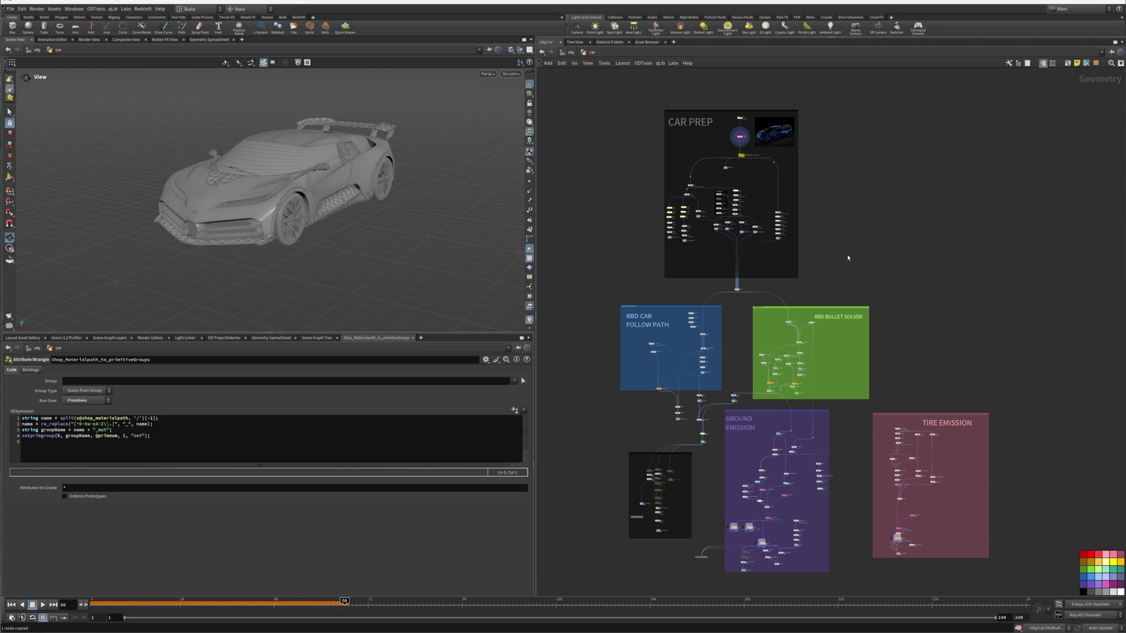
Display the Shop_Materialpath_to_primitiveGroups wrangle in the CAR PREP network and show its primitive groups in the viewport.
scroll(849, 250, "up", 10)
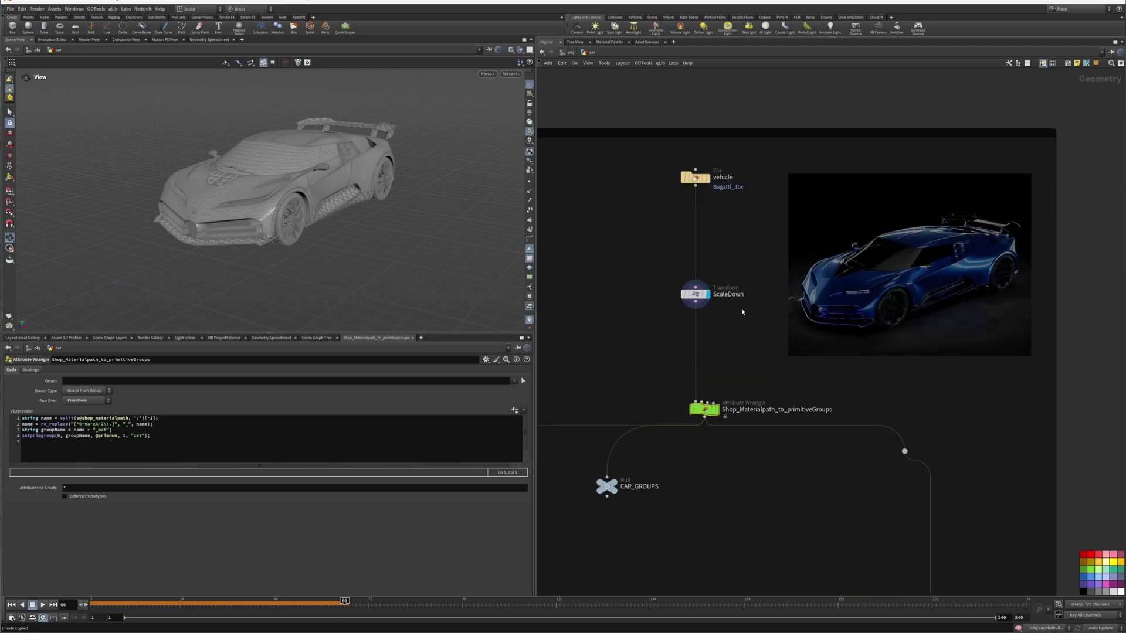
scroll(743, 312, "up", 3)
scroll(751, 395, "down", 2)
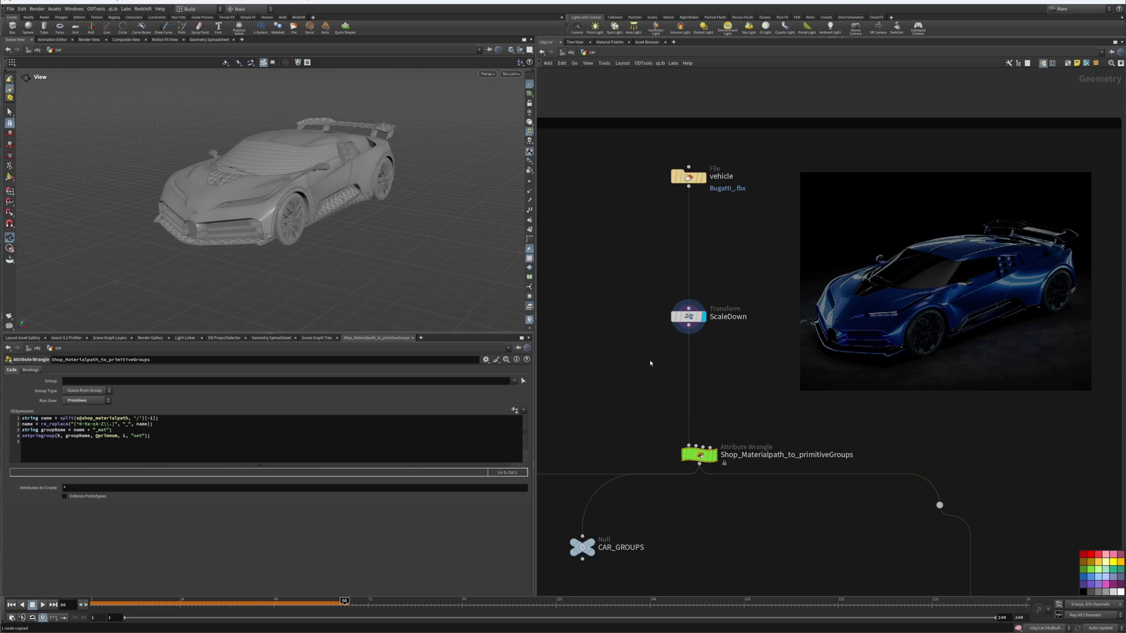
middle_click_drag(697, 379, 724, 247)
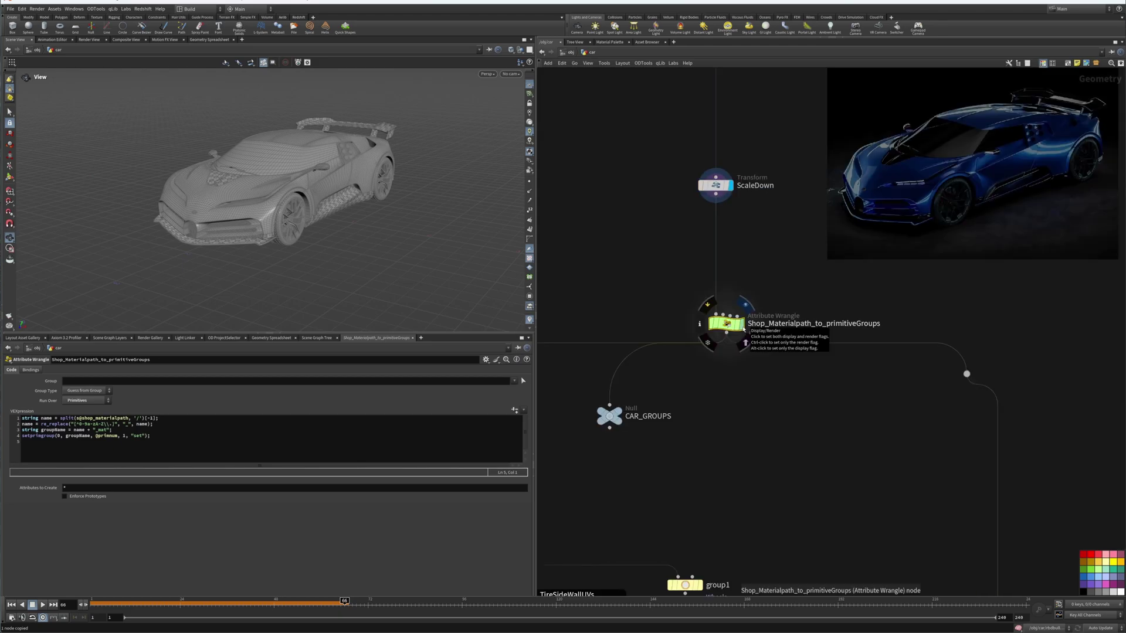
left_click(743, 329)
left_click_drag(777, 279, 630, 355)
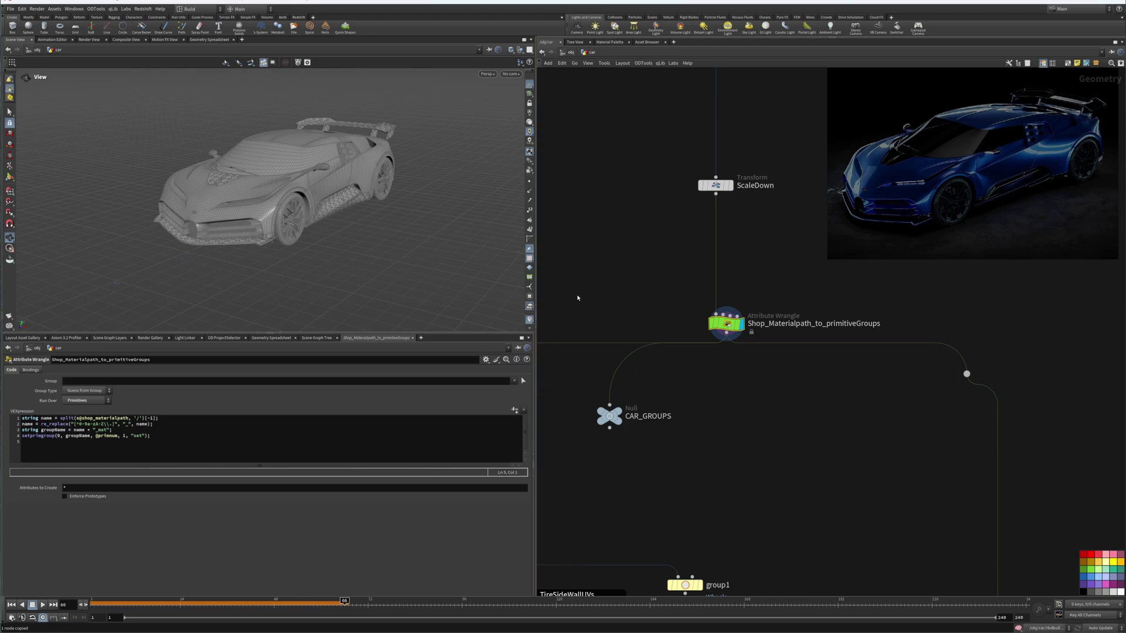
left_click(529, 297)
mouse_move(328, 193)
left_mouse_down("alt")
mouse_move(371, 192)
mouse_move(296, 210)
mouse_move(332, 198)
left_mouse_up("alt")
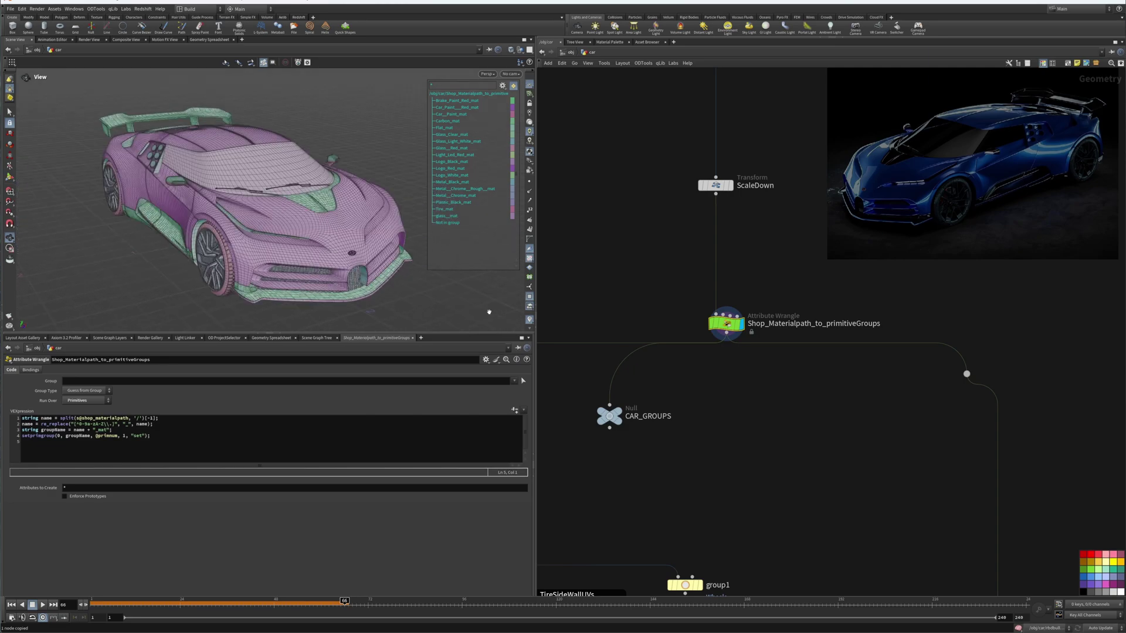
Examine the car network from the material groups wrangle through the wheel, brake and solver branches to the SimCar null.
middle_click_drag(762, 399, 798, 322)
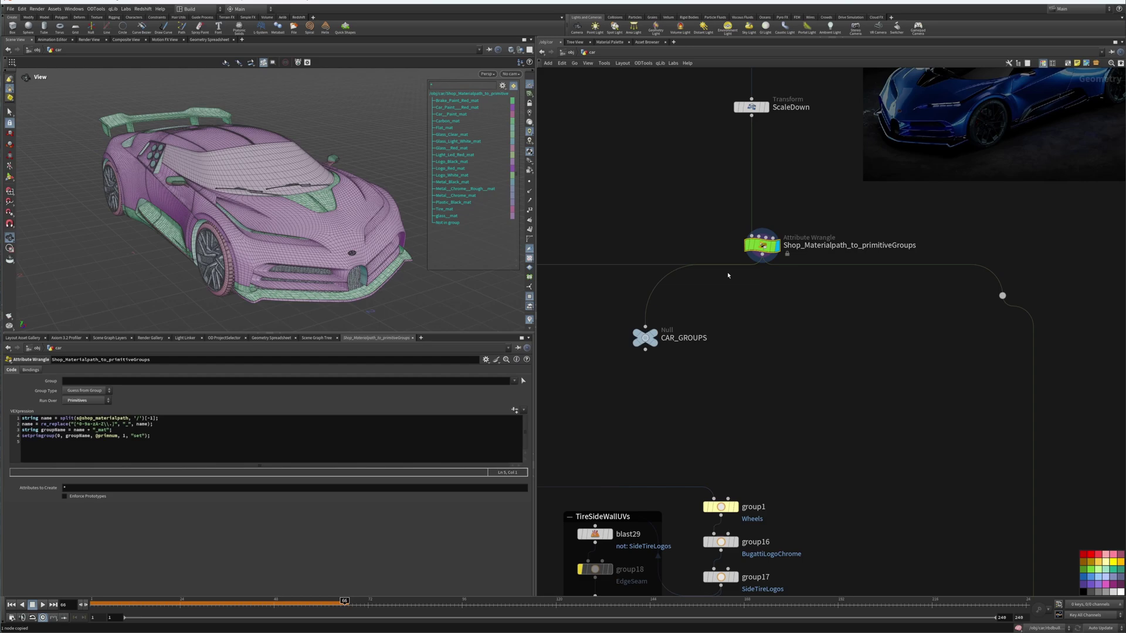
scroll(751, 315, "down", 4)
middle_click_drag(833, 382, 831, 264)
middle_click_drag(541, 374, 636, 309)
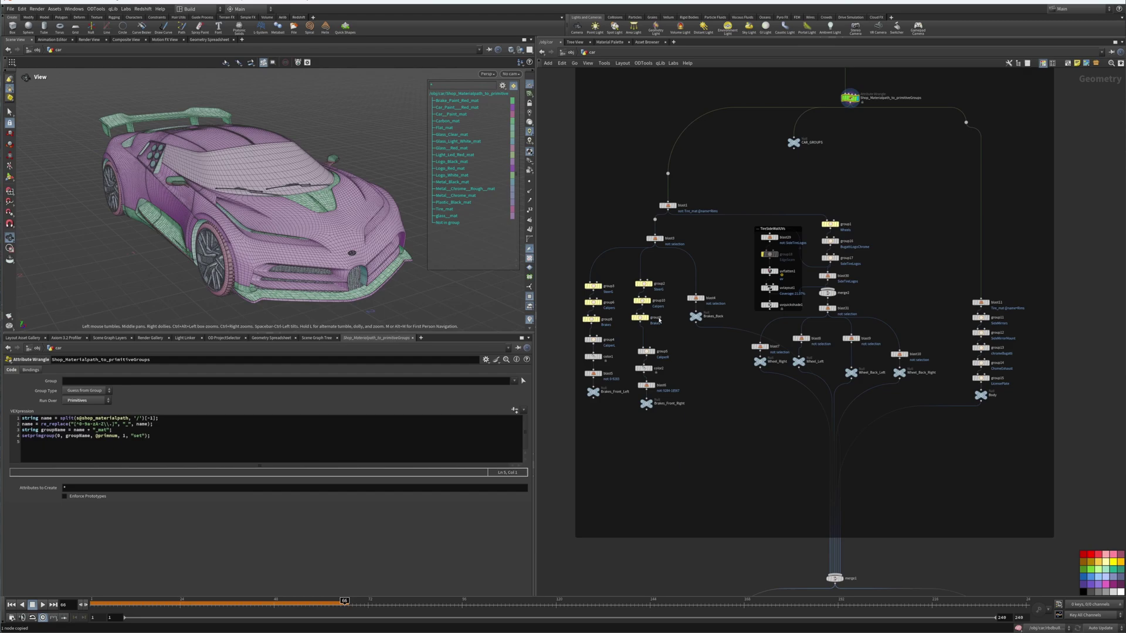
middle_click_drag(881, 474, 883, 264)
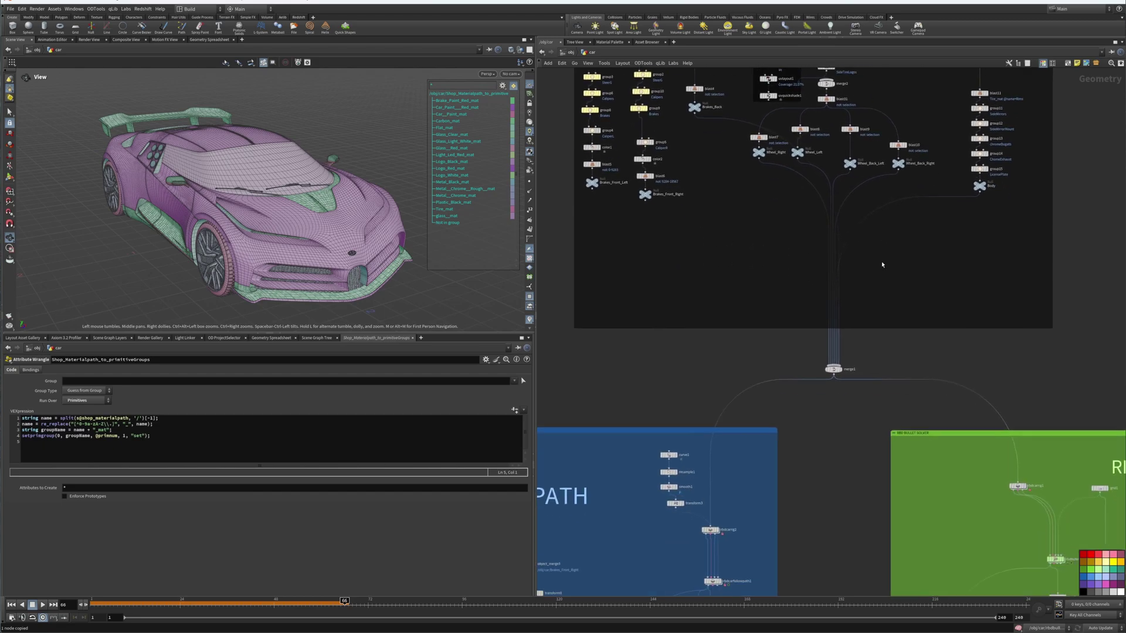
middle_click_drag(873, 416, 637, 331)
middle_click_drag(912, 453, 933, 342)
middle_click_drag(642, 441, 796, 392)
scroll(798, 399, "up", 5)
mouse_move(901, 434)
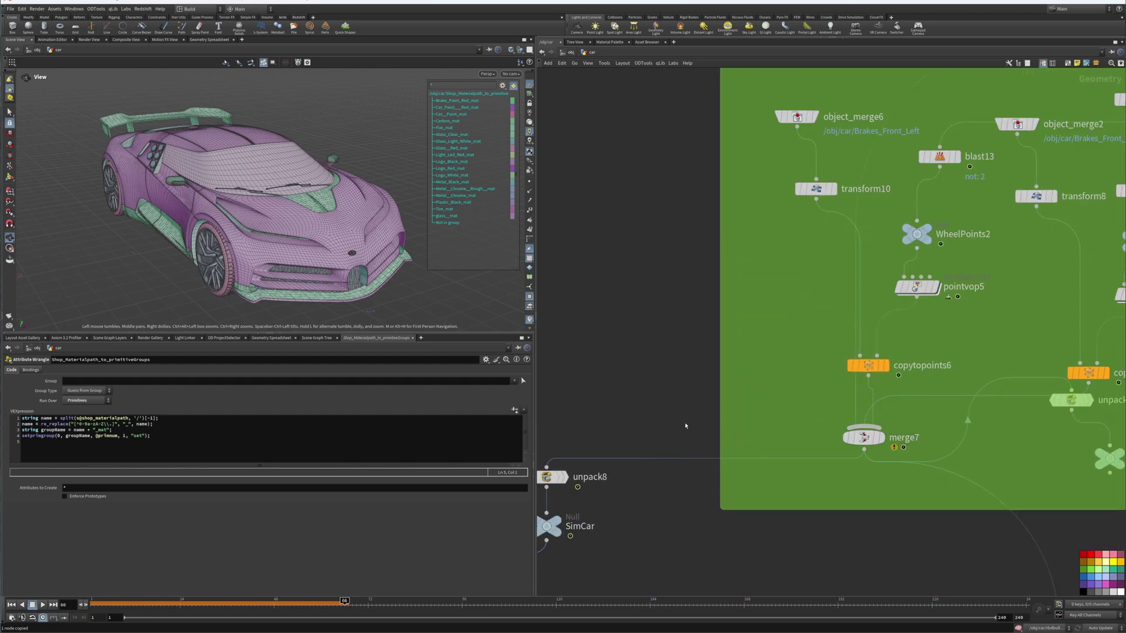
middle_click_drag(564, 478, 798, 439)
mouse_move(797, 439)
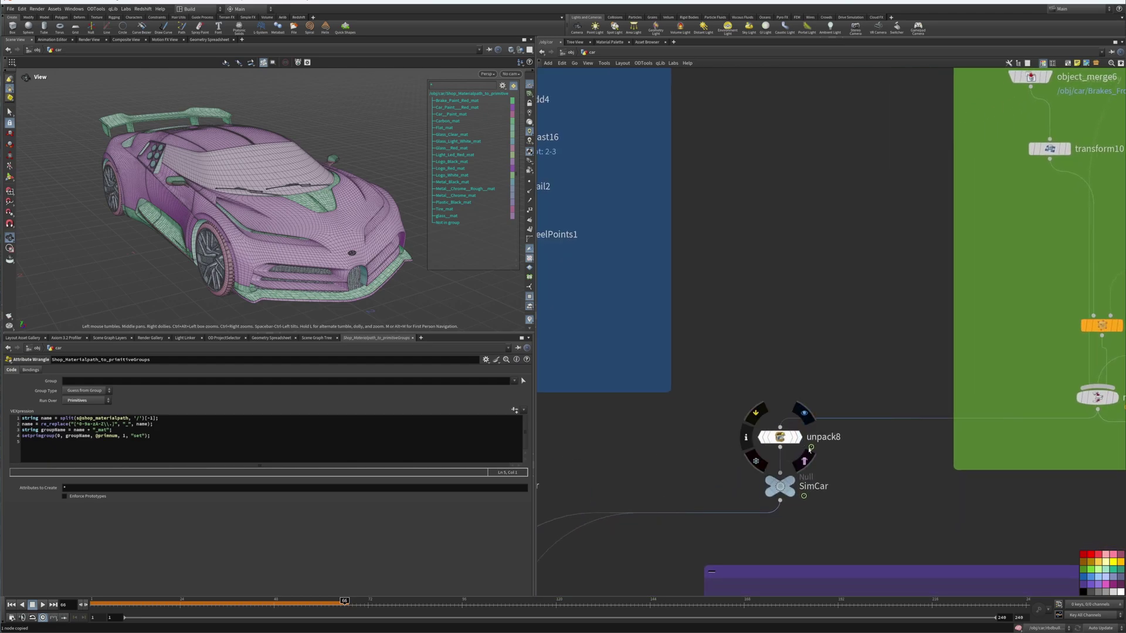
mouse_move(814, 469)
Copy the SimCar null and switch to the stage network.
left_click_drag(839, 463, 728, 522)
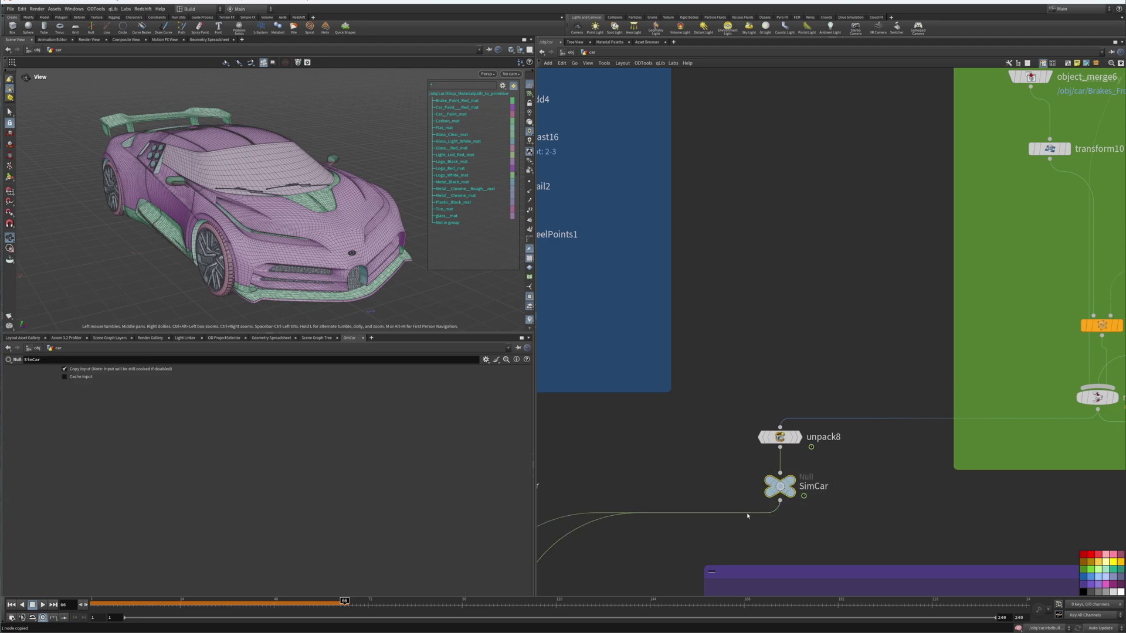
left_click_drag(838, 467, 711, 521)
key("ctrl+c")
left_click(572, 52)
left_click(572, 53)
left_click(588, 113)
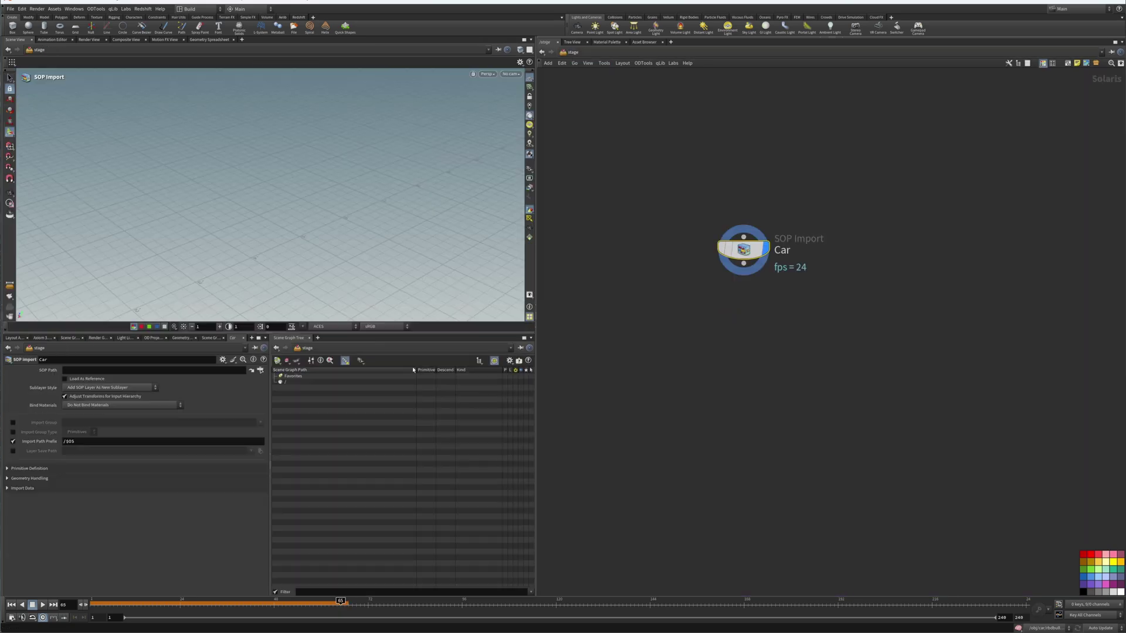
Set the Car SOP Import's SOP path to /obj/car/SimCar, filtering the operator list by Simcar.
middle_click_drag(711, 375, 689, 368)
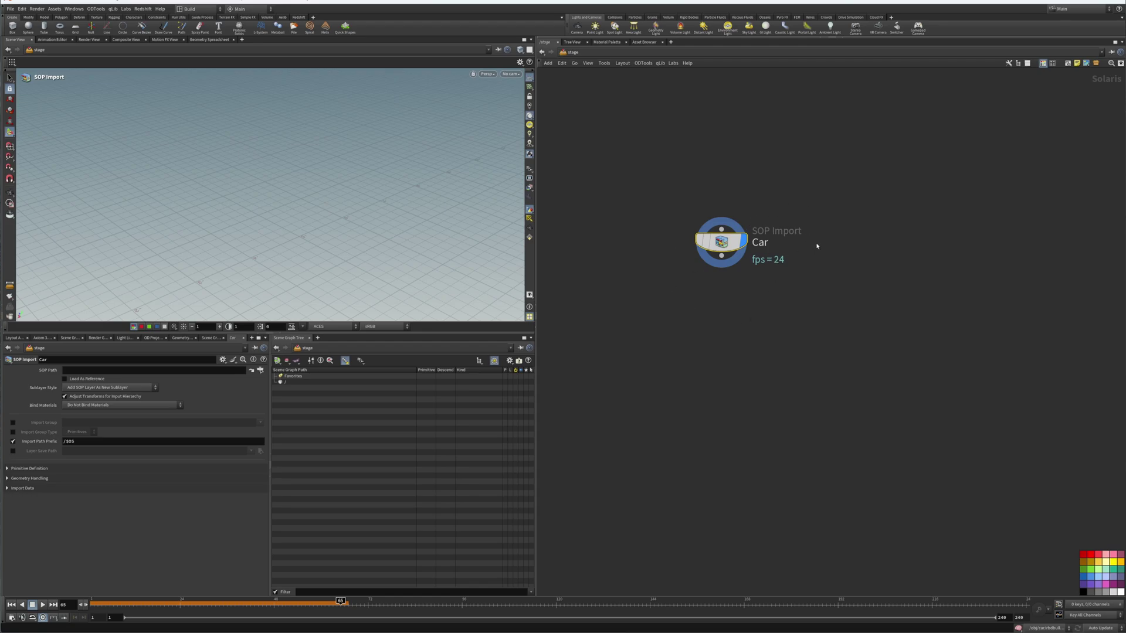
left_click_drag(793, 193, 603, 319)
left_click(251, 371)
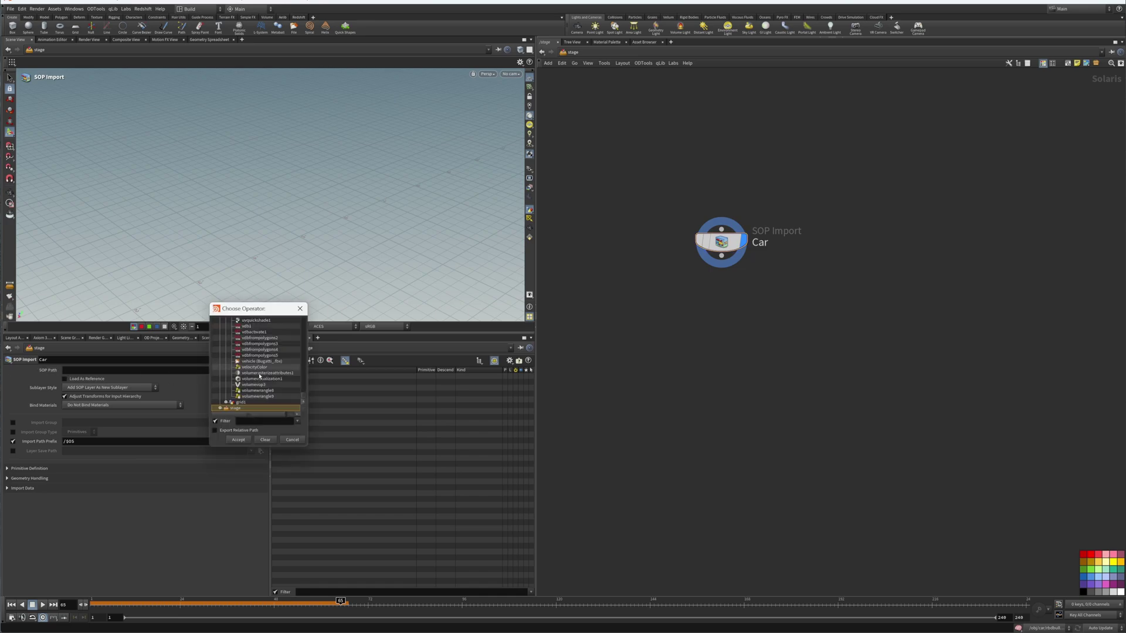
left_click_drag(247, 309, 610, 292)
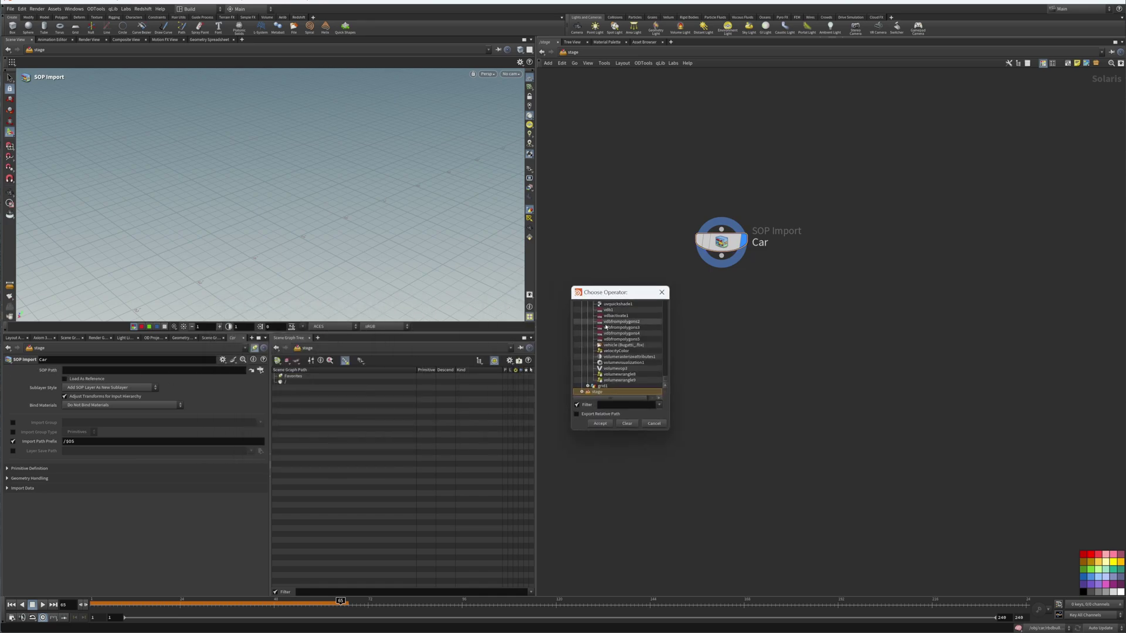
left_click(599, 404)
type("Simcar")
key("Return")
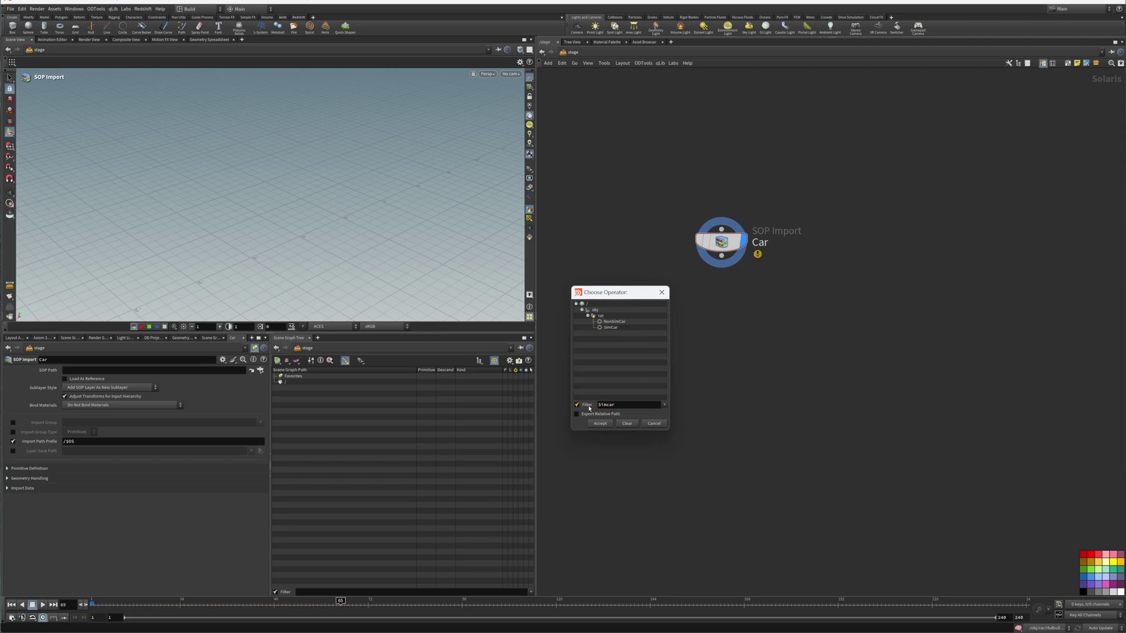
left_click(611, 328)
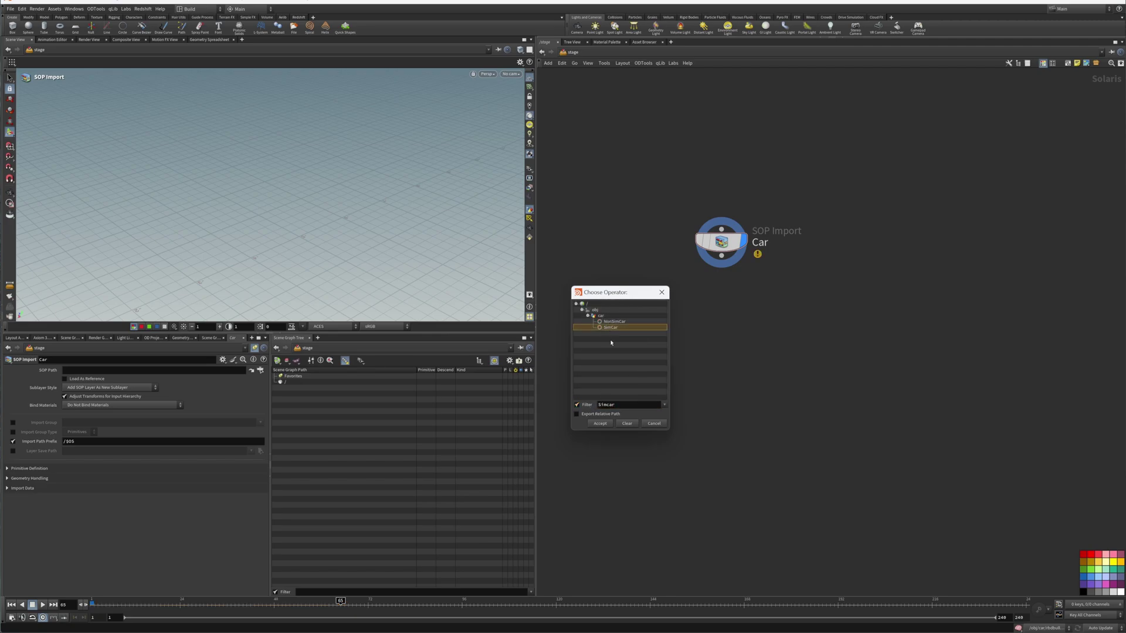
left_click(606, 422)
left_click_drag(332, 190, 302, 205, "alt")
Add a Grid node beside the Car import and display it.
middle_click_drag(713, 328, 663, 342)
key("Tab")
type("grid")
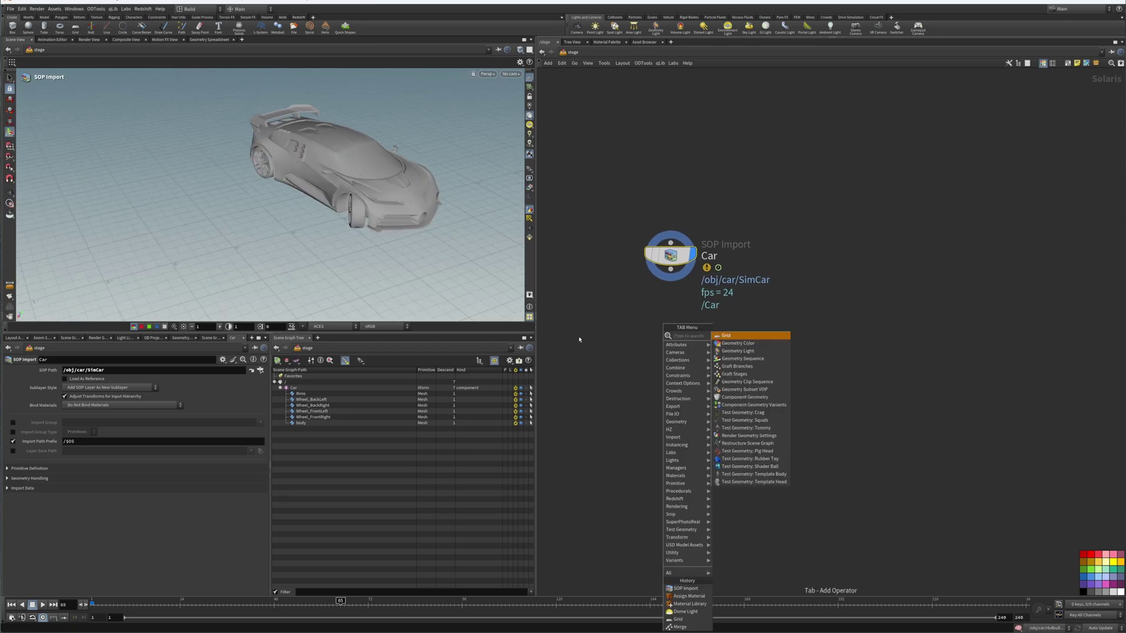
key("Return")
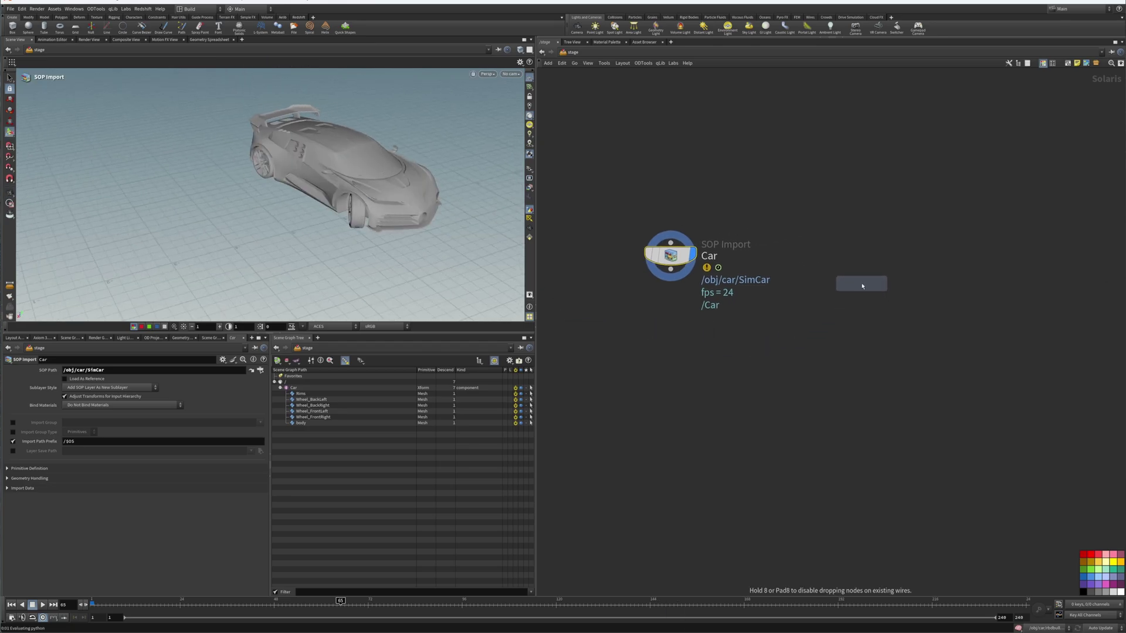
left_click(874, 306)
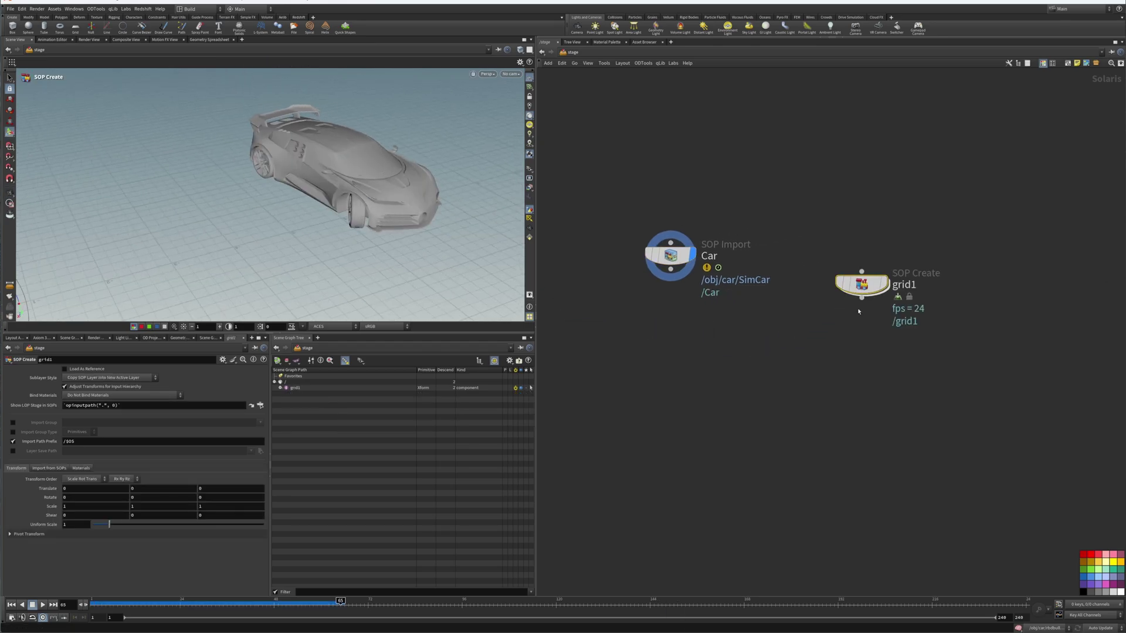
left_click(883, 284)
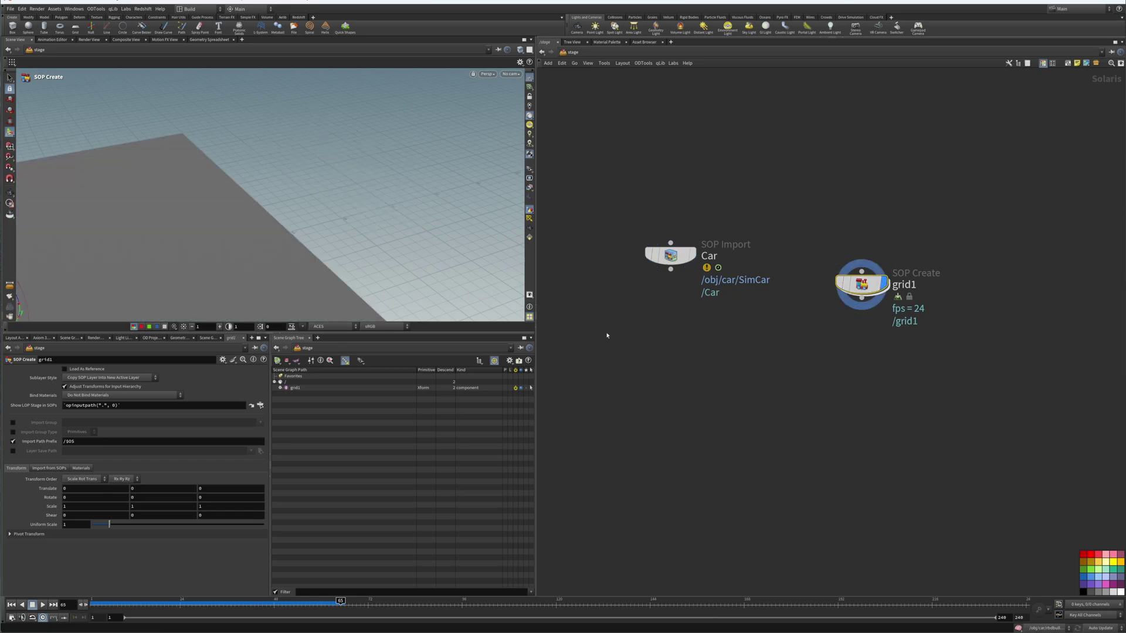
Set the grid's uniform scale to 10.
left_click(74, 524)
type("0")
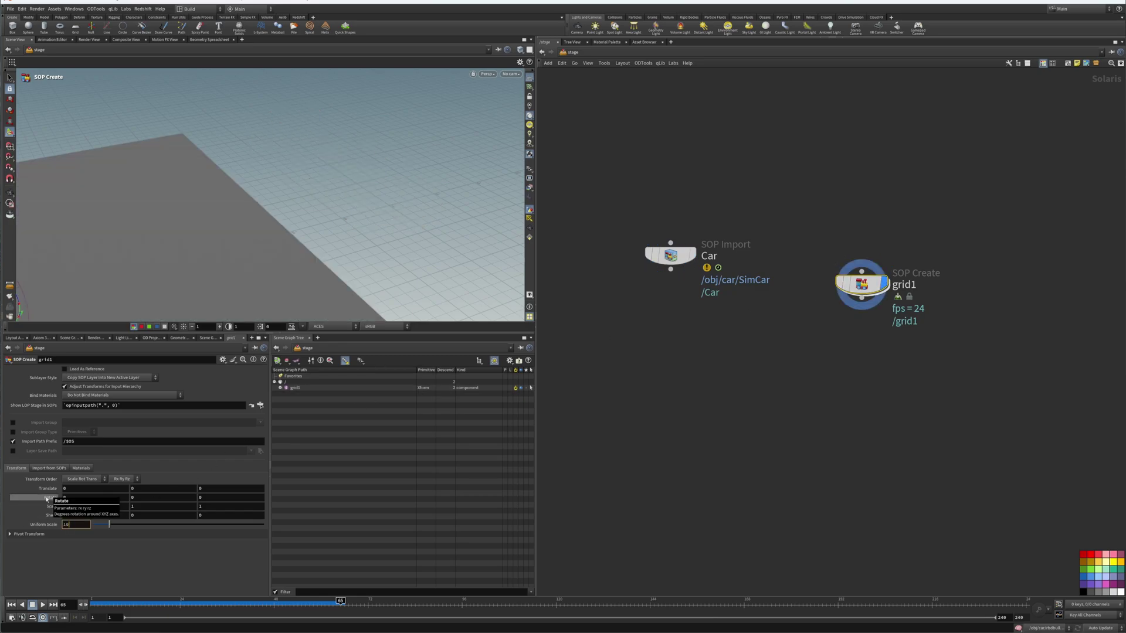
key("Return")
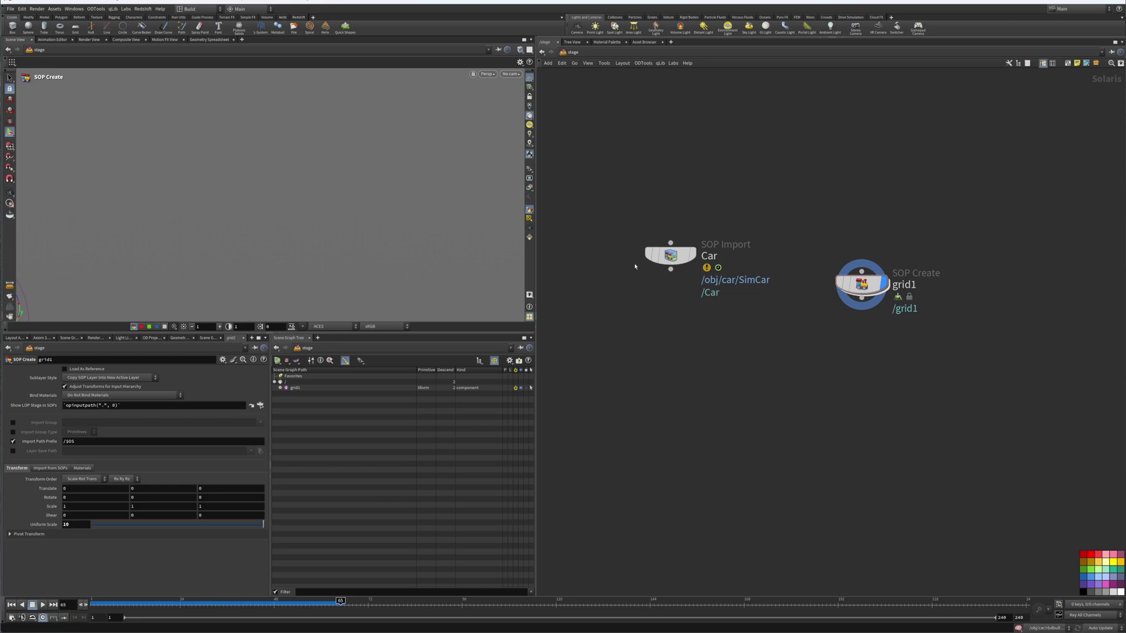
Add a Merge node, connect the Car import and the grid to it, and display the merged result.
left_click_drag(631, 221, 885, 356)
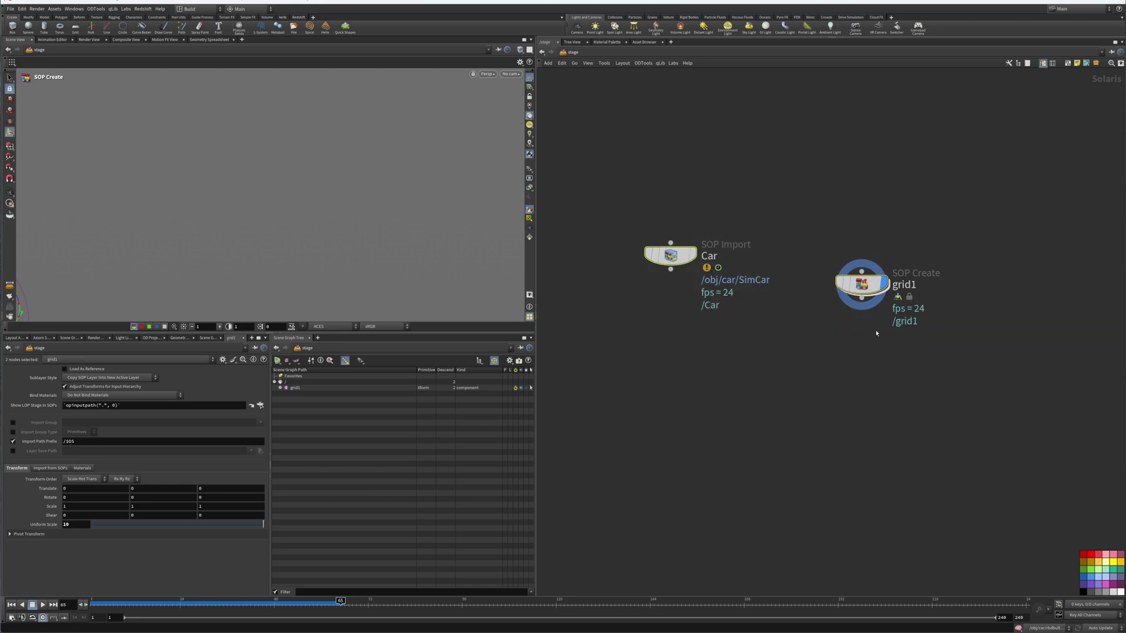
key("Tab")
type("mer")
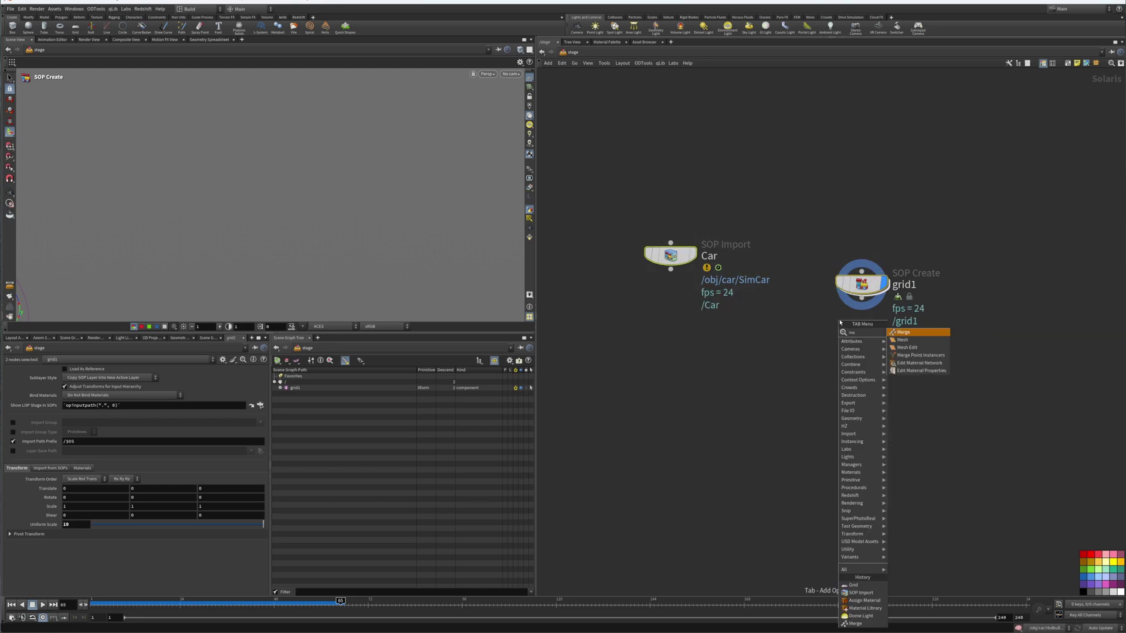
key("Return")
left_click(741, 362)
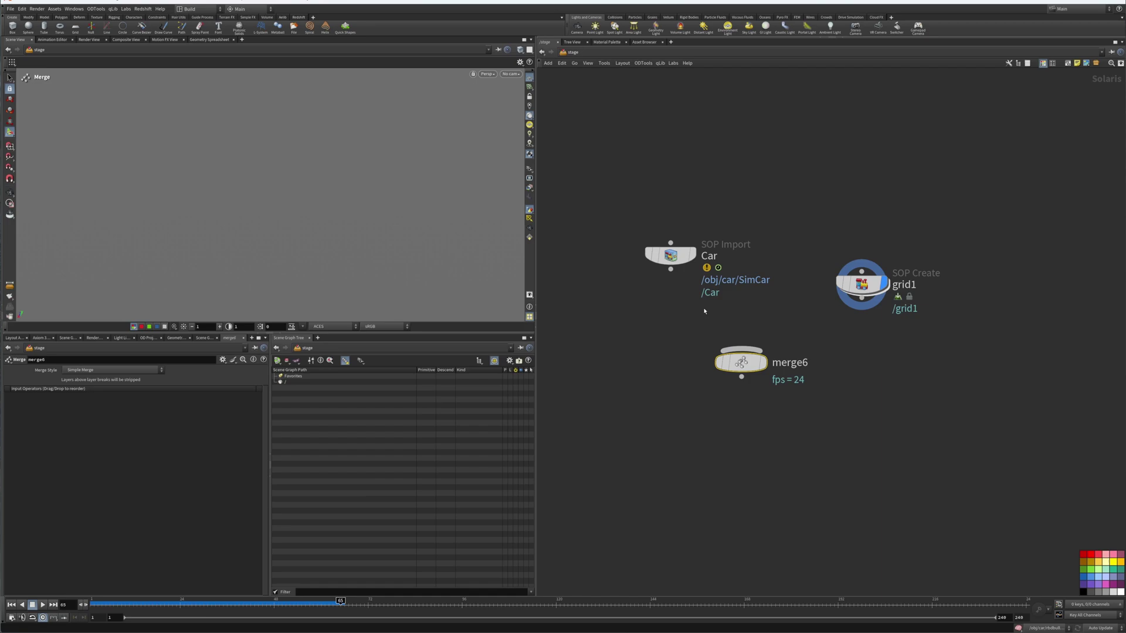
left_click_drag(671, 270, 741, 350)
left_click_drag(862, 298, 750, 350)
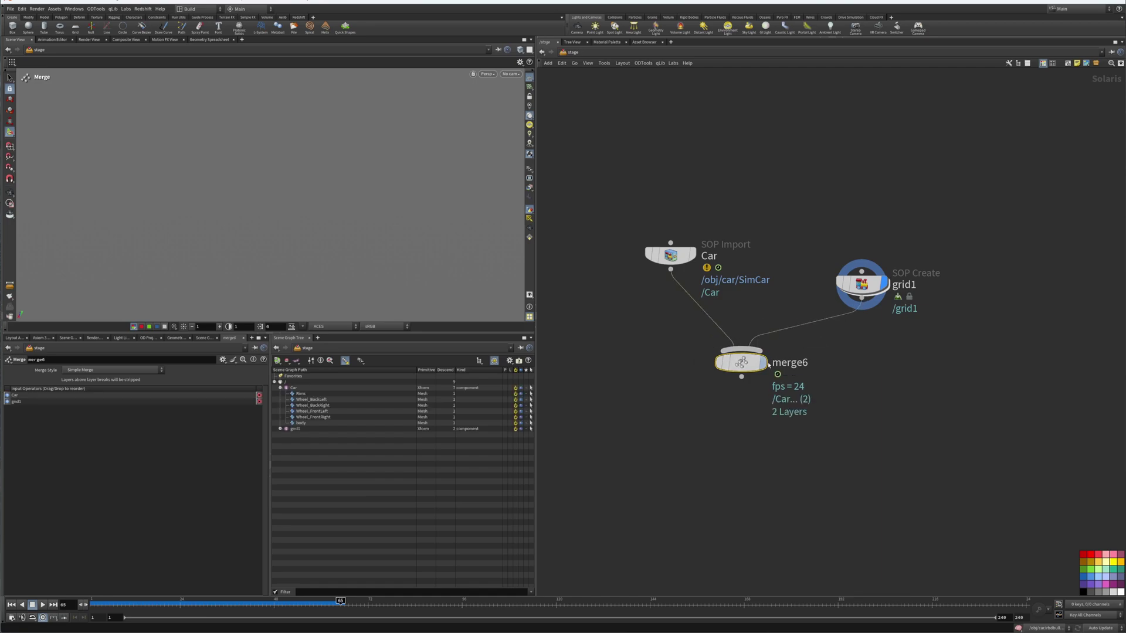
left_click(761, 362)
Add a Dome Light below the merge, connect the merge to it and display it.
middle_click_drag(726, 463, 711, 400)
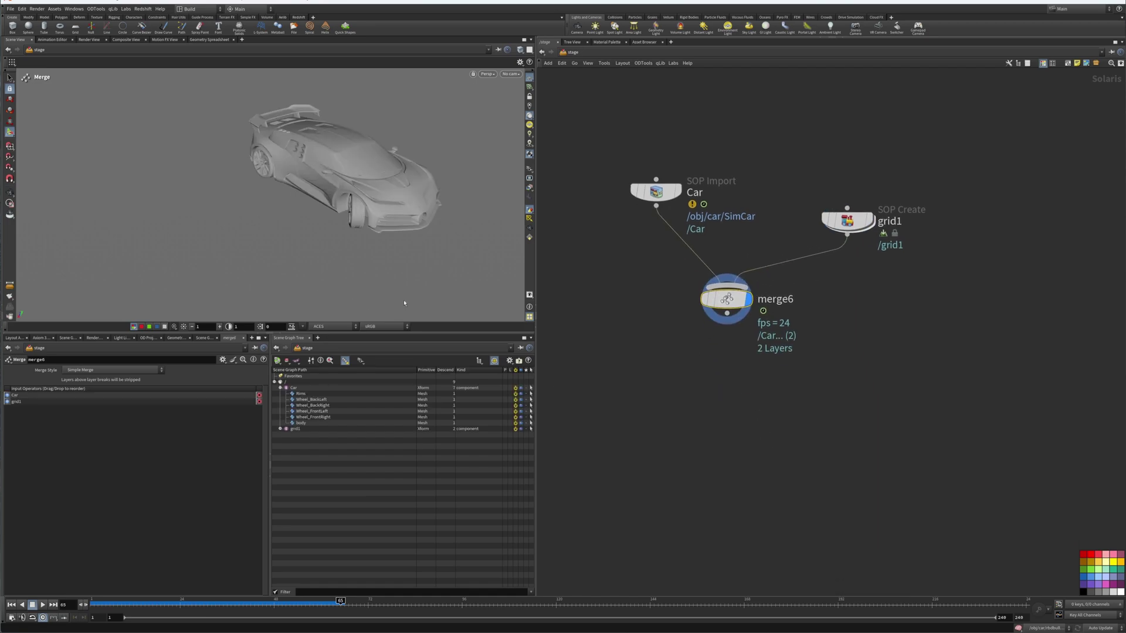
middle_click_drag(790, 375, 793, 348)
key("Tab")
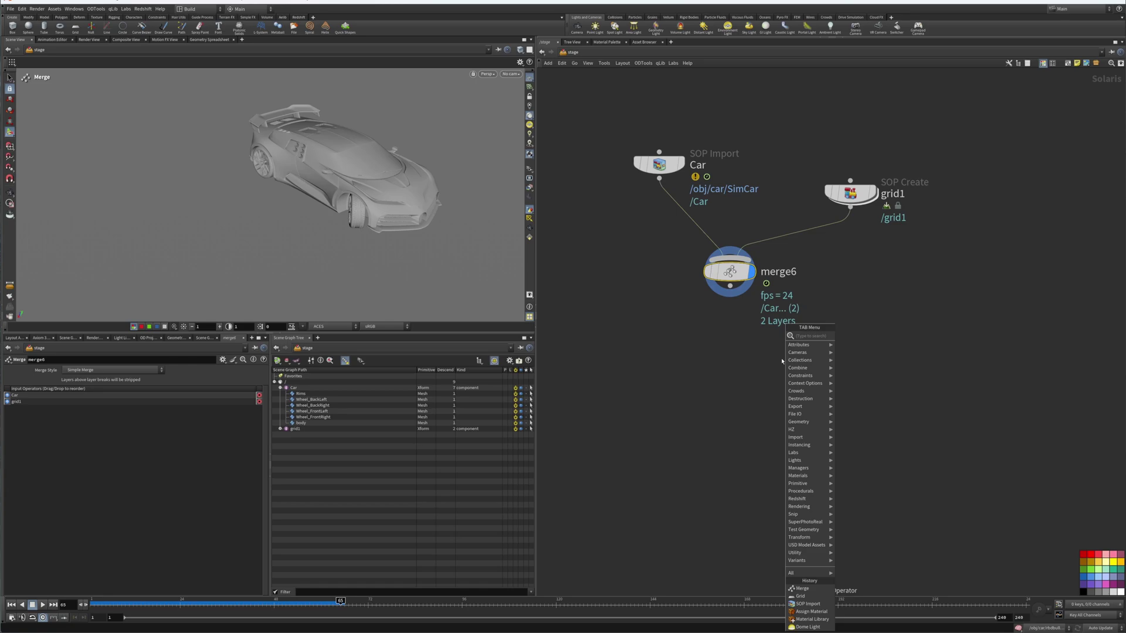
type("dome")
key("Return")
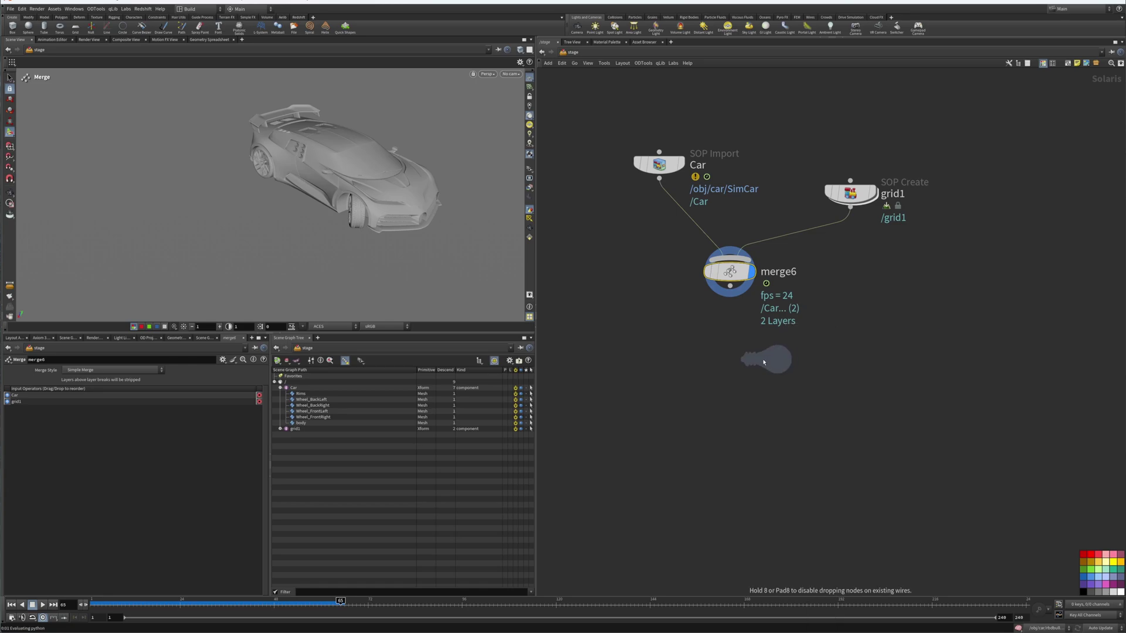
left_click(729, 377)
left_click_drag(730, 285, 738, 398)
left_click(761, 354)
Move the grid node higher and add a second SOP Import connected to the merge.
middle_click_drag(826, 311, 766, 390)
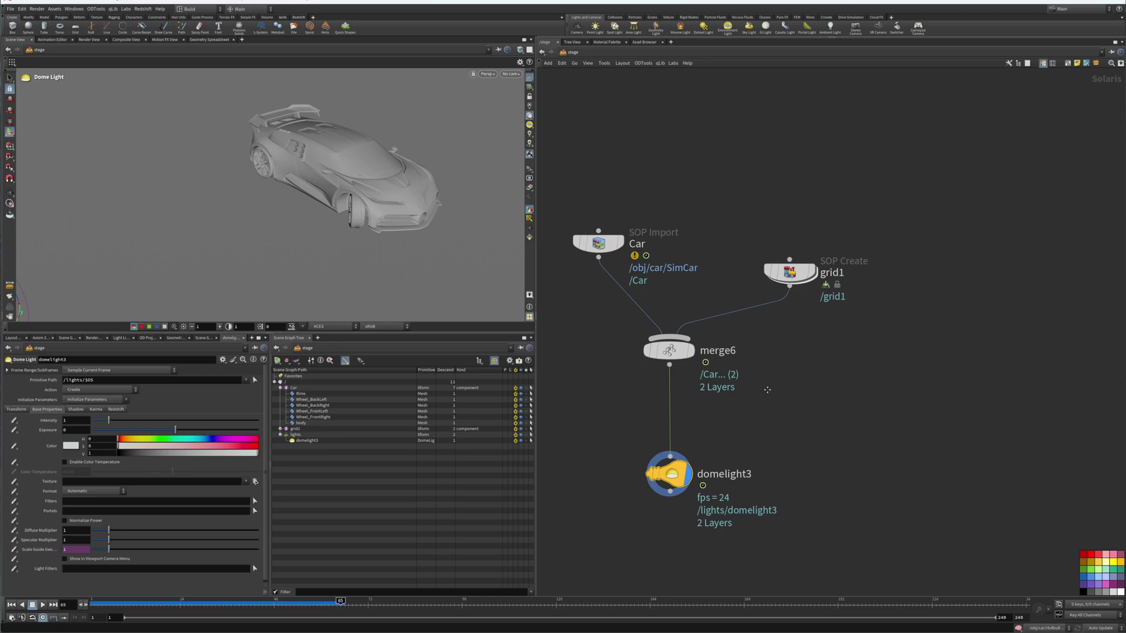
left_click_drag(788, 278, 741, 211)
key("Tab")
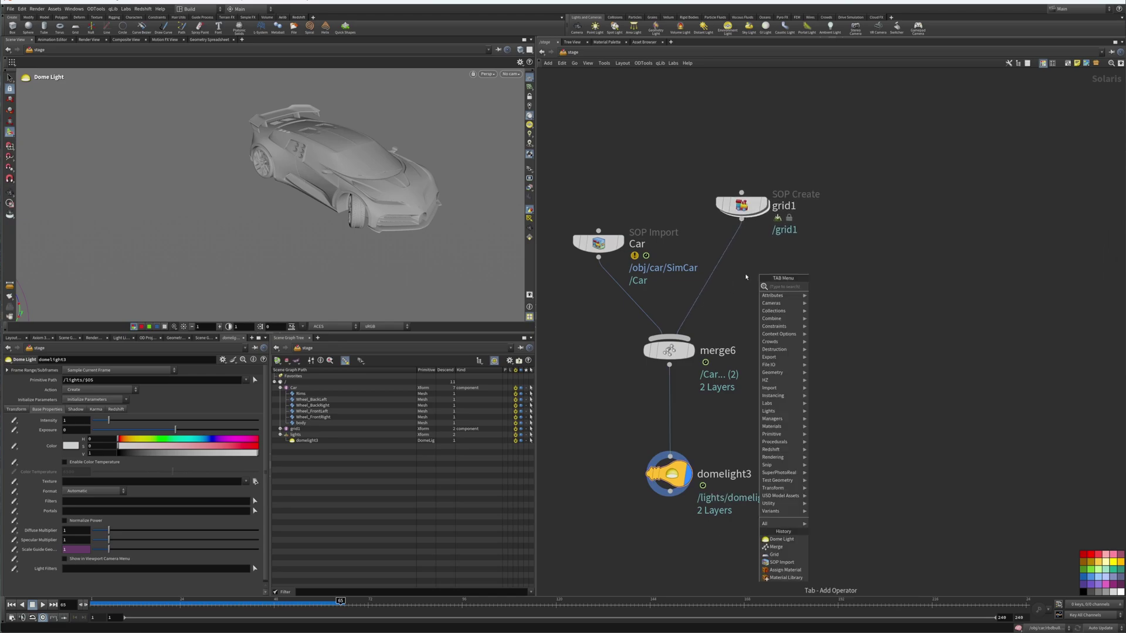
type("so")
key("Down")
key("Return")
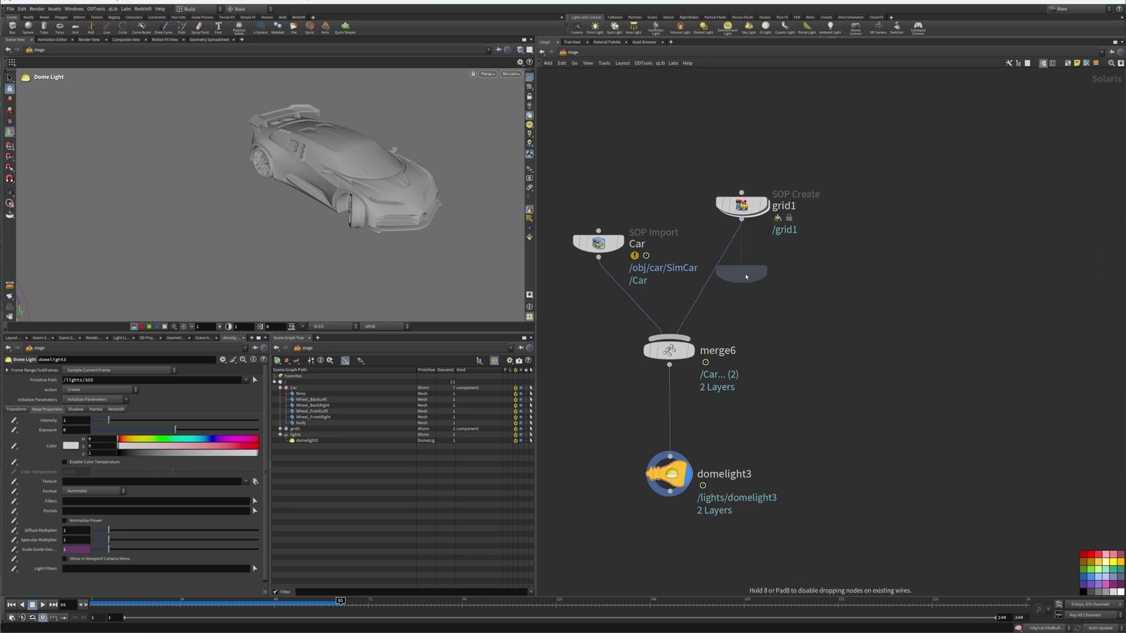
left_click(799, 272)
left_click_drag(799, 287, 671, 336)
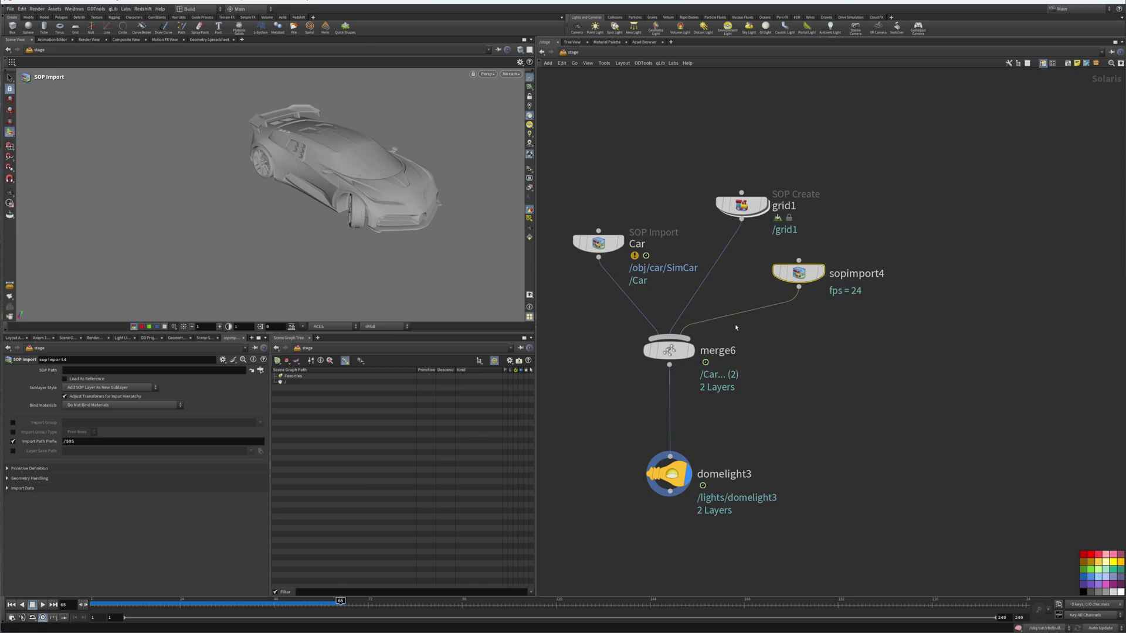
Filter the operators by smoke and set the second SOP Import's source path to /obj/car/OUT_SMOKE.
left_click(260, 370)
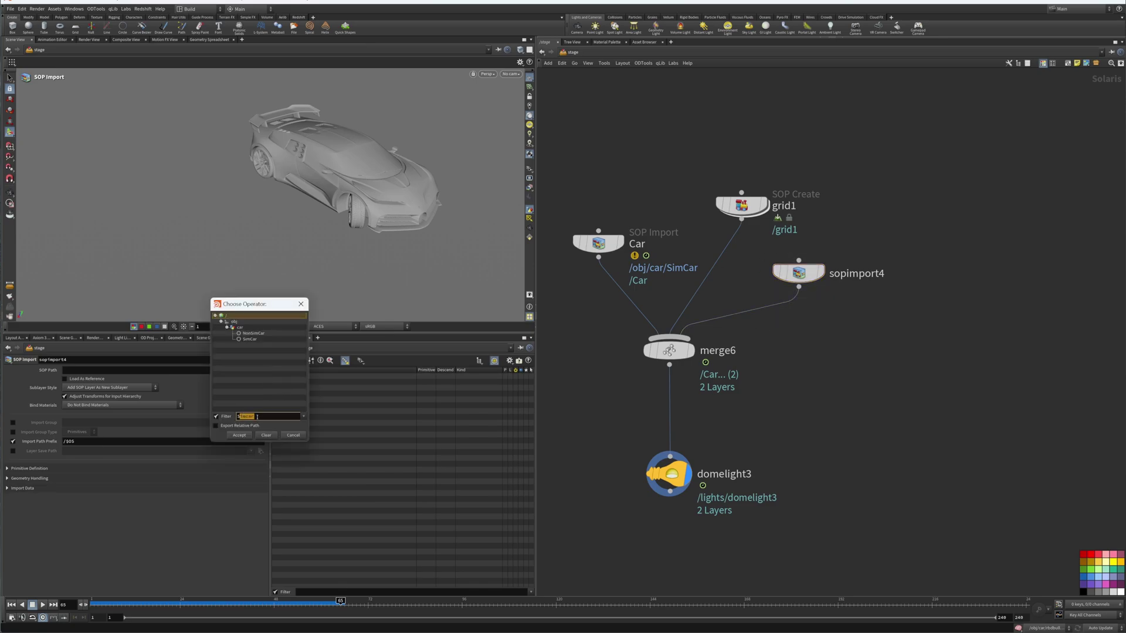
key("ctrl+a")
type("smokeout")
key("Return")
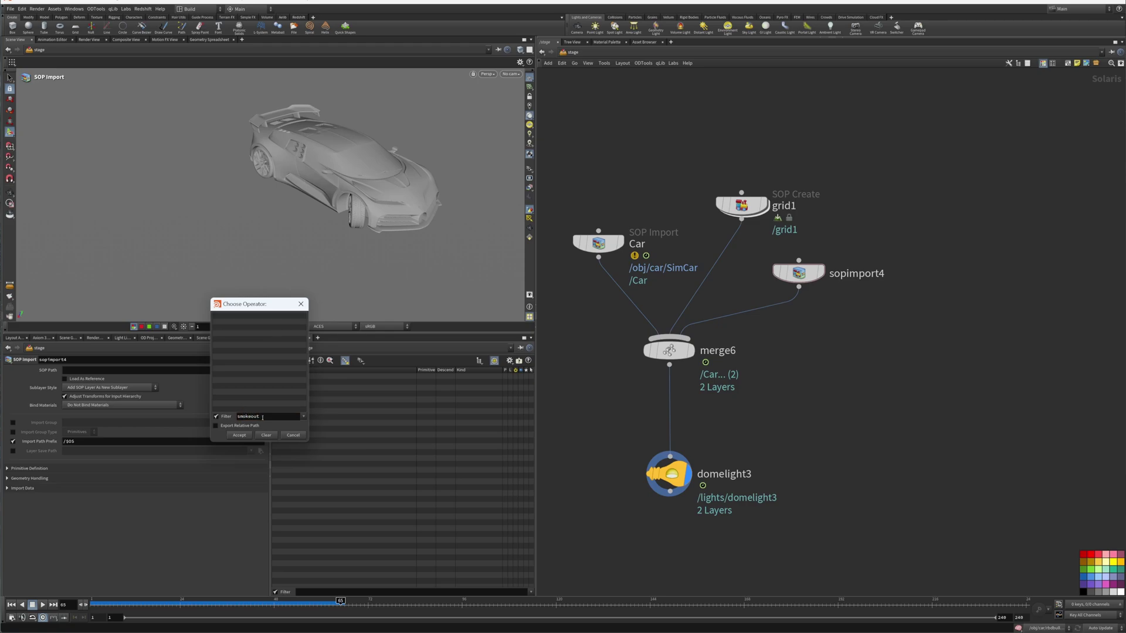
left_click(261, 416)
key("BackSpace")
key("Return")
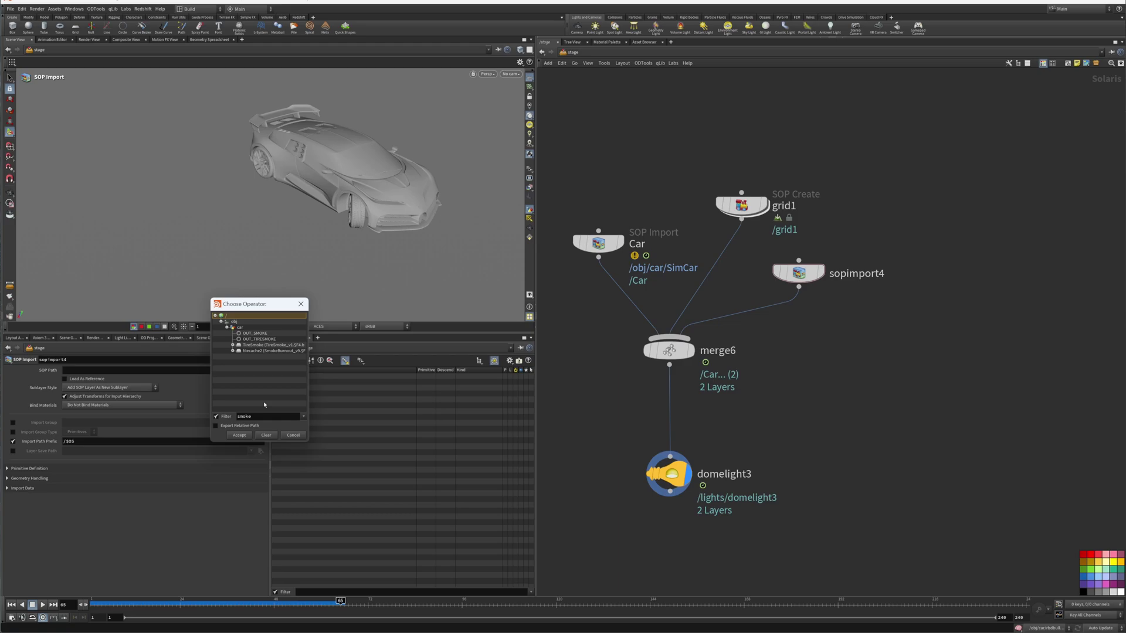
left_click(257, 333)
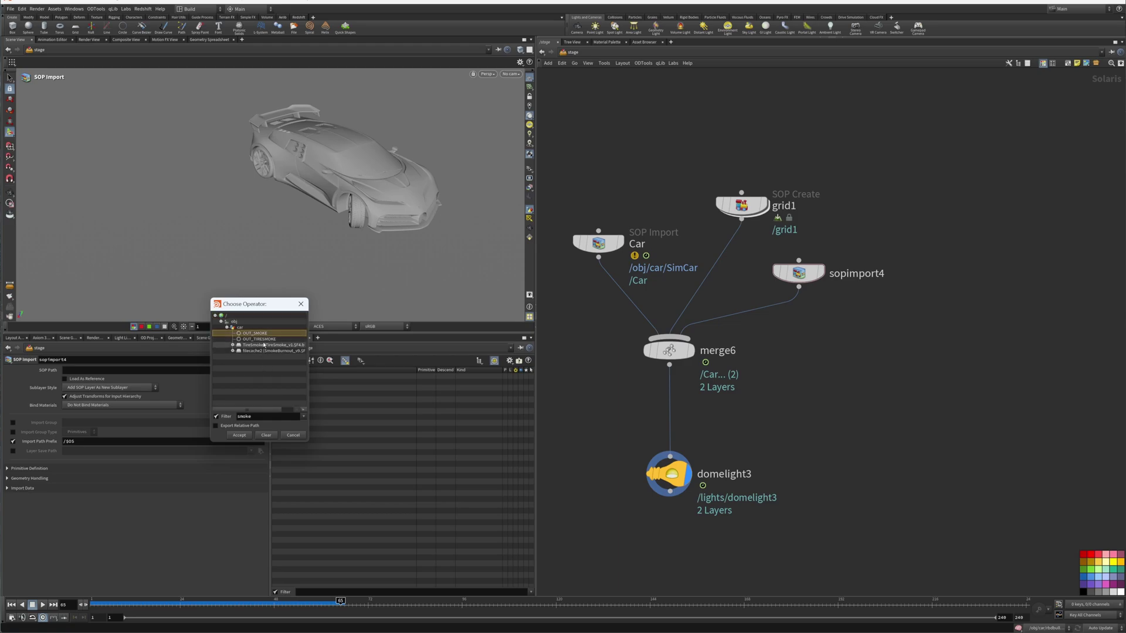
left_click(239, 436)
Duplicate the OUT_SMOKE import with its connection to the merge and set the copy's SOP path to /obj/car/OUT_TIRESMOKE.
mouse_move(799, 274)
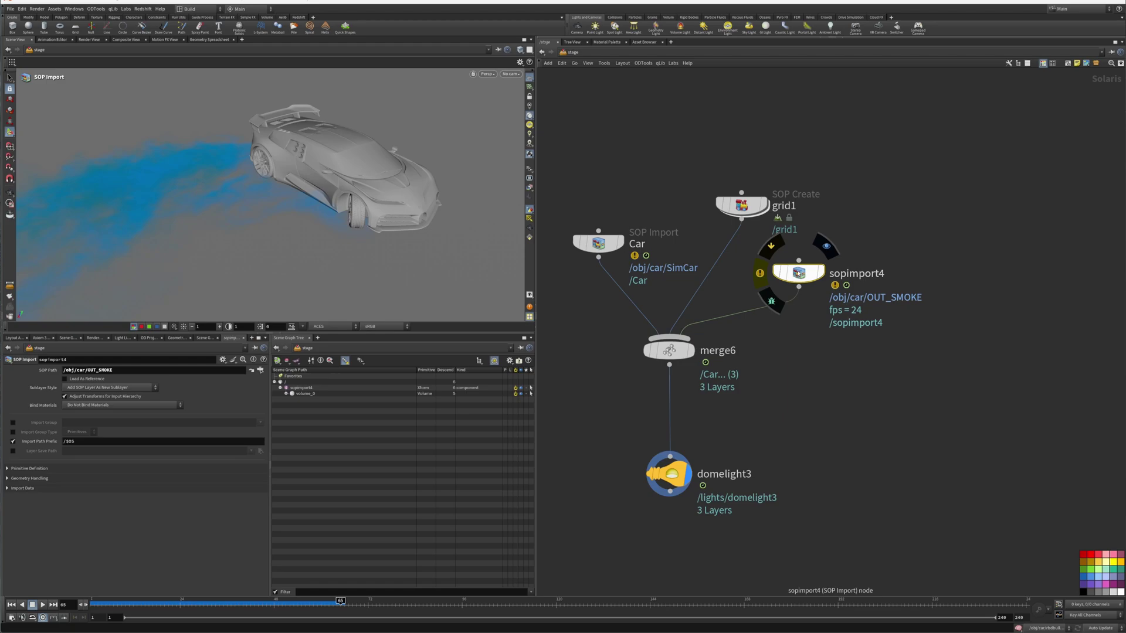
left_click_drag(798, 273, 673, 338, "alt")
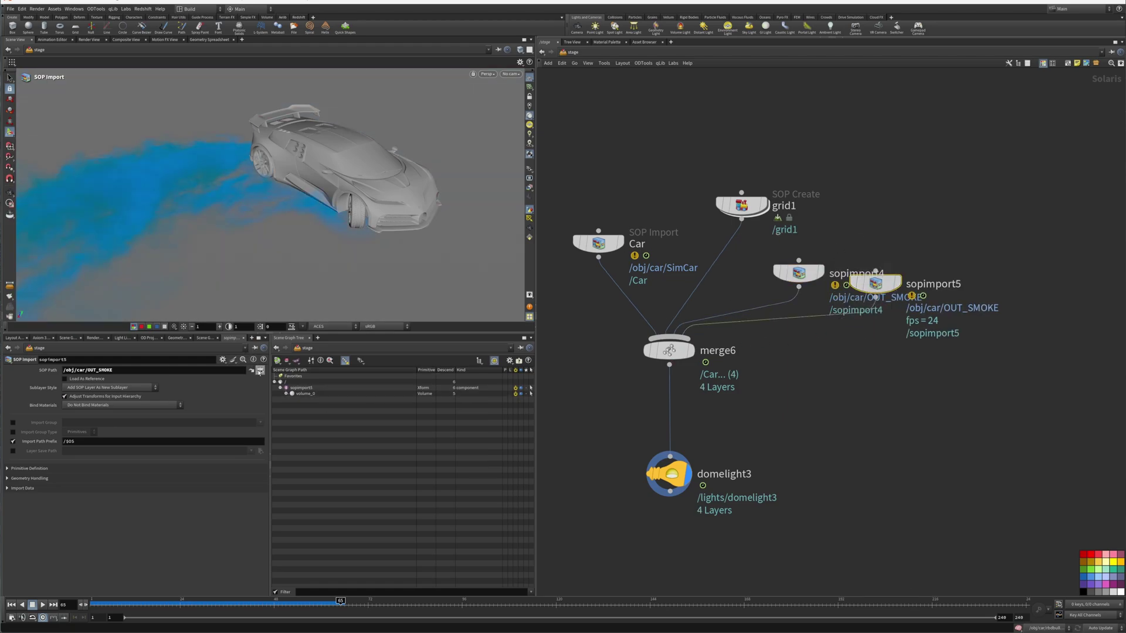
left_click(260, 371)
left_click(259, 341)
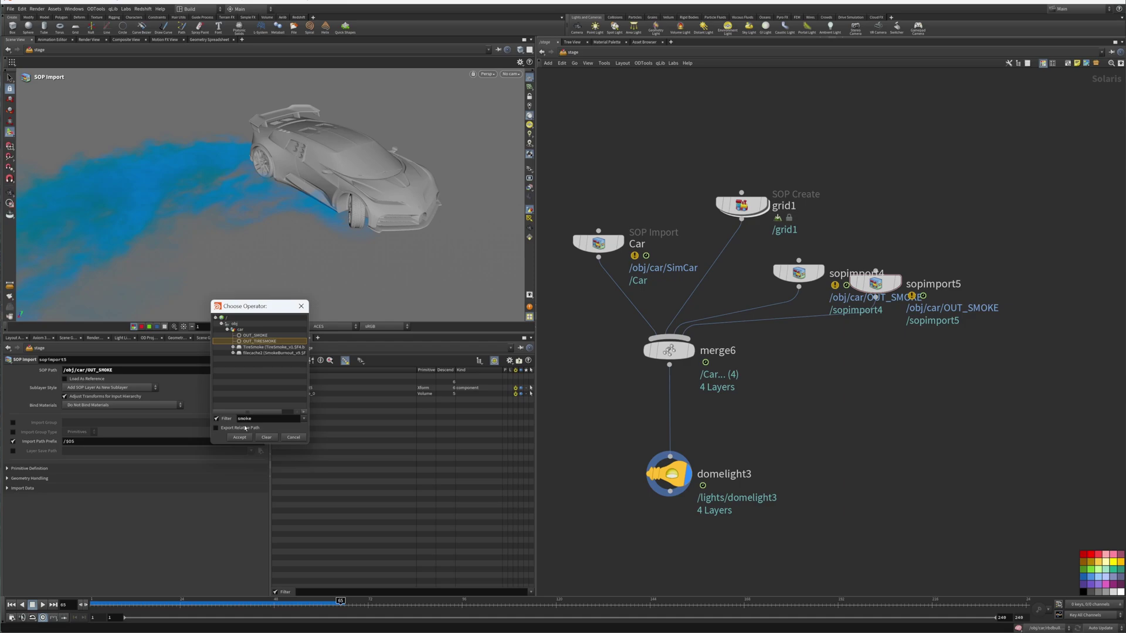
left_click(239, 437)
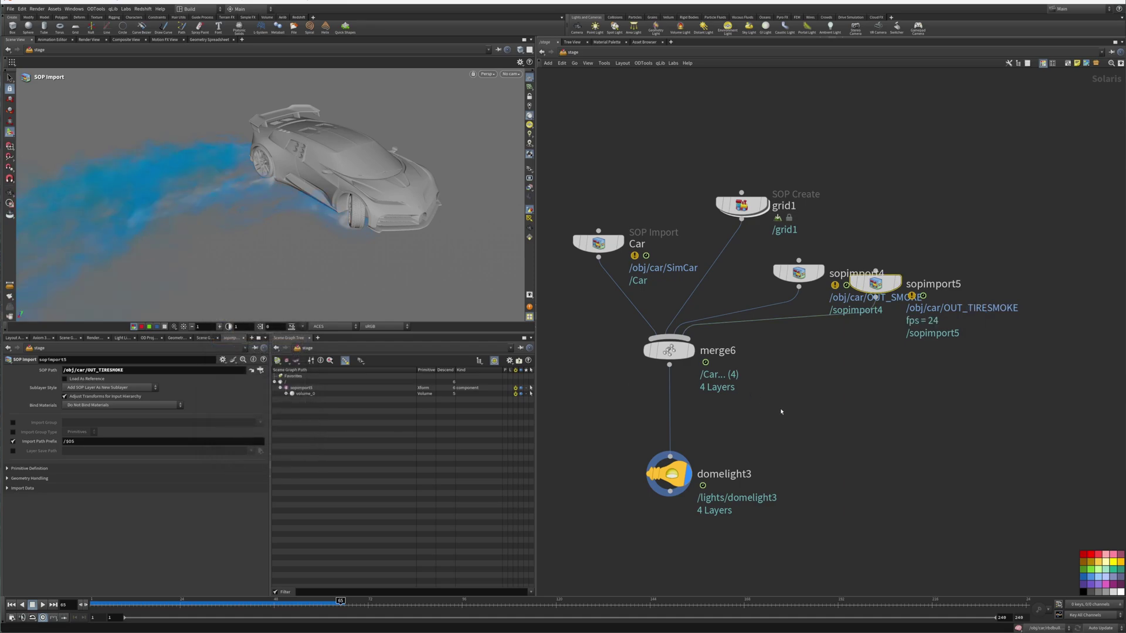
Set the dome light's intensity to 2.
middle_click_drag(821, 429, 833, 332)
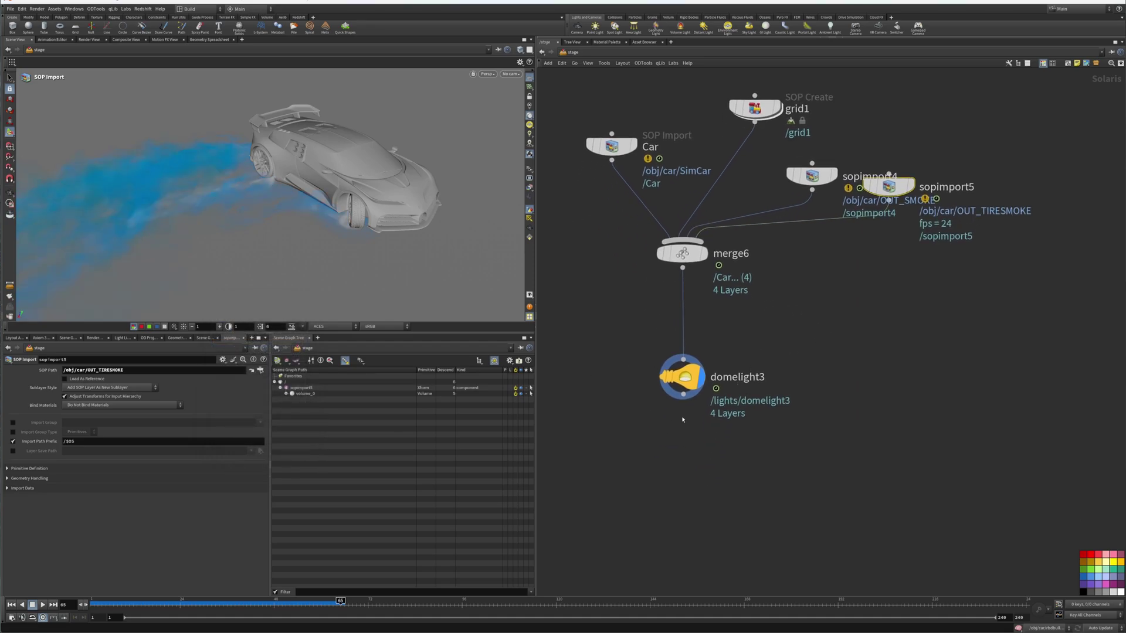
middle_click_drag(676, 431, 691, 377)
left_click(698, 323)
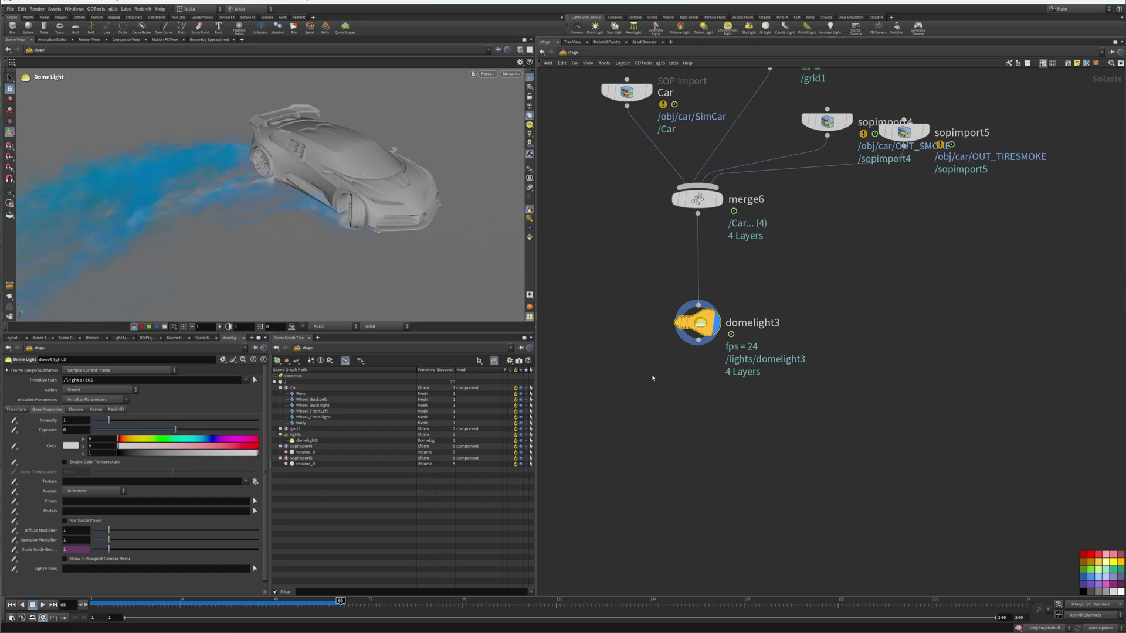
double_click(69, 420)
type("2")
key("Return")
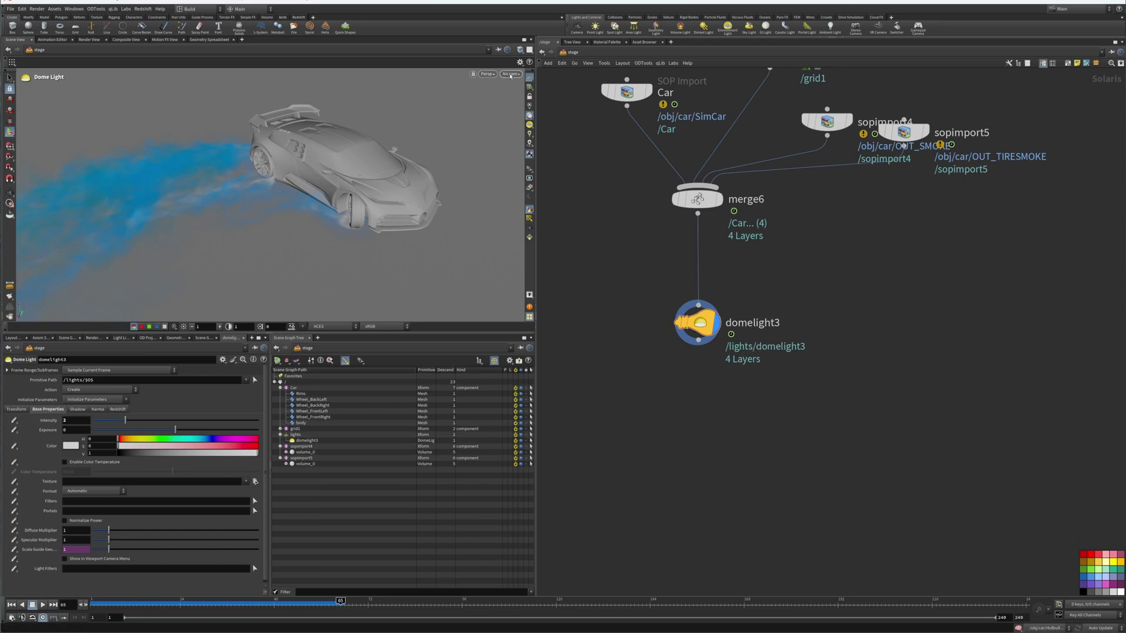
Switch the viewport renderer to Karma XPU and view the car with its smoke from another angle.
left_click(490, 74)
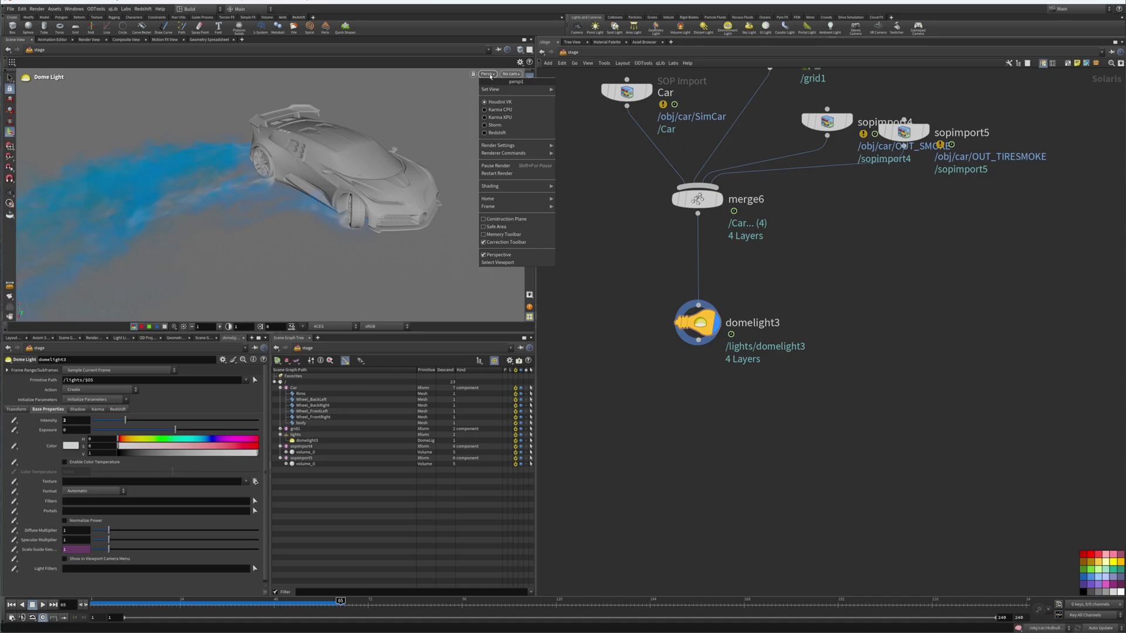
left_click(496, 118)
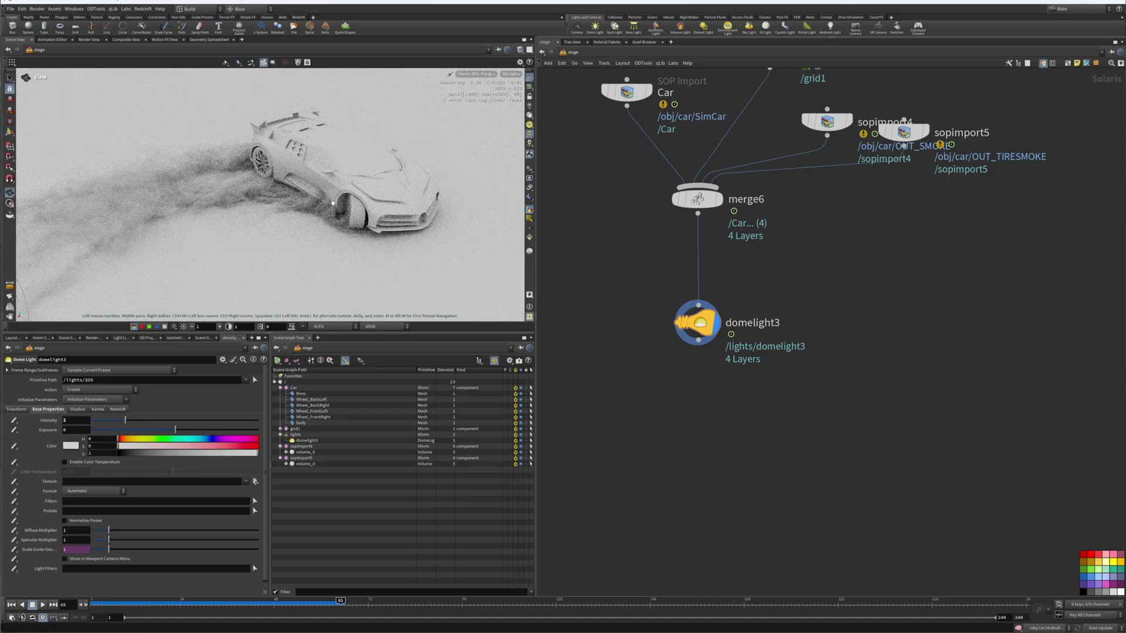
left_click_drag(281, 217, 328, 210, "alt")
key("Return")
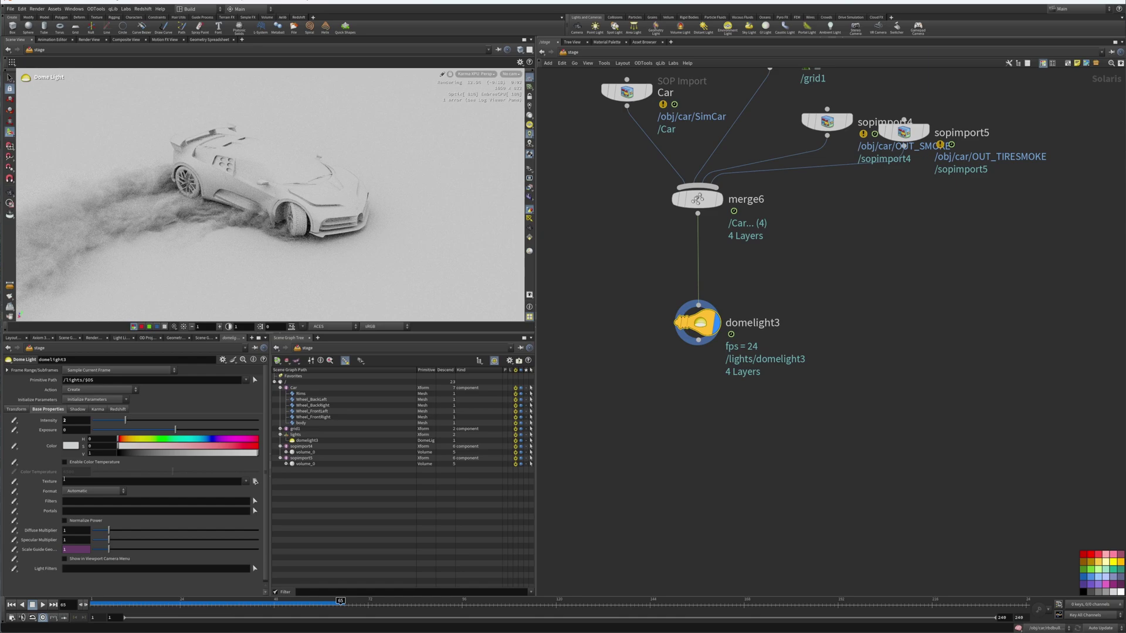
Load aircraft_workshop_01_1k.hdr from the $HIP/tex folder as the dome light's texture and inspect the lit car.
left_click(230, 483)
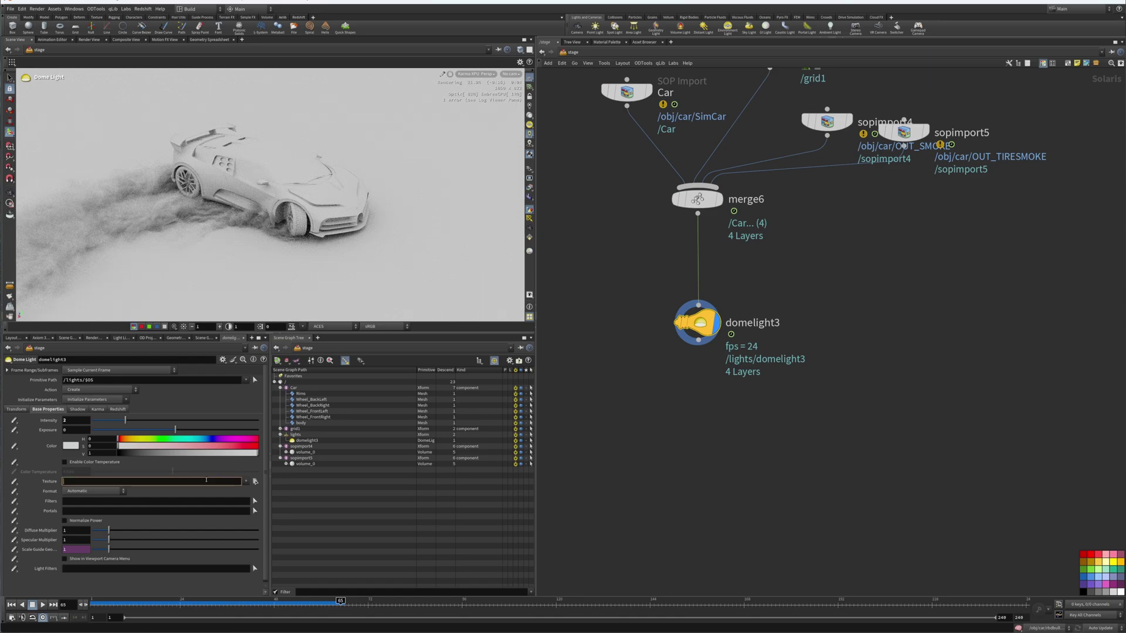
type("$")
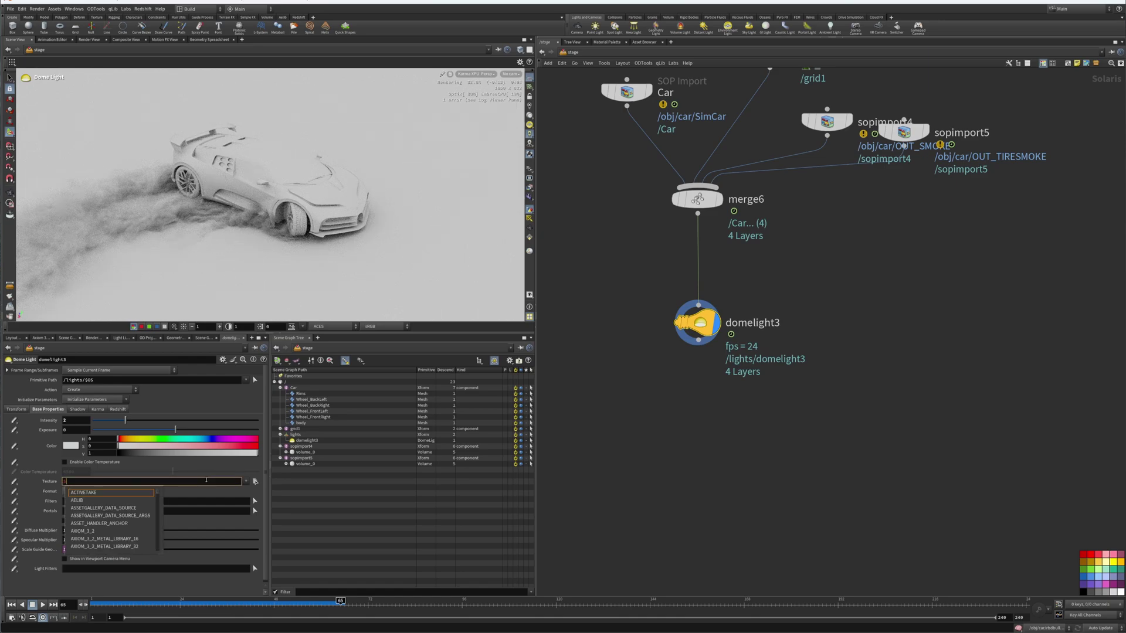
type("HIP")
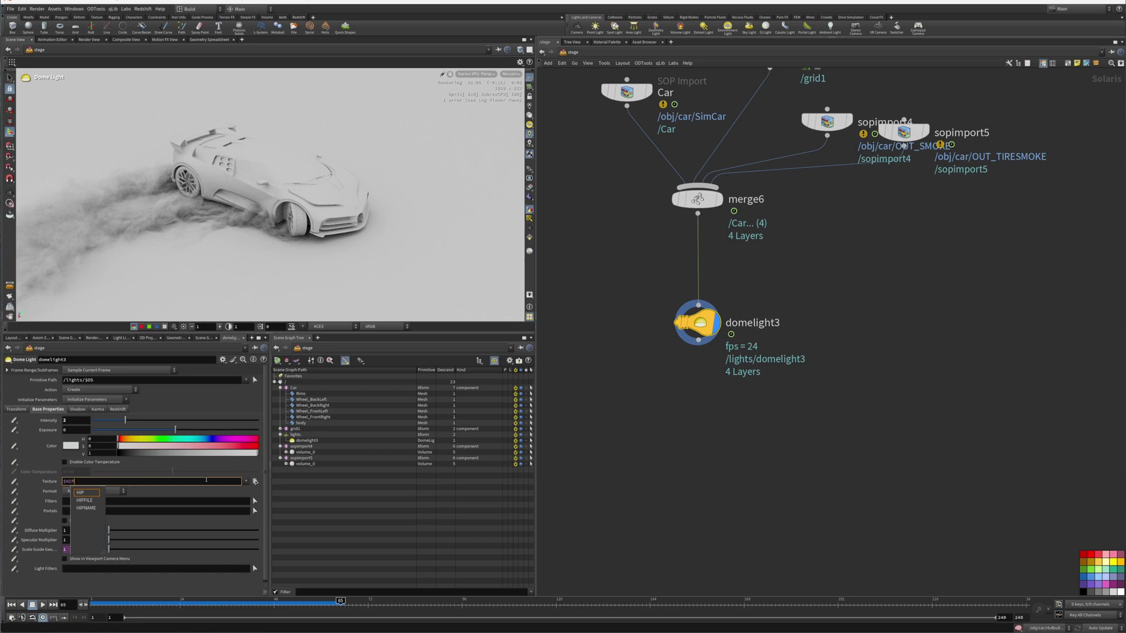
type("/text")
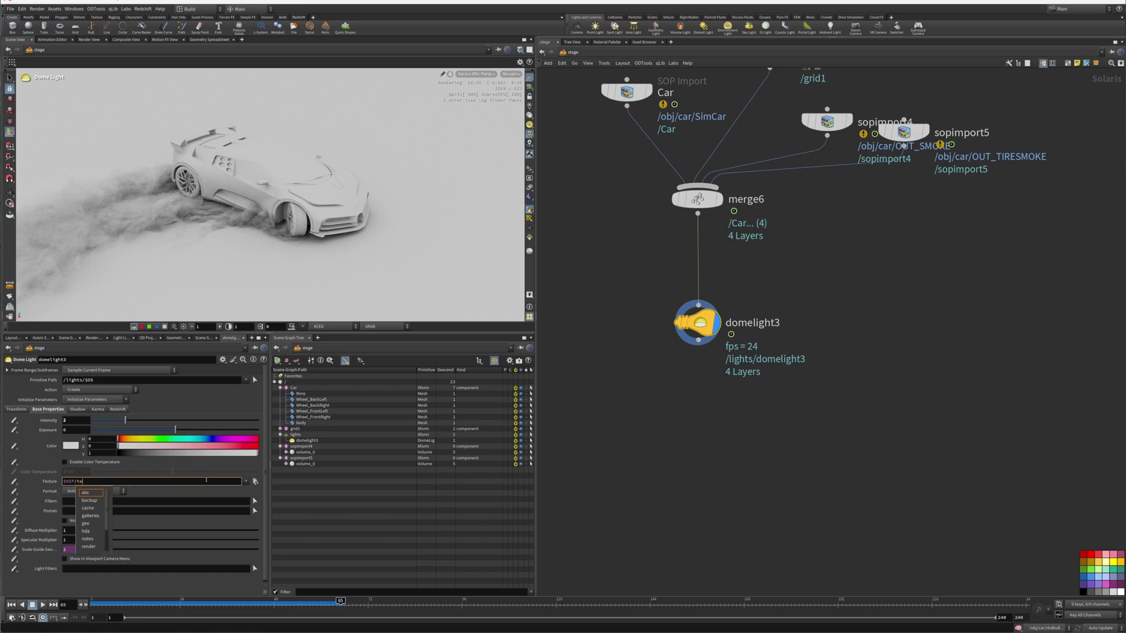
key("Return")
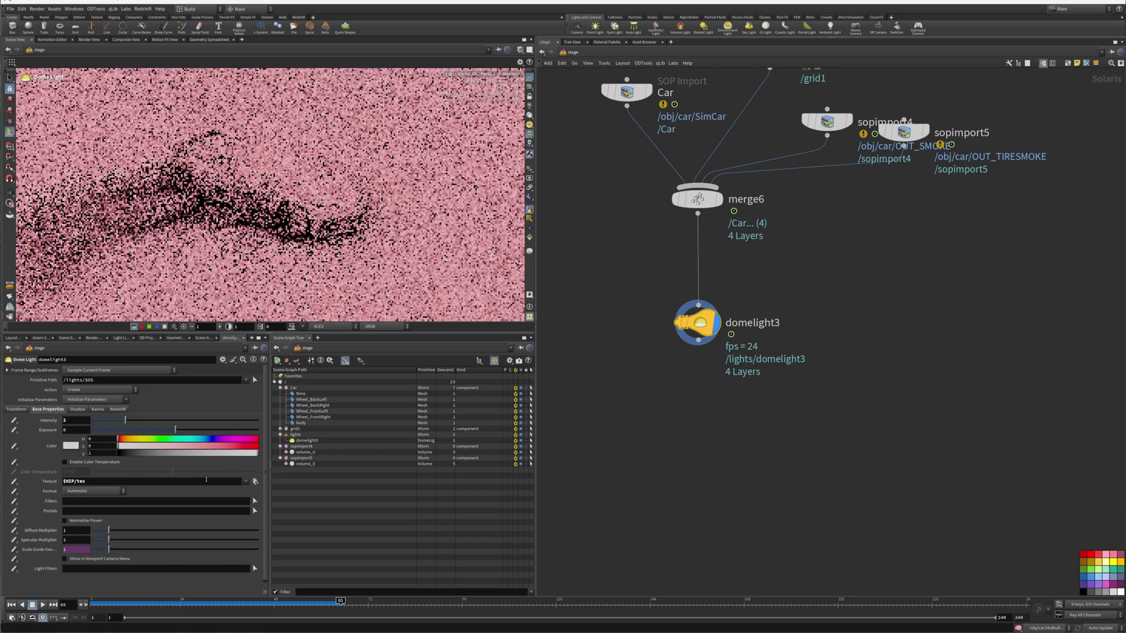
left_click(255, 481)
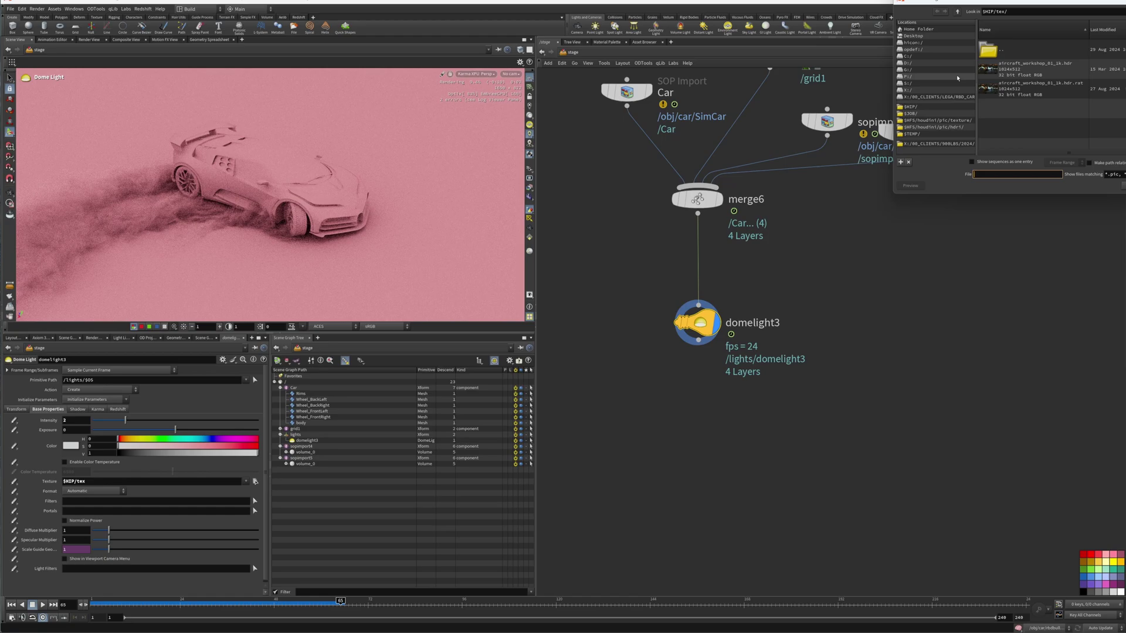
left_click(1019, 75)
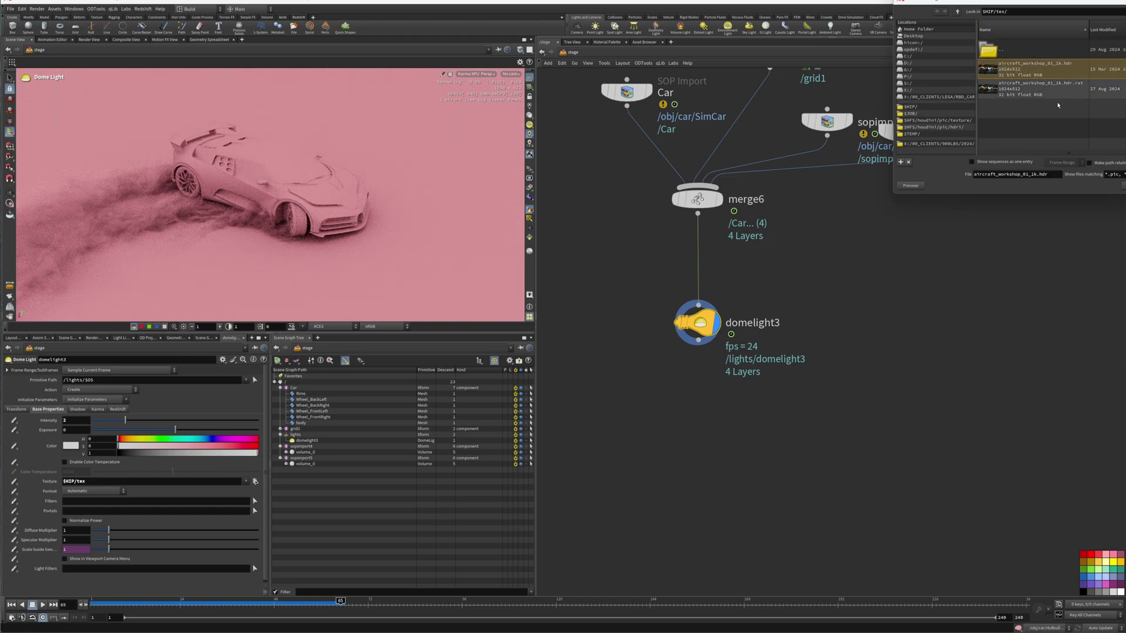
double_click(1019, 75)
key("Escape")
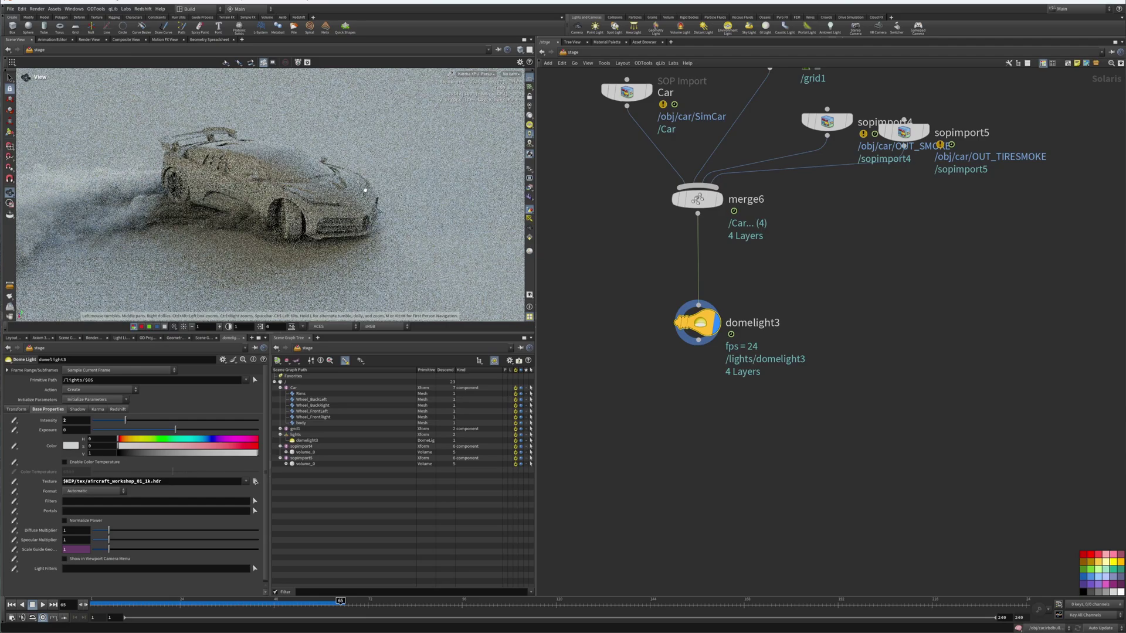
left_click_drag(366, 211, 281, 232, "alt")
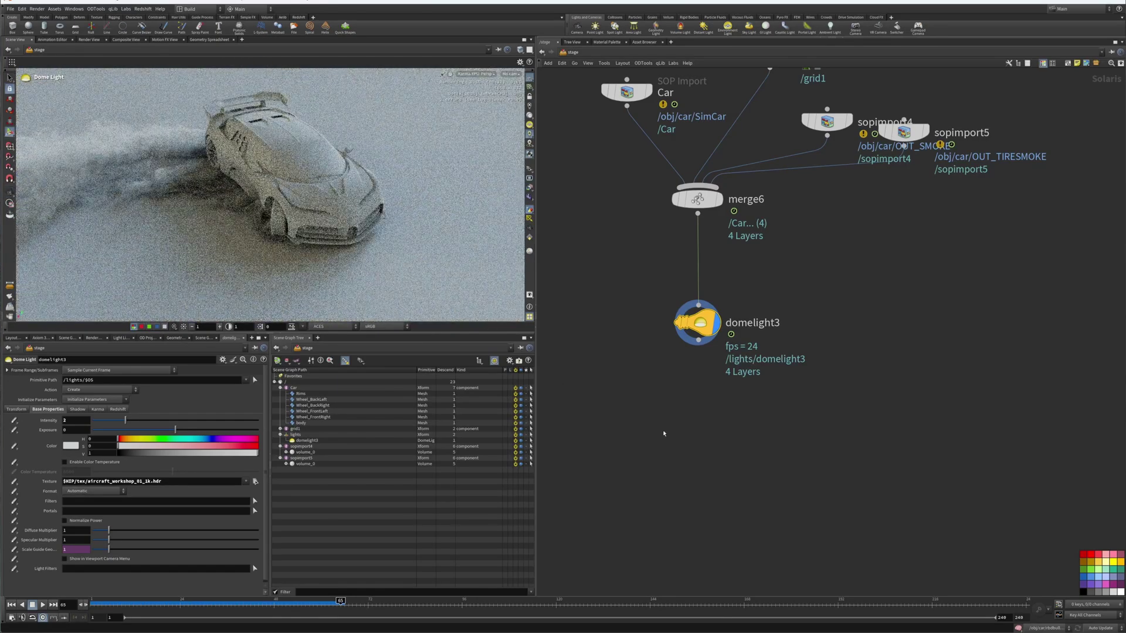
Add a Material Library node below the dome light and connect the dome light to it.
middle_click_drag(677, 431, 670, 380)
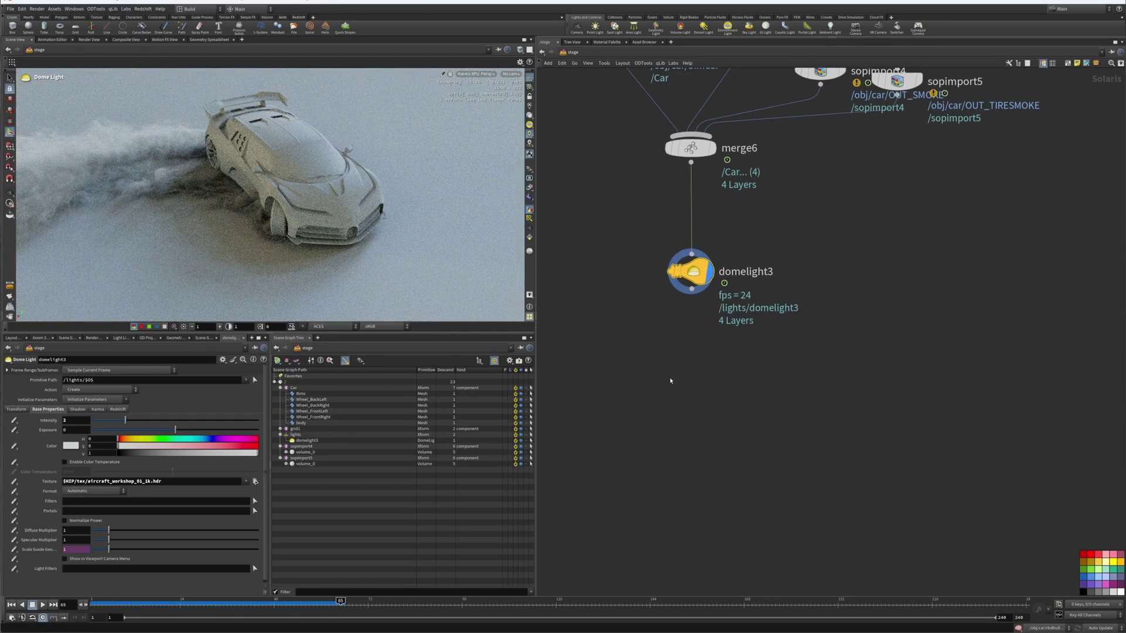
key("Tab")
type("m")
key("Down")
key("Down")
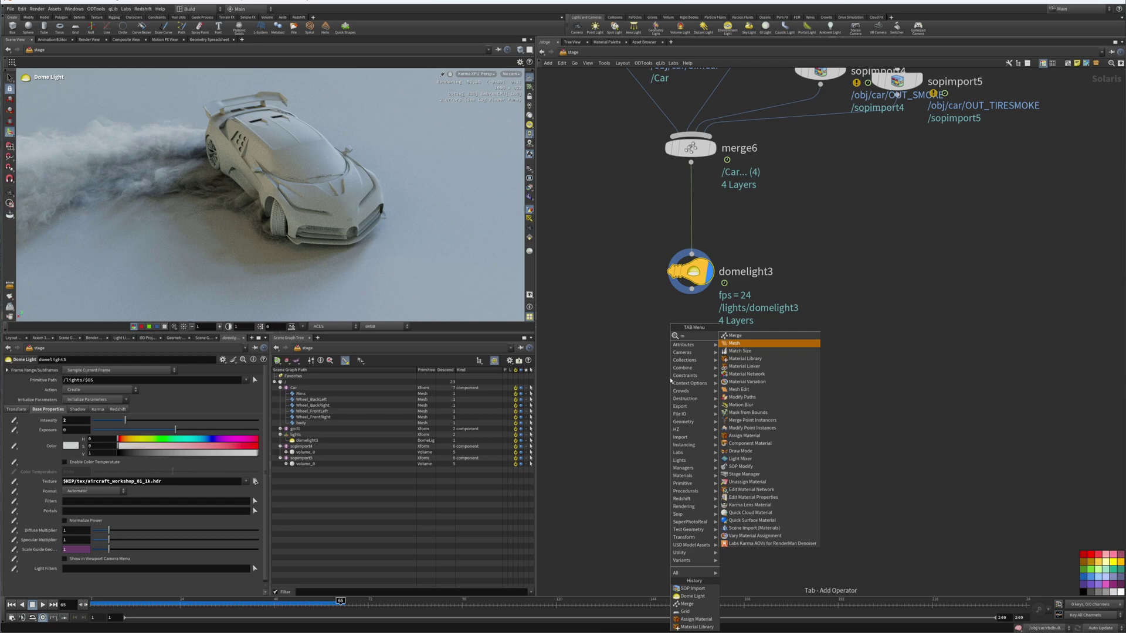
key("Return")
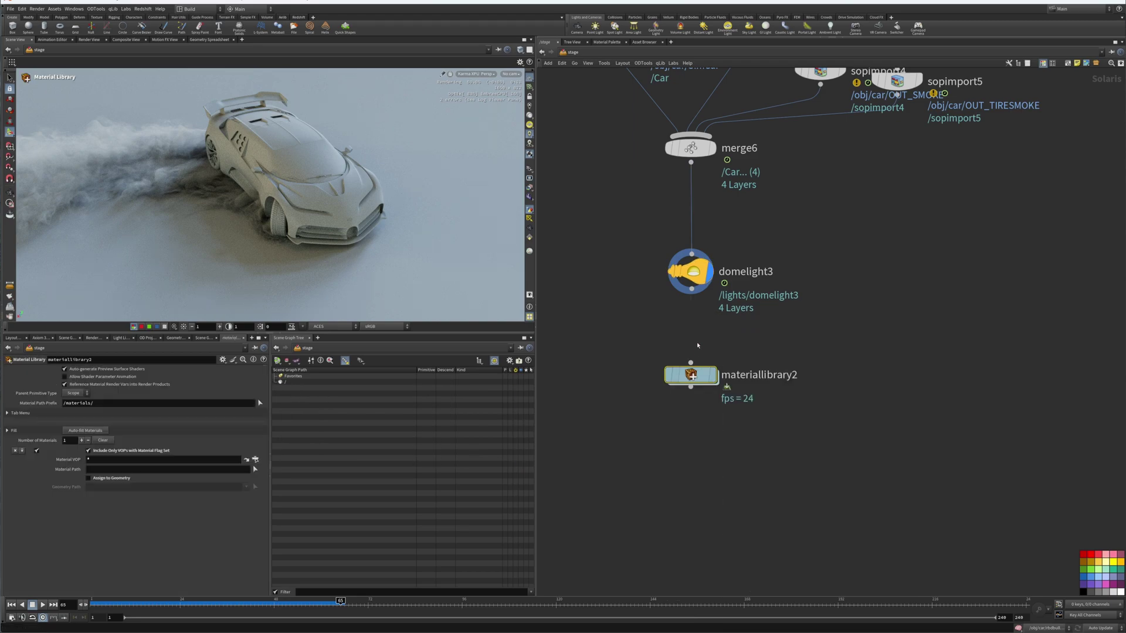
left_click_drag(692, 289, 697, 372)
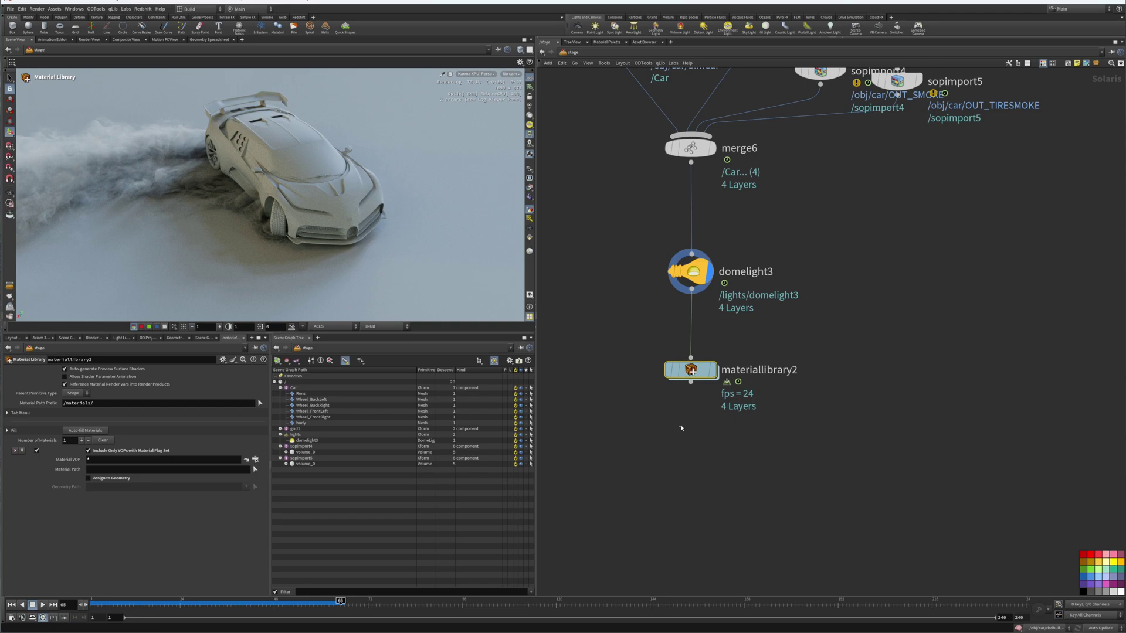
Add an Assign Material node below the Material Library and connect it to the library's output.
key("Tab")
type("assign")
key("Return")
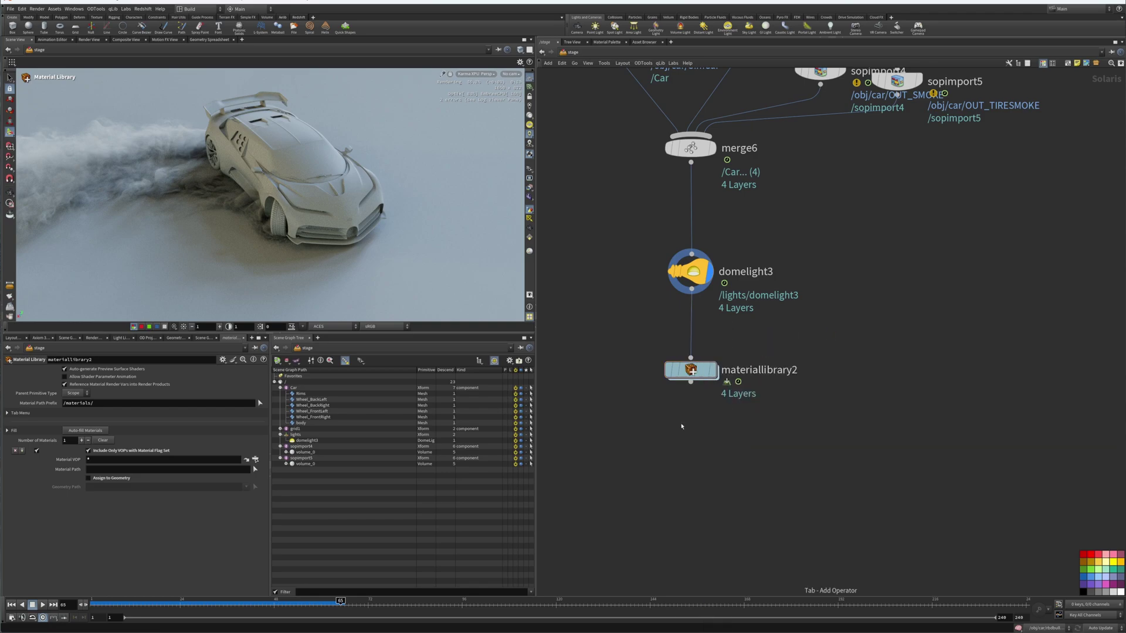
left_click(692, 422)
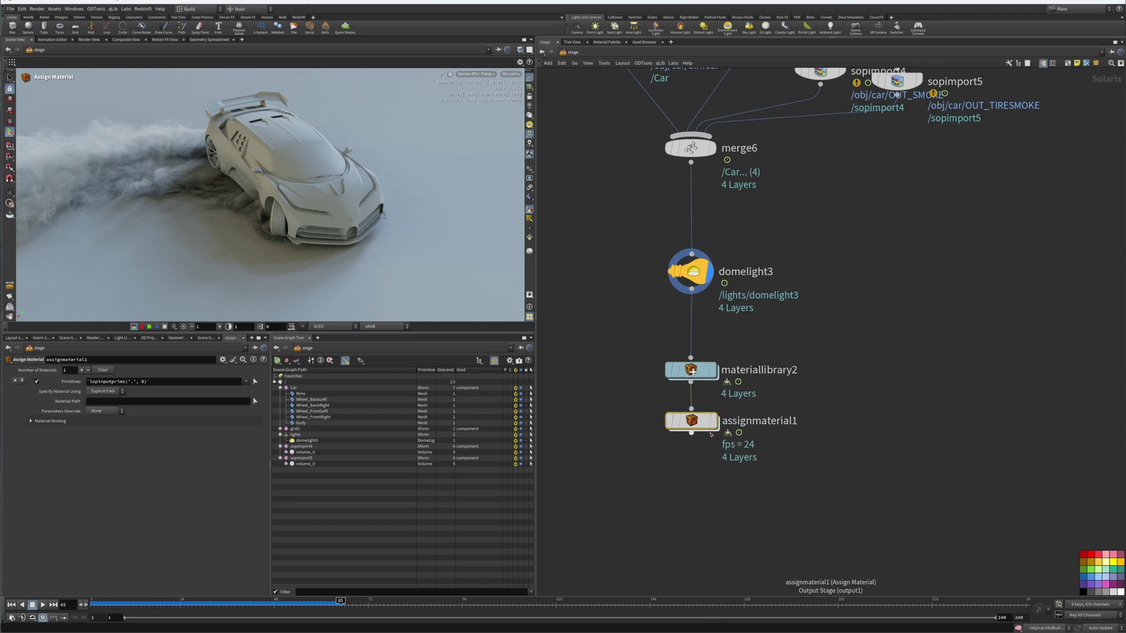
Enter the Material Library network and add a Karma Material Builder.
double_click(719, 369)
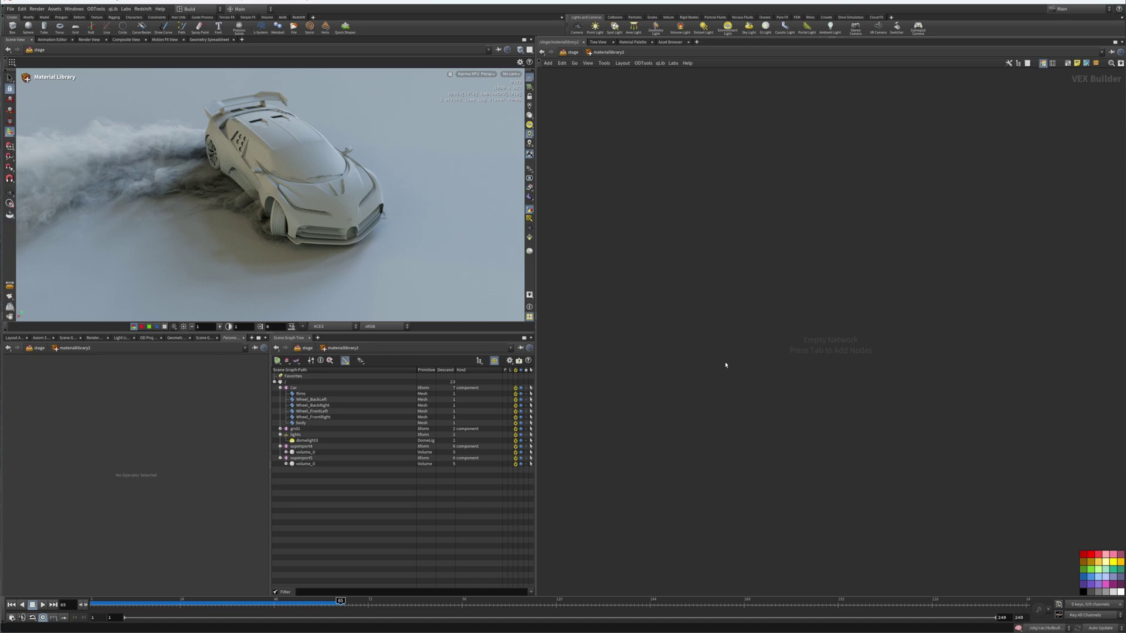
key("Tab")
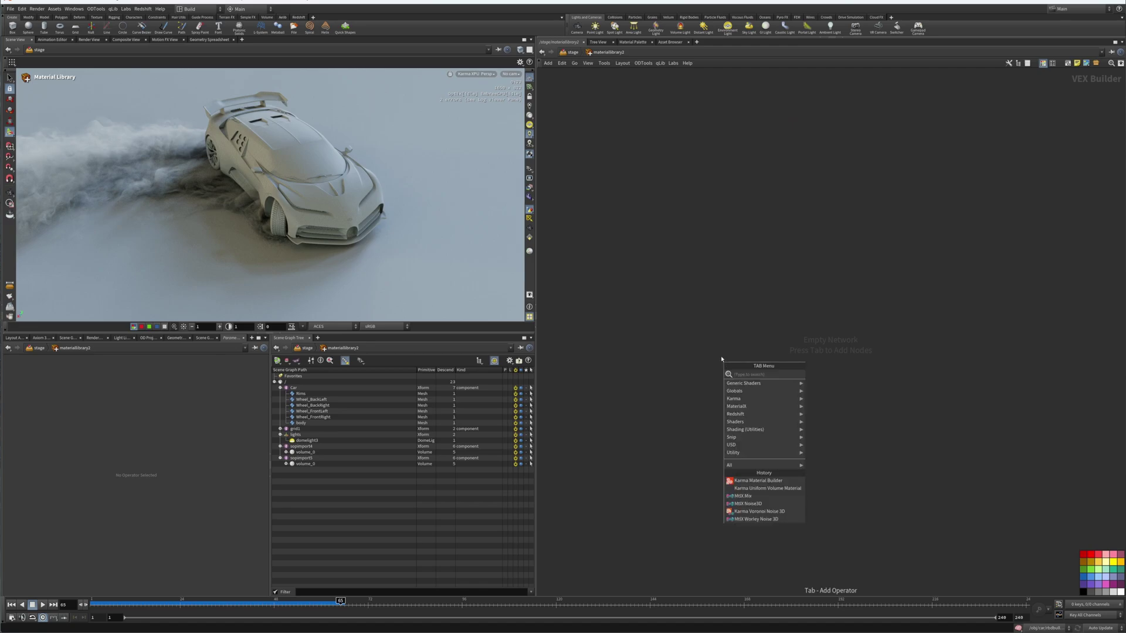
type("ka")
key("Down")
key("Return")
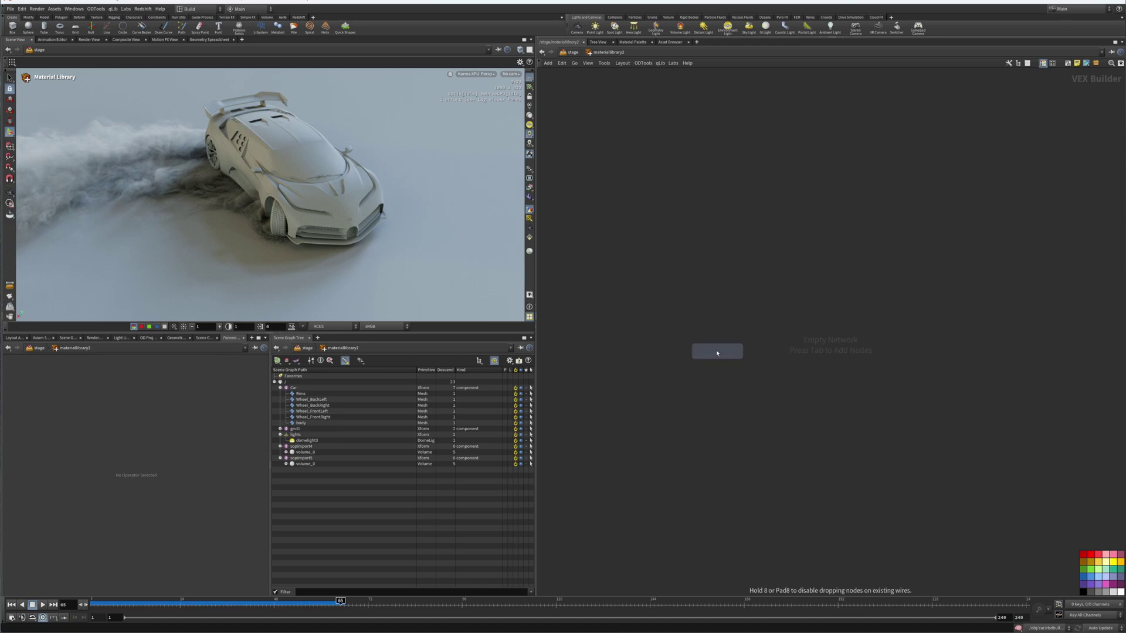
left_click(708, 258)
Add a Karma Uniform Volume Material below the Karma Material Builder.
key("Tab")
type("ku")
key("Return")
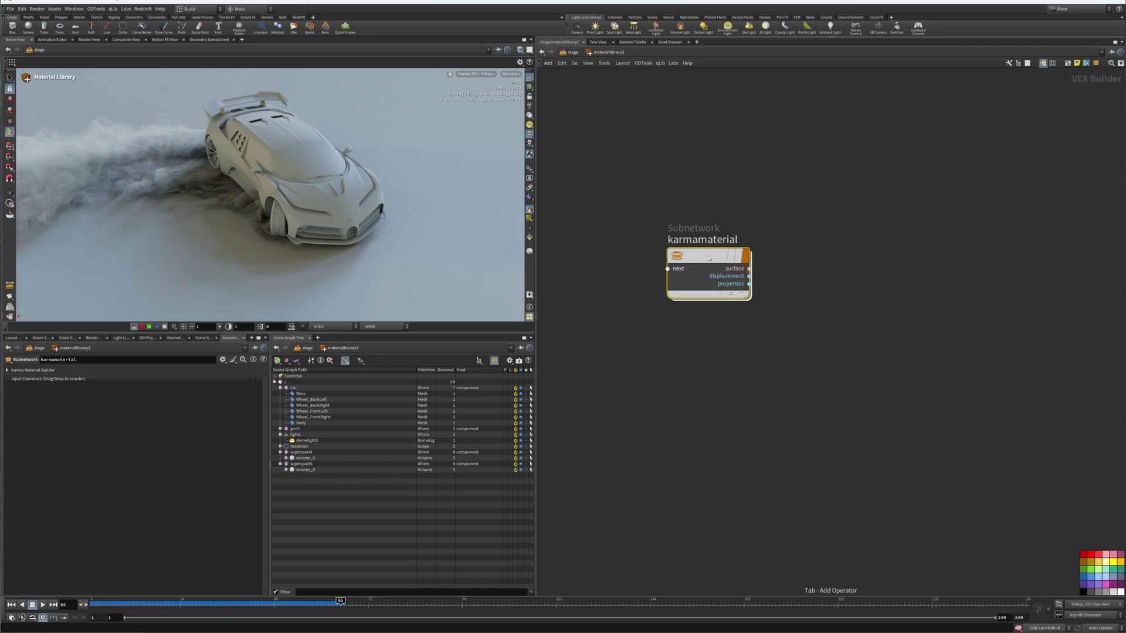
left_click(697, 364)
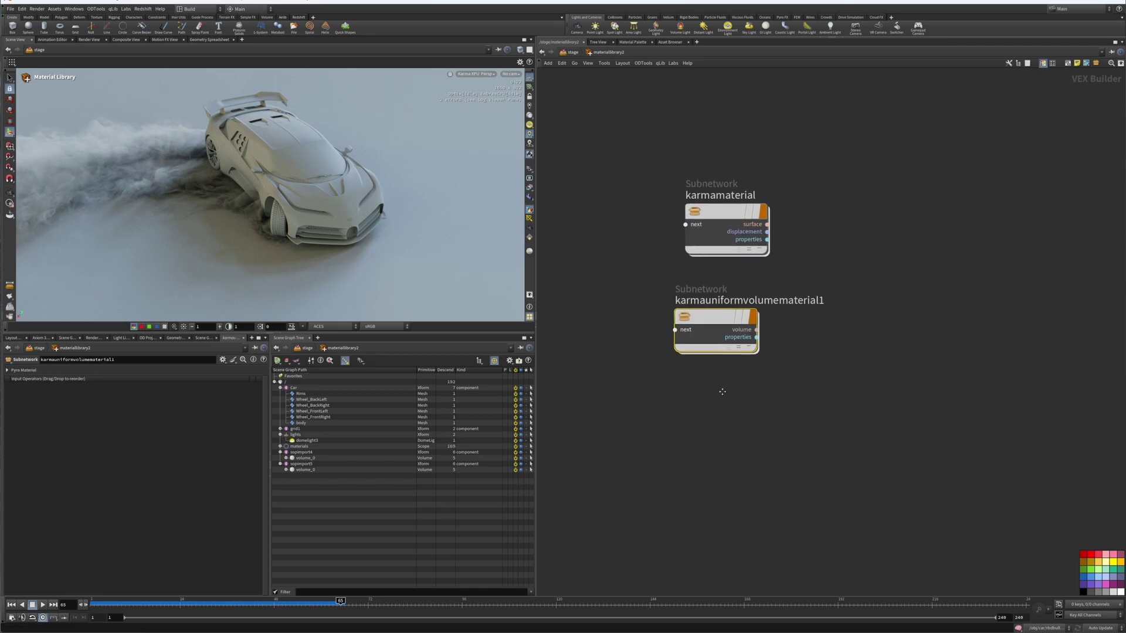
Add a second Karma Material Builder below the Karma Uniform Volume Material.
key("Tab")
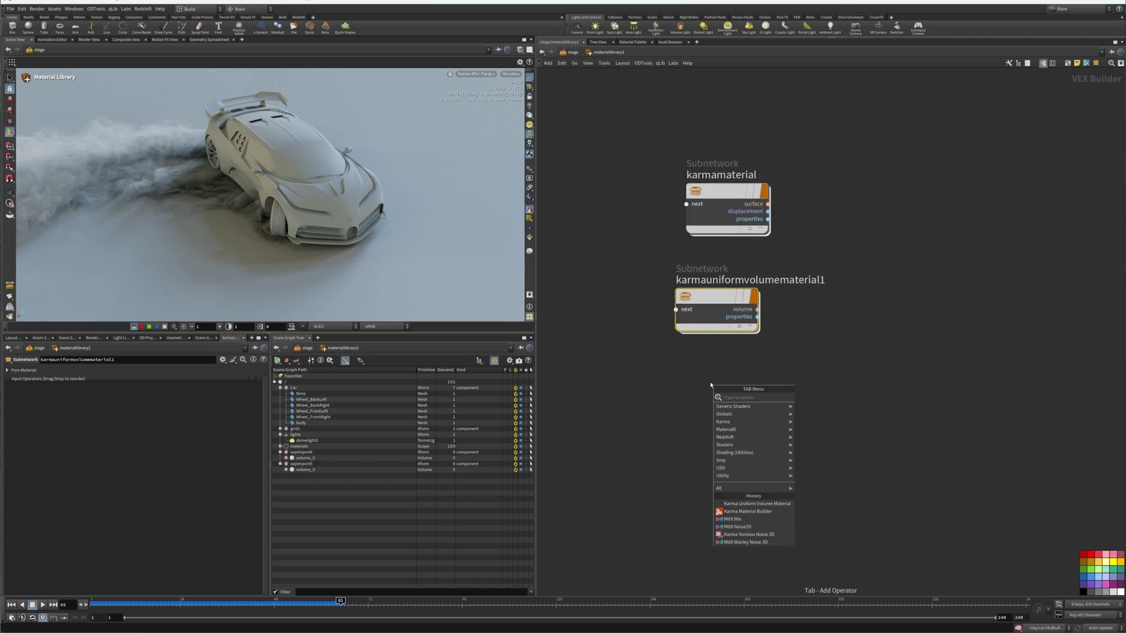
type("kar")
key("Down")
key("Return")
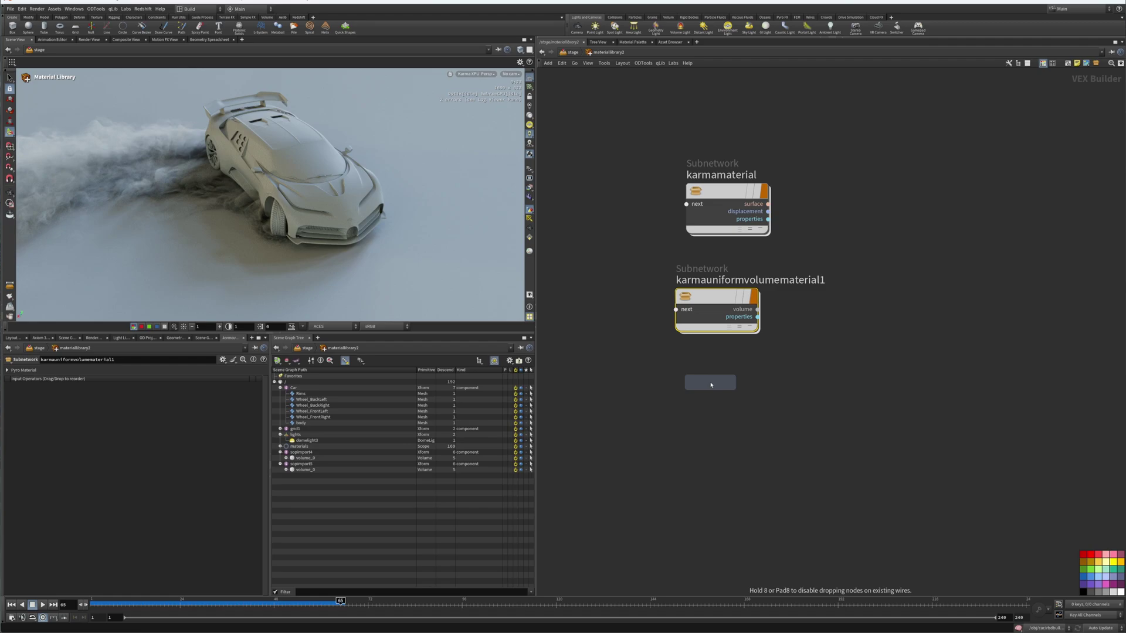
left_click(727, 385)
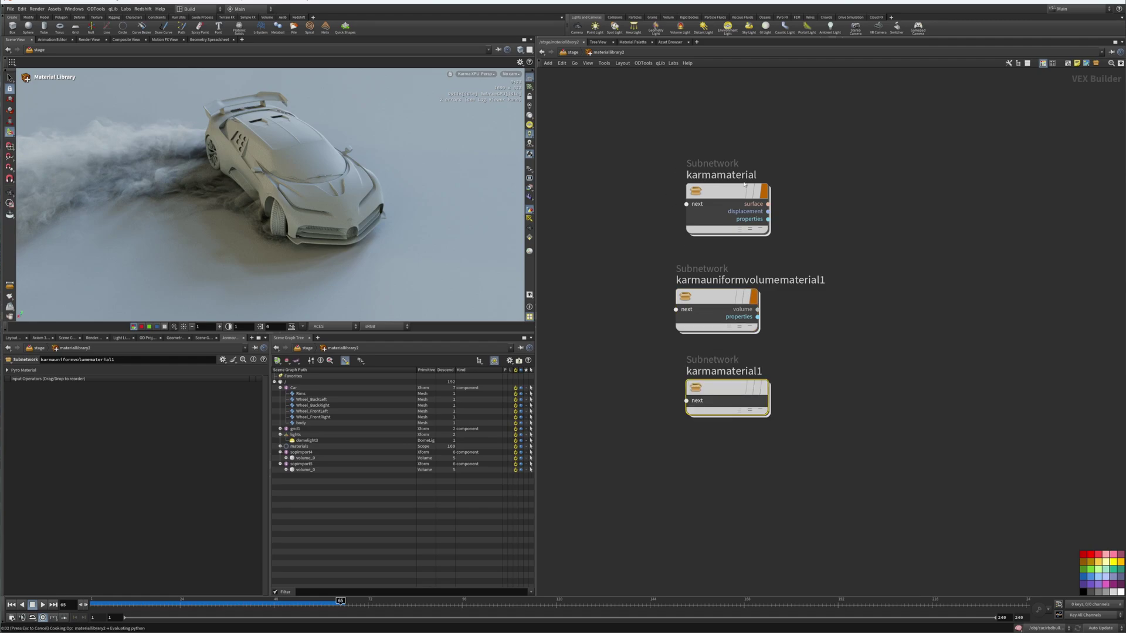
Rename the first Karma material subnetwork as car_paint.
double_click(728, 175)
type("car_")
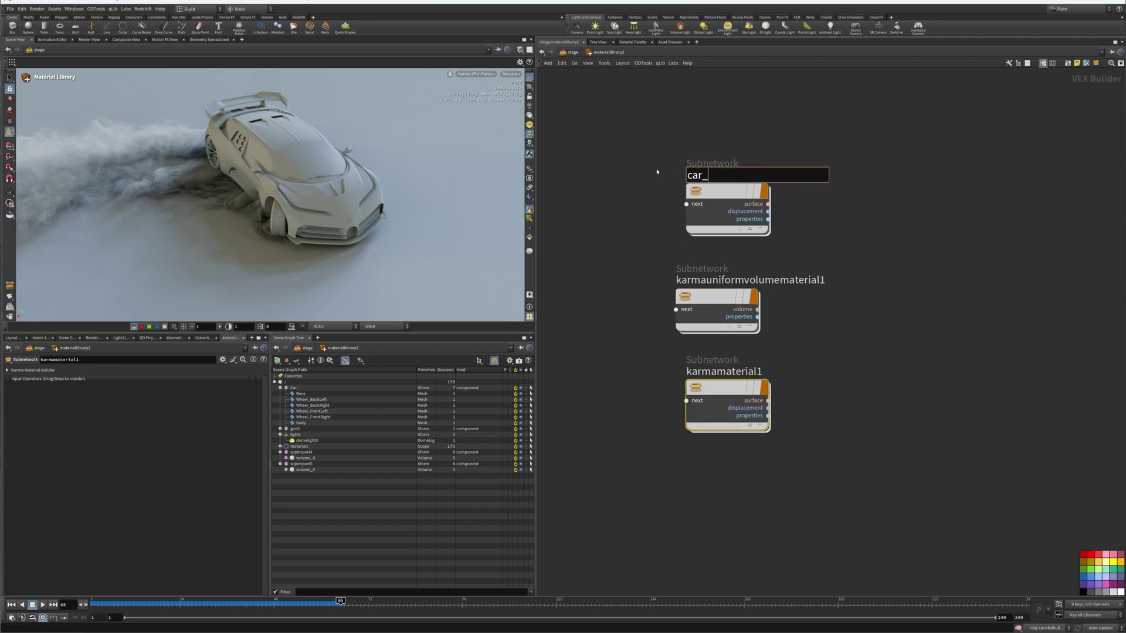
type("paint")
key("Return")
Rename the Karma uniform volume material as Smoke and place a duplicate of it beside the original.
double_click(750, 280)
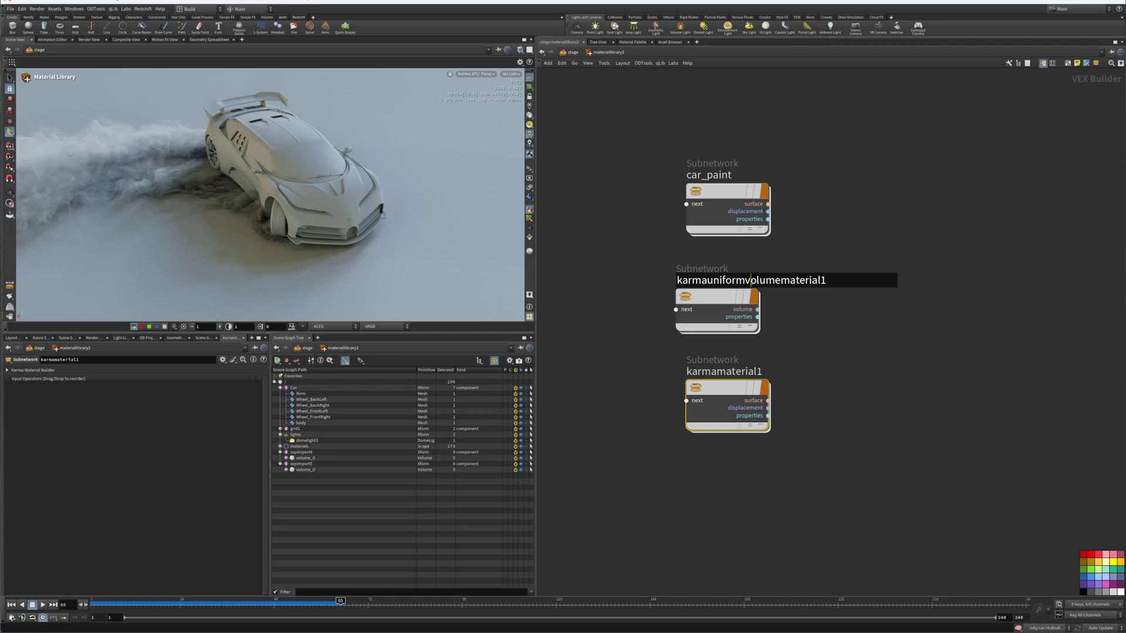
key("ctrl+a")
type("VC")
key("BackSpace")
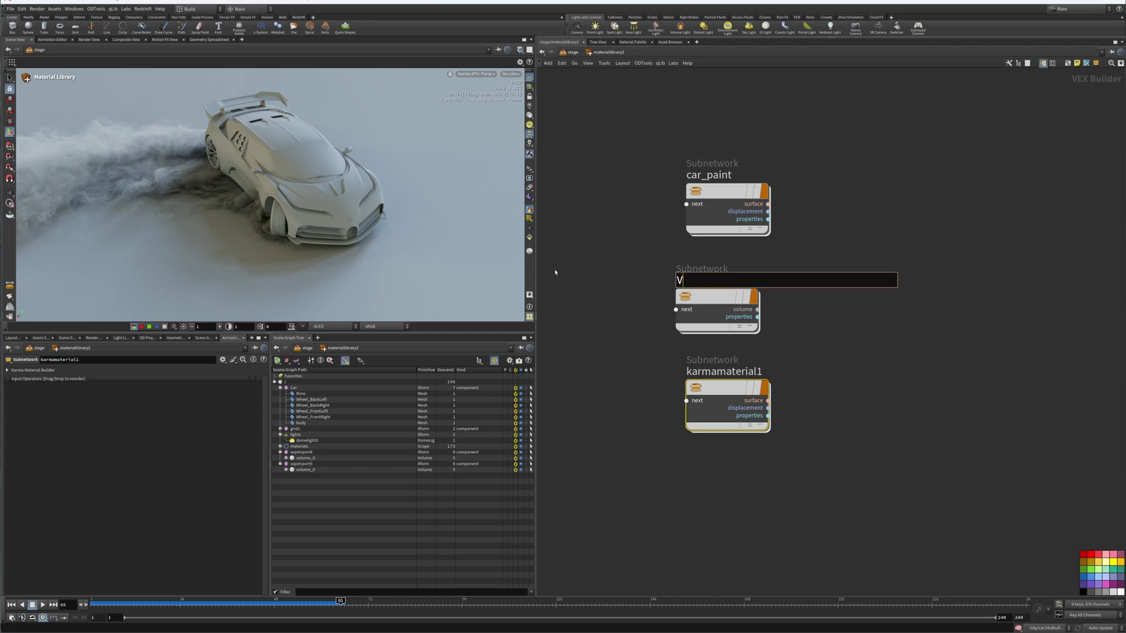
type("moke")
key("BackSpace")
key("BackSpace")
key("BackSpace")
key("BackSpace")
key("BackSpace")
type("Smoke")
key("Return")
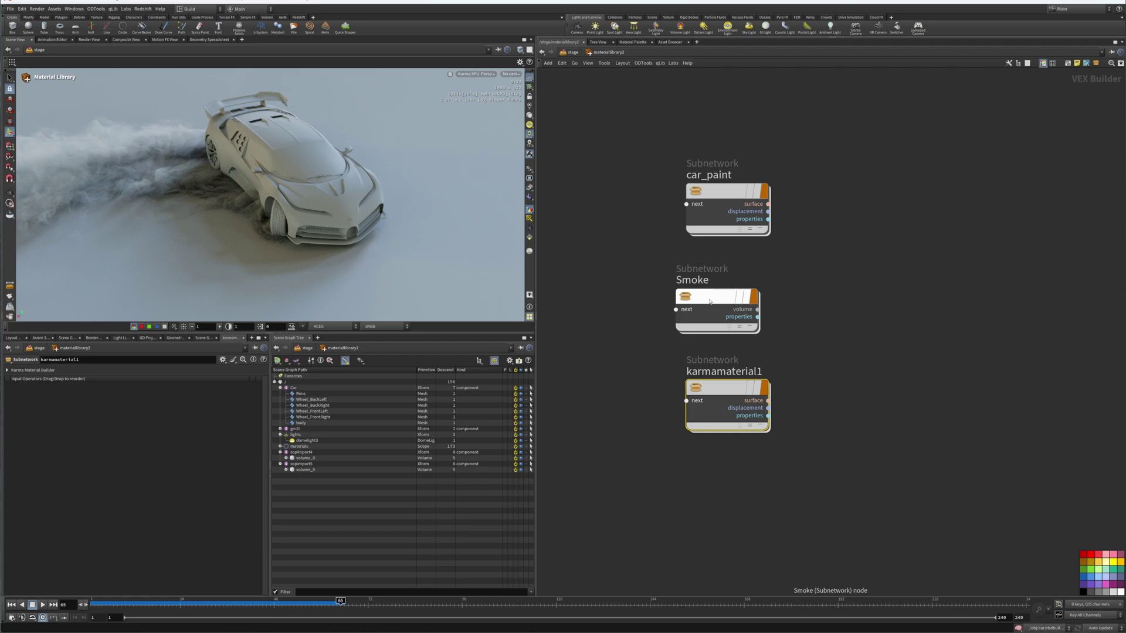
left_click_drag(708, 296, 843, 296, "alt")
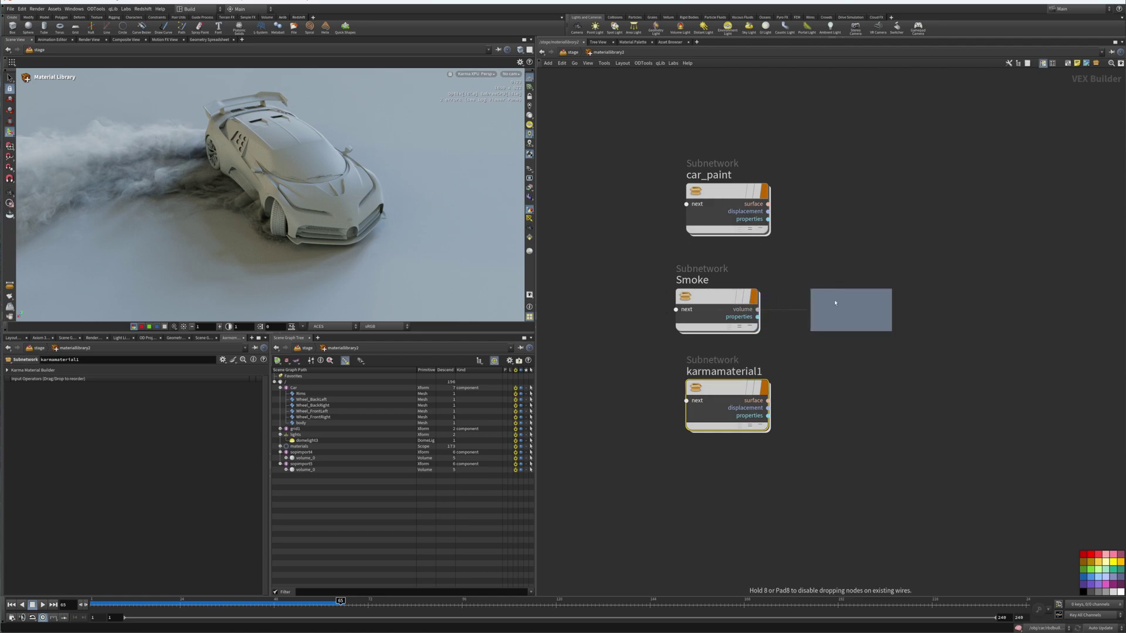
left_click(836, 303)
Rename the second Karma material subnetwork as Floor, lining it and car_paint up with the Smoke node.
left_click_drag(736, 376, 725, 395)
double_click(717, 396)
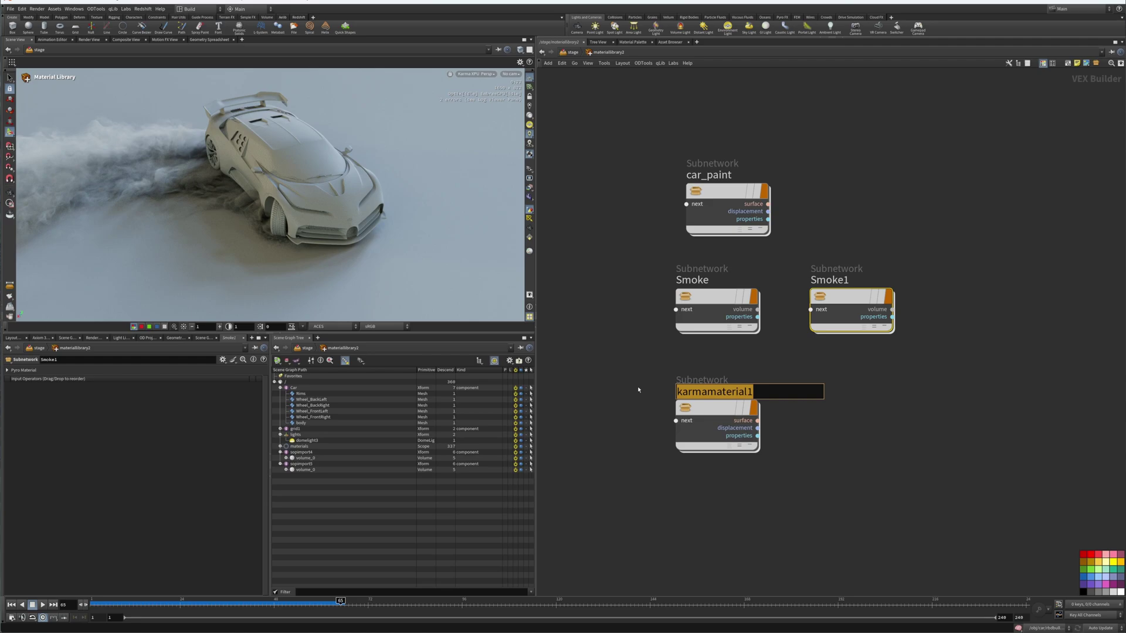
type("Floor")
key("Return")
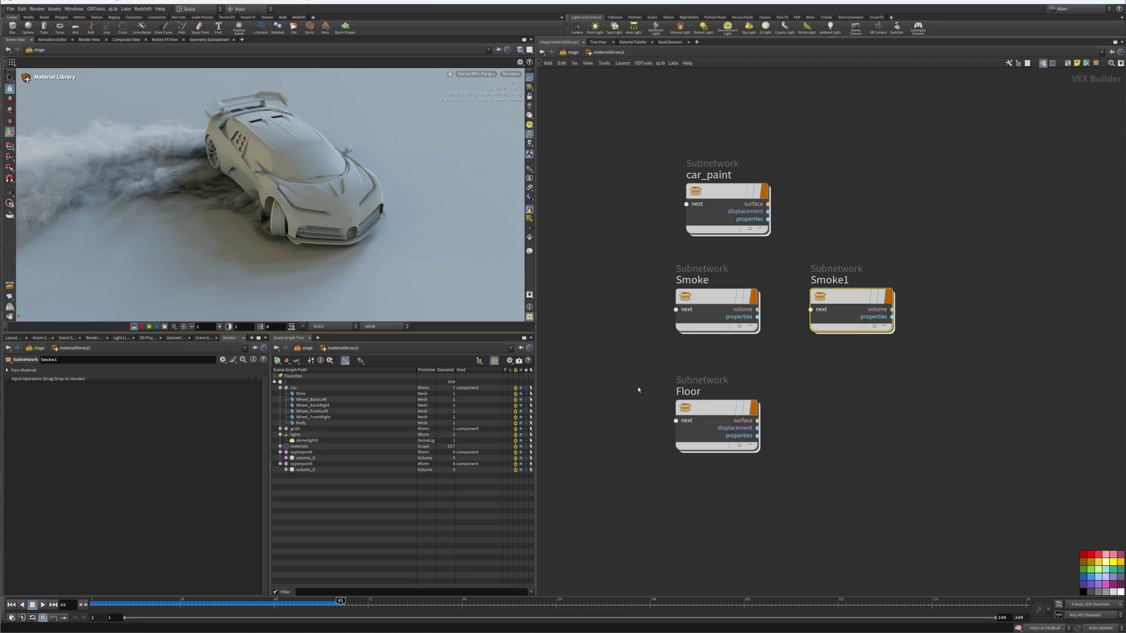
left_click_drag(725, 200, 714, 205)
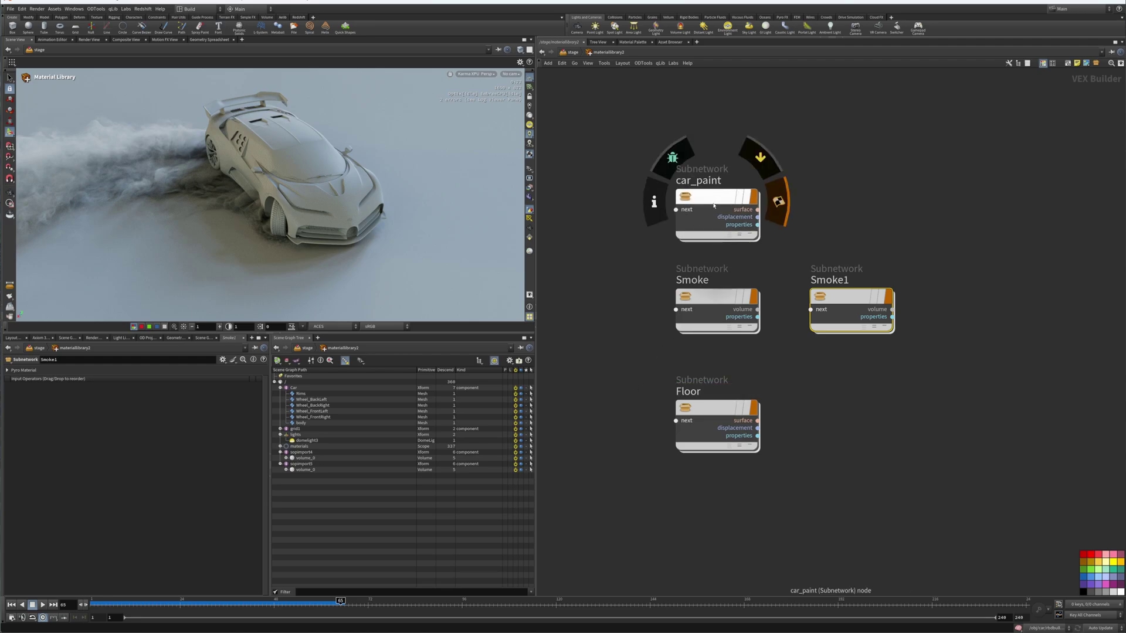
Inside car_paint, set the standard surface's base color to a dark blue of 0, 0.2165, 0.433.
double_click(714, 205)
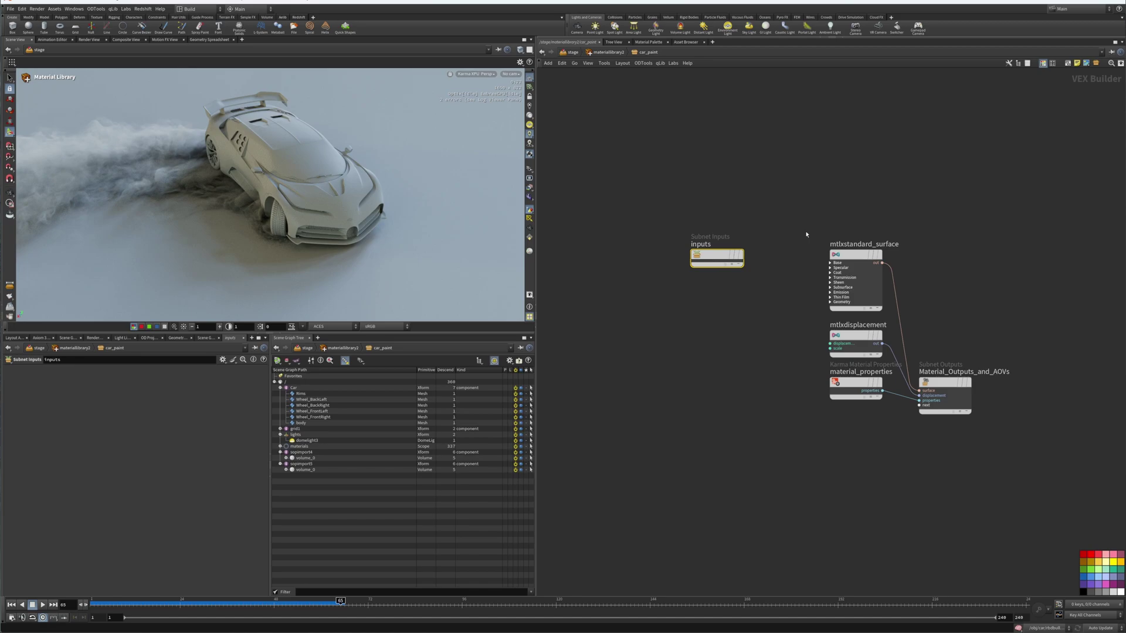
left_click(856, 256)
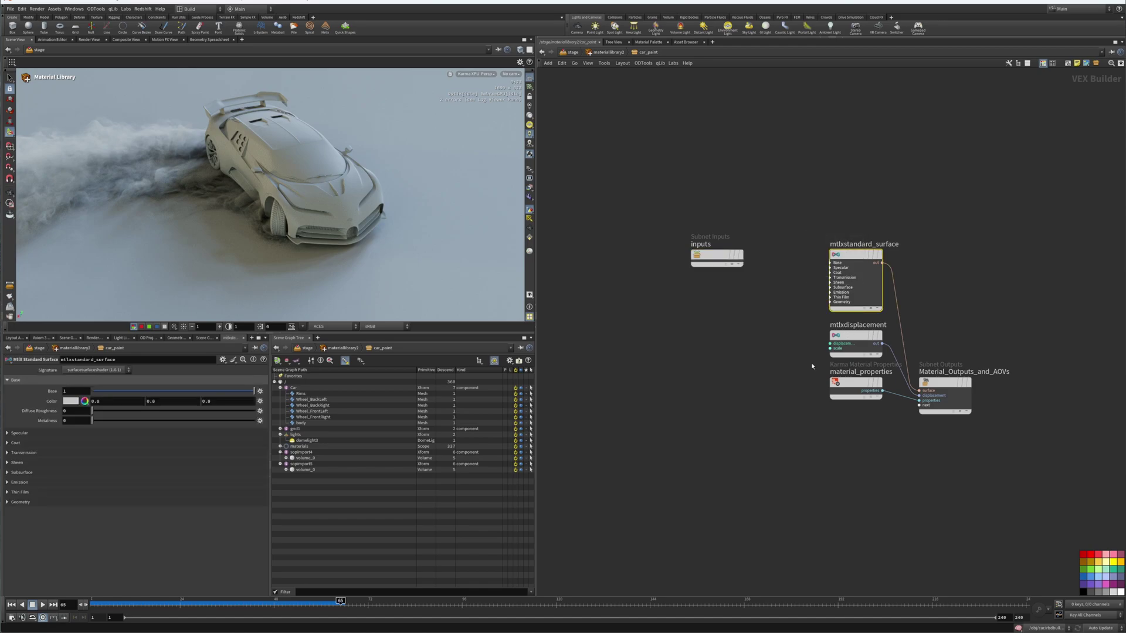
left_click(71, 401)
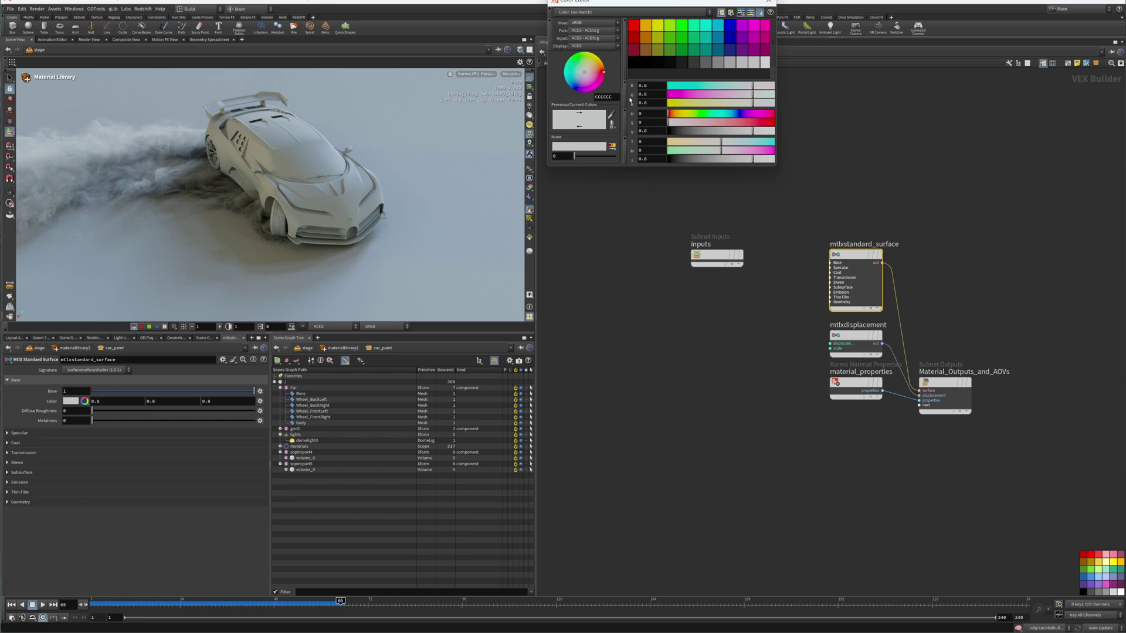
left_click(729, 22)
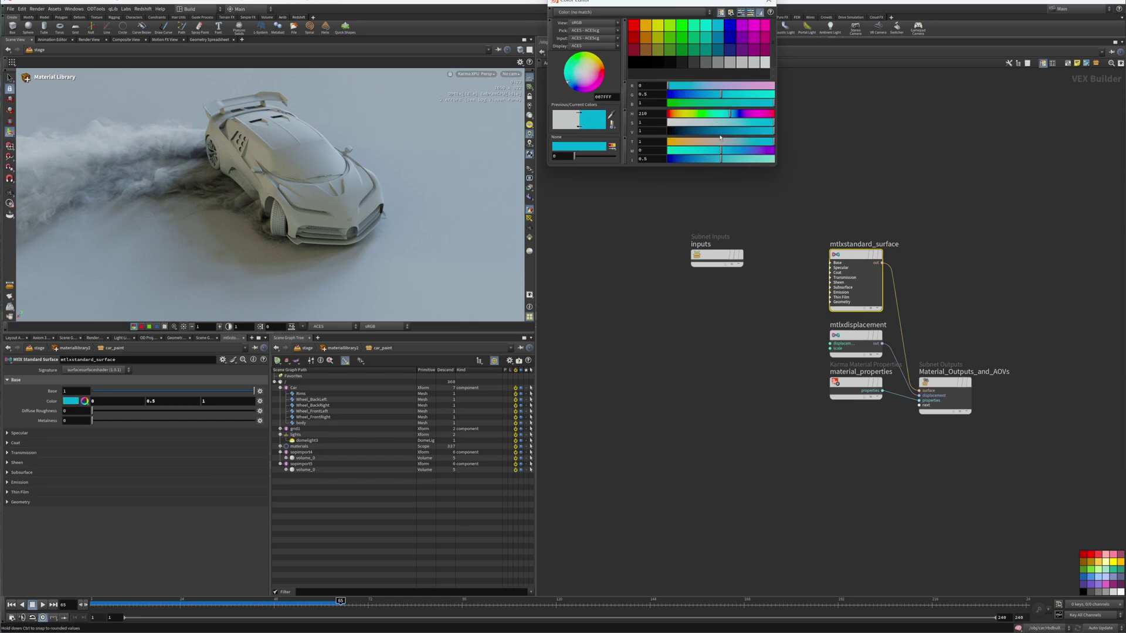
left_click_drag(720, 137, 714, 131)
left_click(771, 10)
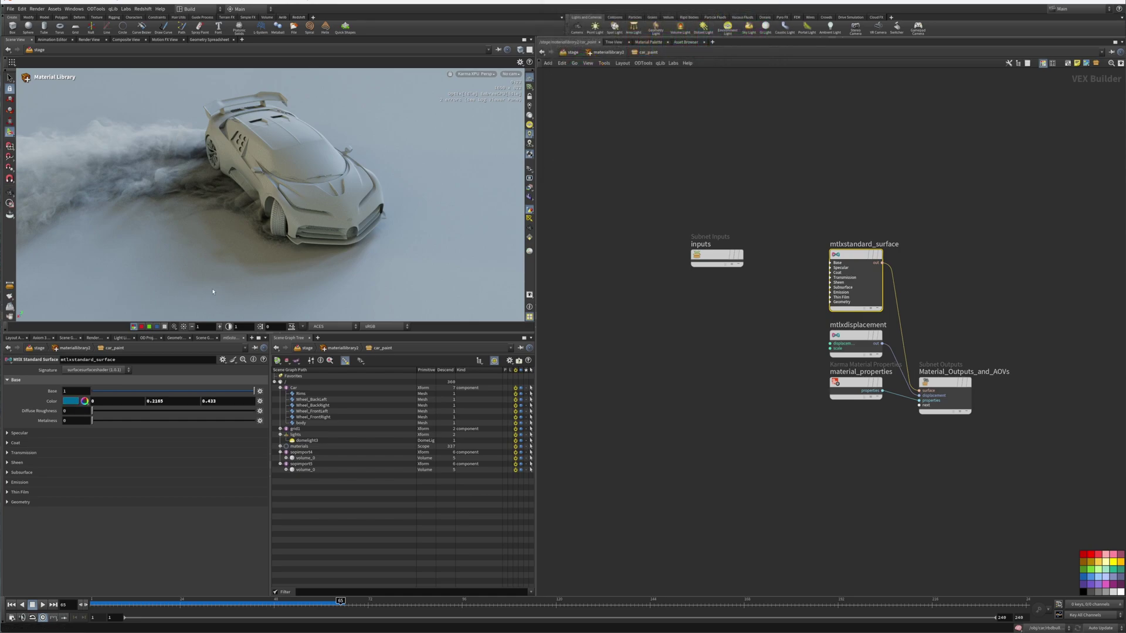
Set the car paint's metalness to about 0.717 and its specular roughness to about 0.498.
left_click_drag(92, 421, 208, 421)
left_click(171, 433)
left_click_drag(132, 468, 175, 464)
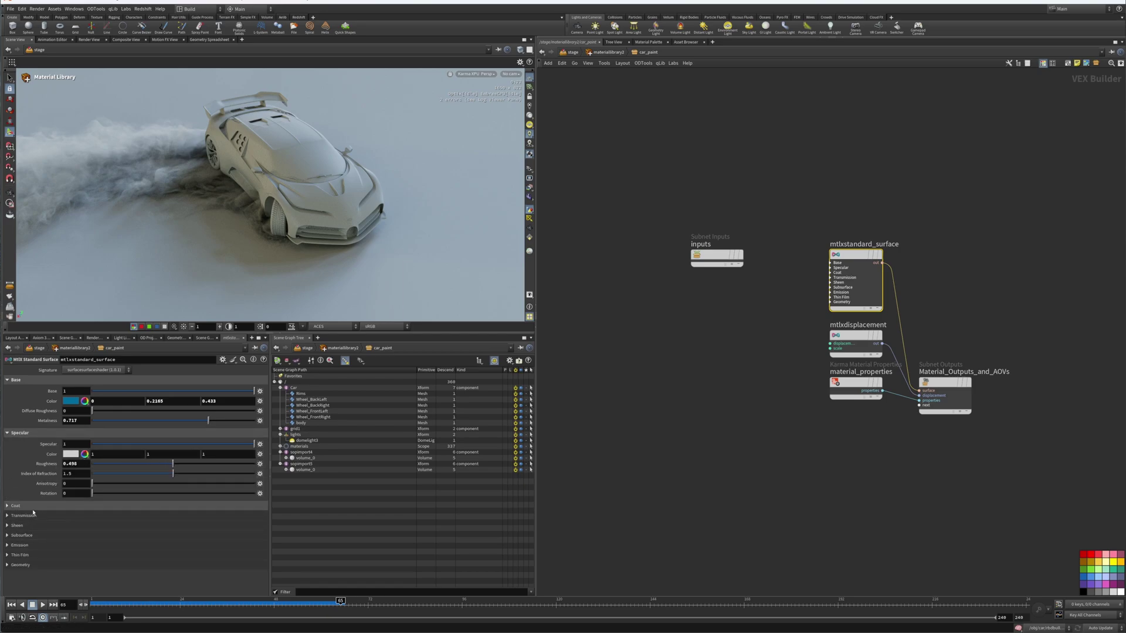
Set the car paint's coat to 1 and lower its coat roughness to the minimum.
left_click(16, 506)
left_click_drag(95, 518, 277, 522)
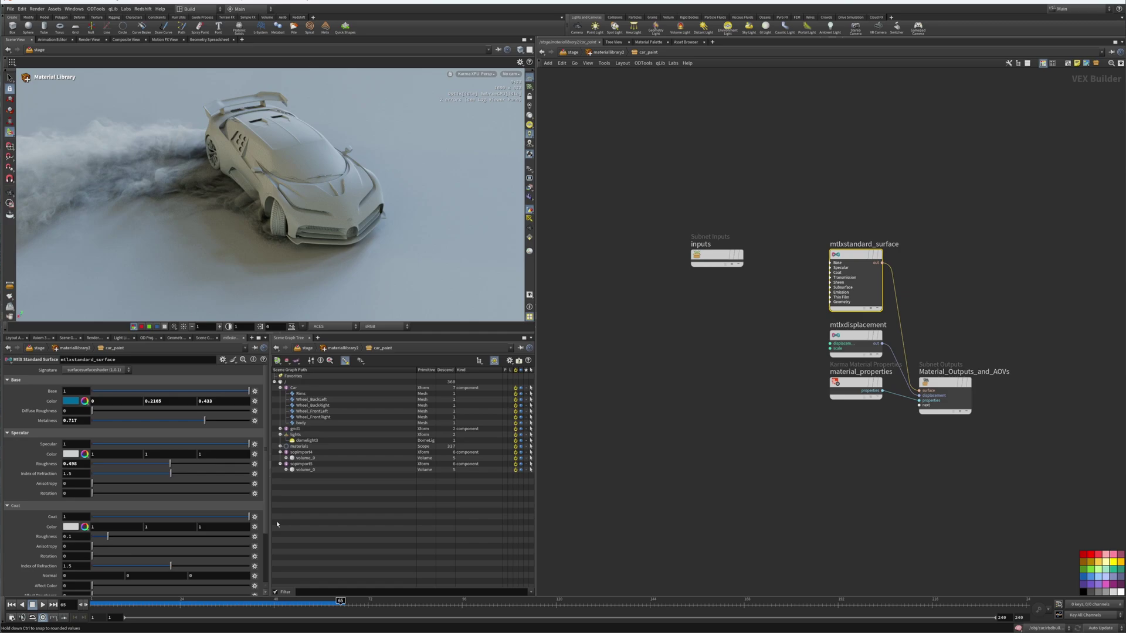
left_click_drag(104, 537, 91, 538)
Inside the Smoke material, set the pyro shader's smoke color to blue (0, 0.5, 1).
left_click(609, 52)
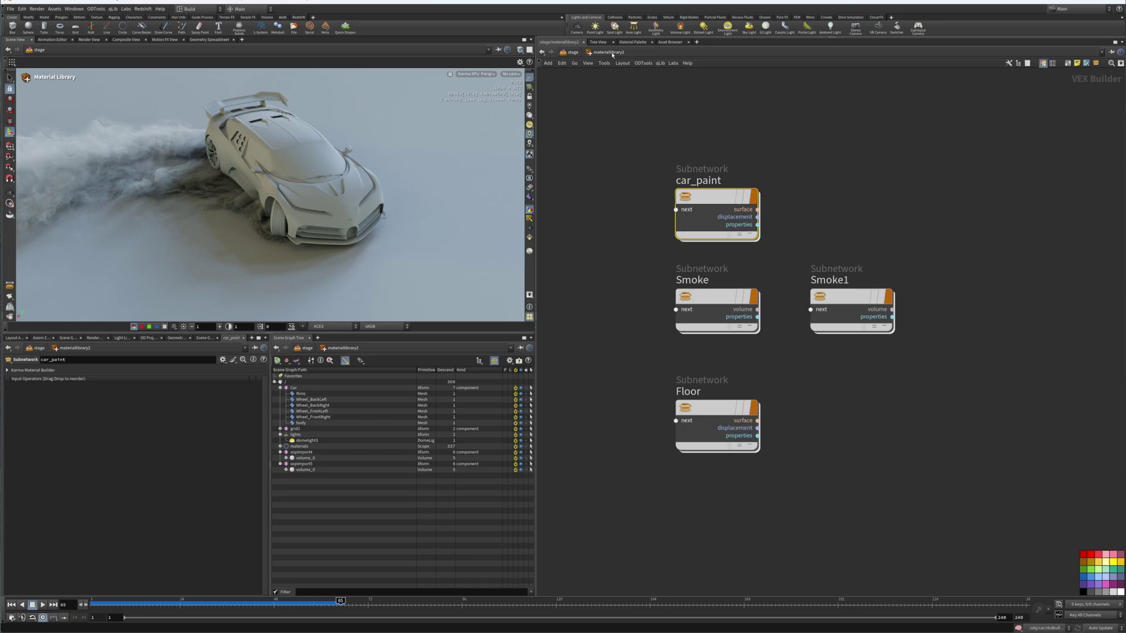
double_click(720, 299)
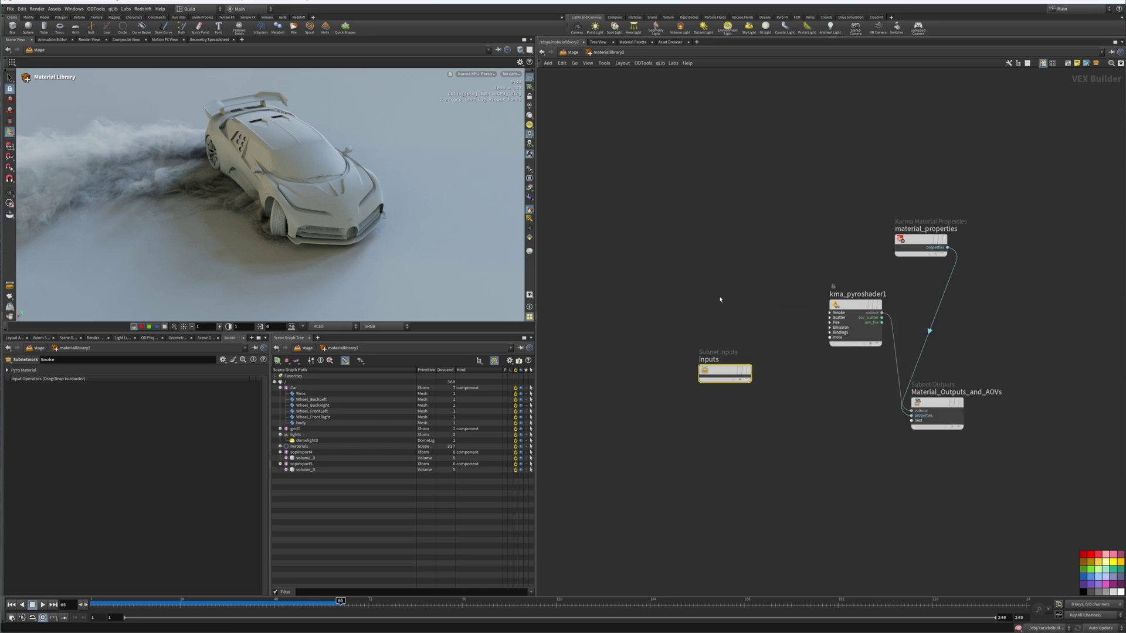
left_click(856, 321)
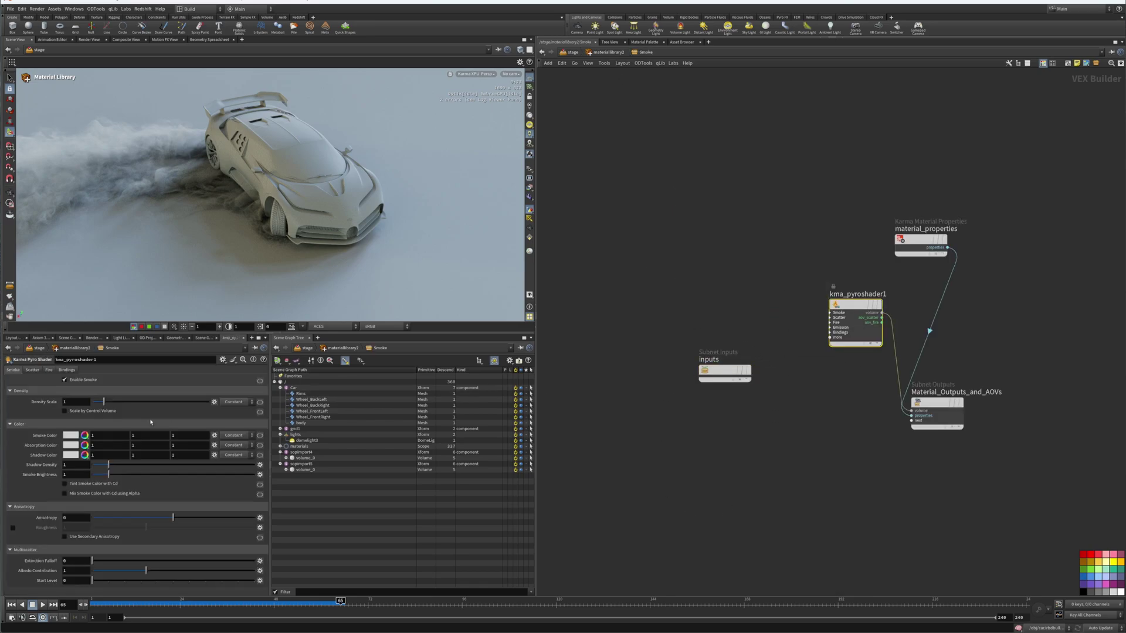
left_click(85, 435)
left_click(718, 25)
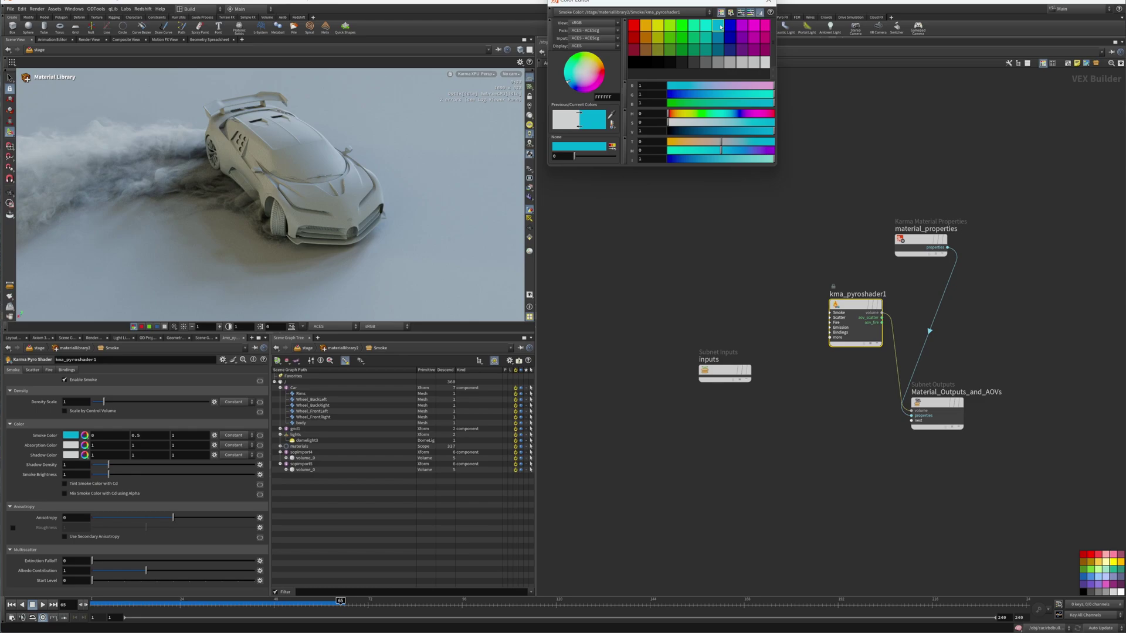
left_click(769, 1)
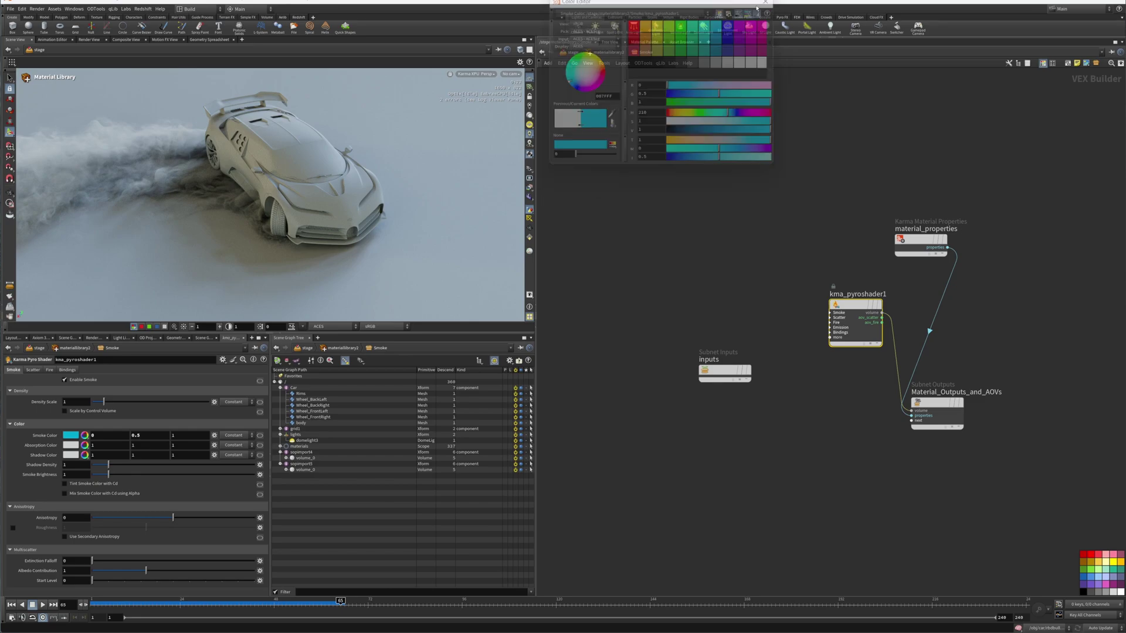
Inside the Smoke1 material, set the pyro shader's smoke color to pink (1, 0, 0.5).
left_click(616, 55)
double_click(813, 294)
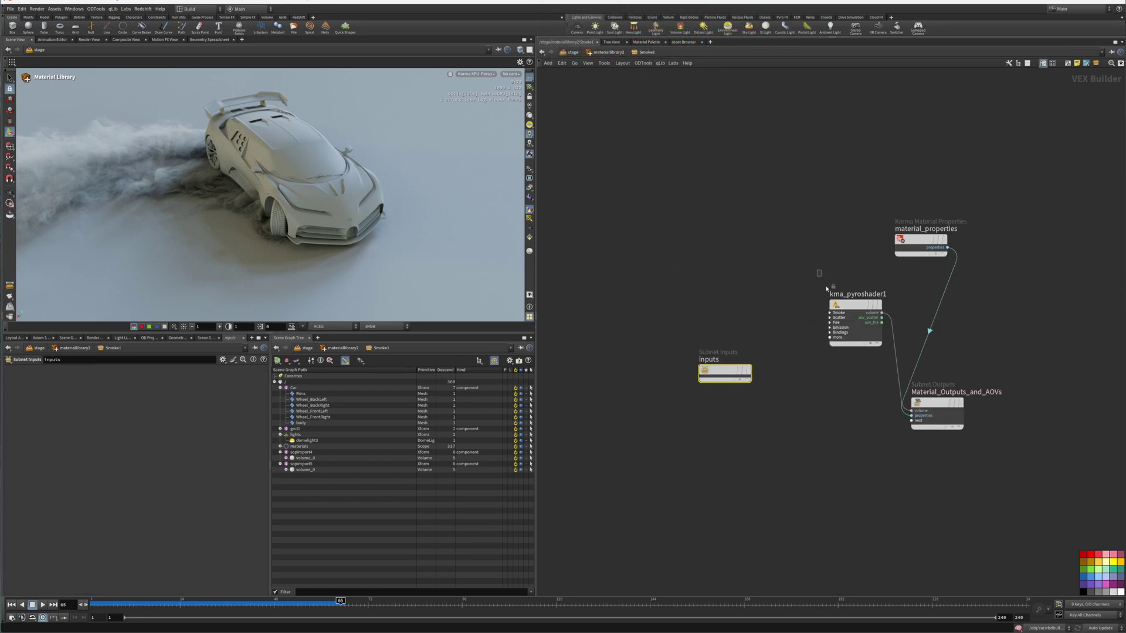
left_click(845, 305)
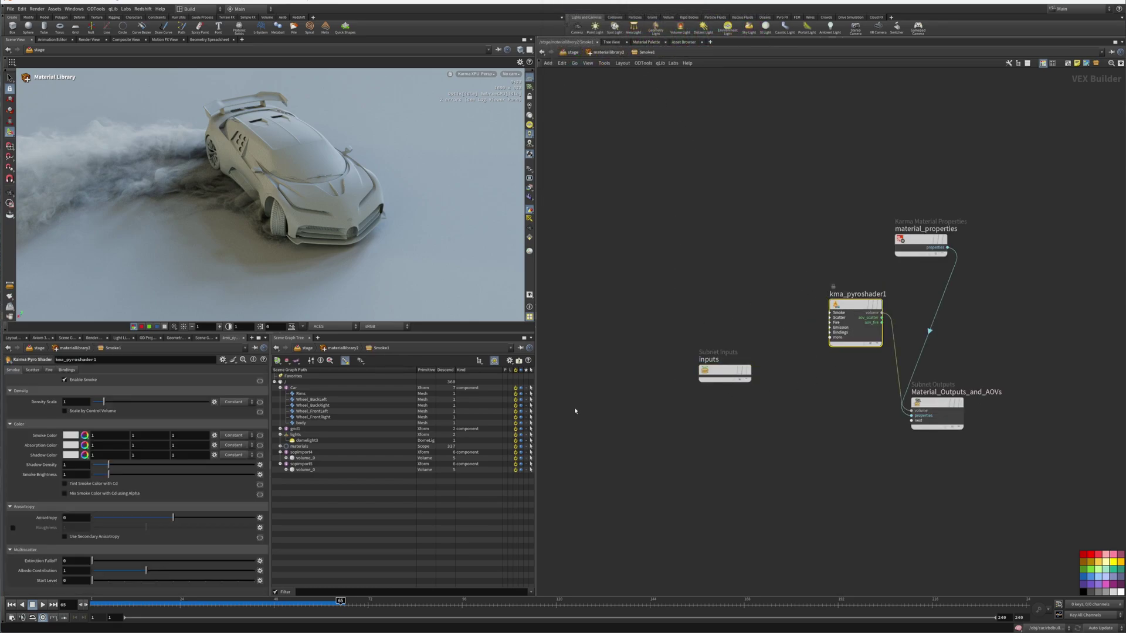
left_click(71, 435)
left_click(756, 27)
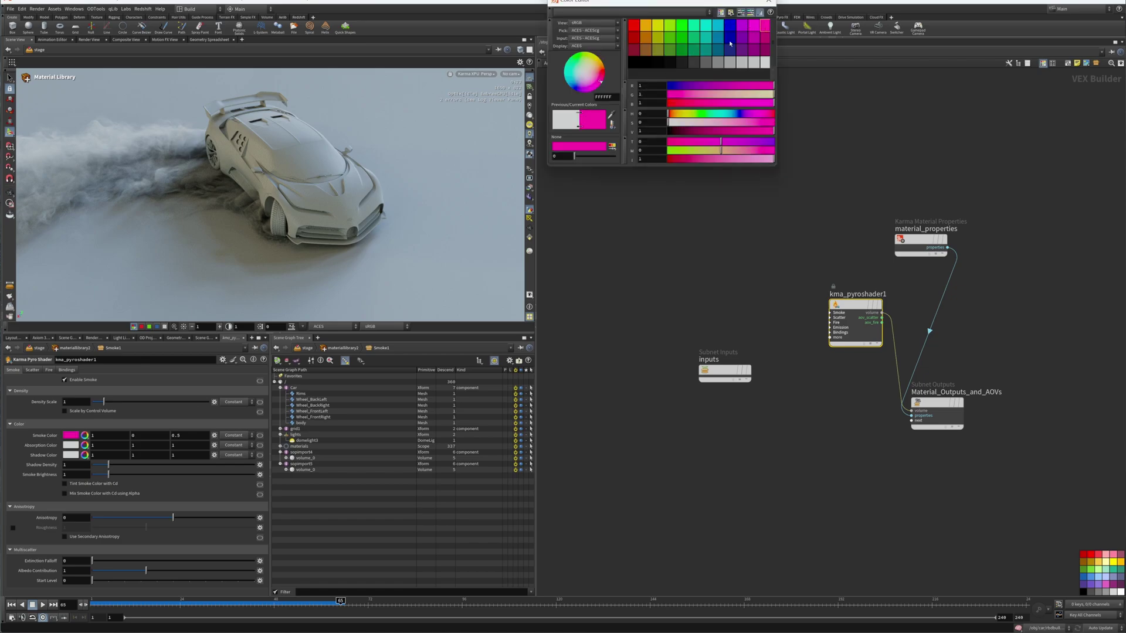
left_click(634, 26)
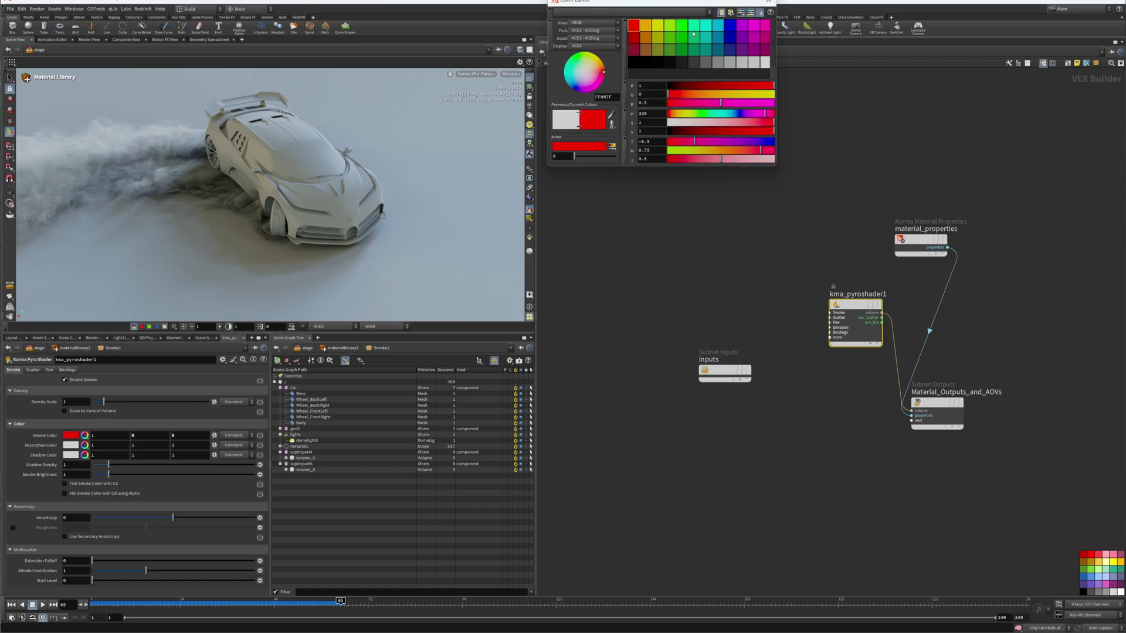
left_click(756, 26)
left_click(769, 2)
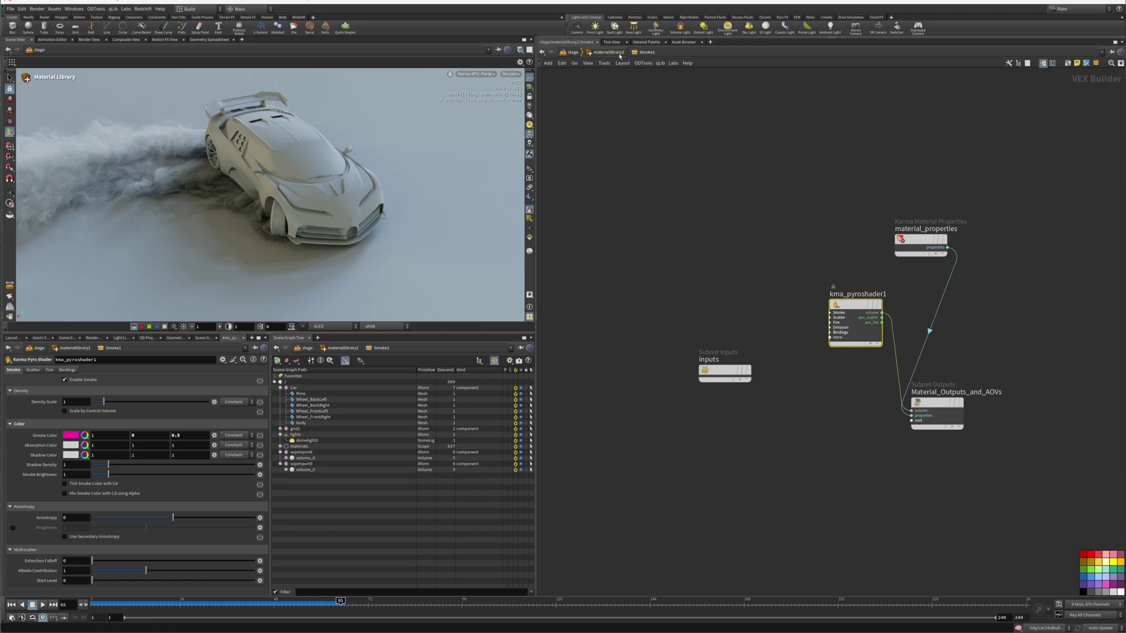
Inside the Floor material, set the standard surface's base color to a near-black grey of 0.025.
key("u")
double_click(706, 403)
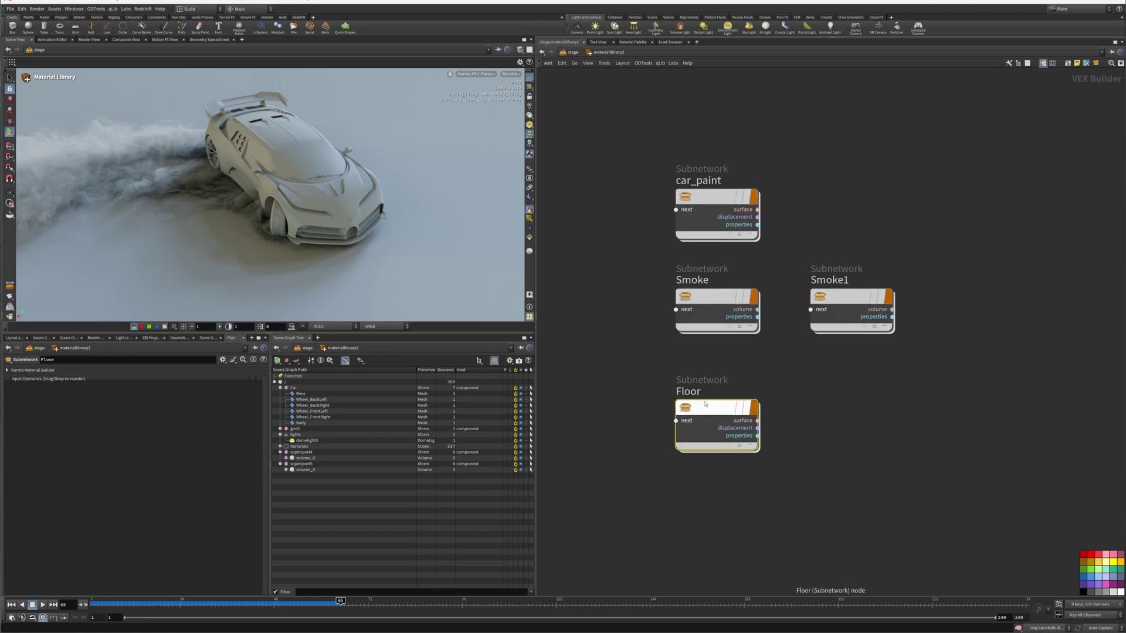
left_click(856, 256)
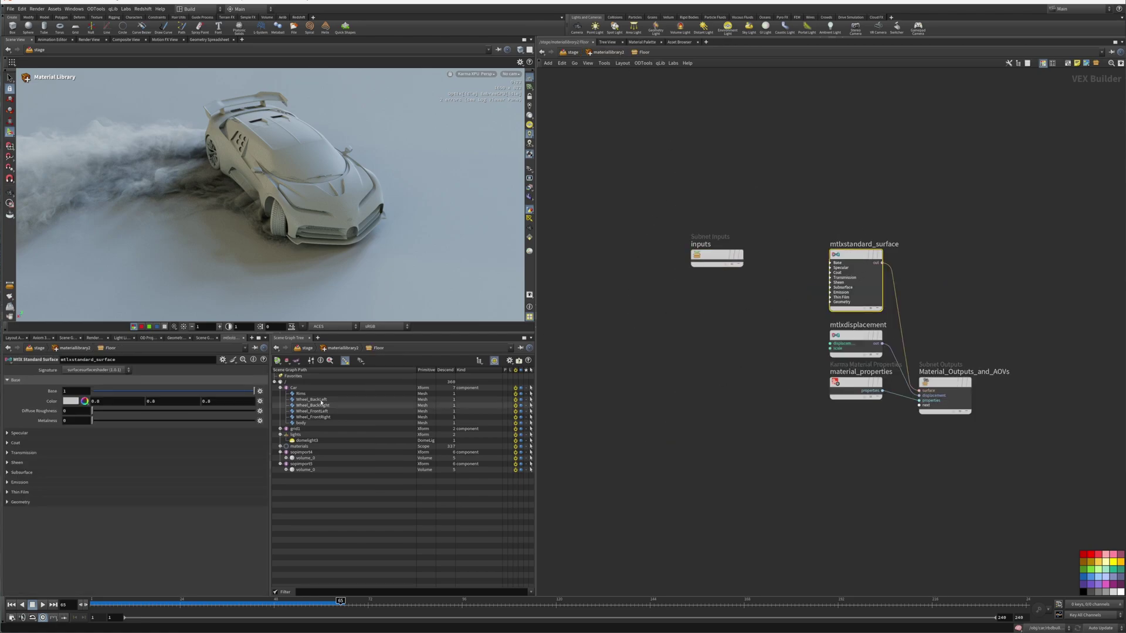
left_click(17, 433)
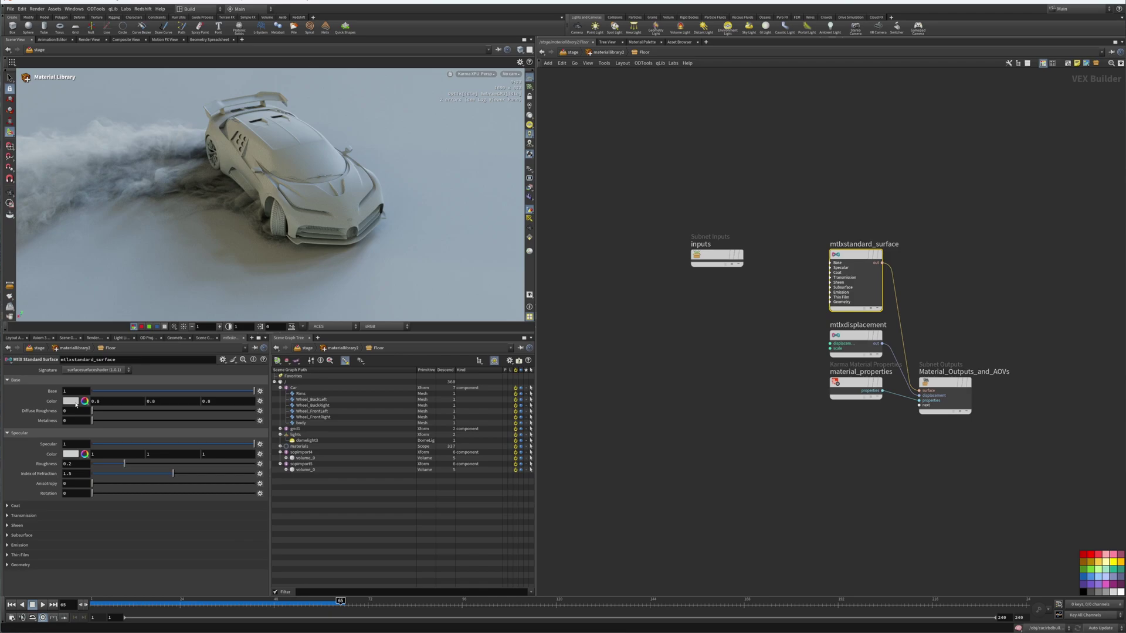
left_click(72, 401)
left_click(658, 61)
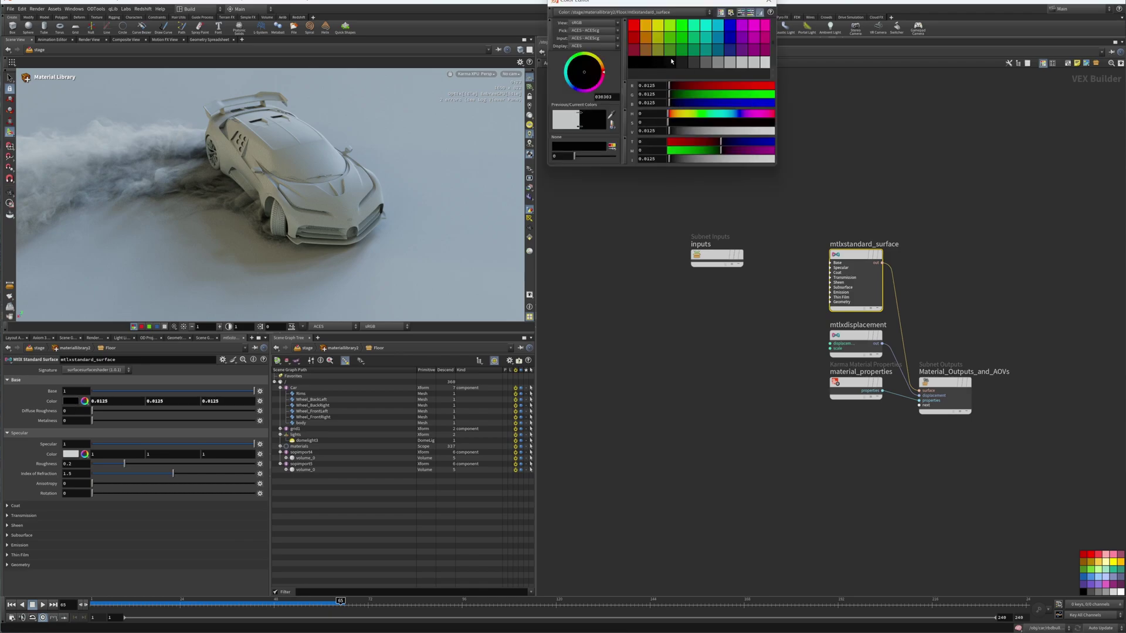
left_click(769, 2)
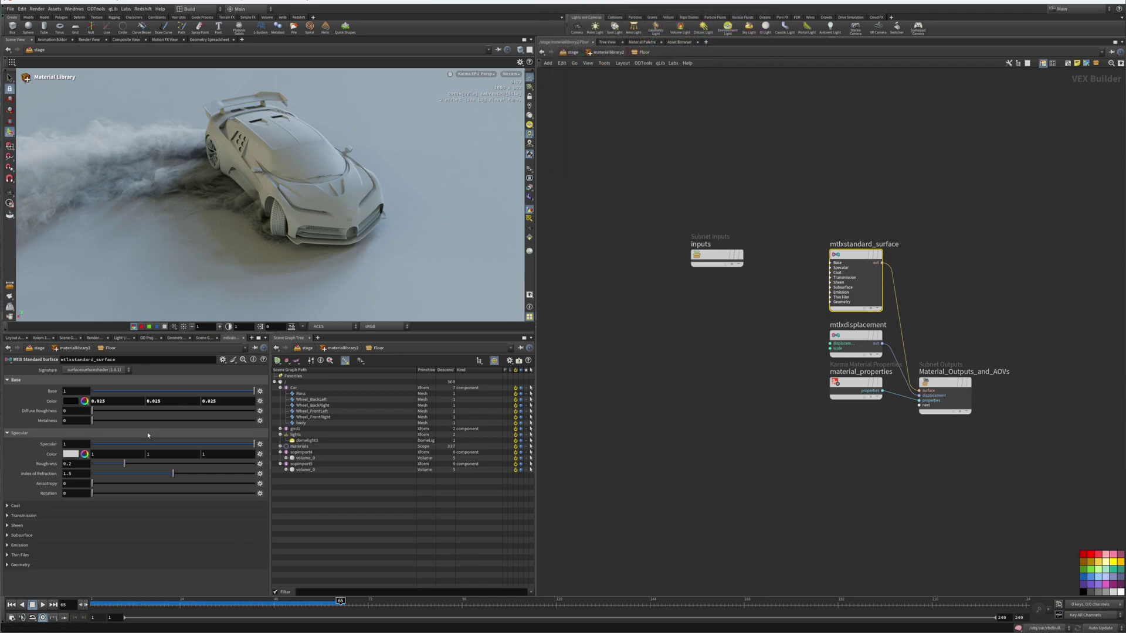
Raise the floor shader's metalness to roughly a third and its specular roughness to about half.
left_click_drag(98, 421, 150, 421)
left_click_drag(125, 464, 174, 464)
Return to the stage network and auto-fill the Material Library's list with the created materials.
left_click(573, 52)
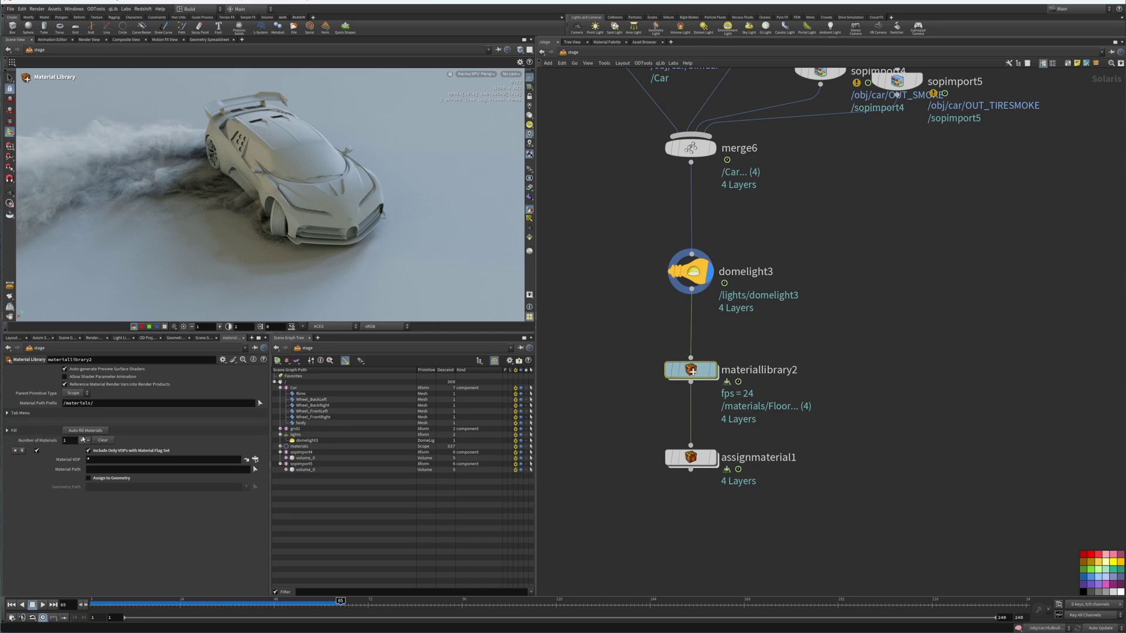
left_click(89, 434)
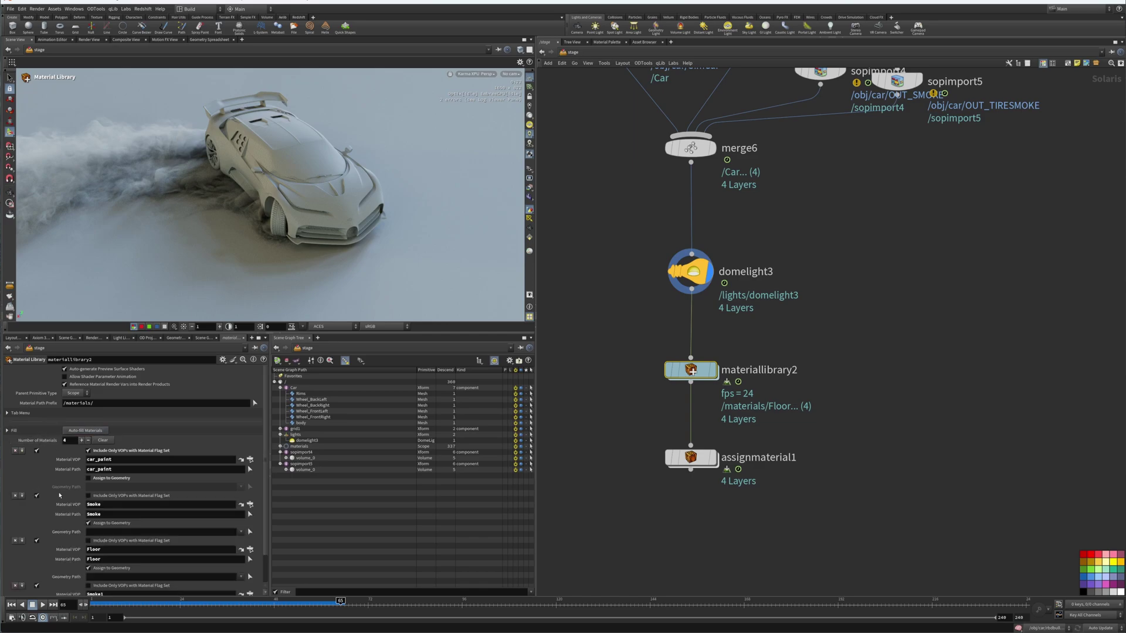
Select the assignmaterial1 node and make it the displayed node of the stage.
scroll(59, 495, "down", 2)
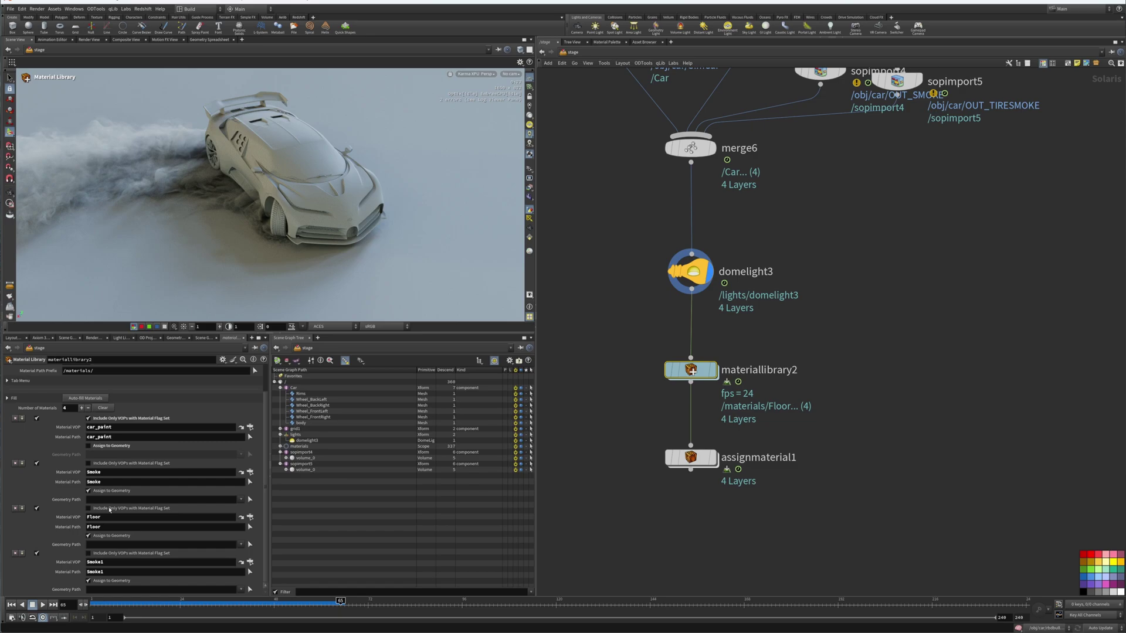
left_click_drag(739, 453, 709, 463)
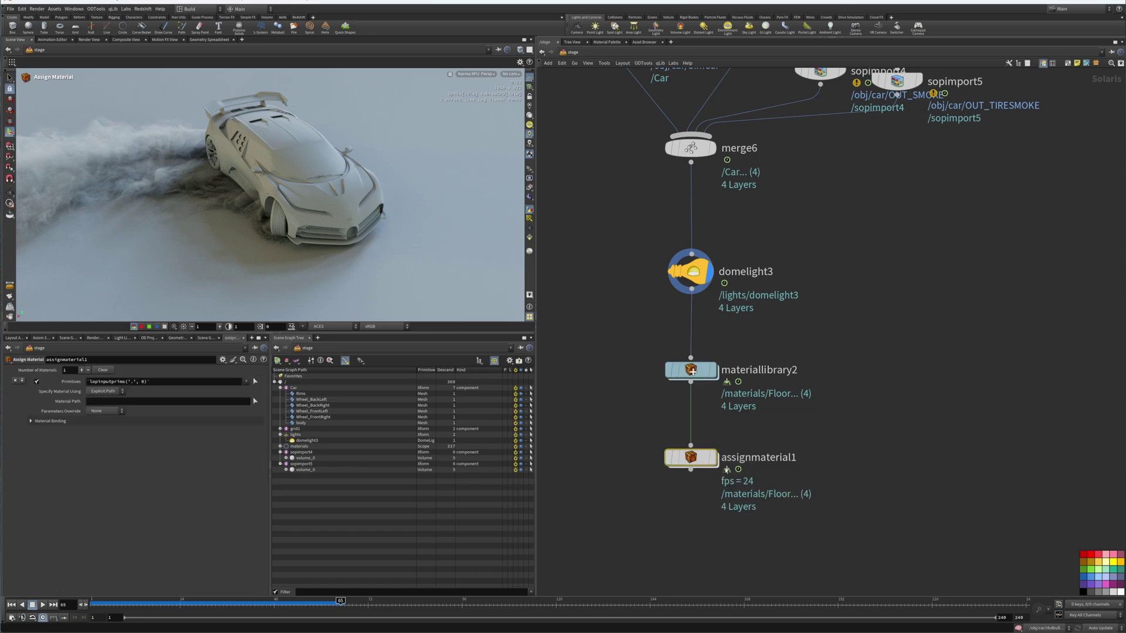
left_click(712, 457)
left_click_drag(763, 439, 692, 469)
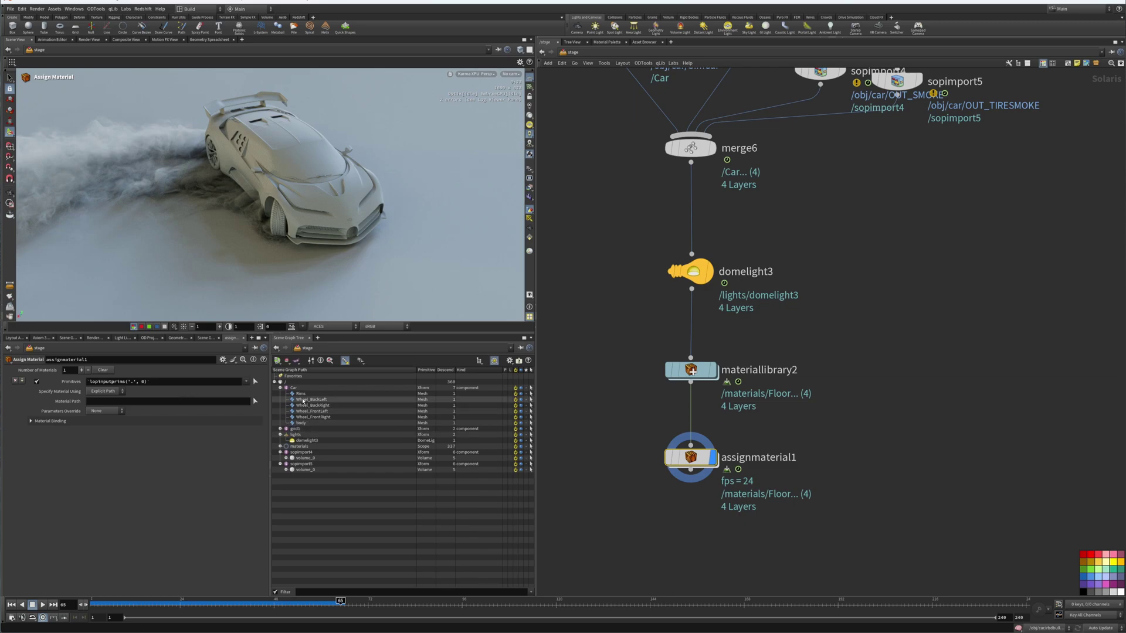
Enable Subset Groups in the Car SOP Import's import data and set it to * to bring in all material groups.
left_click(305, 394)
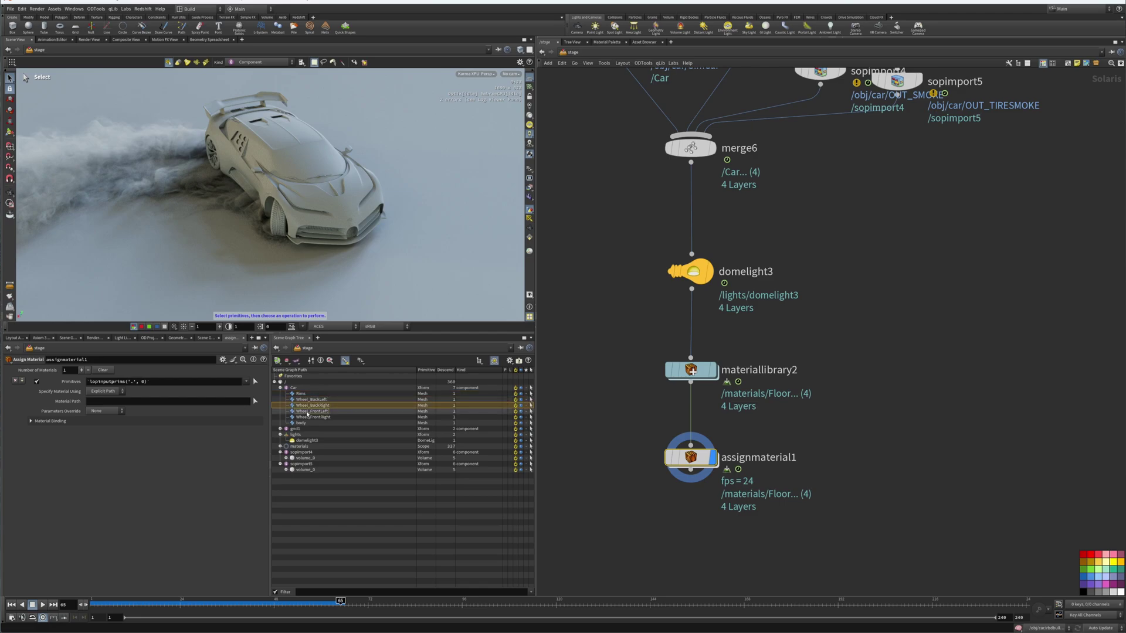
left_click(307, 417)
left_click(301, 423)
middle_click_drag(552, 188, 623, 256)
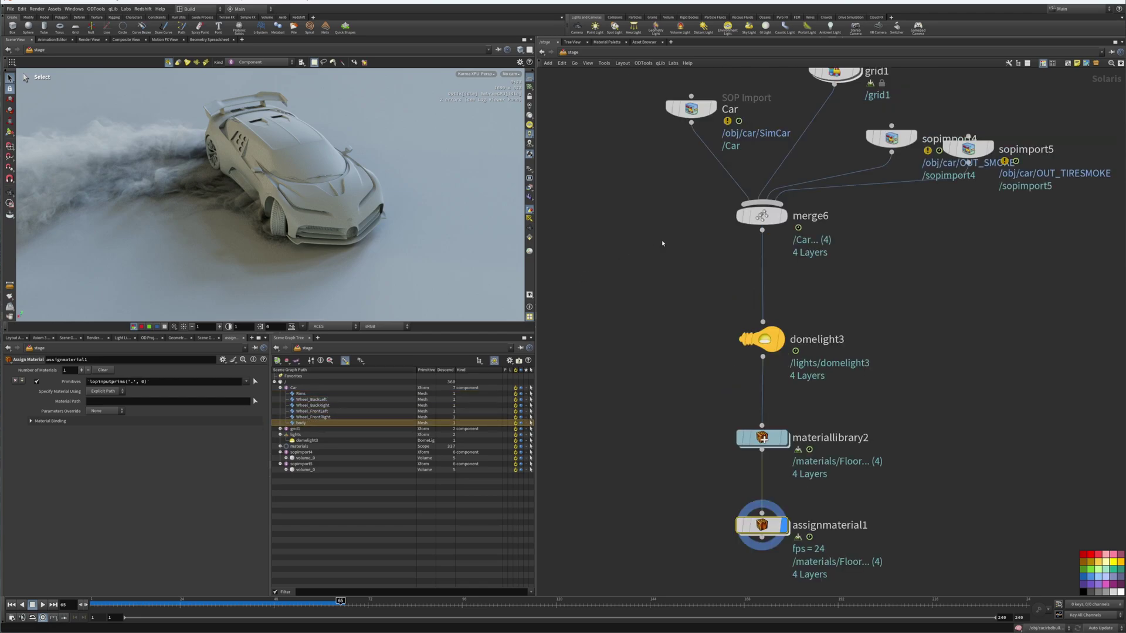
left_click(691, 108)
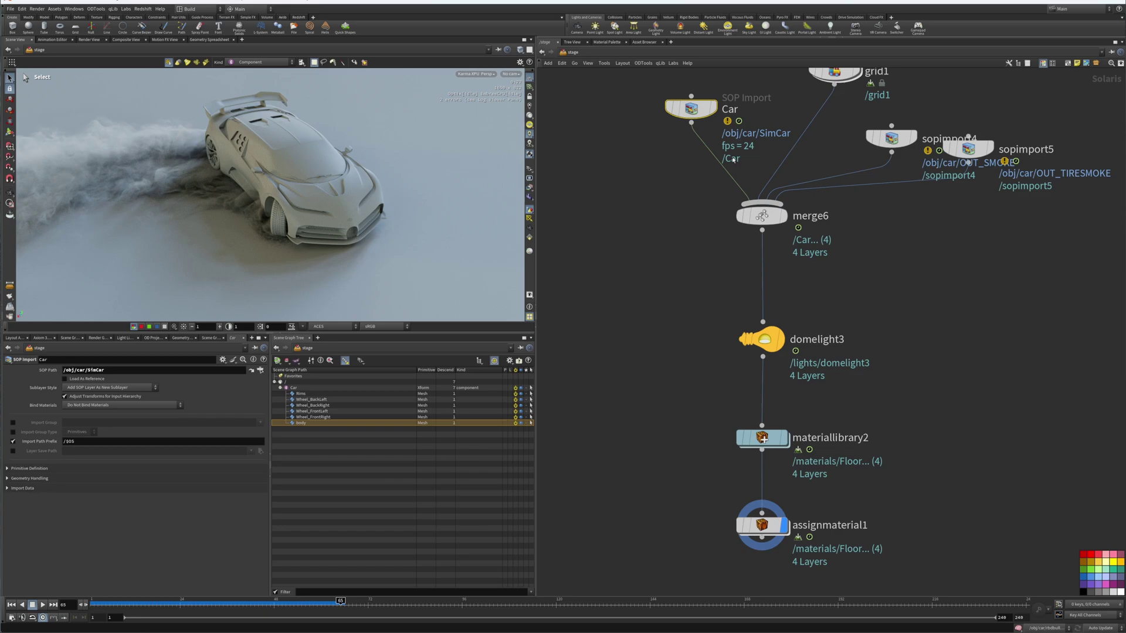
left_click(17, 490)
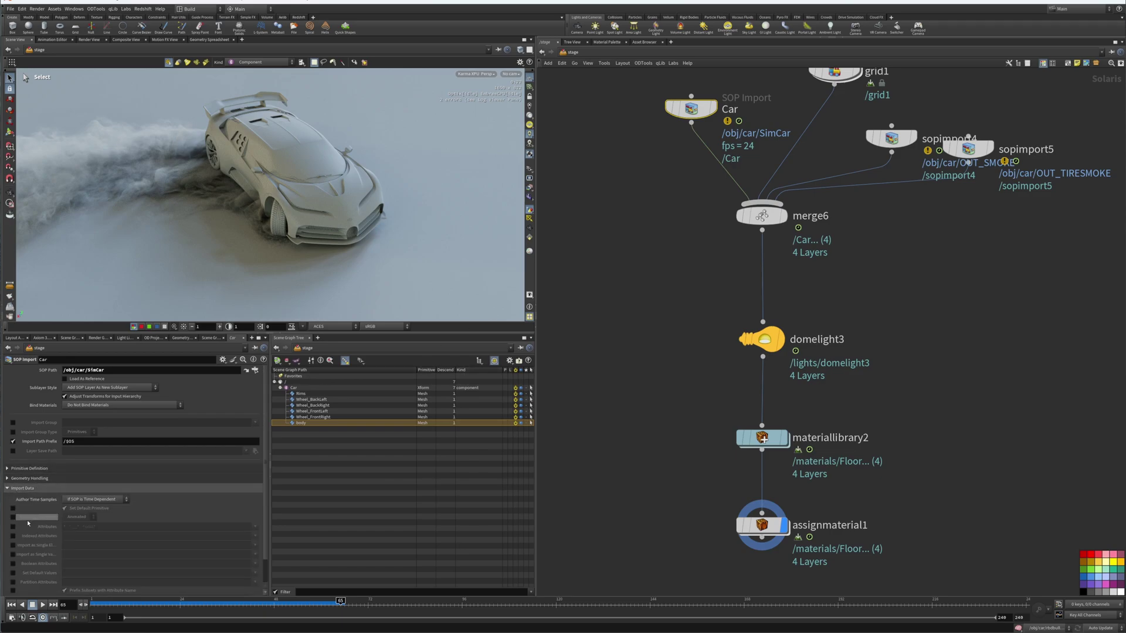
scroll(18, 519, "down", 1)
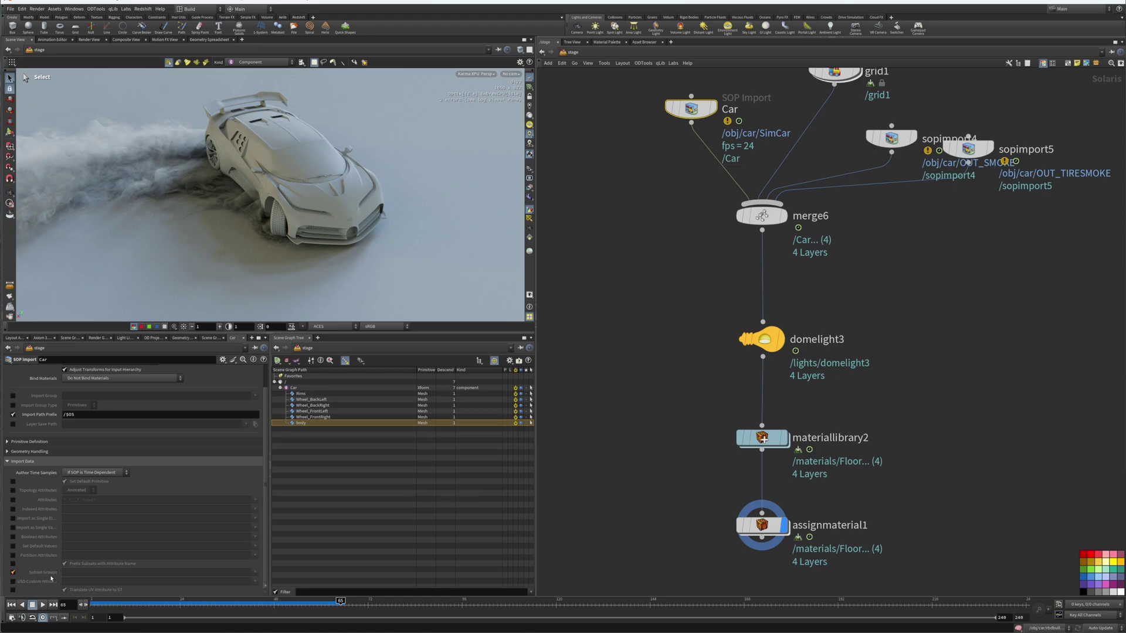
left_click(255, 574)
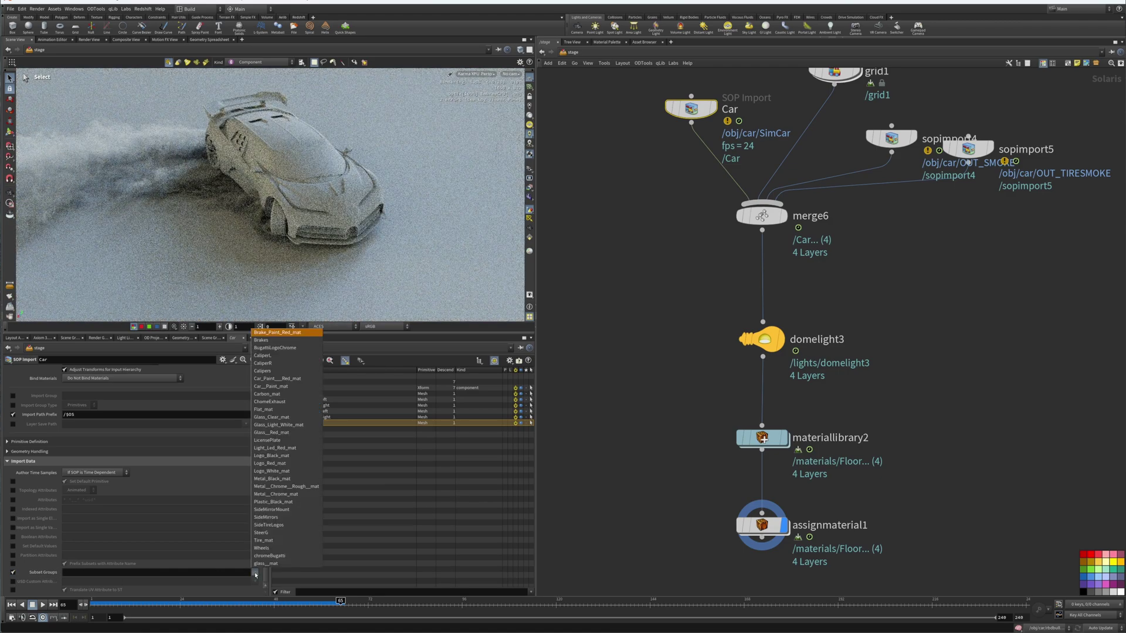
left_click(217, 575)
left_click(212, 572)
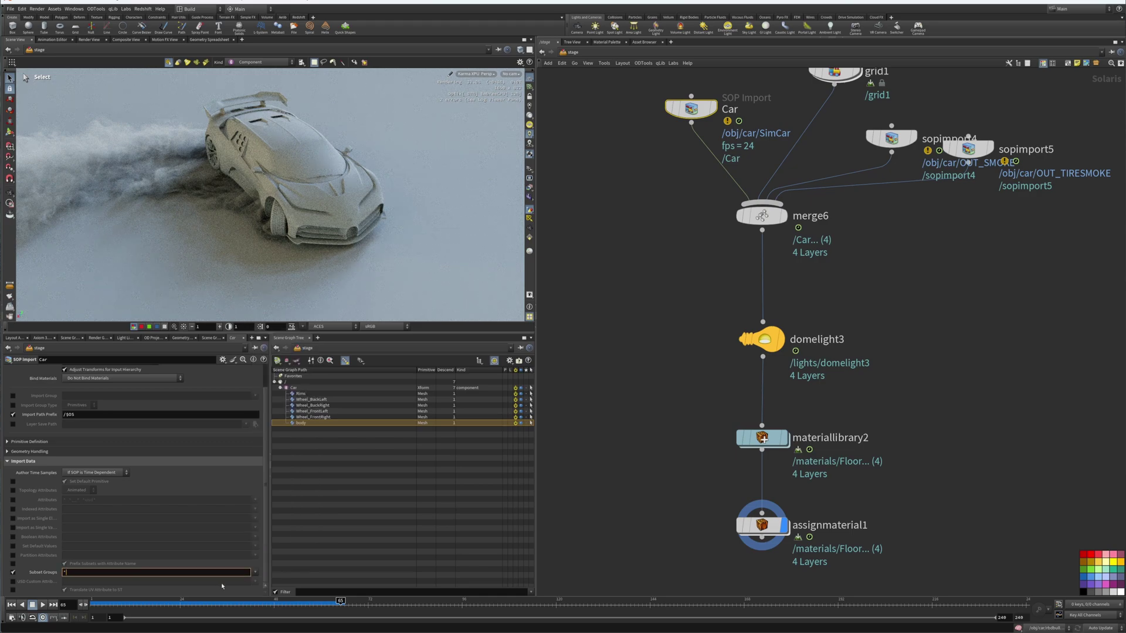
type("*")
key("Return")
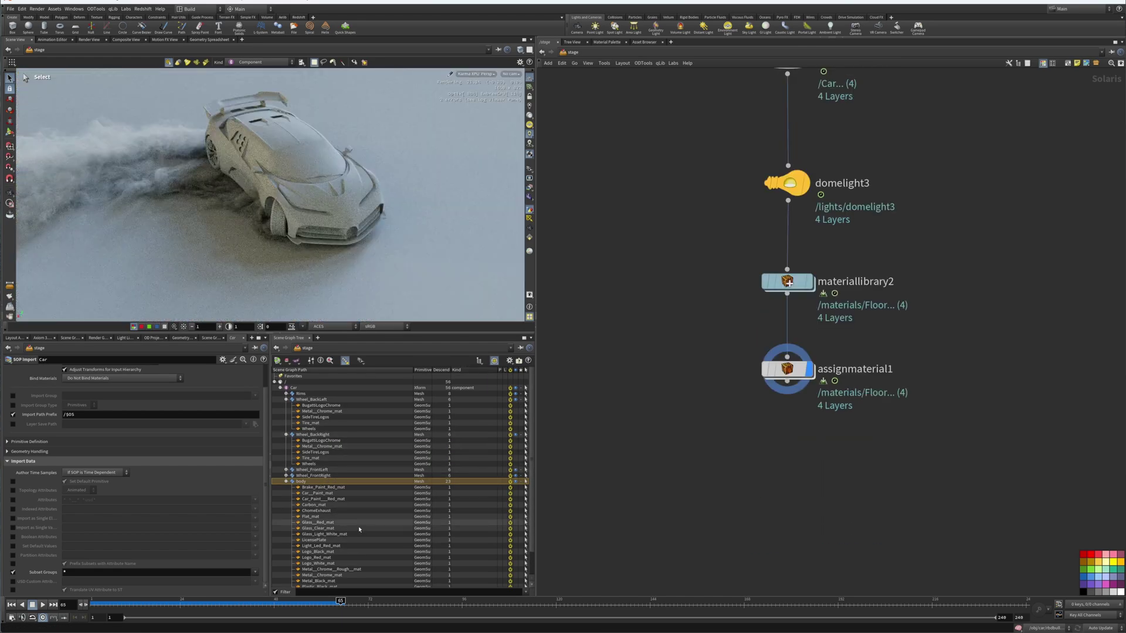
In the Assign Material node, assign /materials/car_paint to the /Car/body/Car_Paint___Red_mat primitive.
left_click_drag(864, 453, 730, 342)
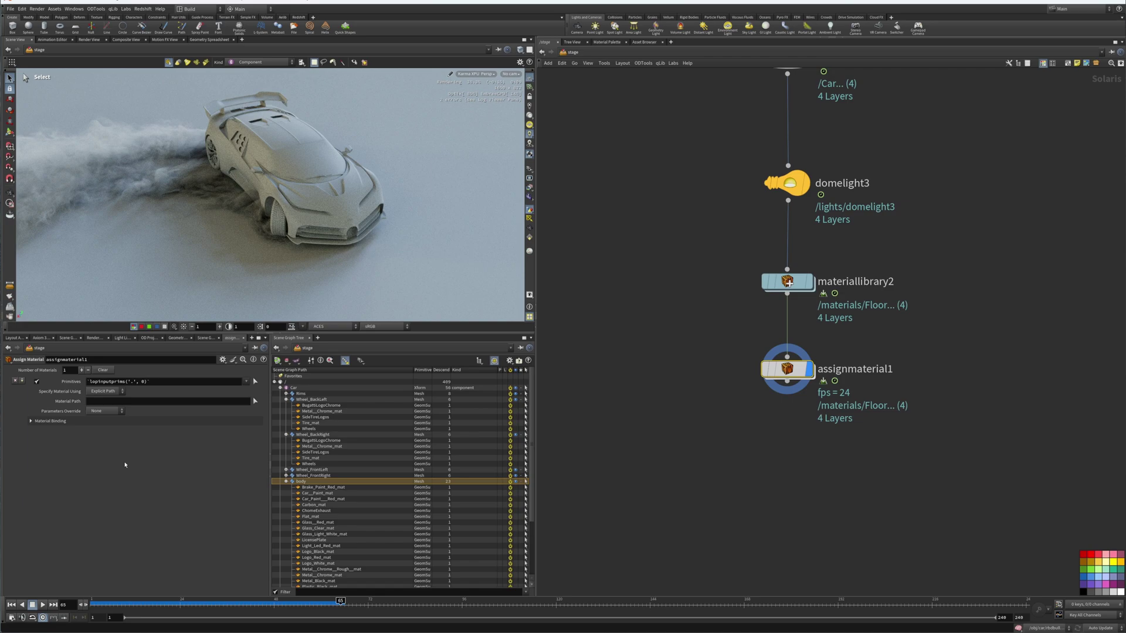
left_click_drag(317, 503, 161, 387)
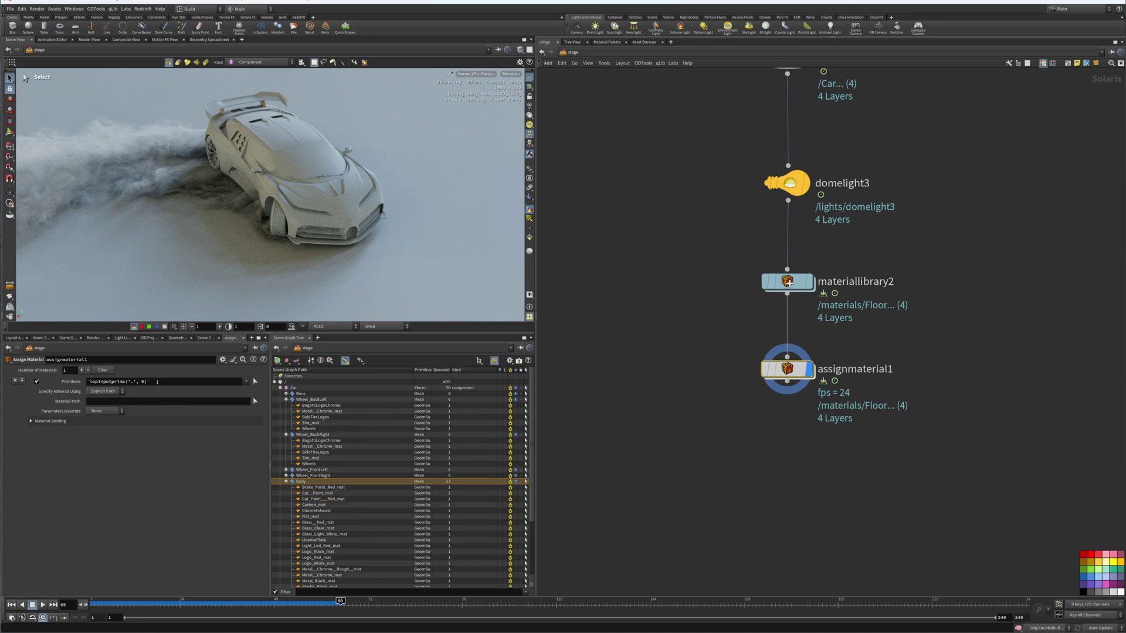
left_click(255, 402)
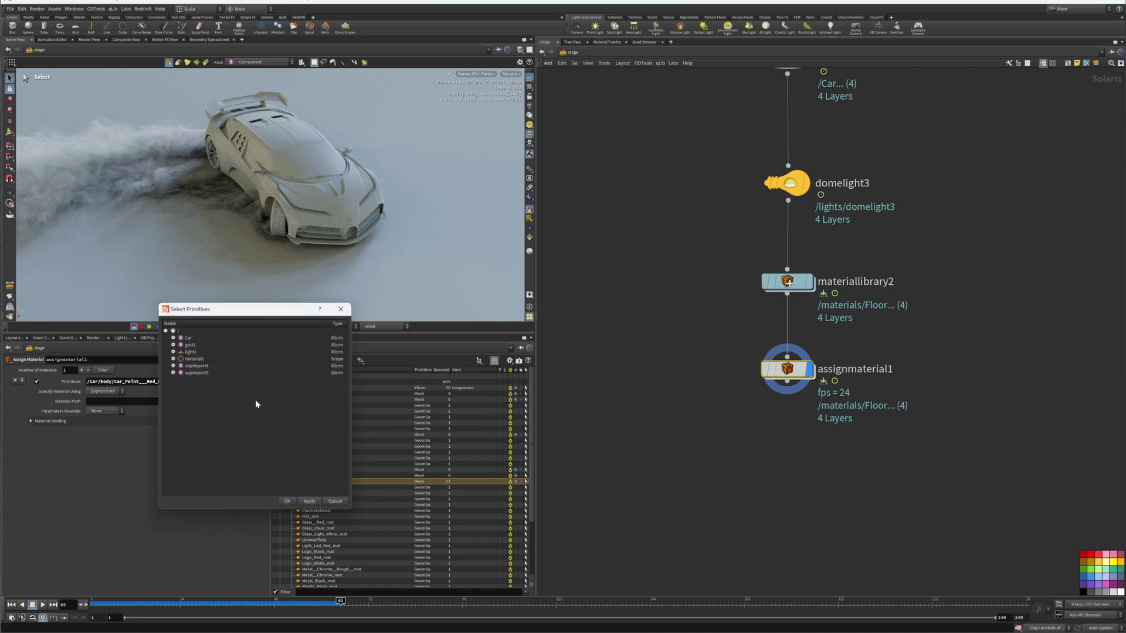
left_click(172, 359)
left_click(200, 365)
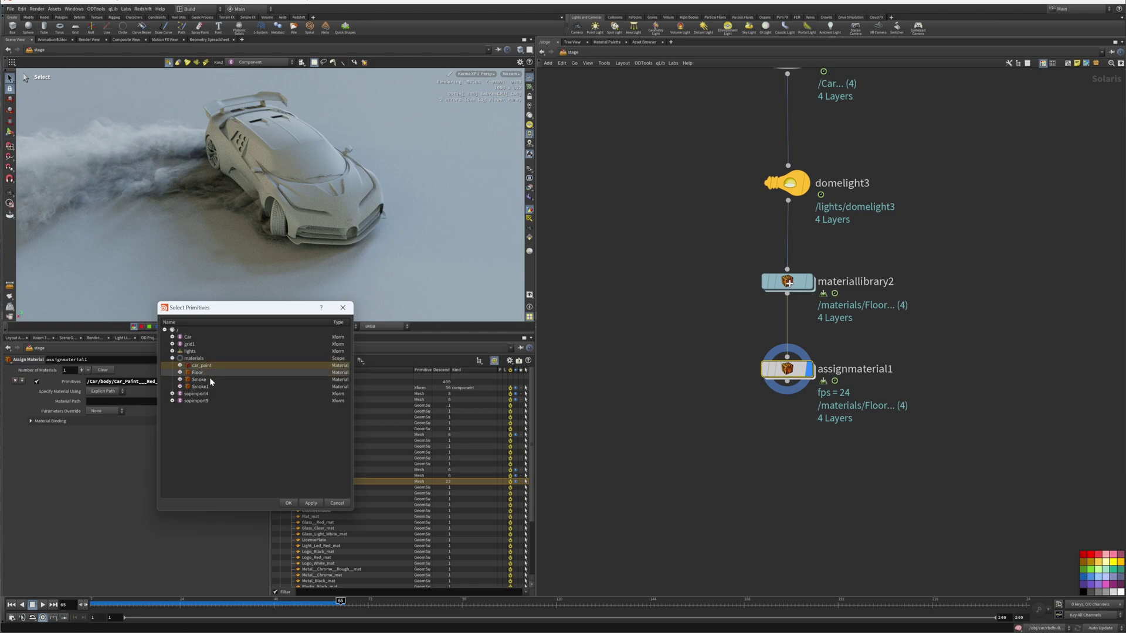
left_click(289, 504)
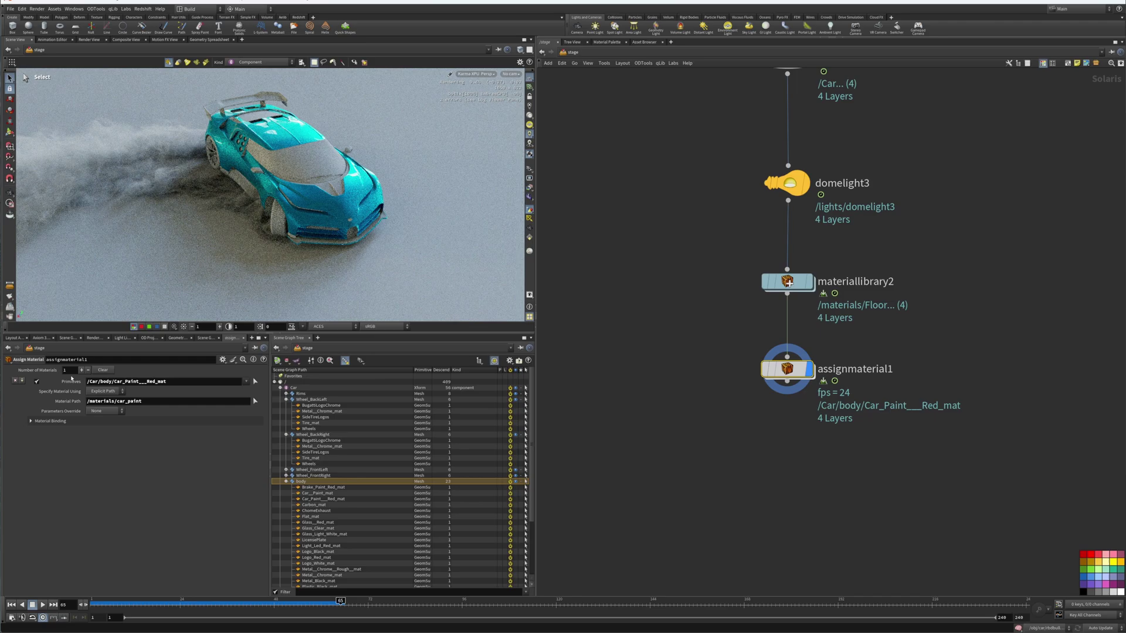
Add a second material assignment that gives /grid1/mesh_0 the /materials/Floor material.
left_click(81, 370)
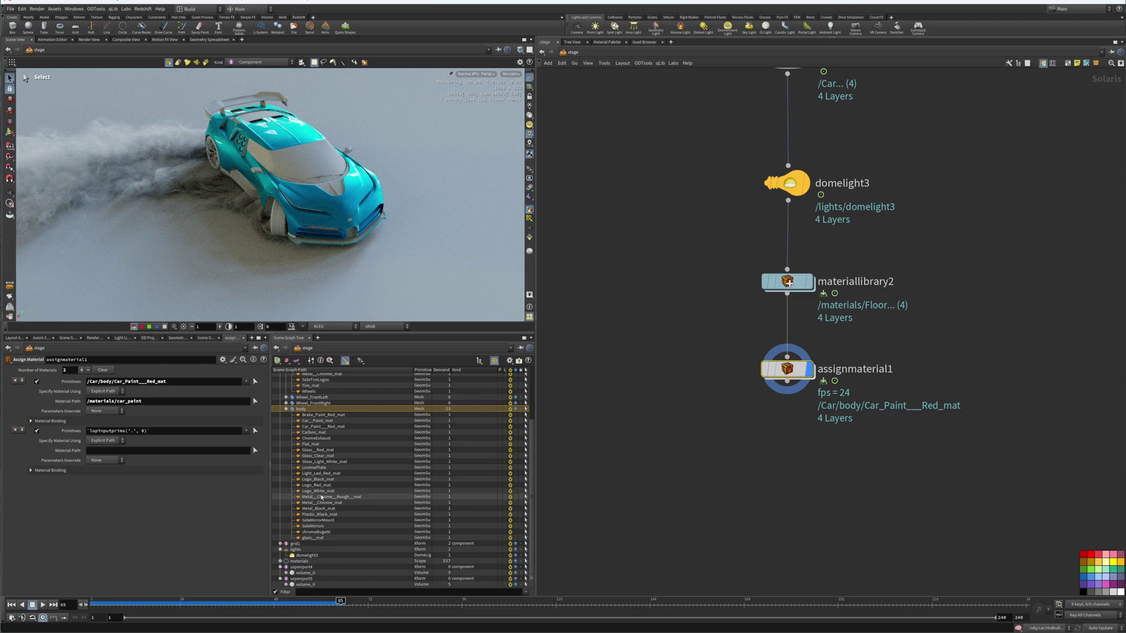
scroll(280, 432, "down", 4)
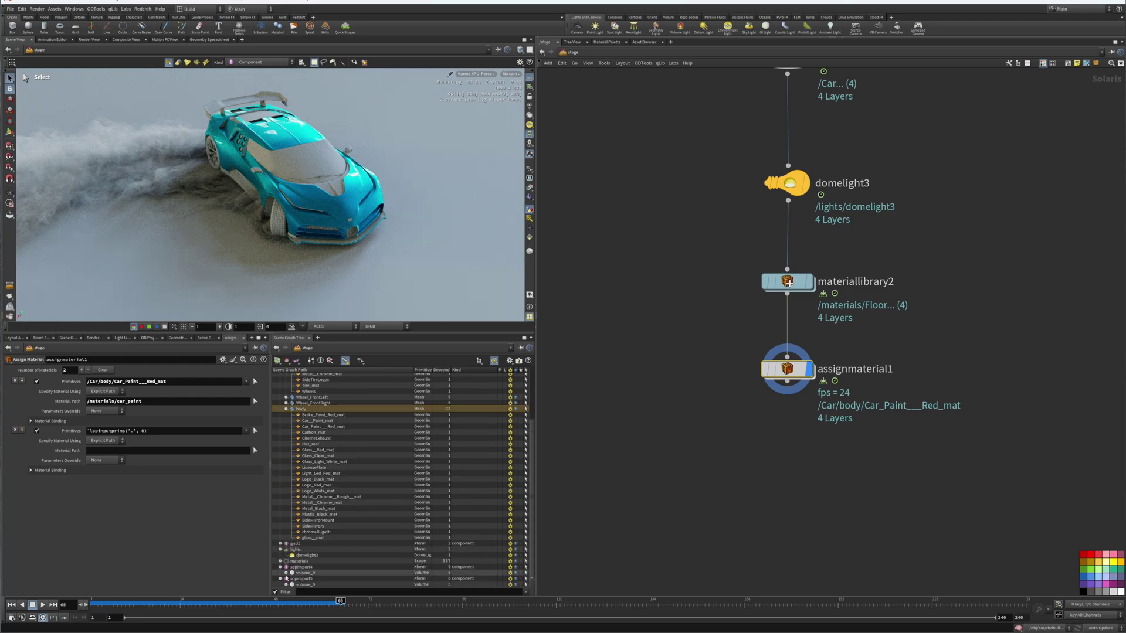
left_click(280, 544)
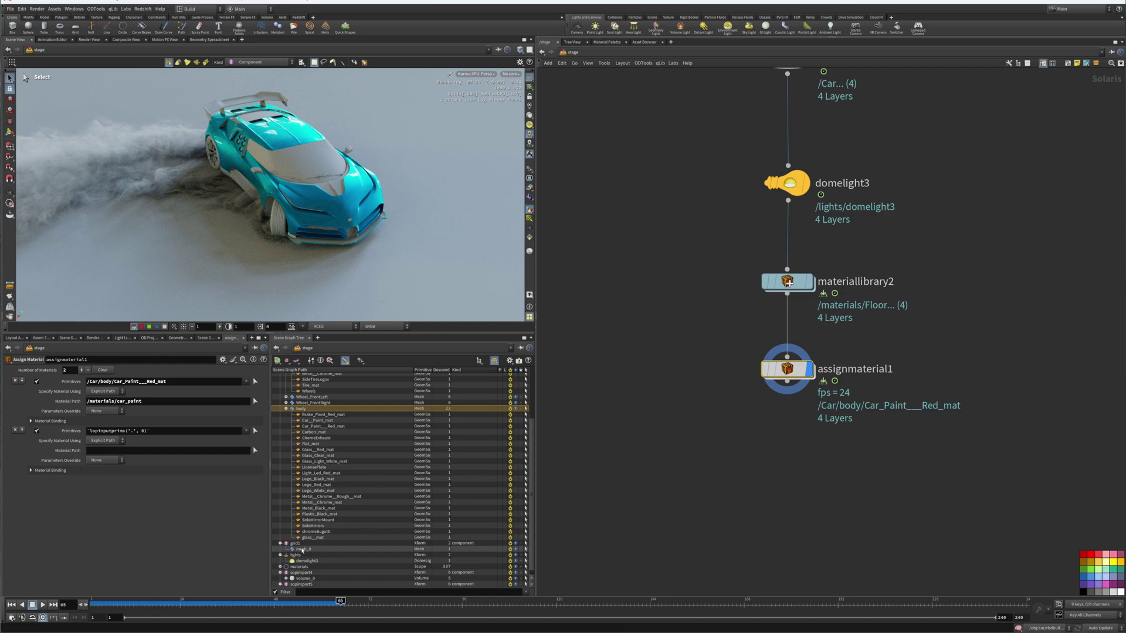
left_click_drag(302, 550, 161, 433)
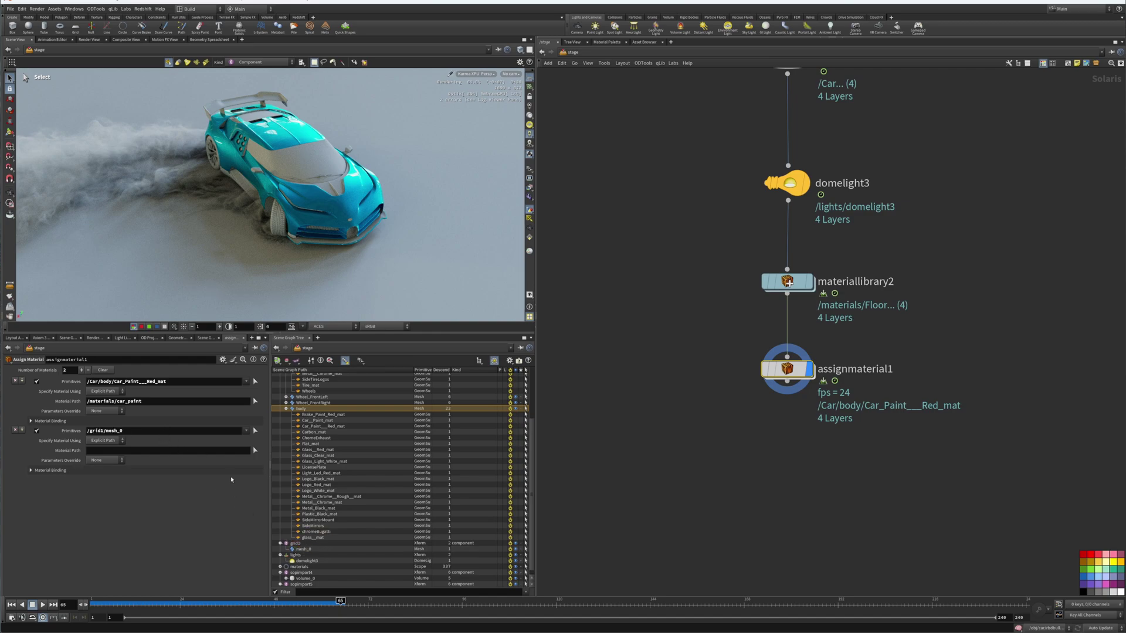
left_click(255, 450)
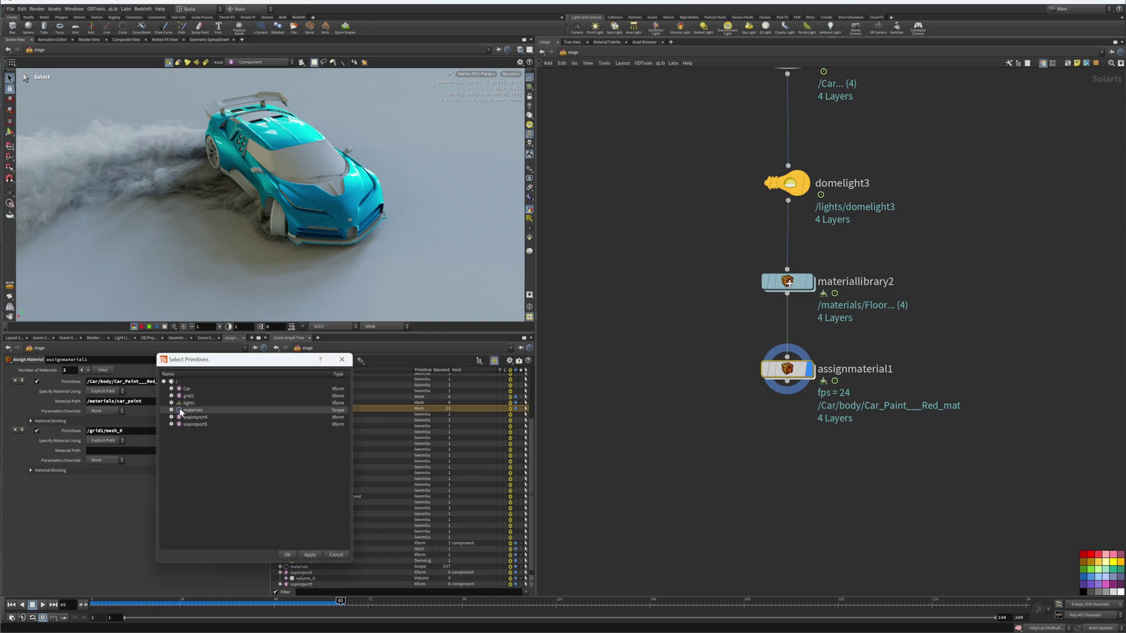
left_click(172, 410)
left_click(197, 424)
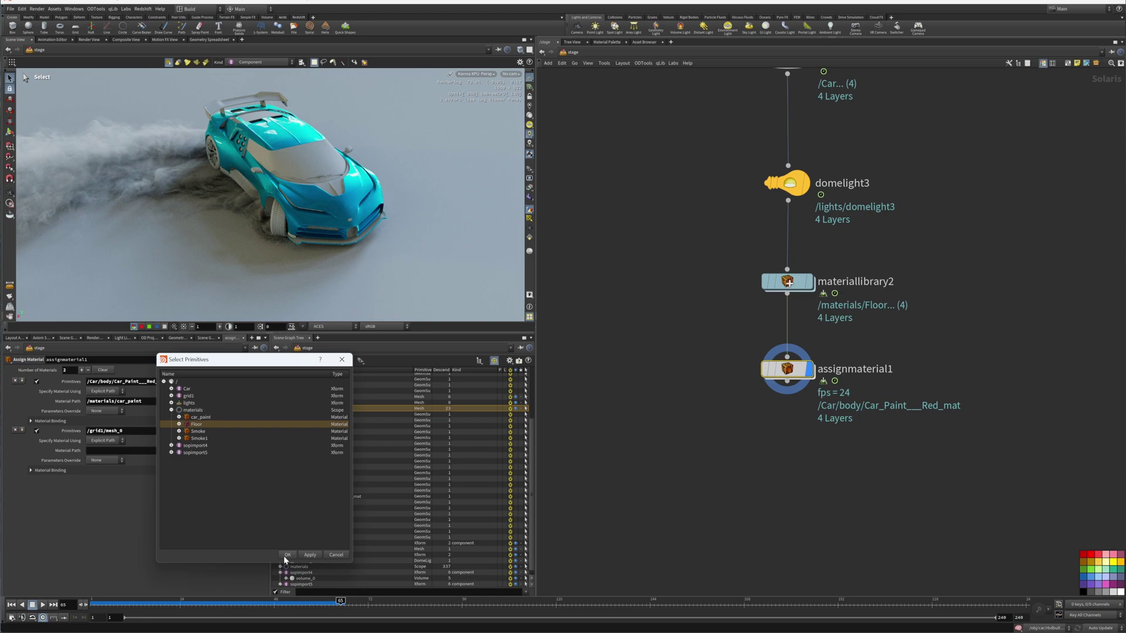
left_click(288, 555)
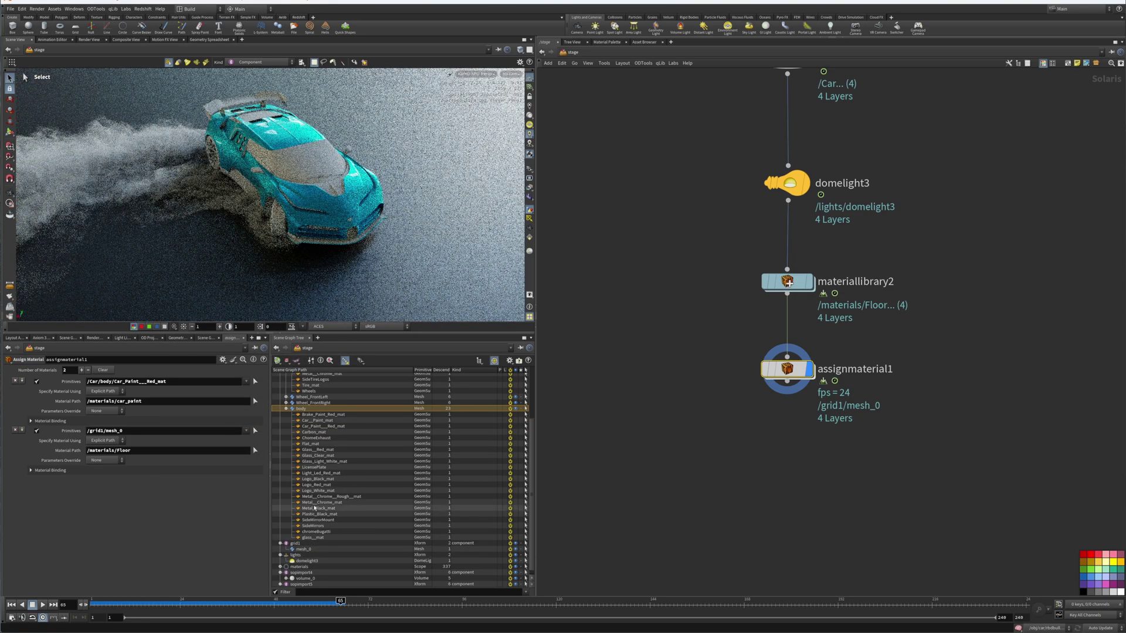
Add a third material assignment that gives /sopimport4/volume_0 the /materials/Smoke material.
left_click(82, 370)
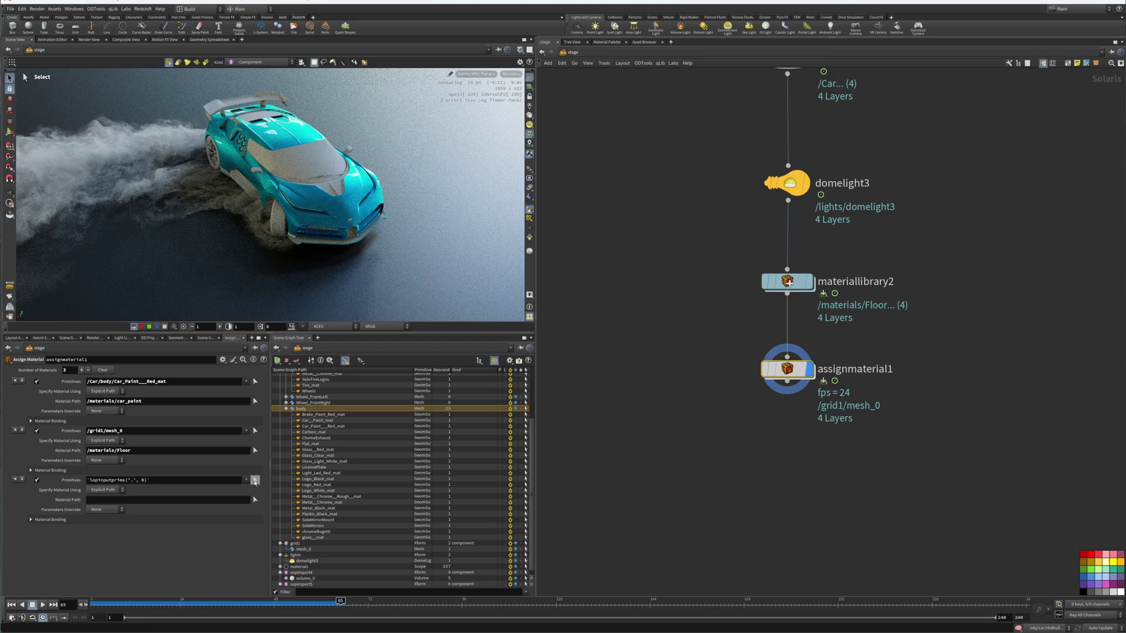
scroll(335, 517, "down", 1)
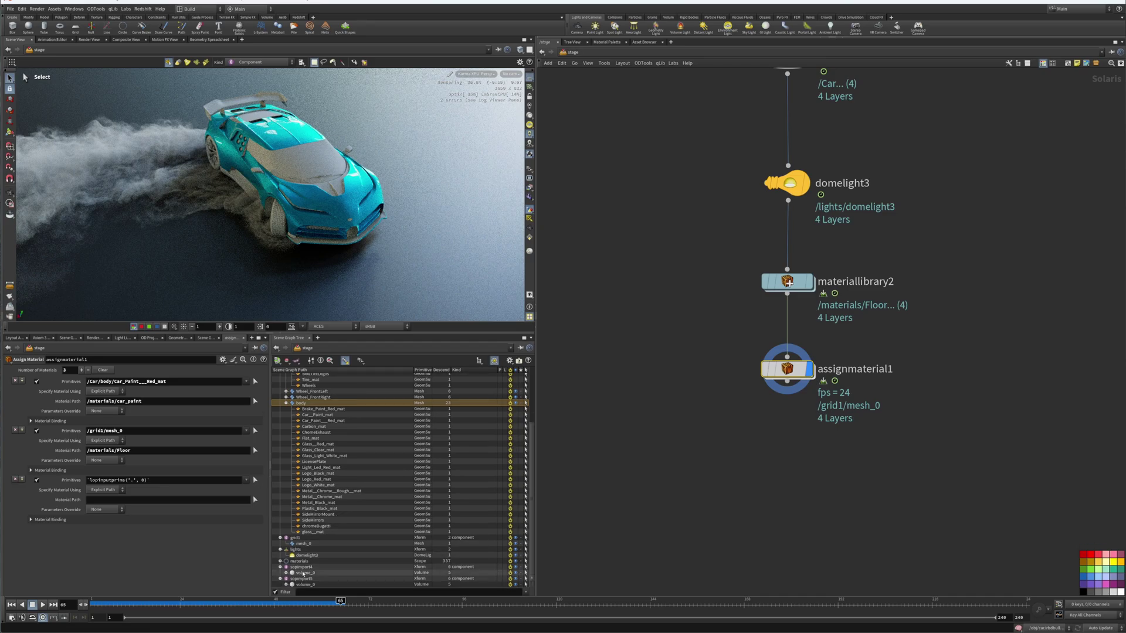
left_click_drag(303, 574, 131, 482)
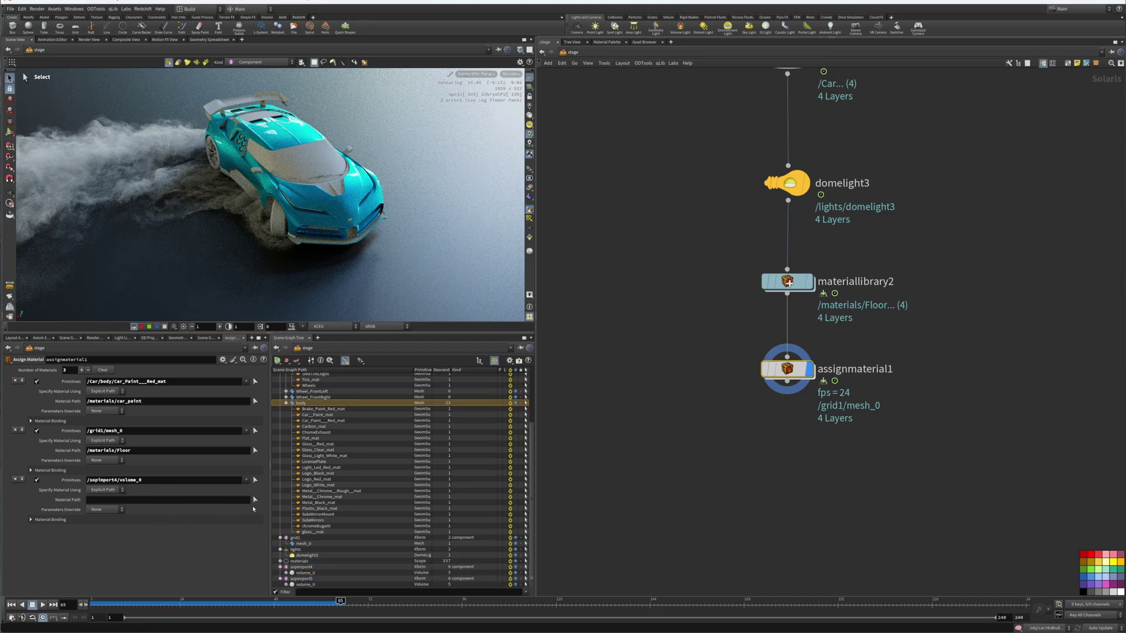
left_click(255, 499)
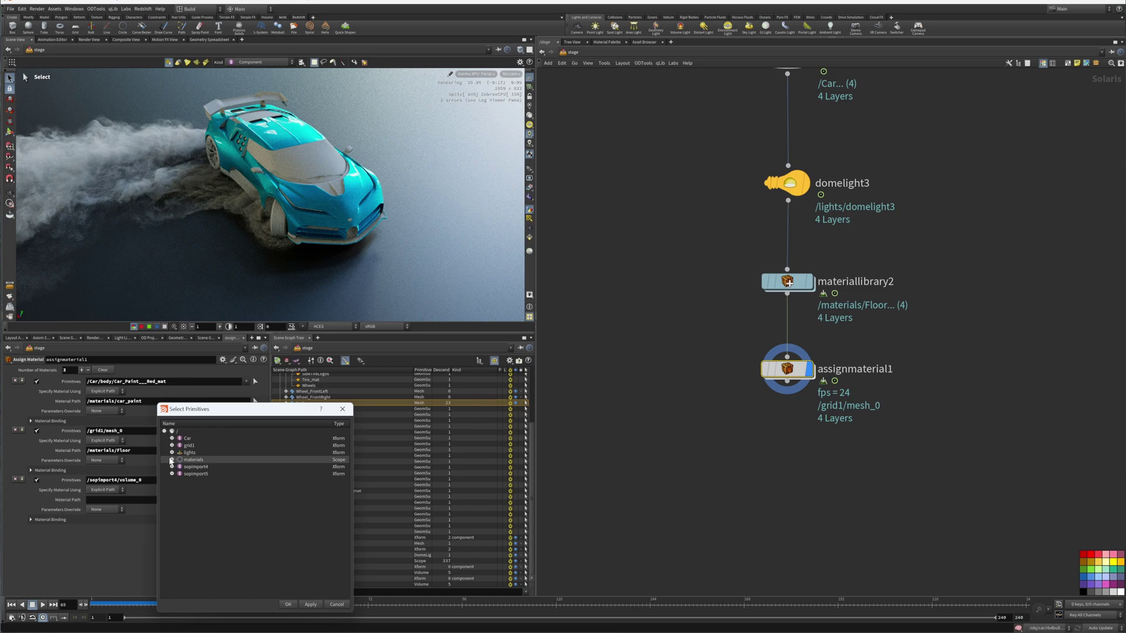
left_click(171, 460)
left_click(199, 481)
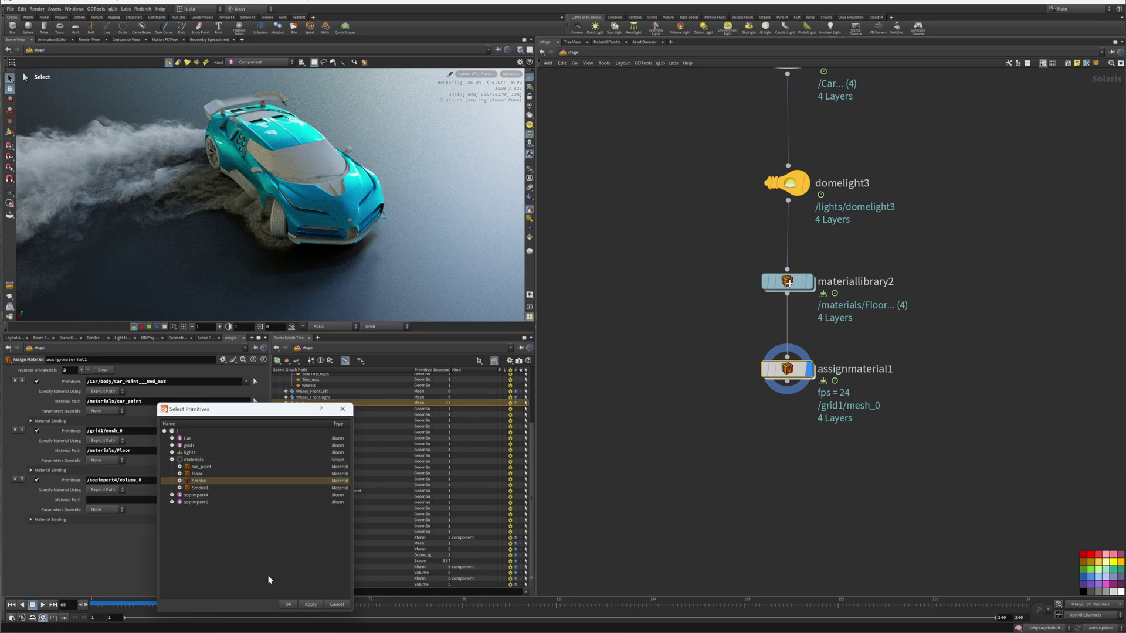
left_click(288, 605)
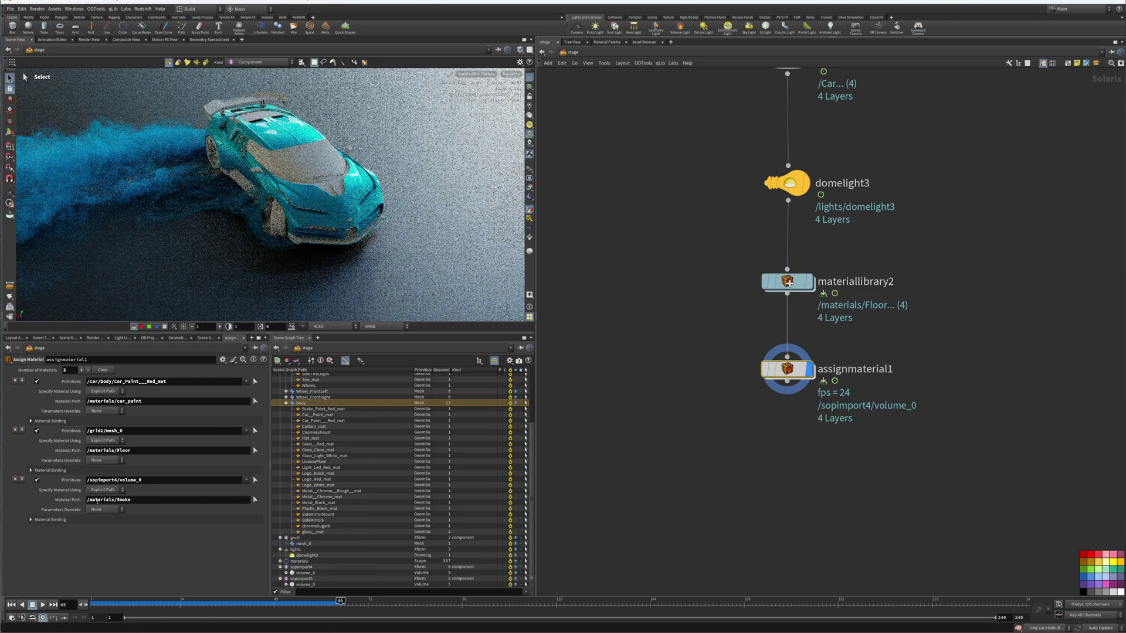
Add a fourth material assignment that gives /sopimport5/volume_0 the Smoke1 material.
left_click(82, 370)
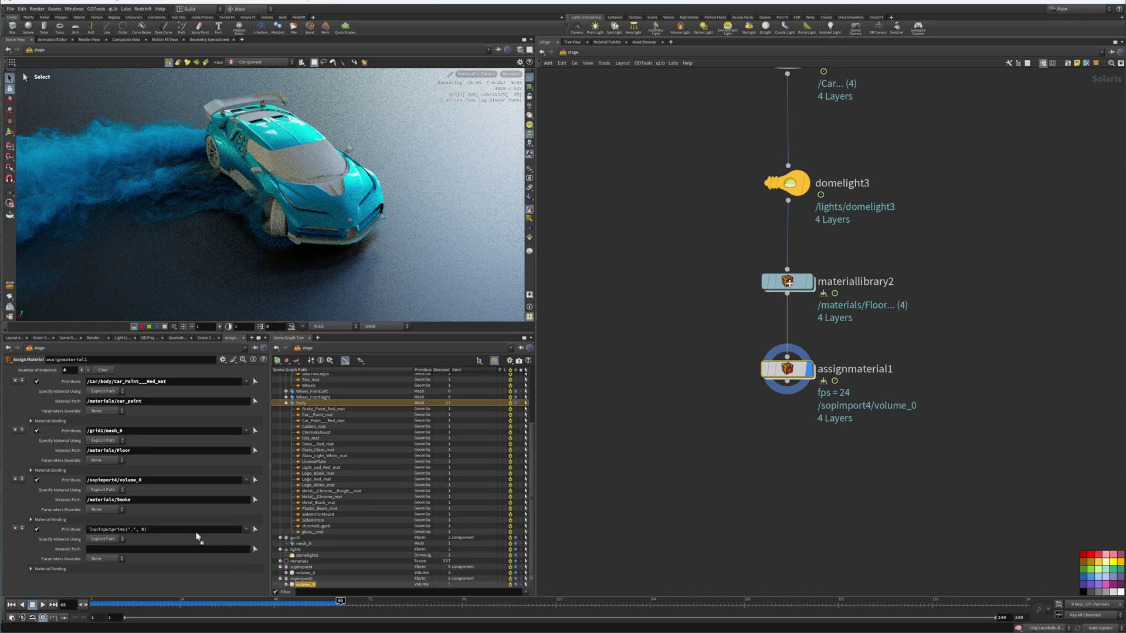
left_click_drag(195, 535, 192, 531)
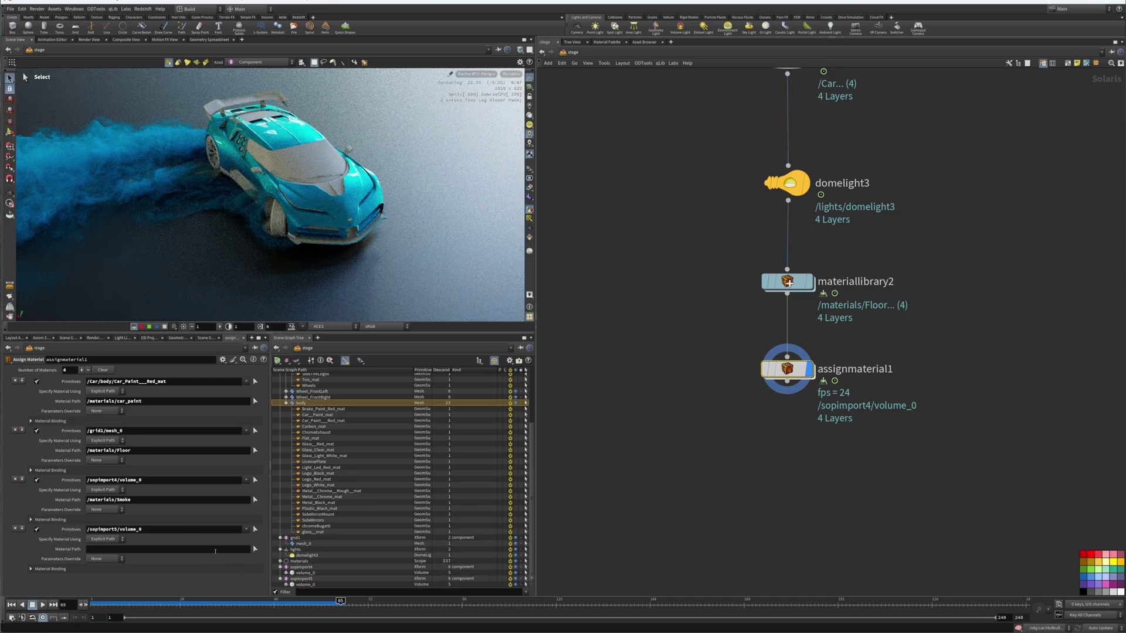
left_click(255, 551)
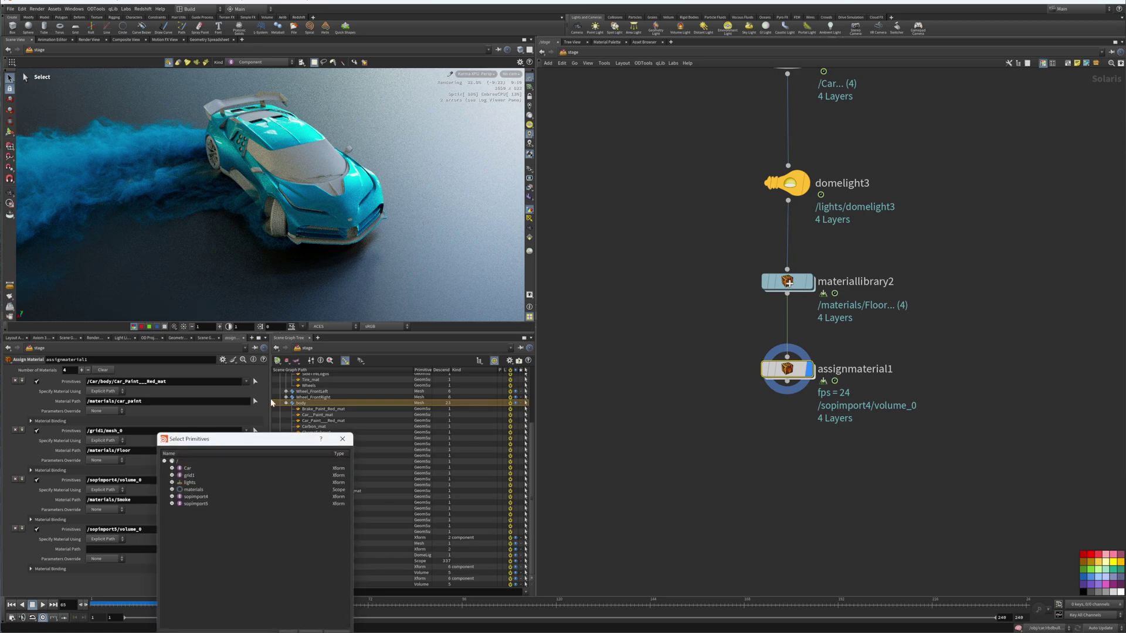
left_click(172, 490)
left_click(199, 518)
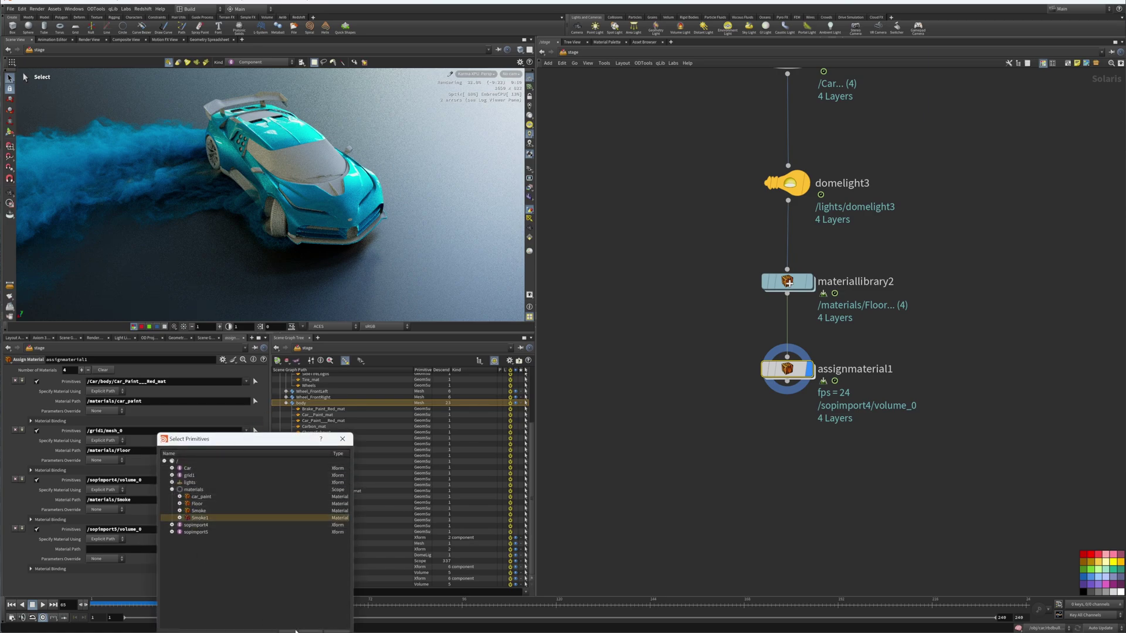
left_click_drag(275, 449, 286, 373)
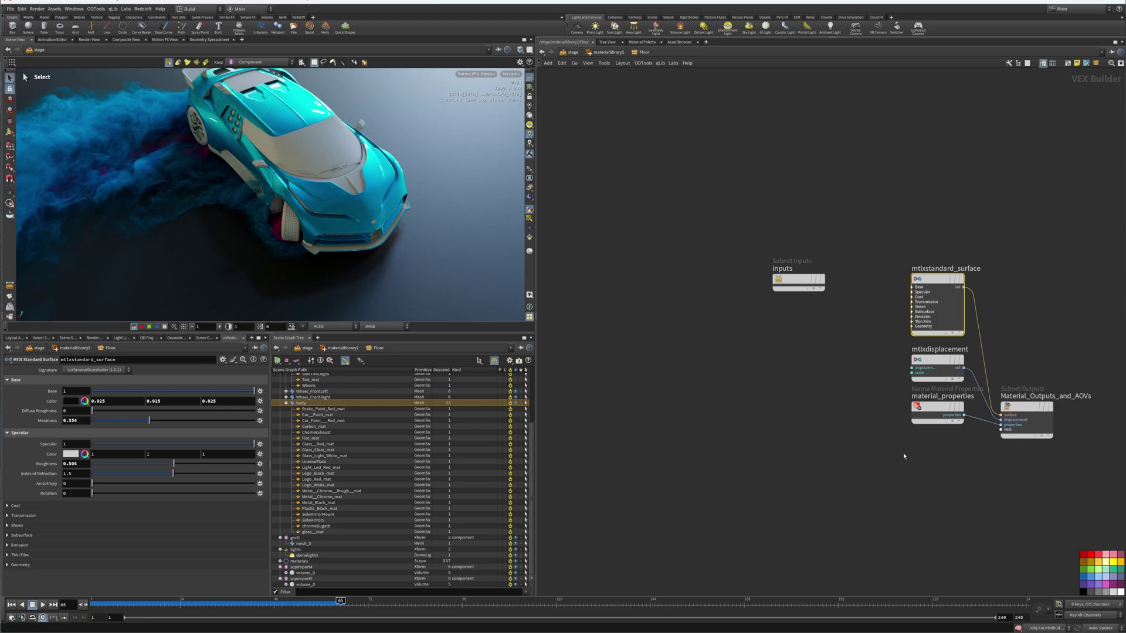
Spread out the Floor material's inputs, standard surface, displacement and material properties nodes to make room before the outputs node.
left_click_drag(792, 281, 705, 152)
left_click_drag(939, 286, 719, 255)
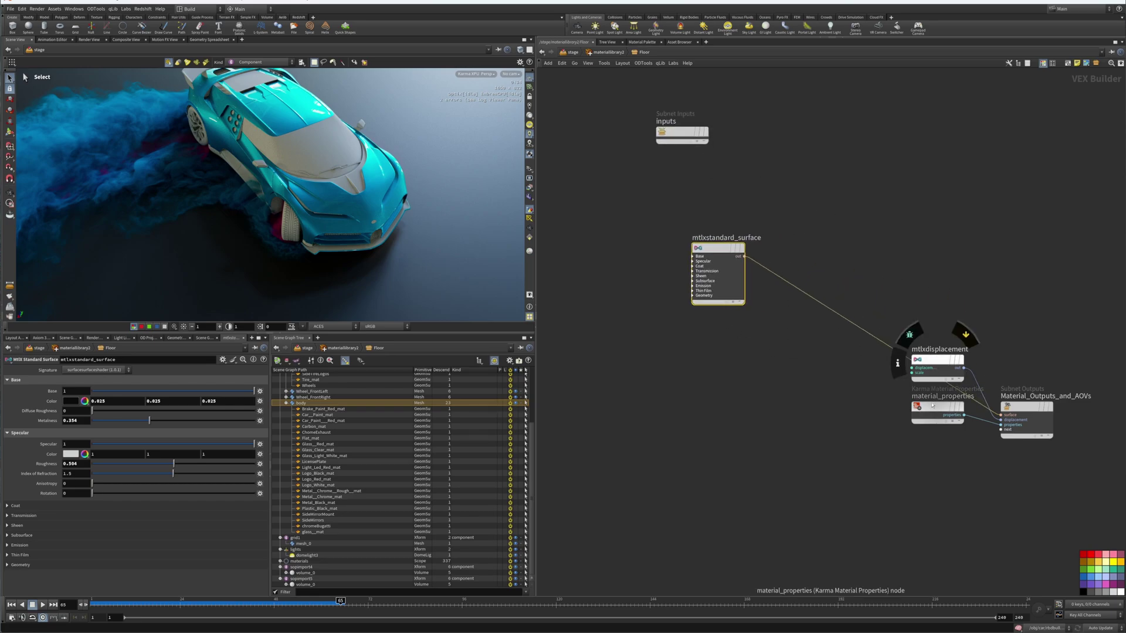
left_click_drag(938, 407, 938, 498)
left_click_drag(937, 365, 930, 458)
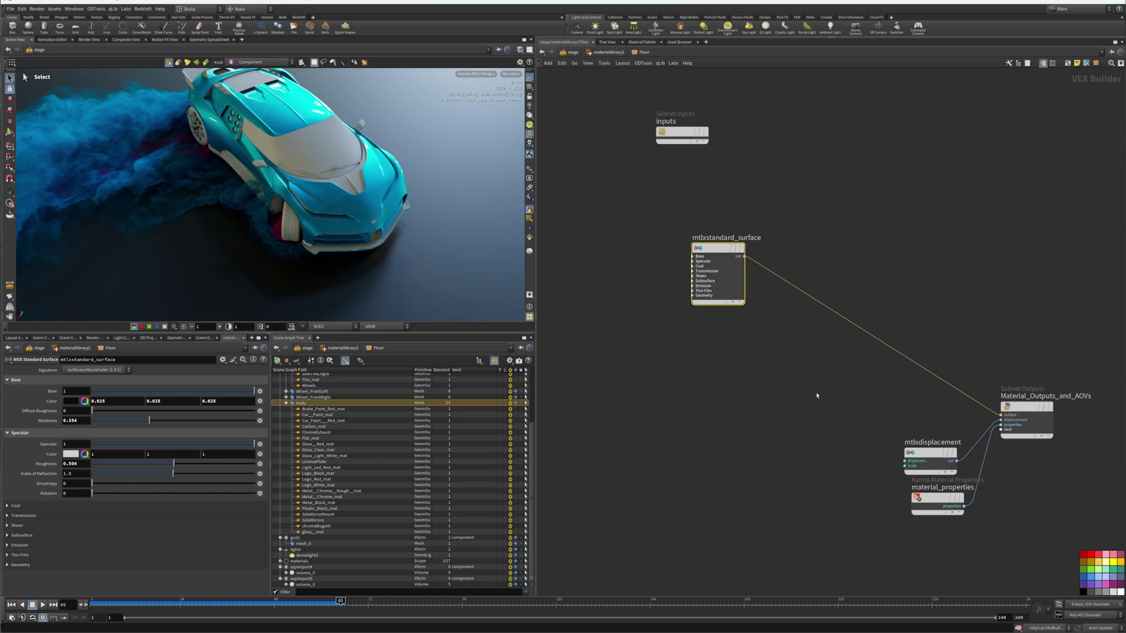
Add a MtlX Mix node between the standard surface and the outputs, with its signature set to Surface Shader.
middle_click_drag(817, 395, 891, 407)
key("Tab")
type("mix")
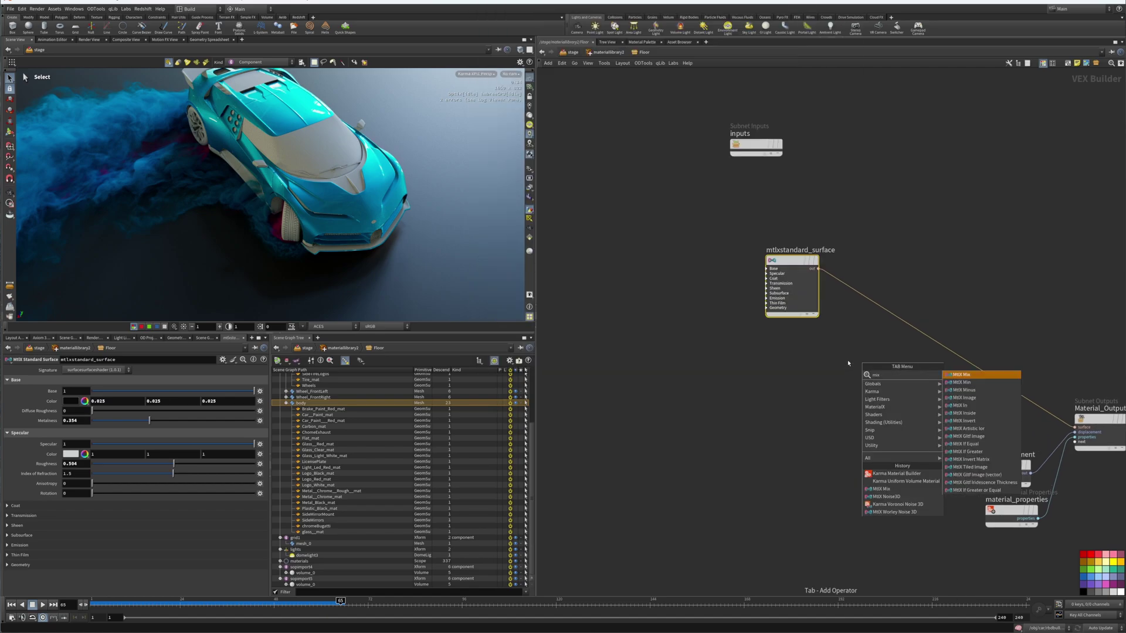
key("Return")
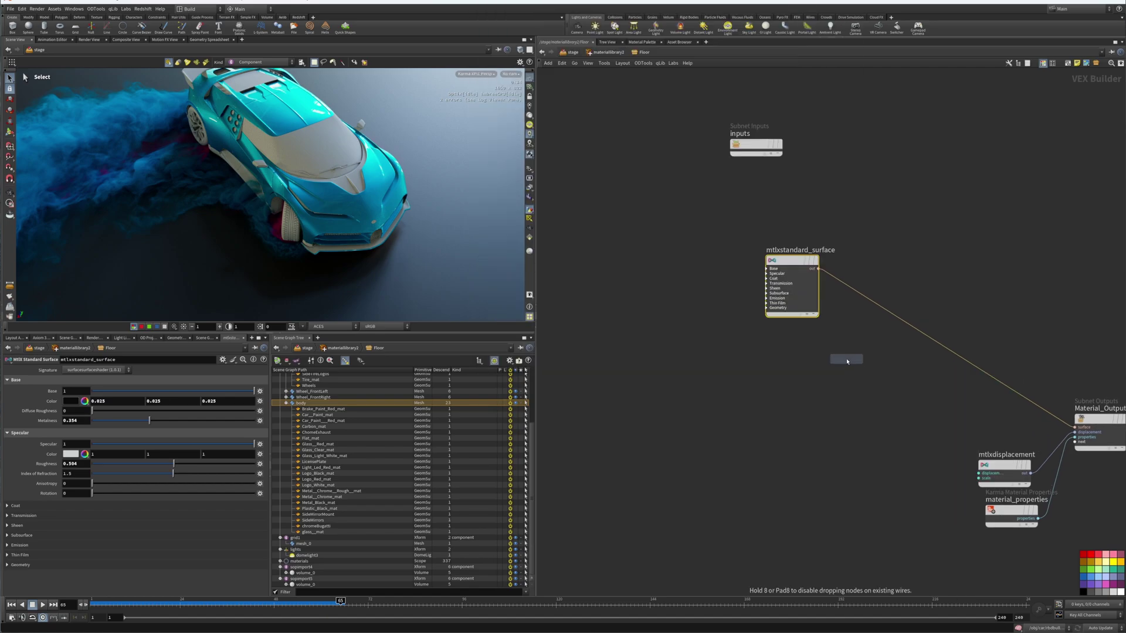
left_click(856, 364)
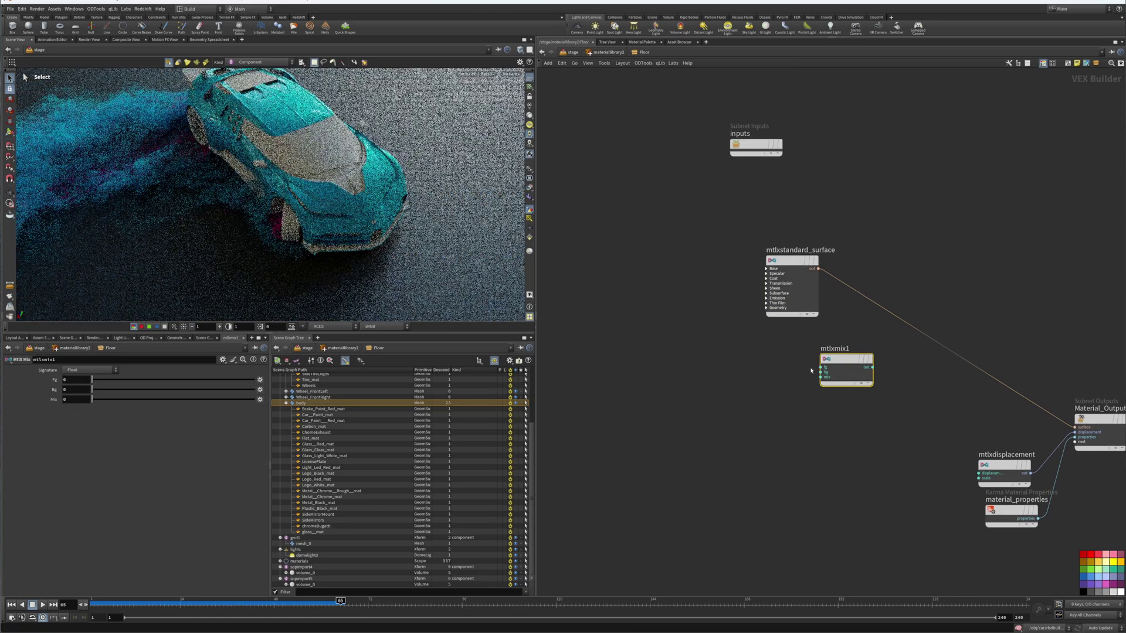
left_click(81, 371)
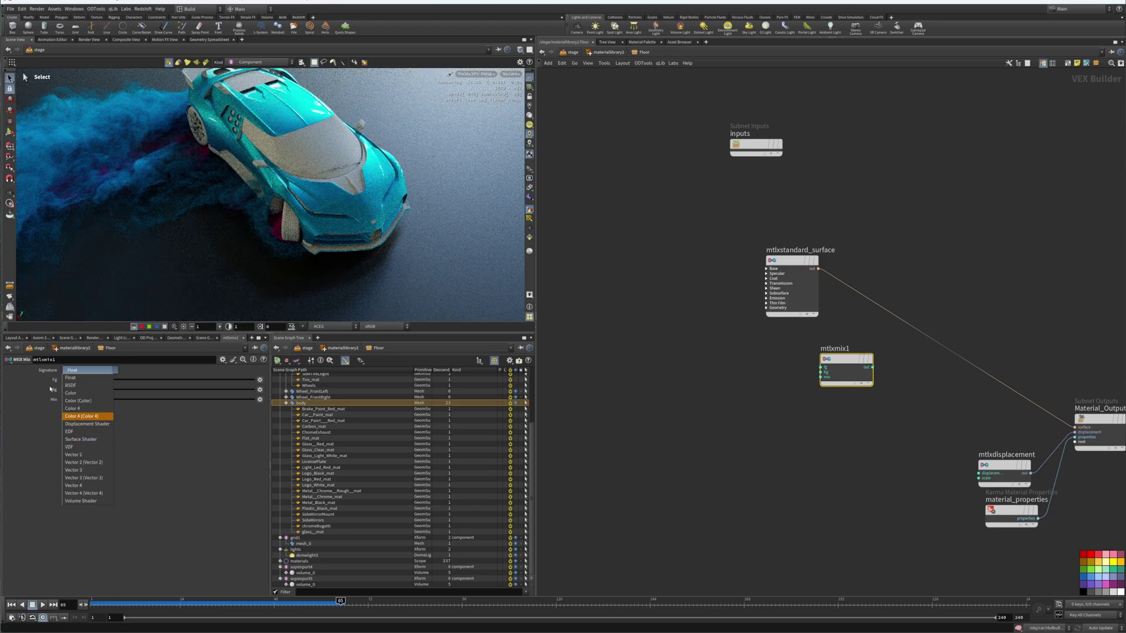
left_click(86, 439)
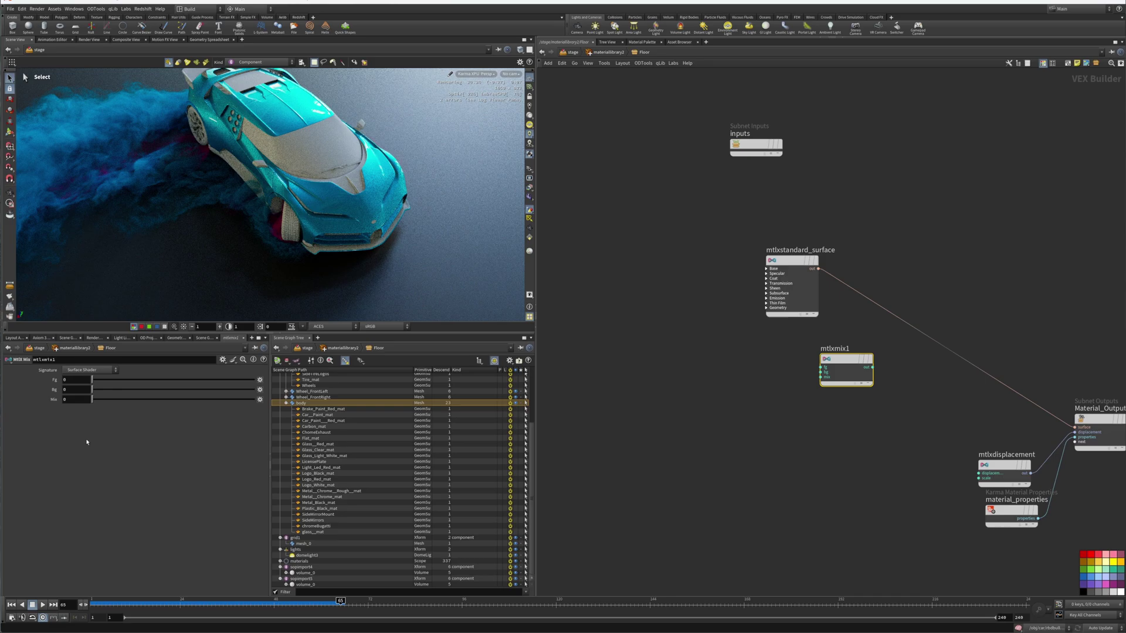
left_click_drag(827, 375, 853, 378)
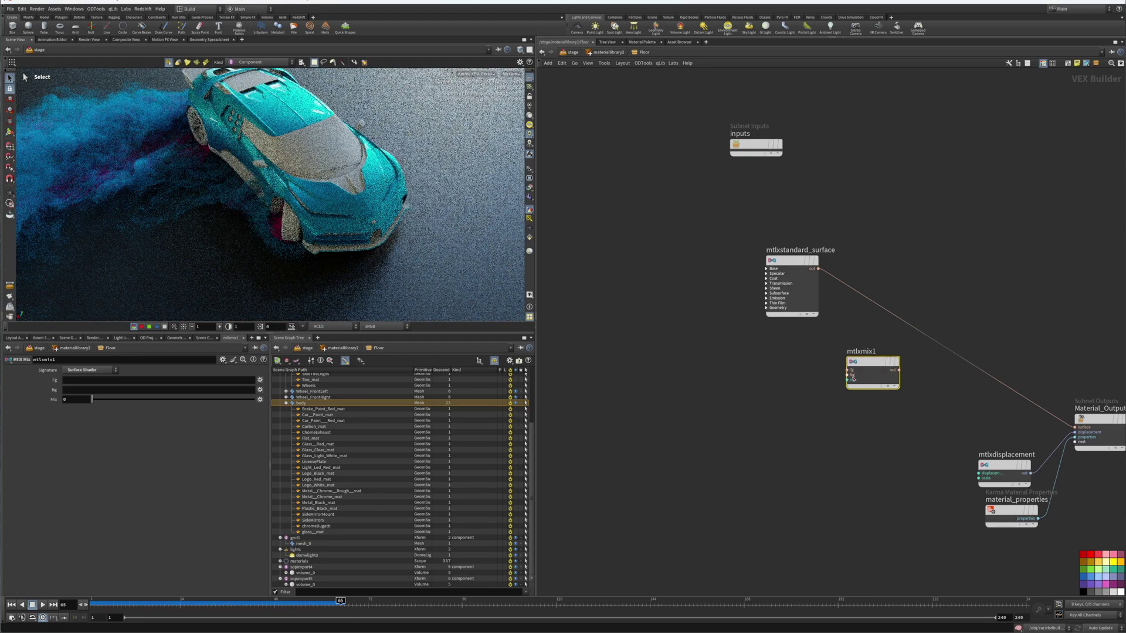
Wire the standard surface into the mix node's fg input and the mix output into the material's surface output.
scroll(852, 375, "up", 5)
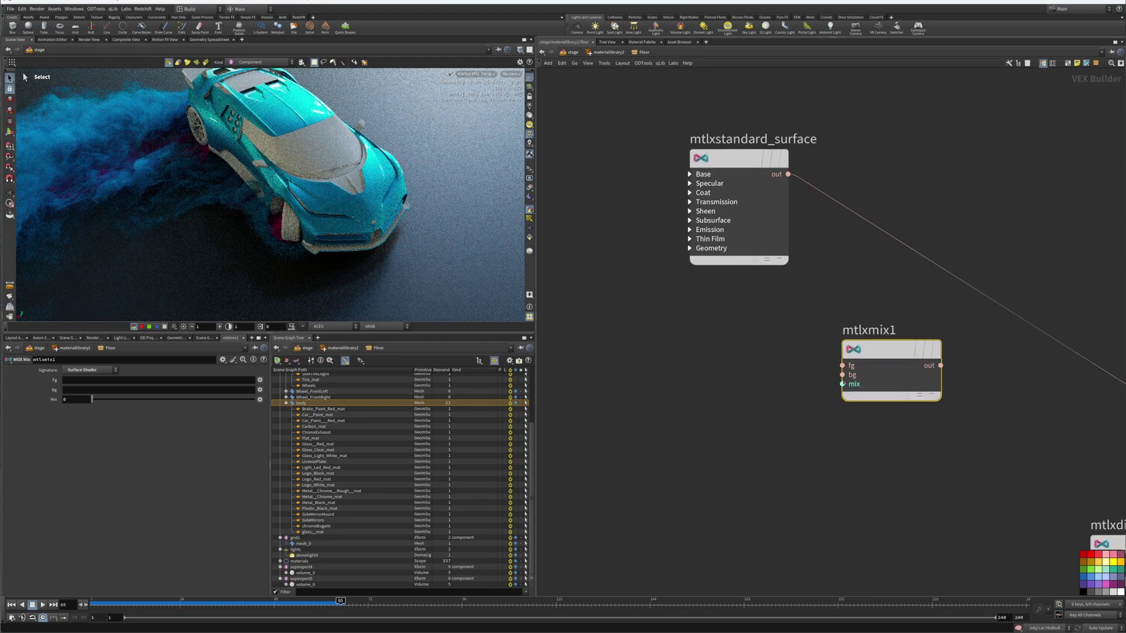
mouse_move(790, 170)
left_click_drag(788, 174, 842, 366)
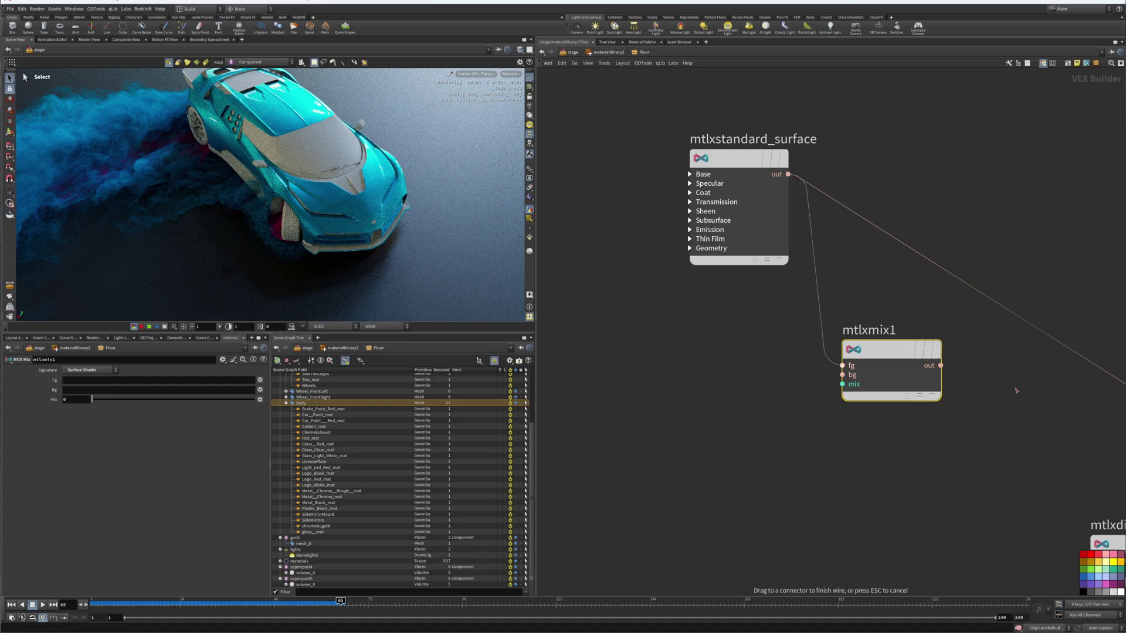
middle_click_drag(1017, 391, 811, 358)
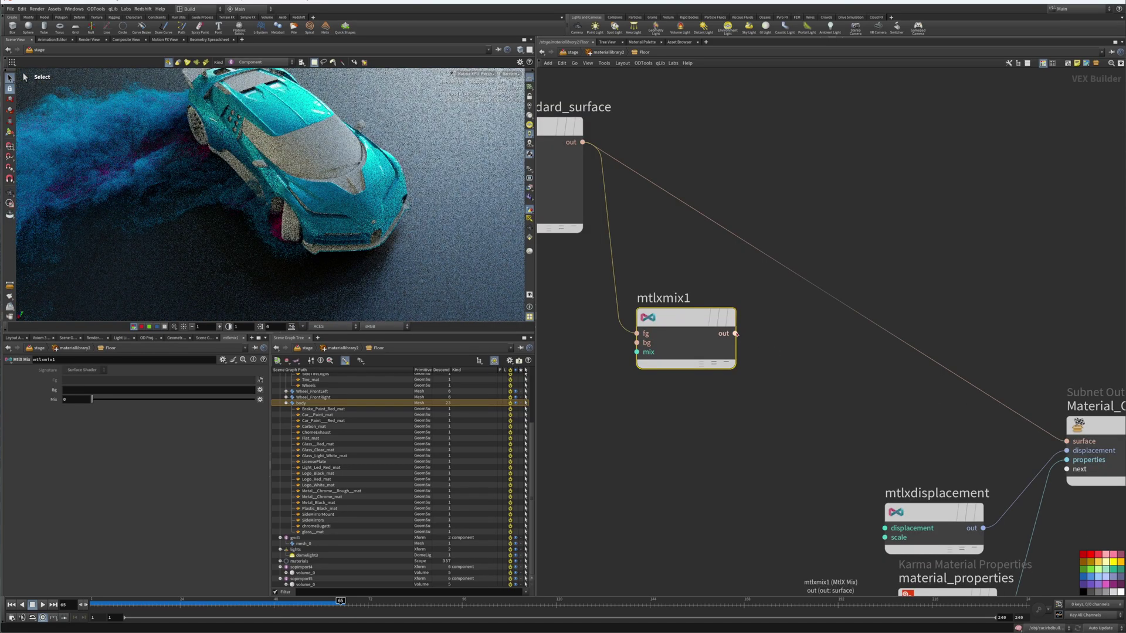
left_click_drag(736, 334, 1074, 441)
middle_click_drag(704, 408, 861, 379)
Duplicate the standard surface node and connect the copy to the mix node's bg input.
left_click_drag(687, 104, 662, 388, "alt")
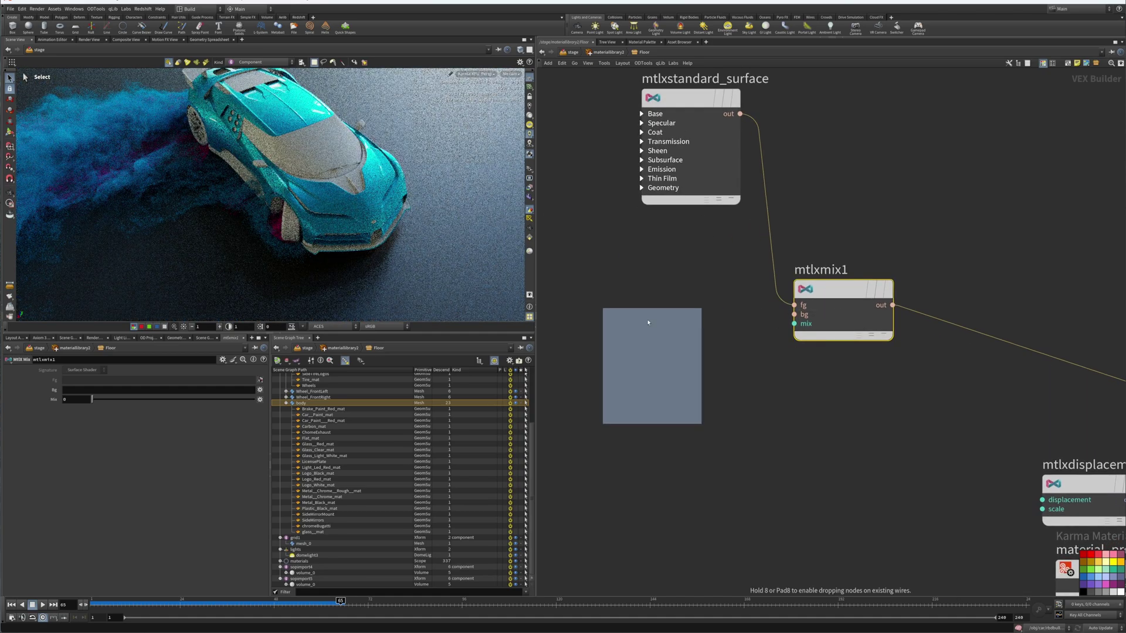
left_click(653, 323)
left_click_drag(701, 334, 802, 316)
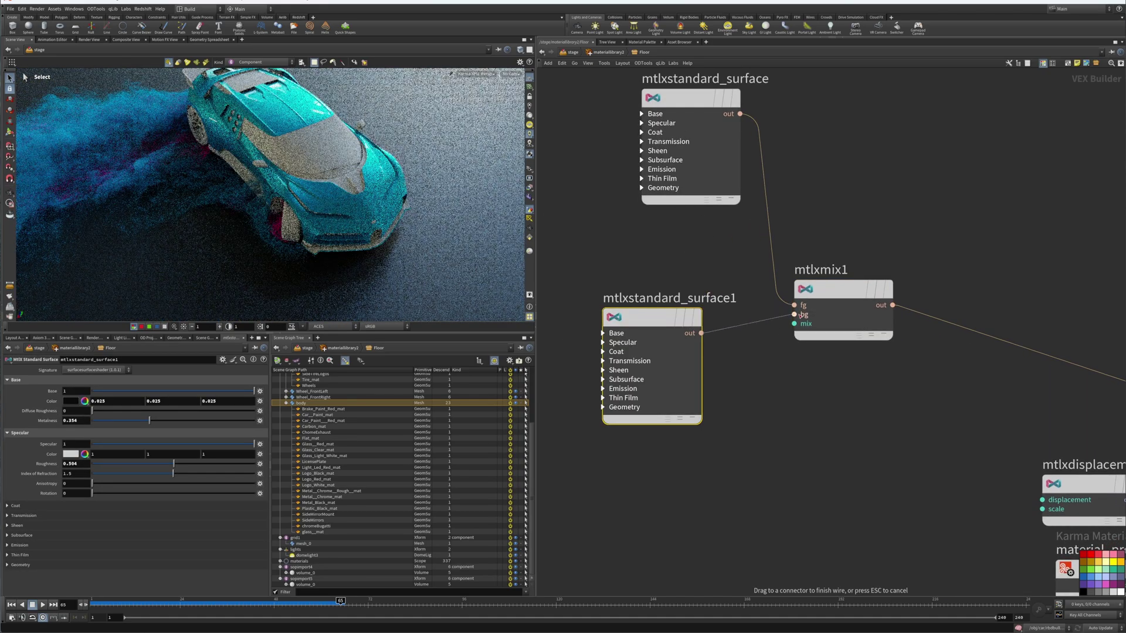
left_click(795, 315)
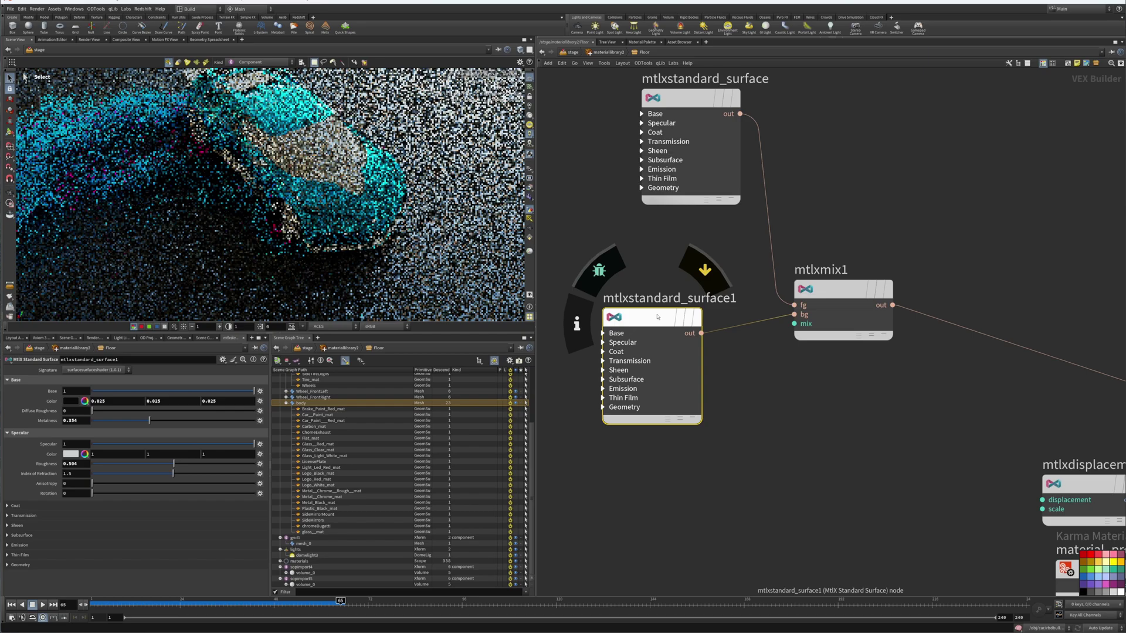
Set the duplicated surface's base color to cyan (0, 1, 1).
left_click(70, 401)
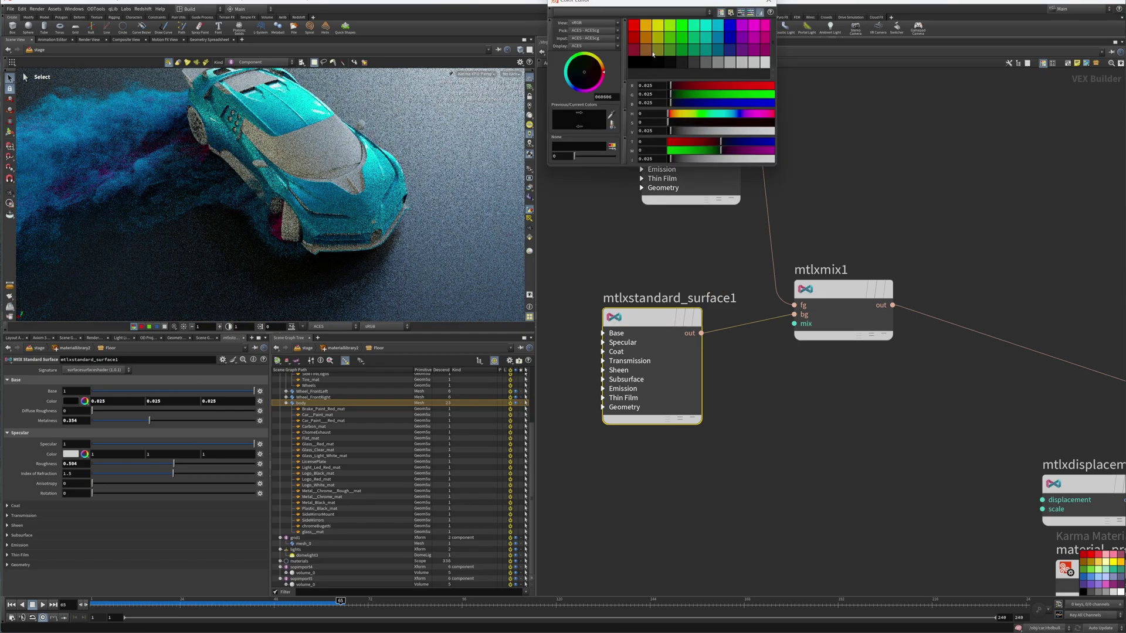
left_click(705, 25)
left_click(769, 1)
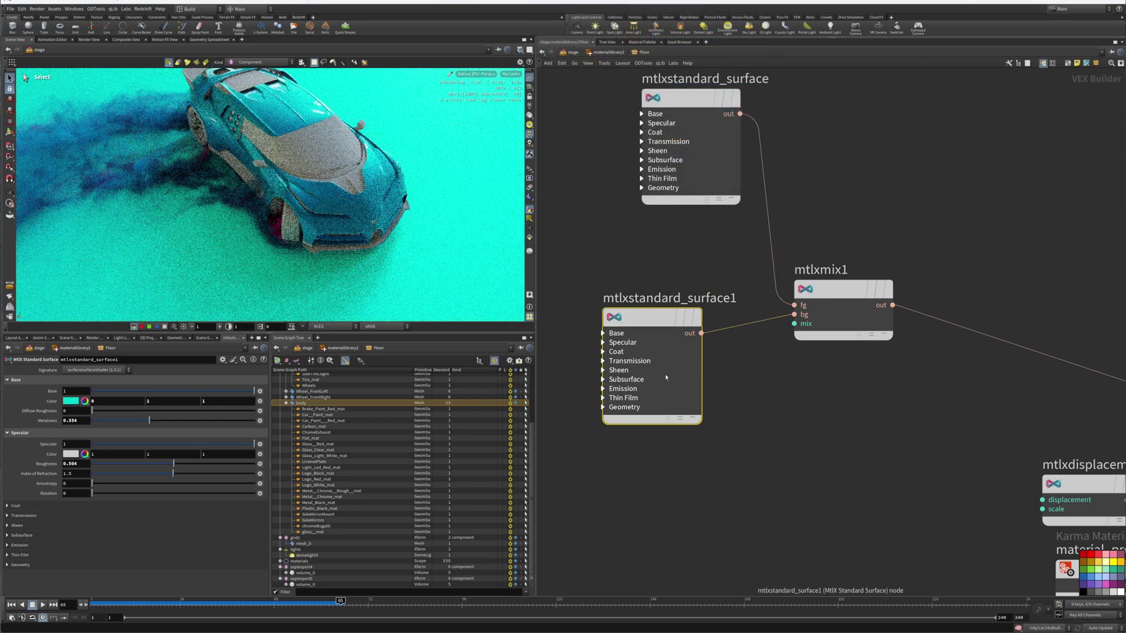
Move the duplicated surface up and add a MtlX Unified Noise 3D node below it.
left_click_drag(634, 296, 596, 219)
middle_click_drag(757, 369, 838, 300)
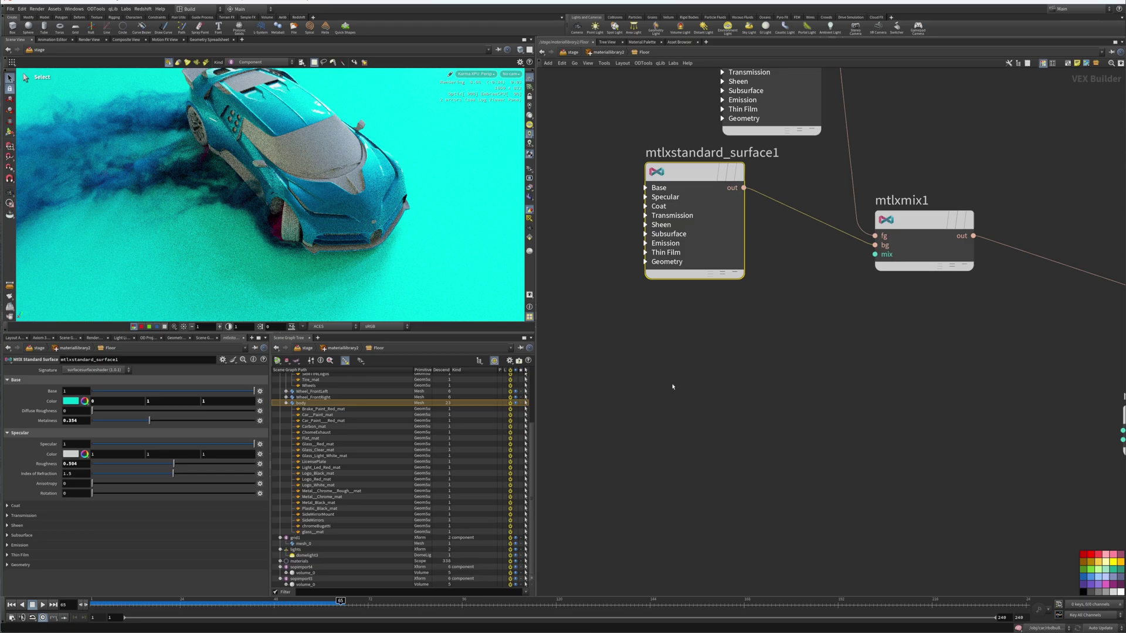
key("Tab")
type("noise")
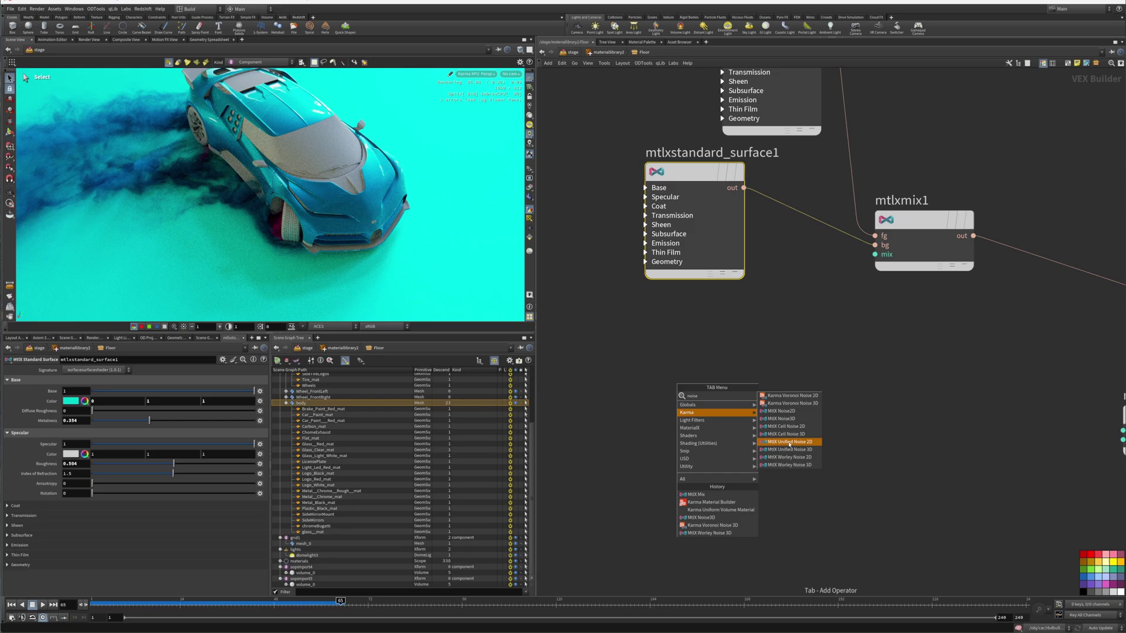
left_click(790, 449)
left_click(779, 374)
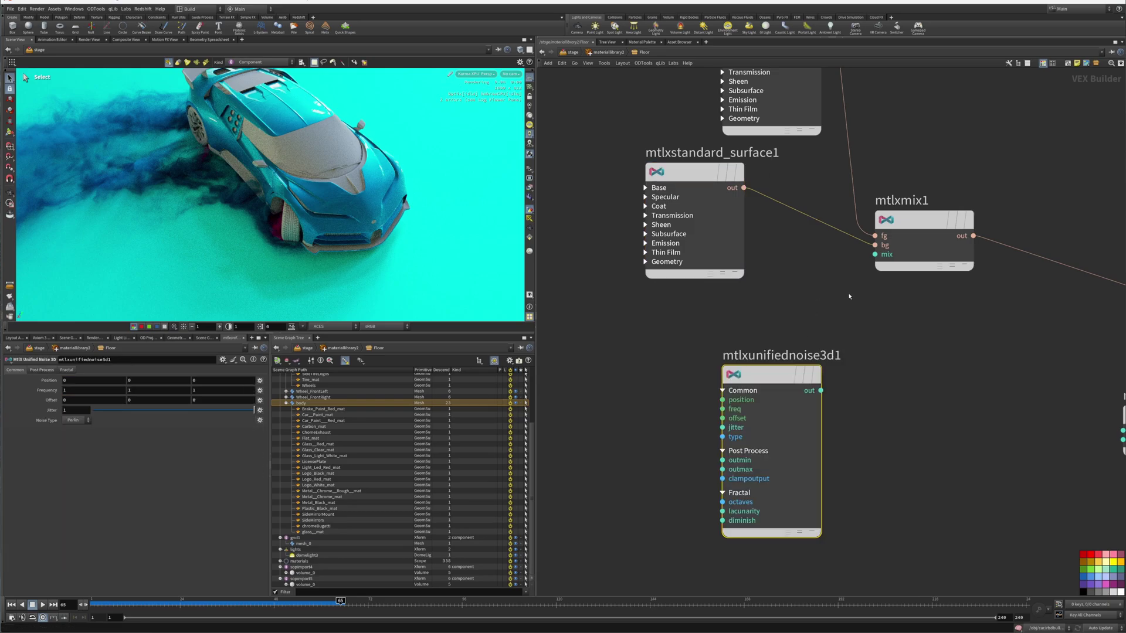
Connect the unified noise to the mix input and set it to Fractal type with frequency 15.2 and jitter about 0.88.
middle_click_drag(52, 390, 452, 392)
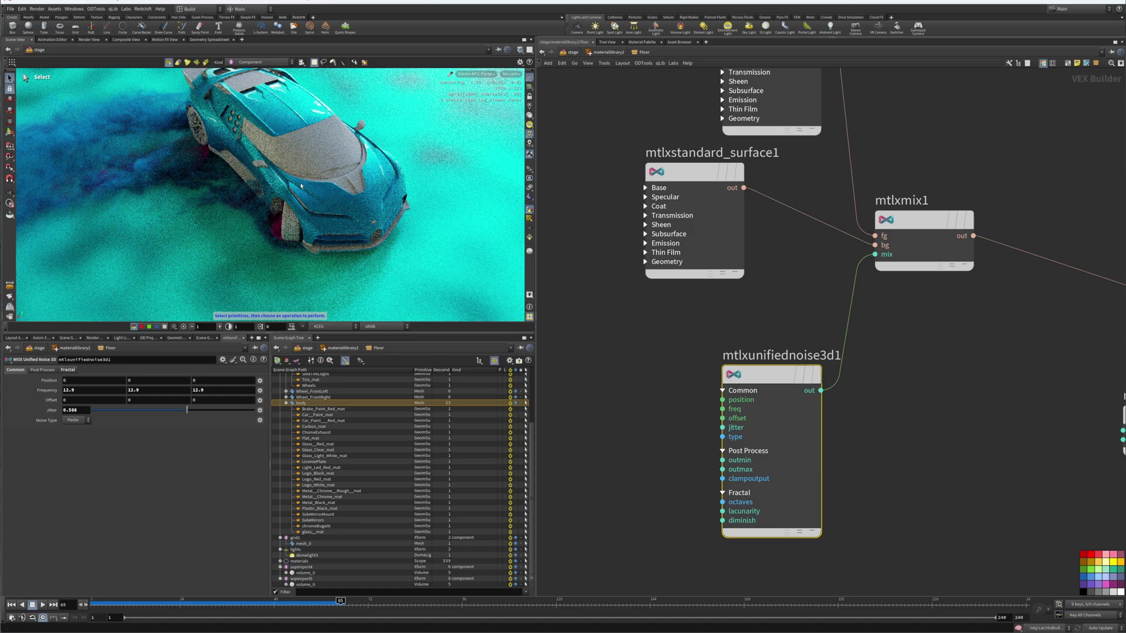
middle_click_drag(51, 389, 134, 389)
left_click(73, 421)
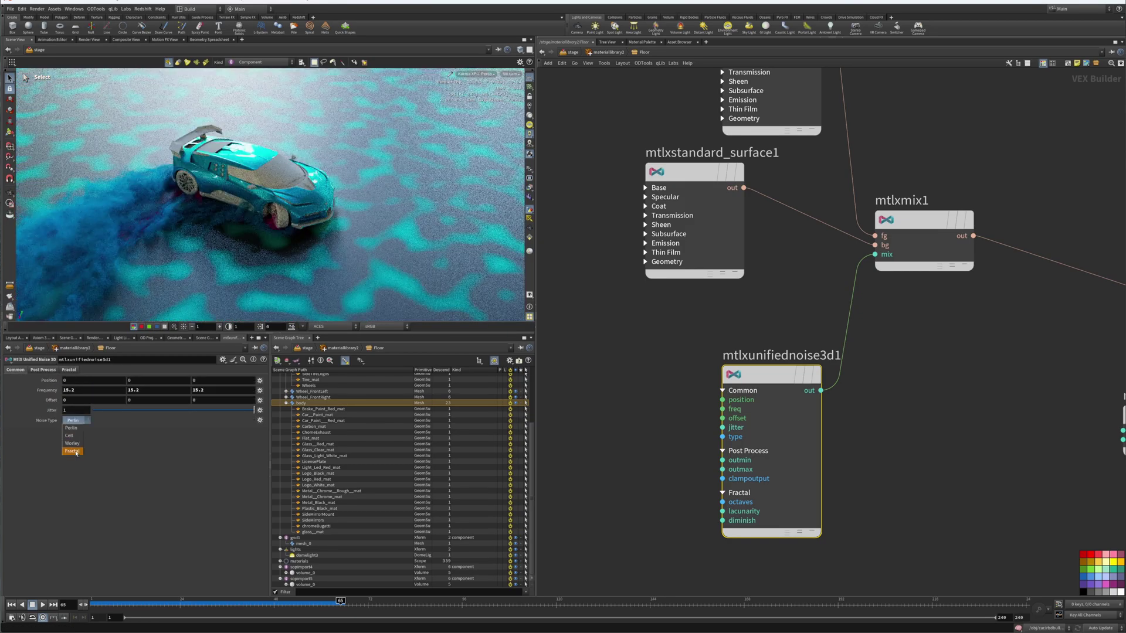
left_click(74, 451)
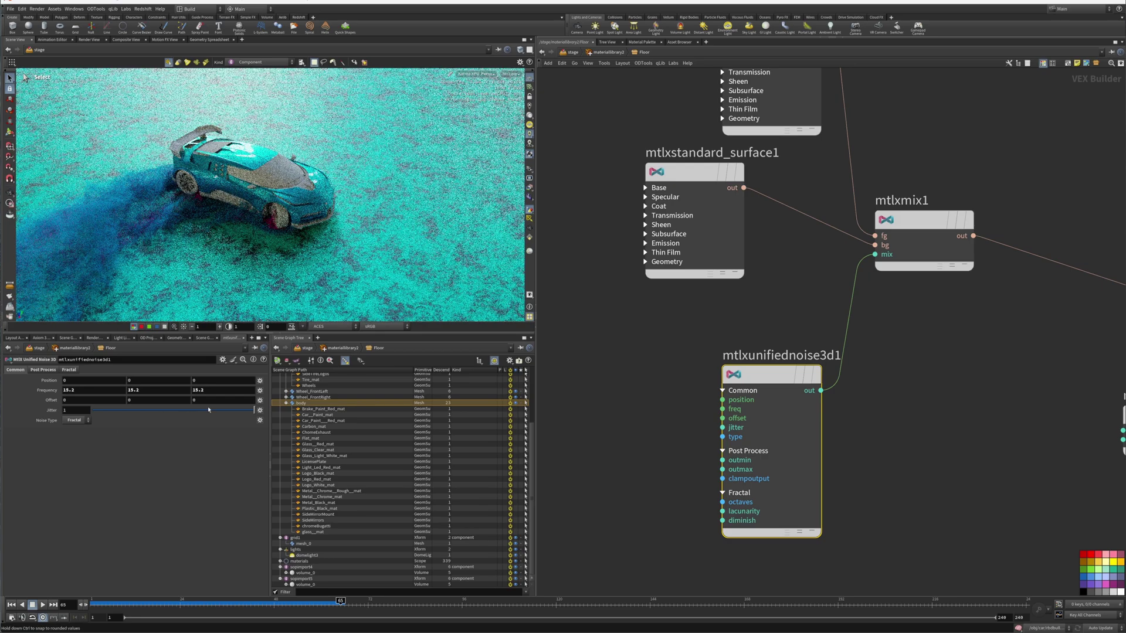
left_click_drag(236, 413, 233, 411)
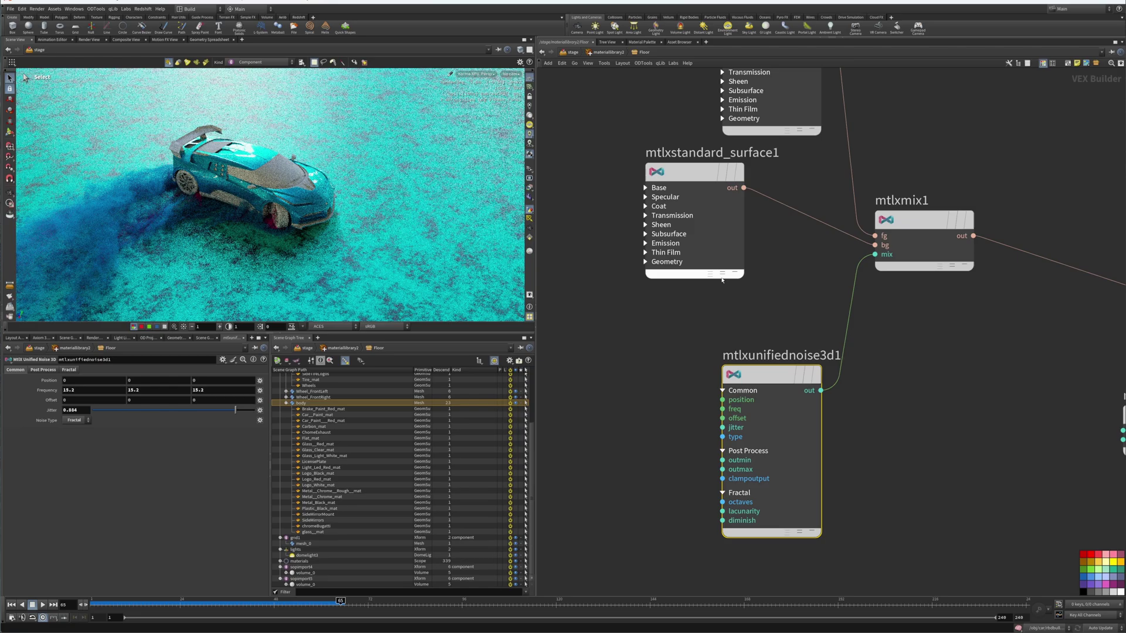
Set mtlxstandard_surface1's base color to dark gray (0.05) and its specular roughness to 0.15.
middle_click_drag(759, 278, 867, 439)
middle_click_drag(739, 274, 690, 269)
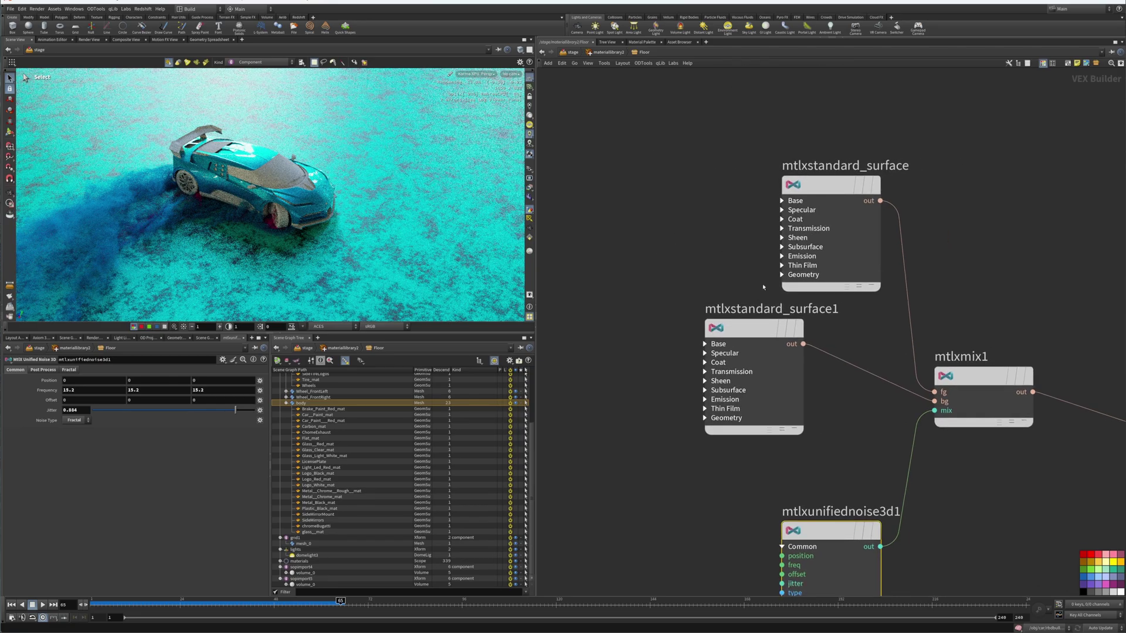
left_click(754, 329)
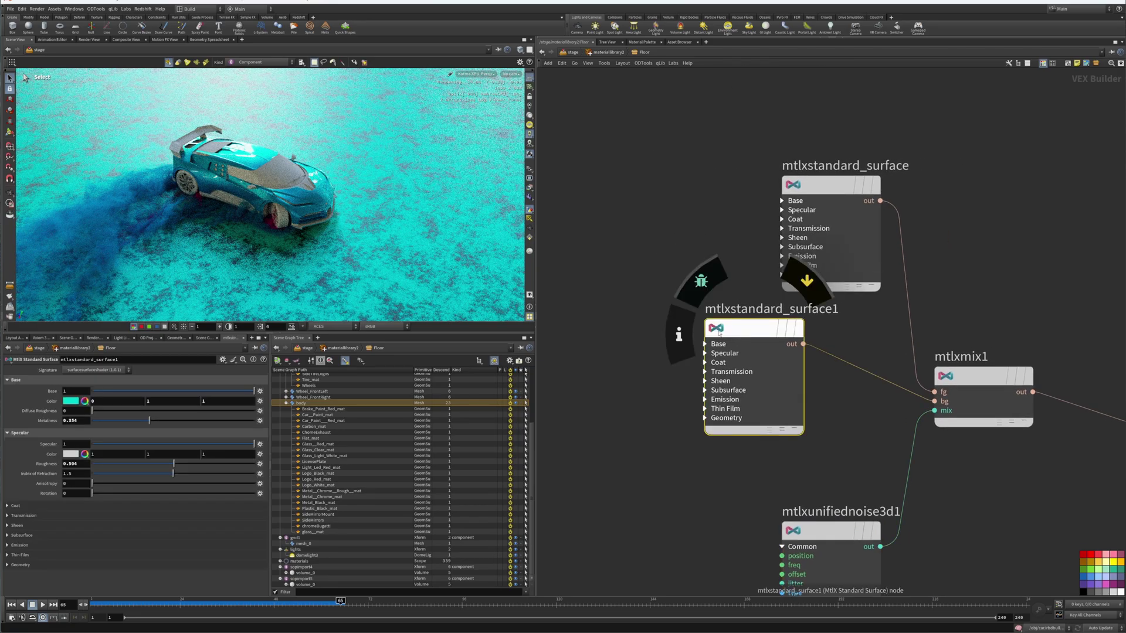
left_click(71, 403)
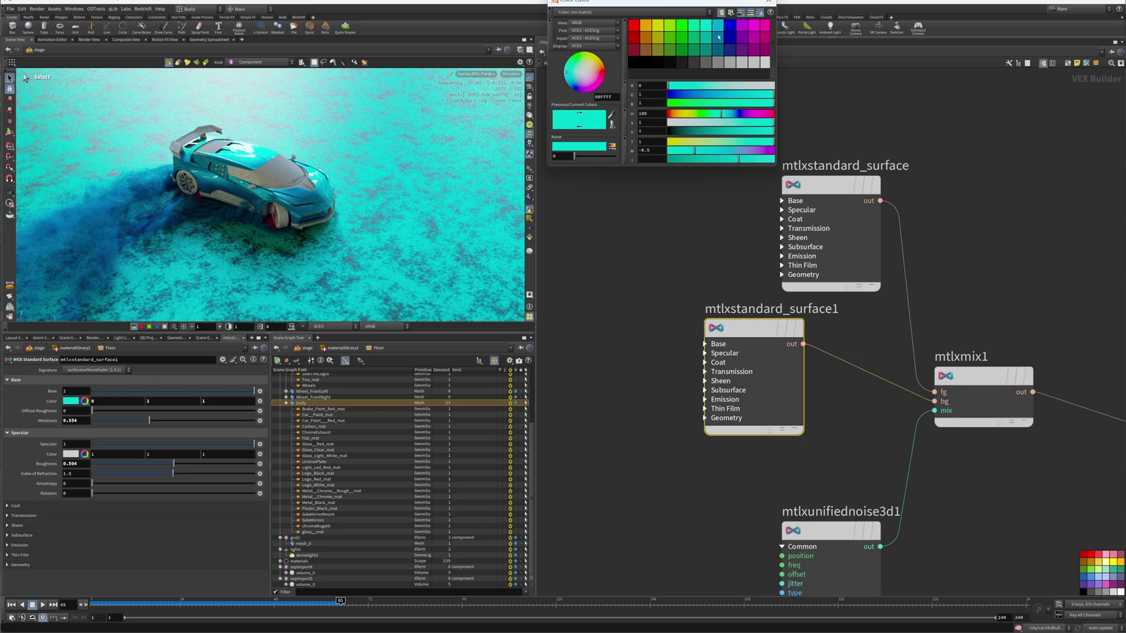
left_click(687, 63)
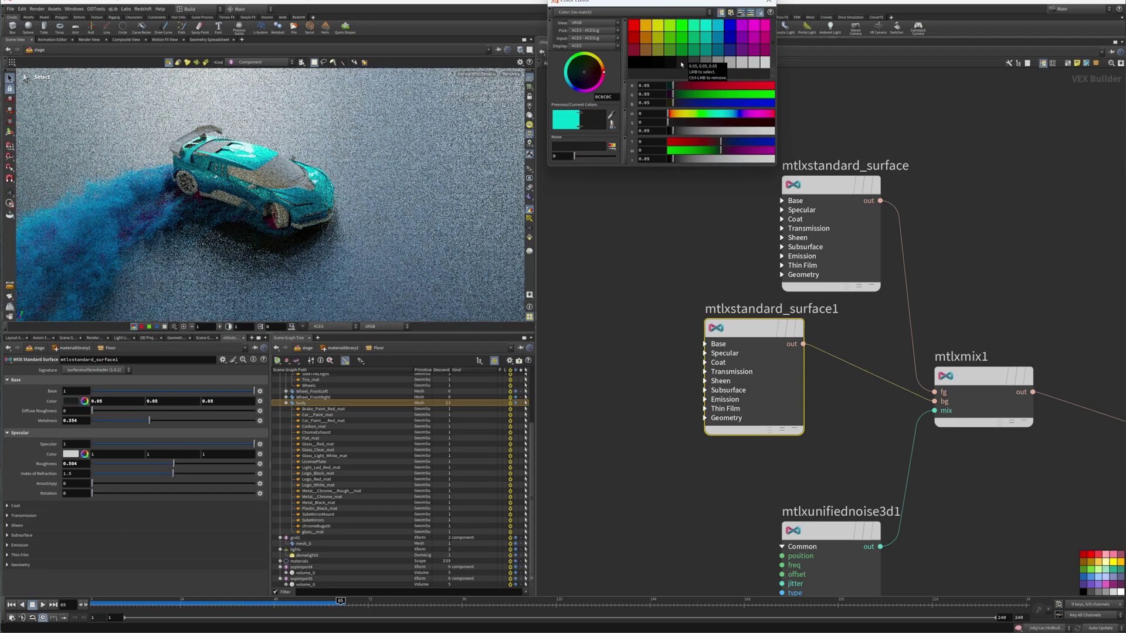
left_click(770, 2)
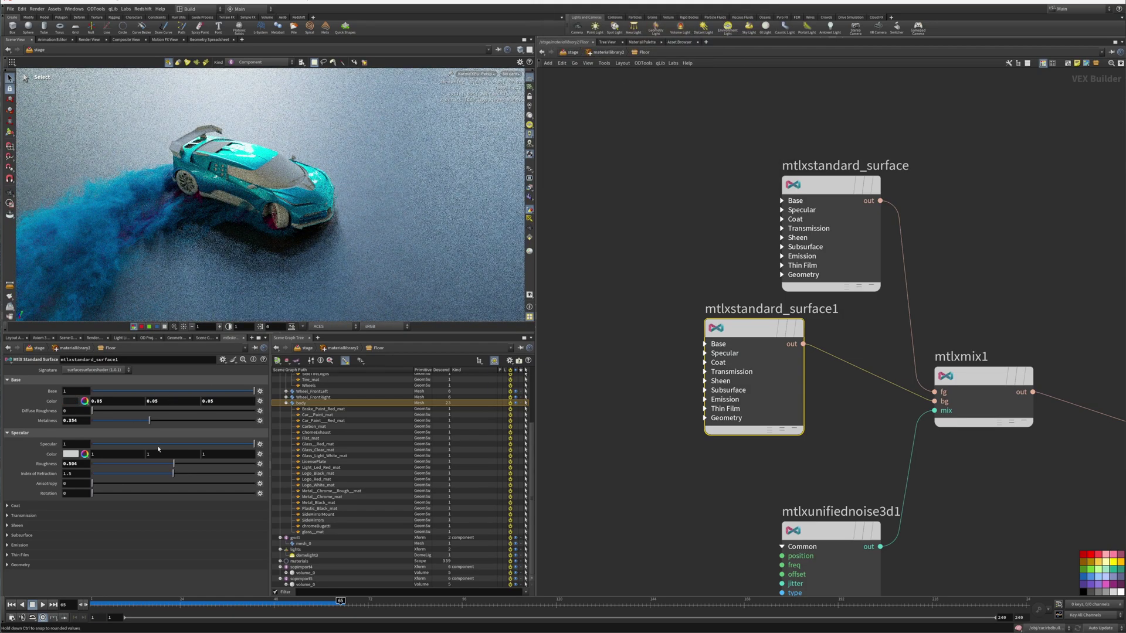
left_click_drag(121, 465, 115, 464)
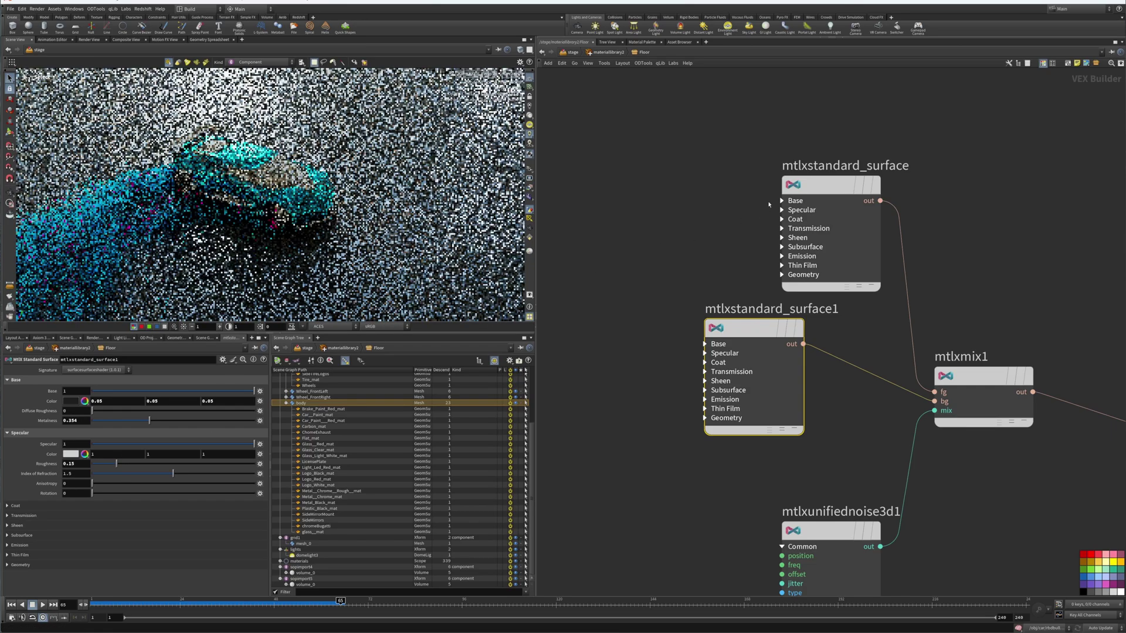
Lower the metalness of the original mtlxstandard_surface to 0.137.
left_click_drag(805, 139, 848, 234)
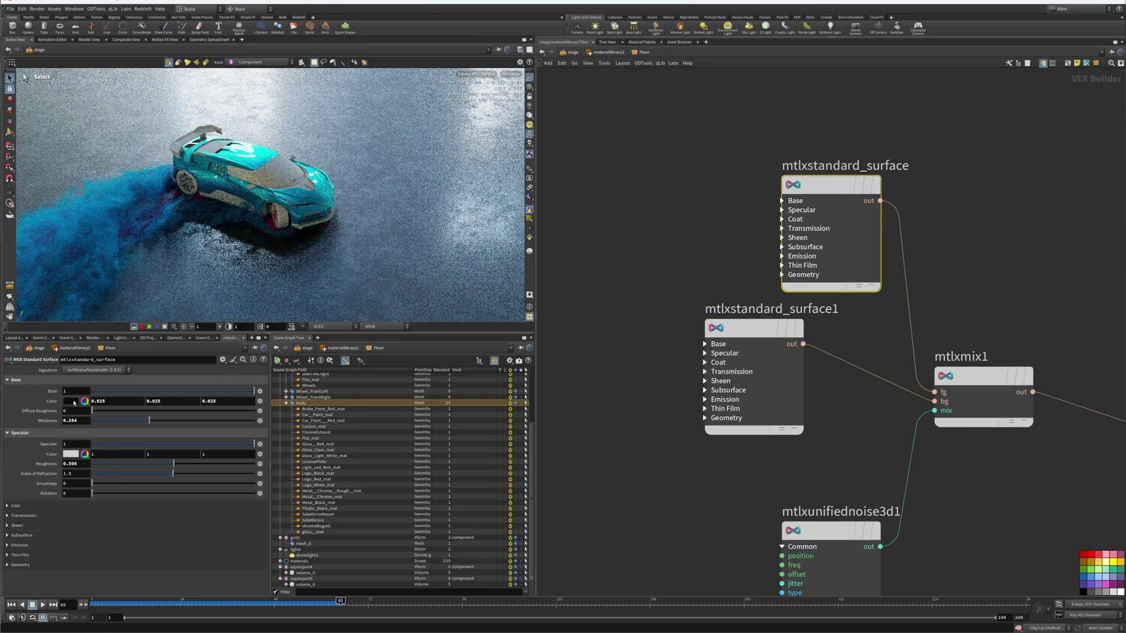
left_click_drag(204, 422, 114, 420)
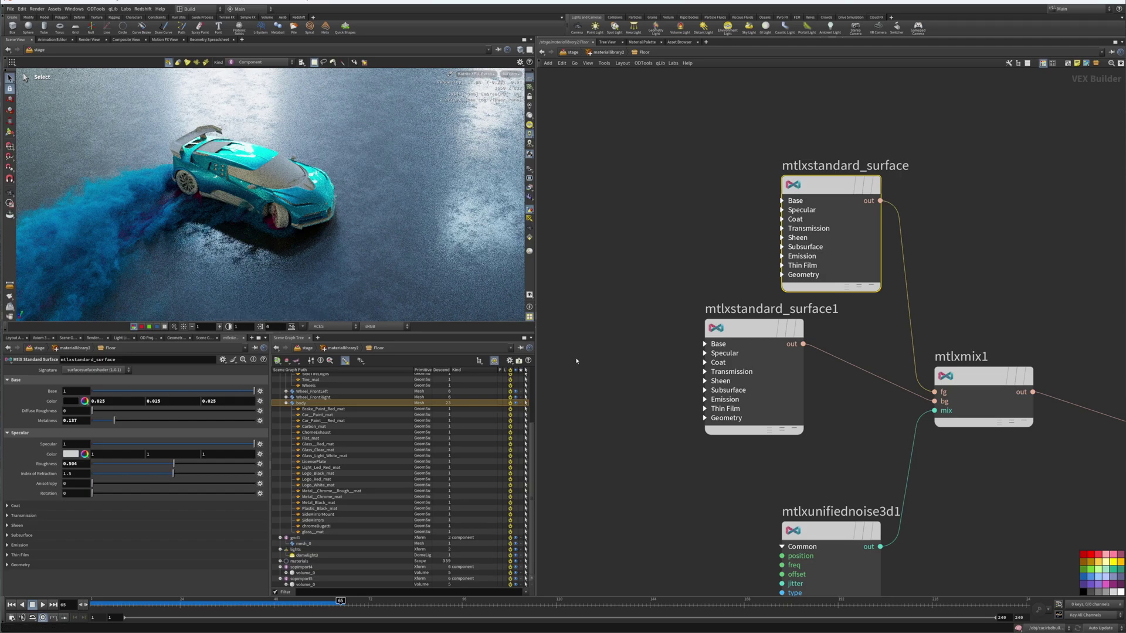
Move the unified noise node away from the mix node and place a duplicate of it directly below.
middle_click_drag(617, 433, 607, 263)
scroll(678, 329, "down", 1)
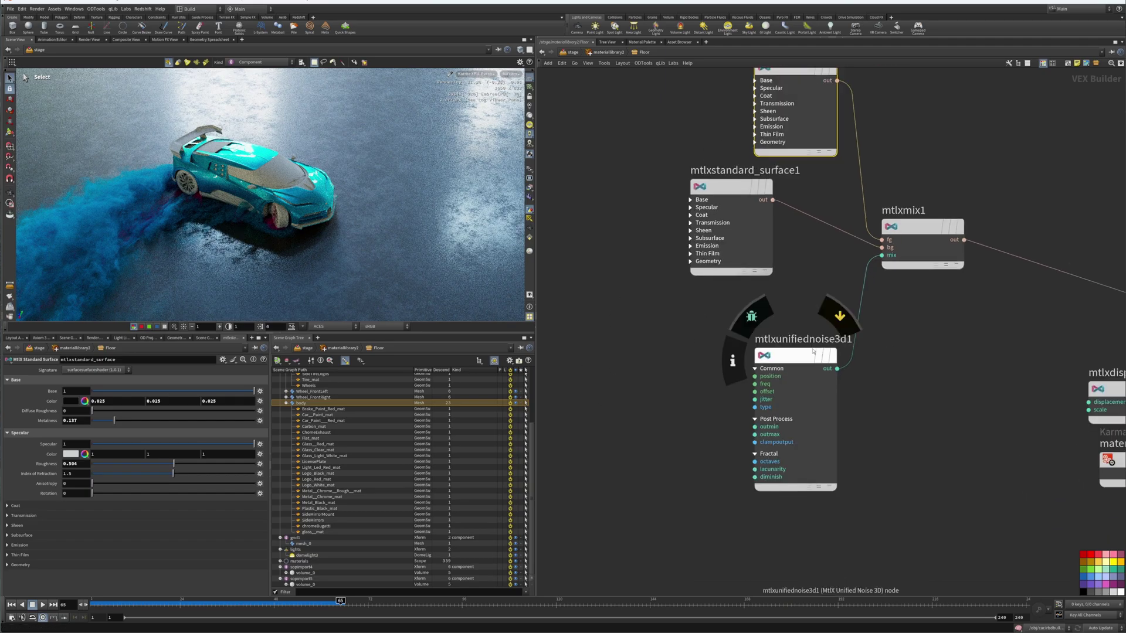
left_click_drag(802, 363, 715, 538)
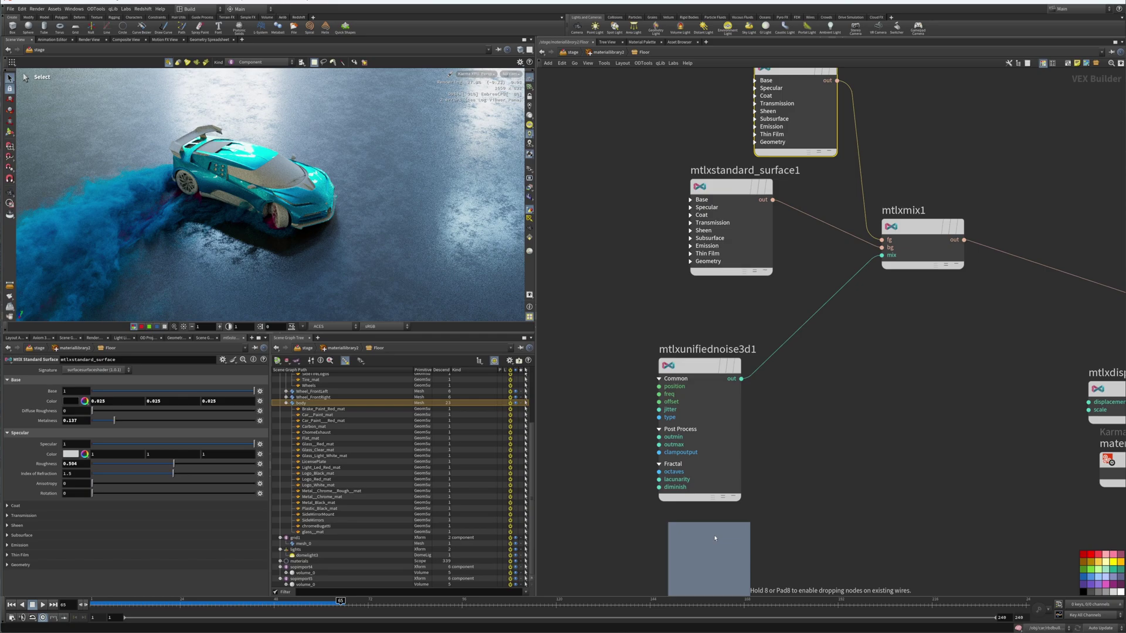
left_click_drag(798, 486, 798, 485, "alt")
middle_click_drag(765, 489, 754, 444)
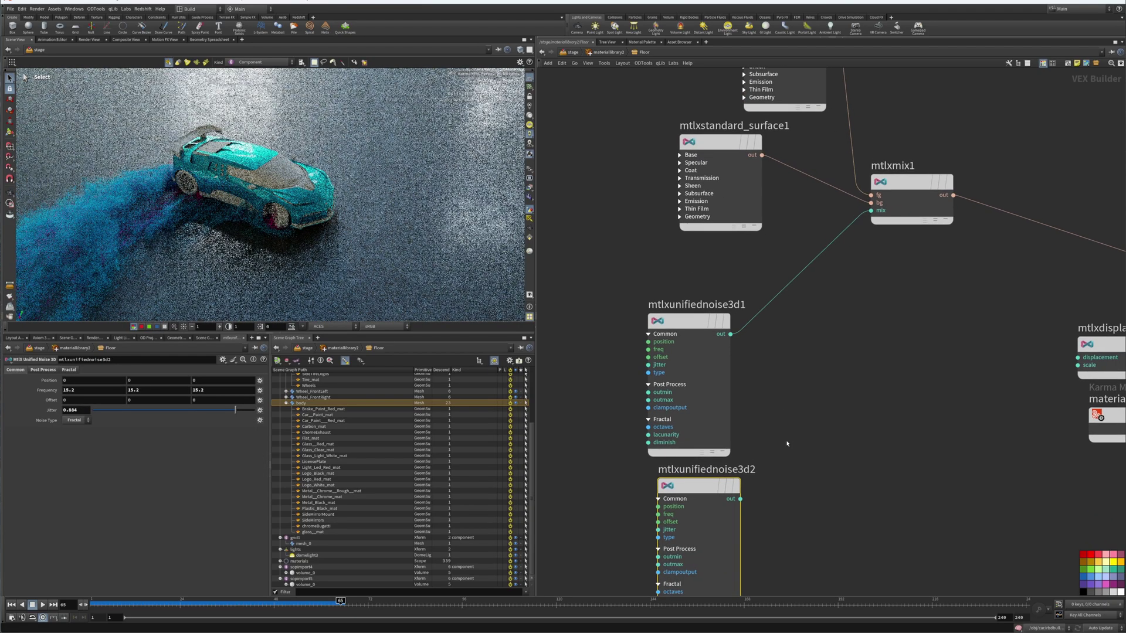
key("Tab")
type("mi")
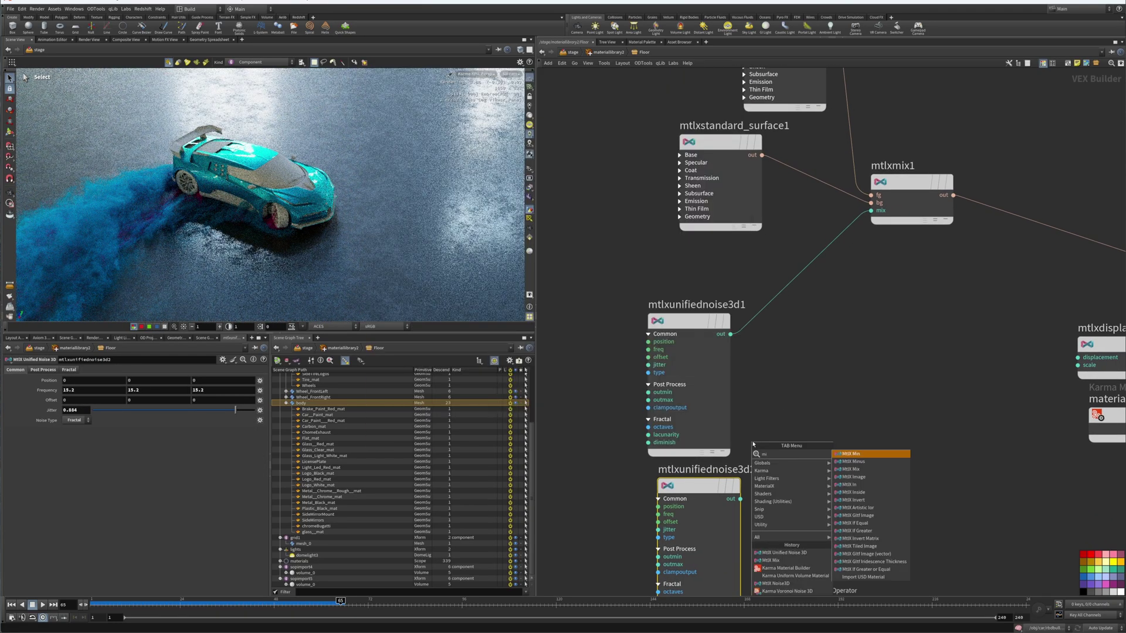
key("Return")
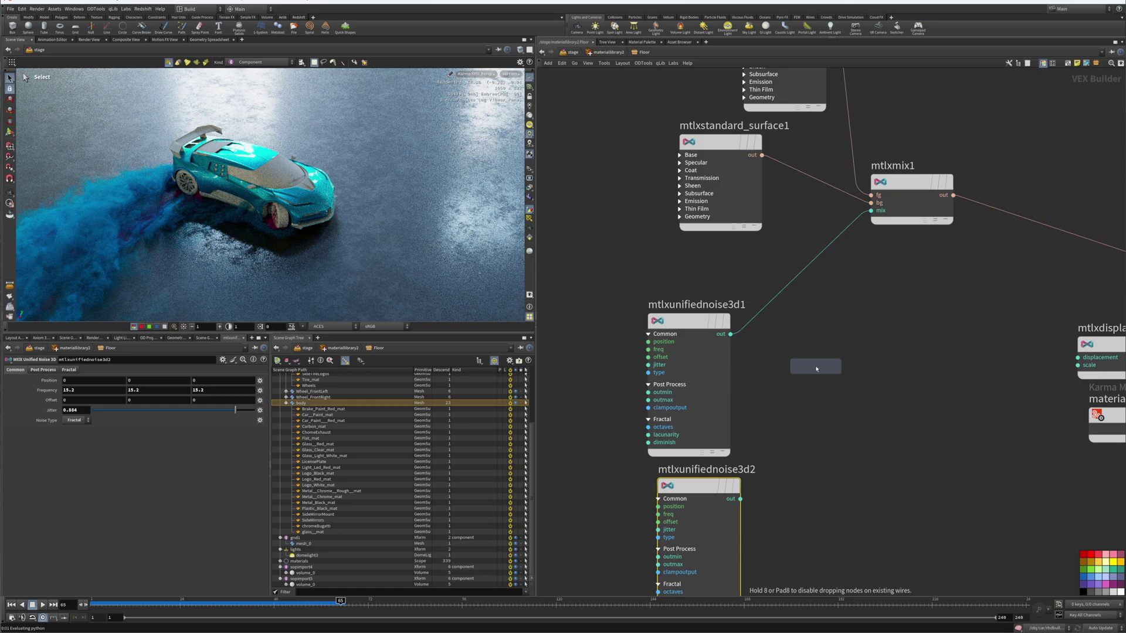
left_click(816, 380)
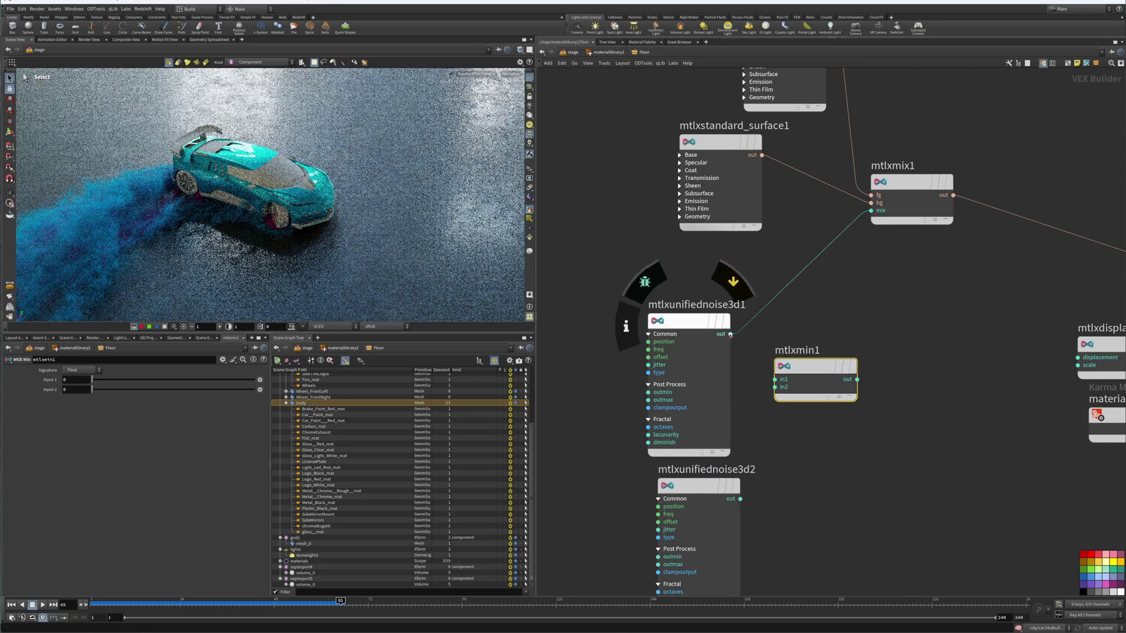
left_click_drag(730, 334, 779, 380)
left_click(780, 380)
left_click(776, 387)
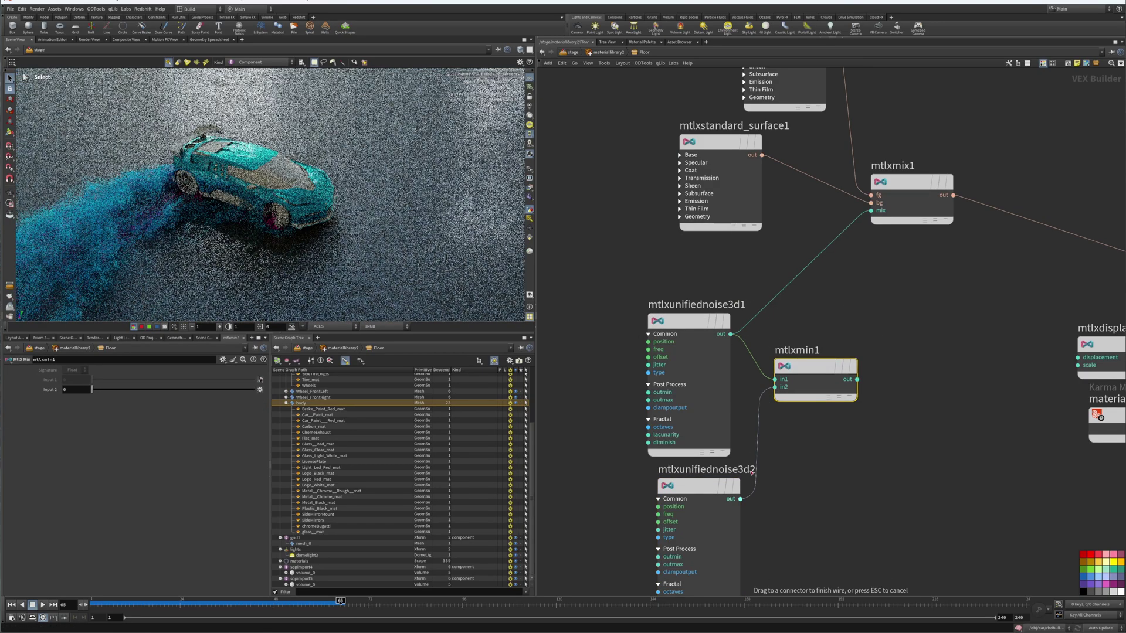
left_click(877, 360)
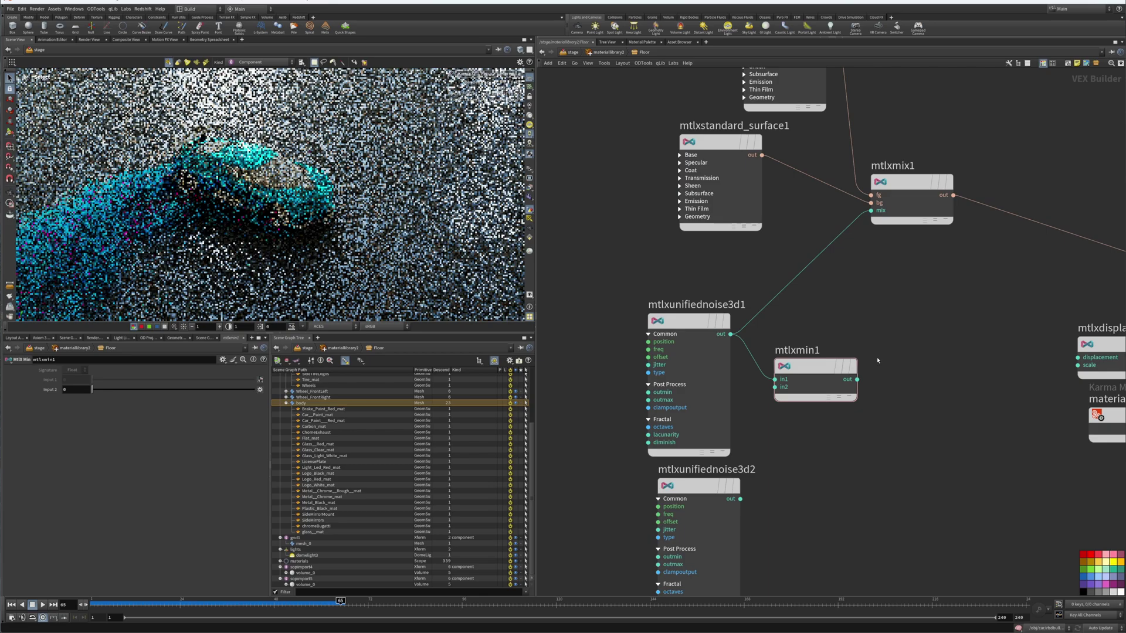
key("Delete")
Add a second MtlX Mix node to the Floor shader, below mtlxmix1 and beside the unified noise nodes.
key("Tab")
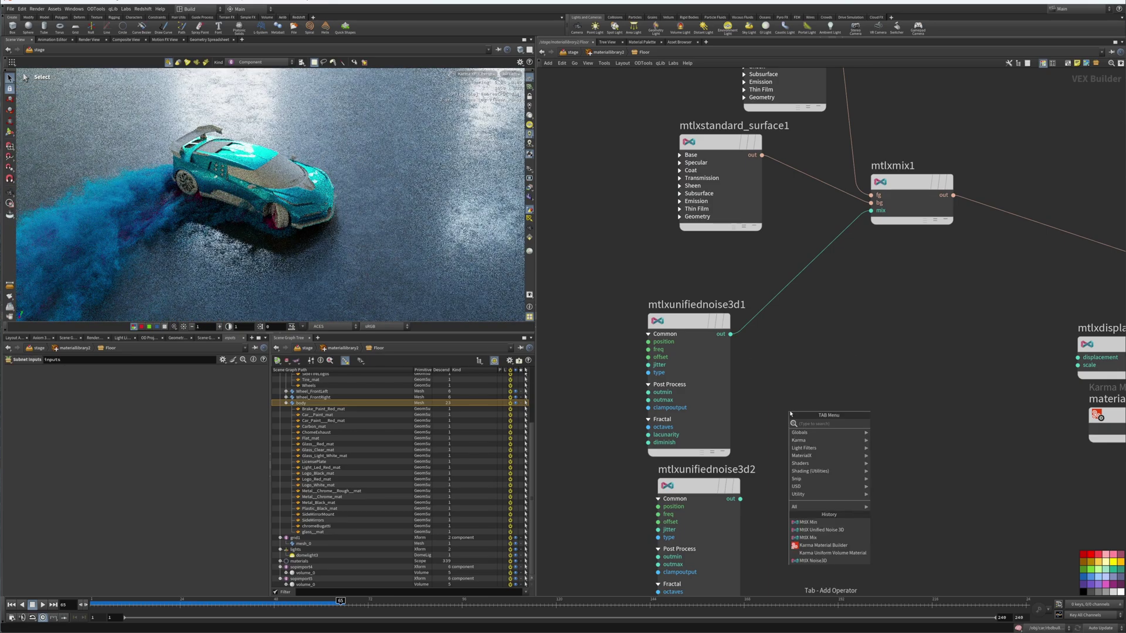
type("add")
key("Return")
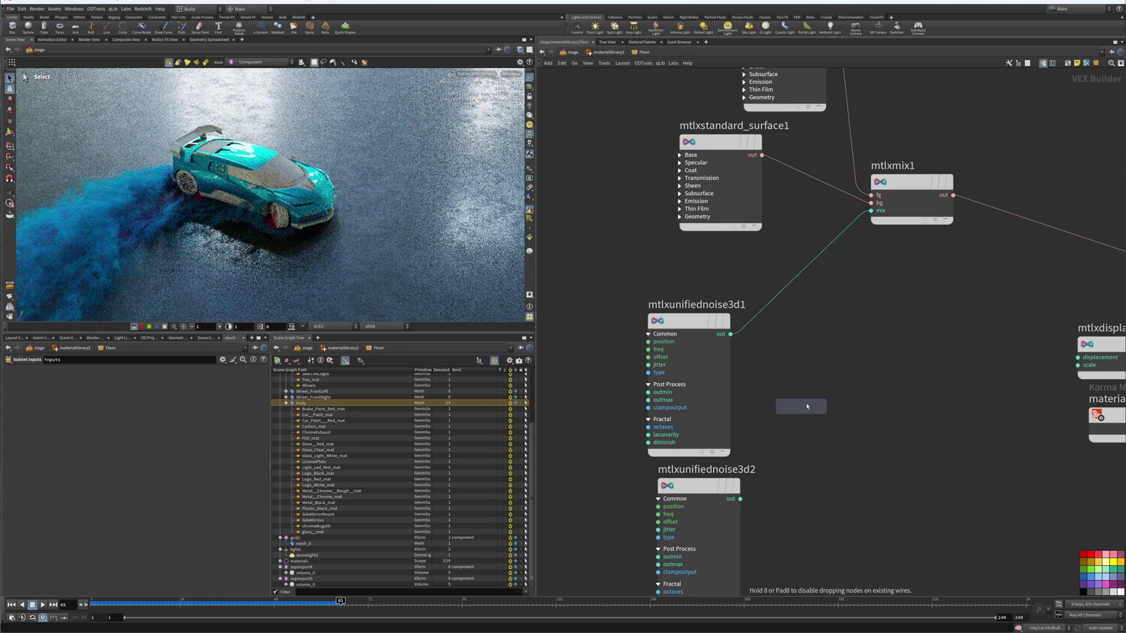
left_click(853, 375)
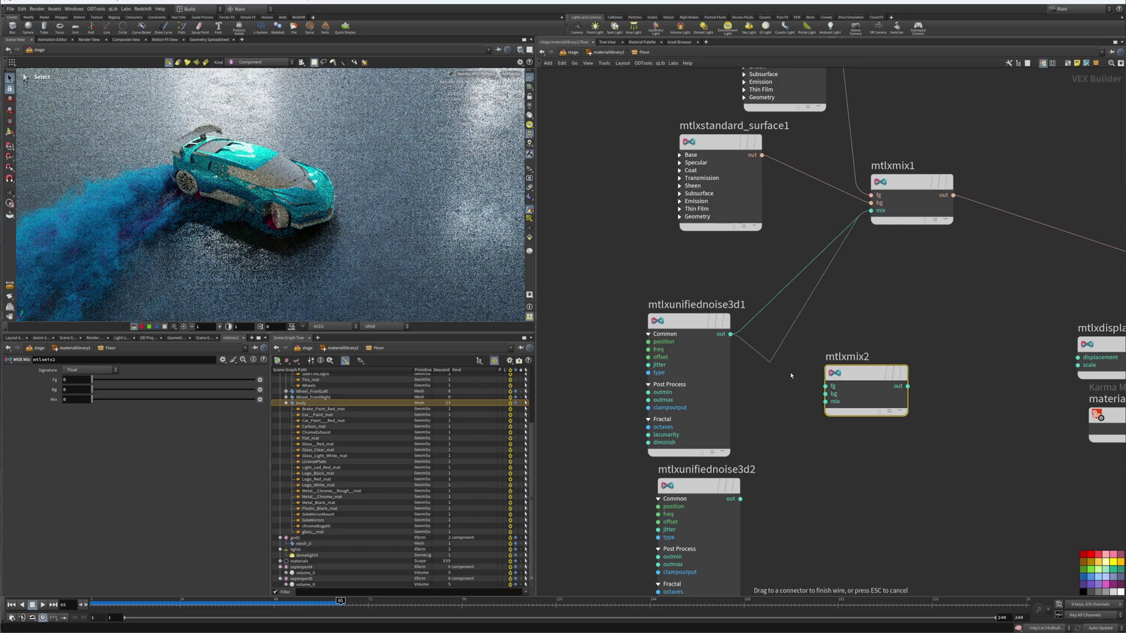
Wire mtlxunifiednoise3d1 to mtlxmix2's fg and mtlxunifiednoise3d2 to its bg, with the output feeding mtlxmix1's mix input.
left_click(730, 334)
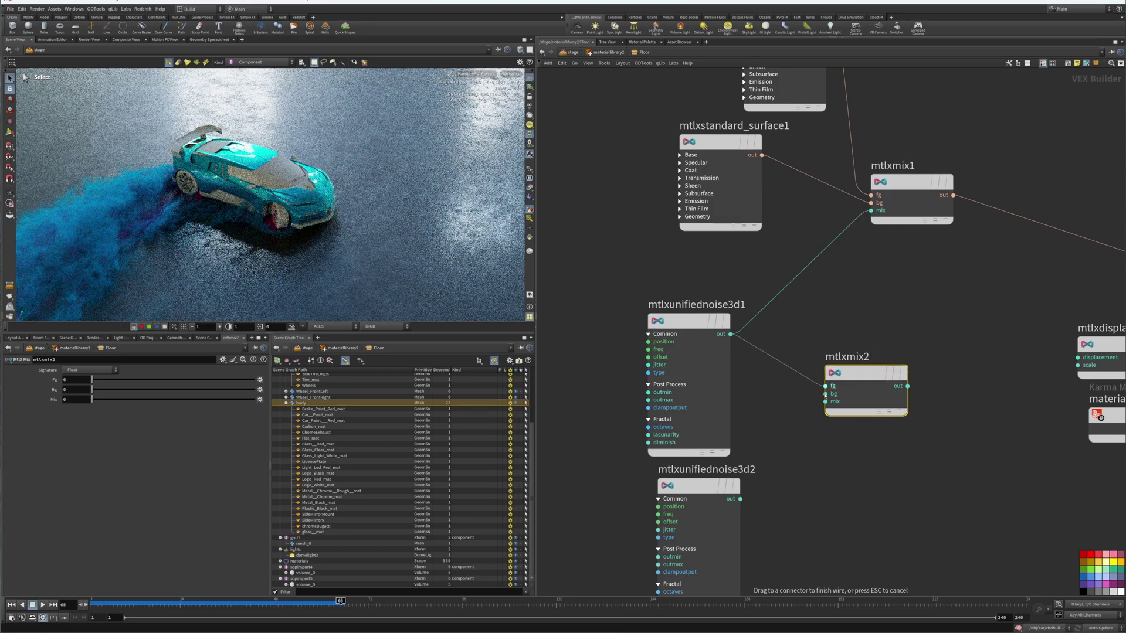
left_click(826, 386)
left_click_drag(825, 395, 744, 486)
left_click(908, 386)
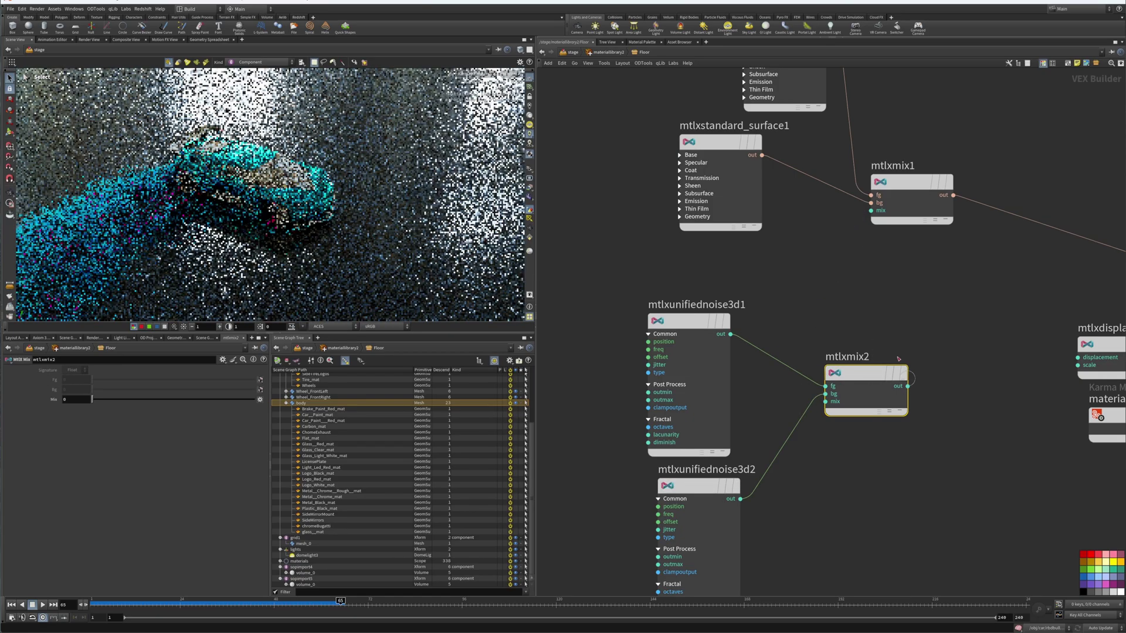
left_click(871, 210)
Duplicate mtlxunifiednoise3d2 below, connect the copy to mtlxmix2's mix input, and shift mtlxunifiednoise3d2 aside to clear space.
middle_click_drag(823, 356, 823, 225)
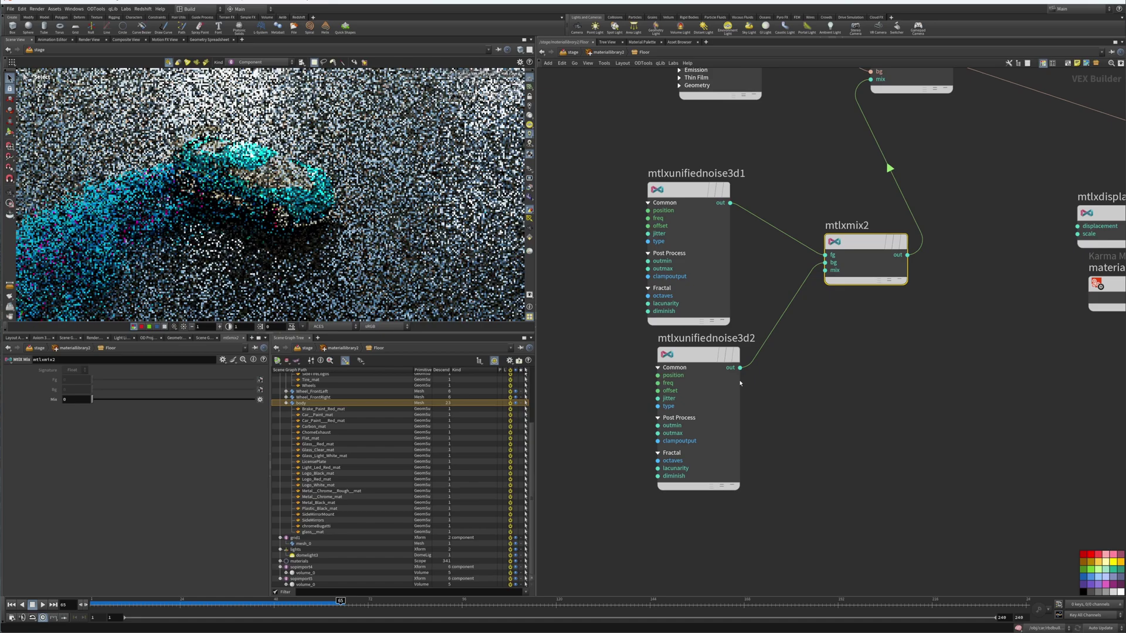
left_click_drag(695, 352, 793, 485, "alt")
left_click(794, 485)
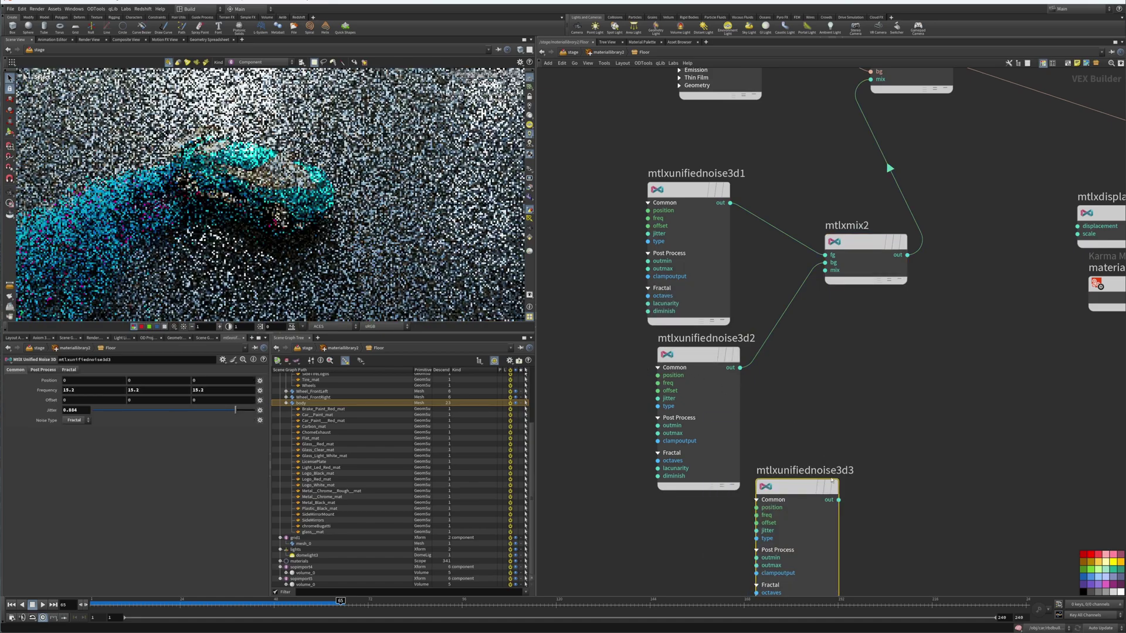
left_click(839, 499)
left_click(827, 273)
left_click_drag(698, 354, 647, 357)
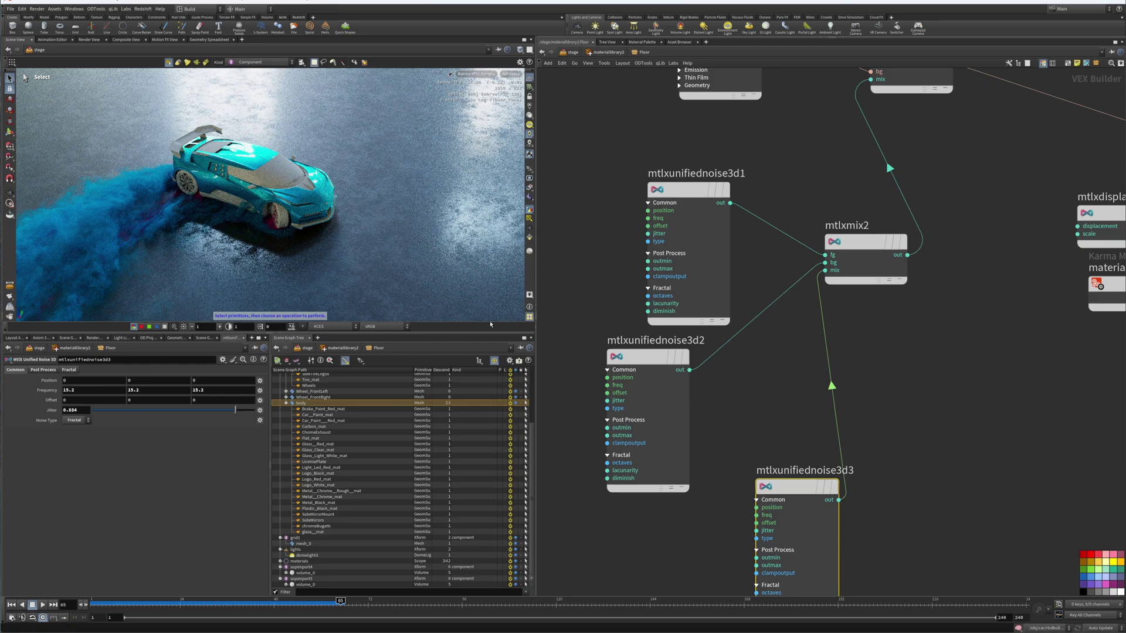
Set the frequency of mtlxunifiednoise3d2 to 5 on all three axes.
left_click(627, 359)
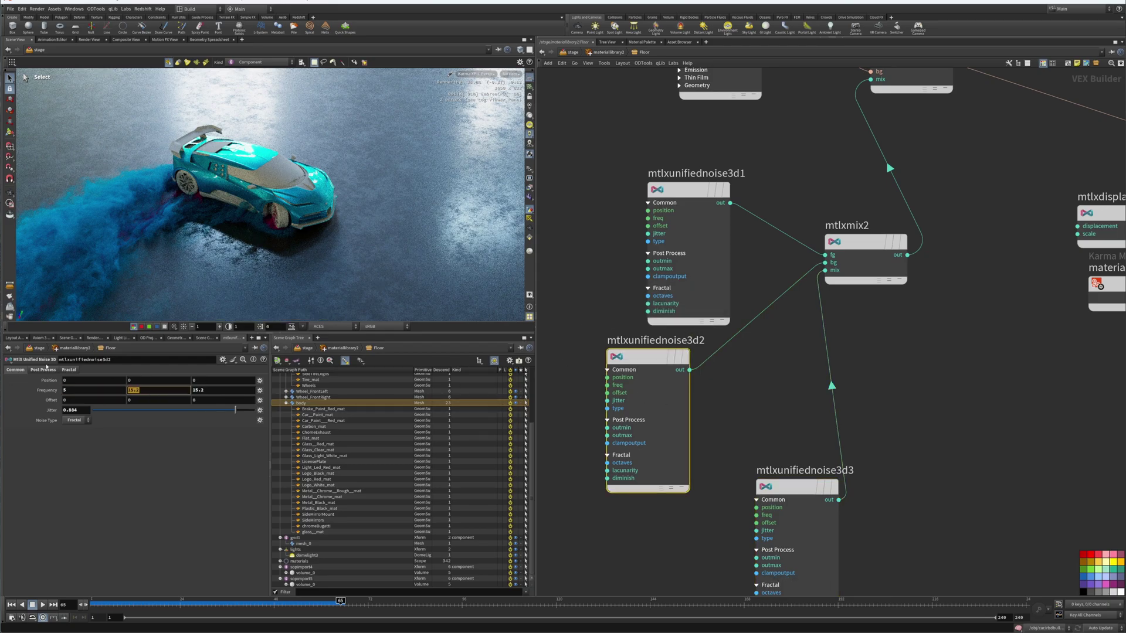
type("5")
key("Tab")
type("5")
key("Return")
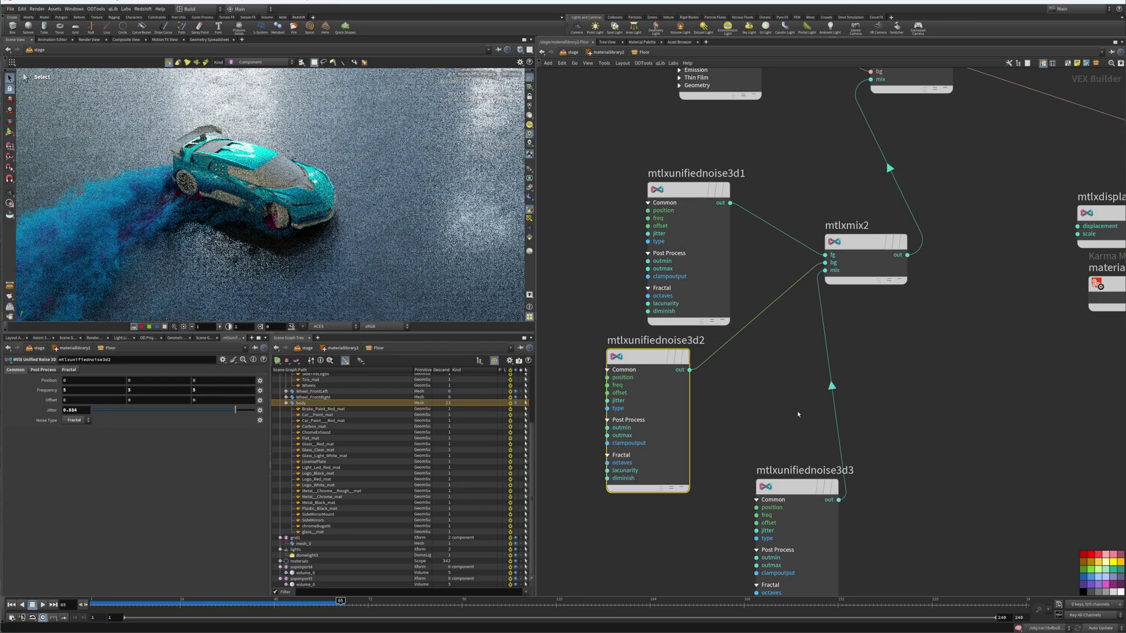
Set mtlxunifiednoise3d3's frequency to 2 on all three axes and lower its output minimum to 0.13.
left_click(795, 487)
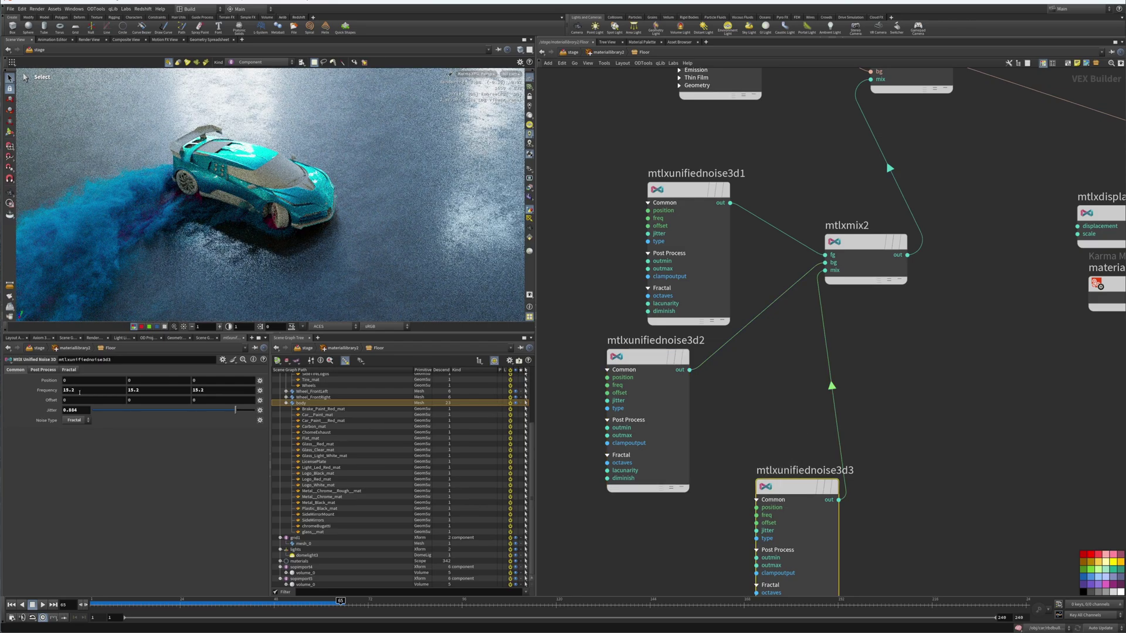
type("2")
key("Tab")
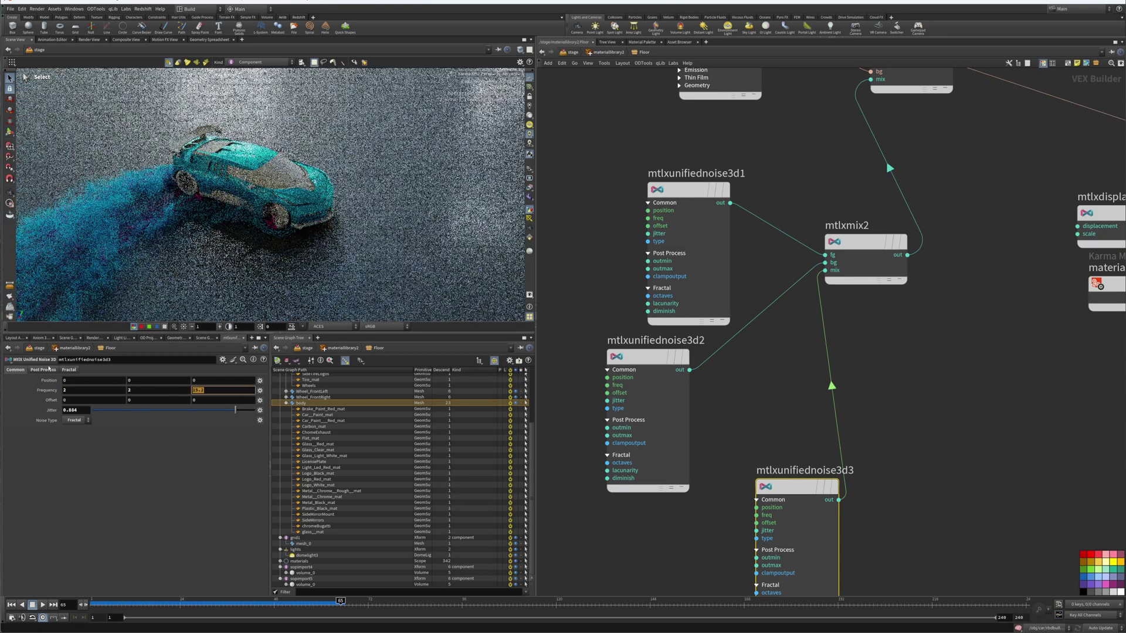
type("2")
key("Tab")
left_click(35, 370)
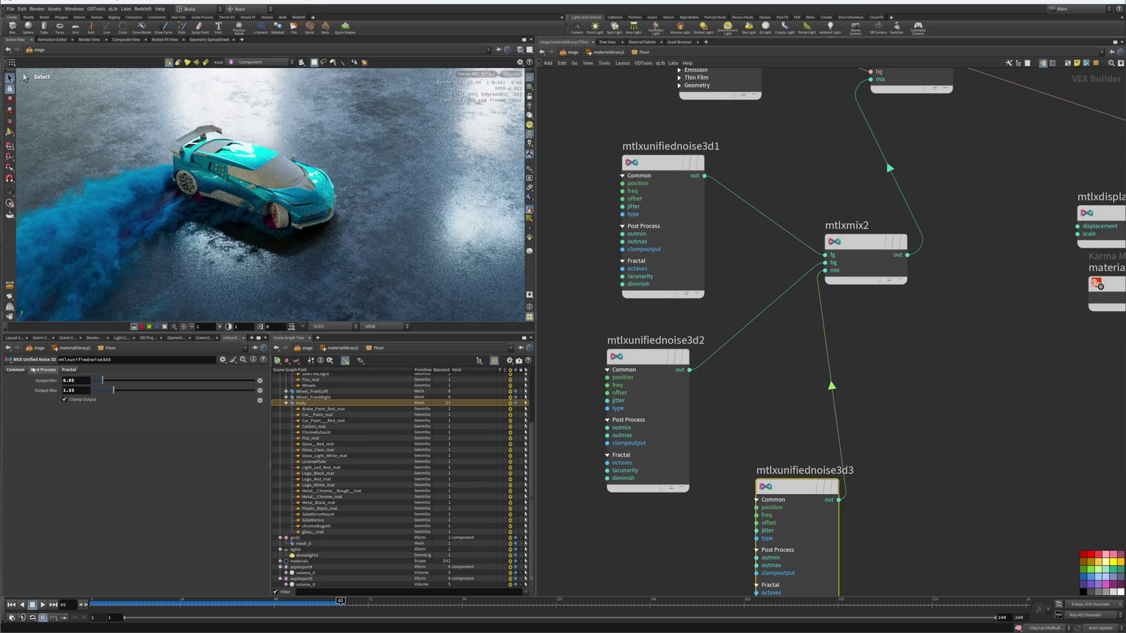
left_click_drag(99, 380, 95, 382)
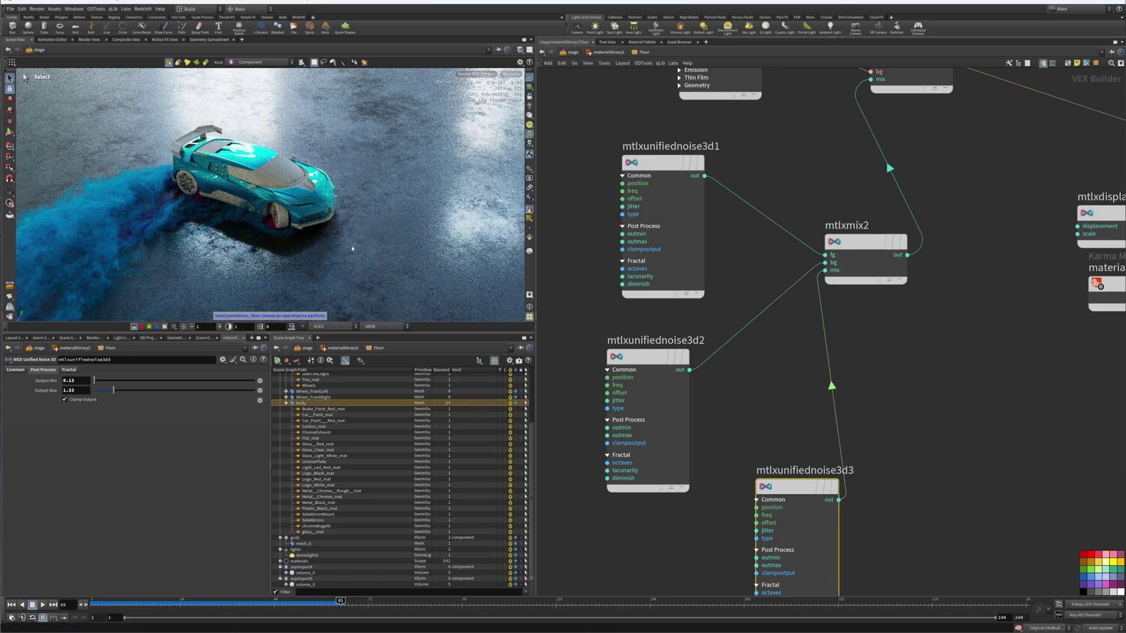
Examine the wet floor's reflections close up around the car and review the Floor shader network.
left_click_drag(326, 231, 347, 274, "alt")
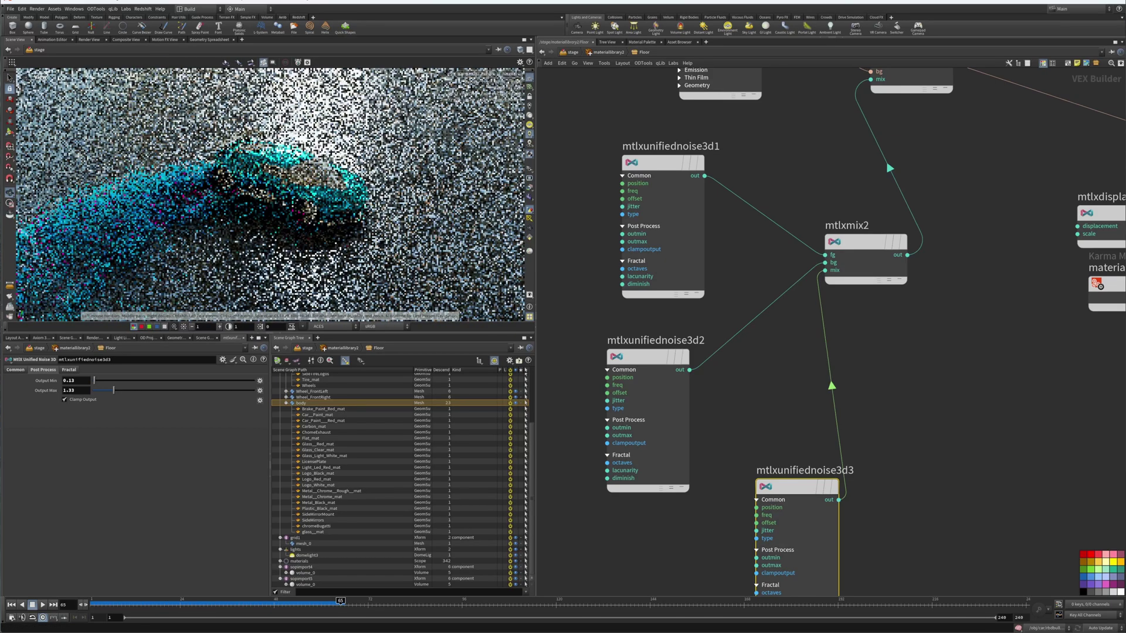
right_click_drag(347, 274, 374, 259, "alt")
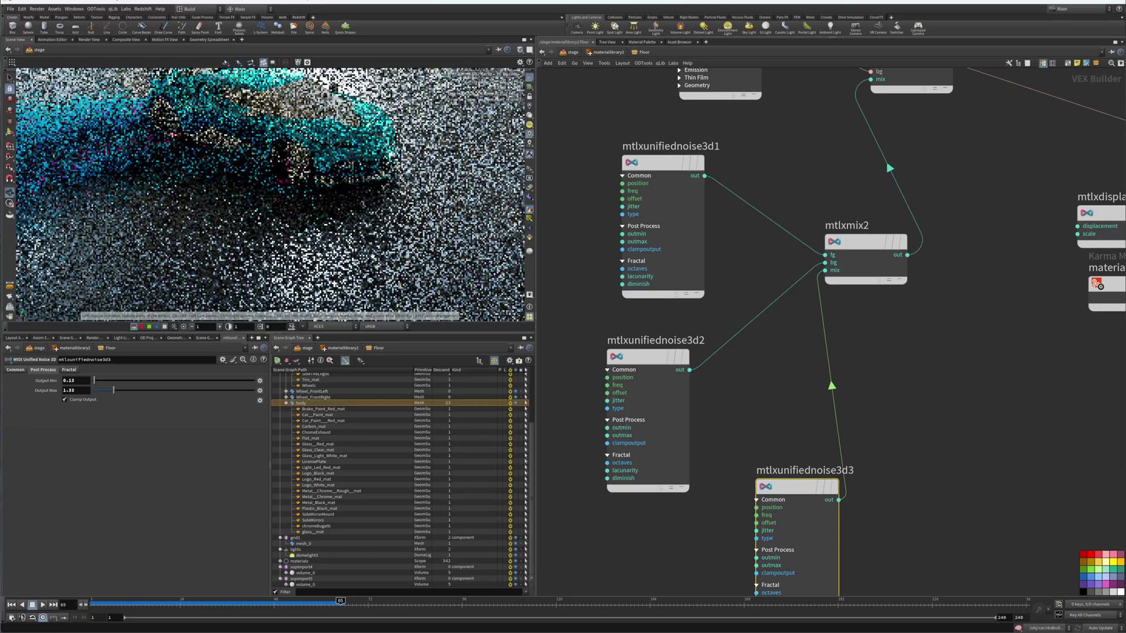
middle_click_drag(375, 258, 359, 237, "alt")
key("s")
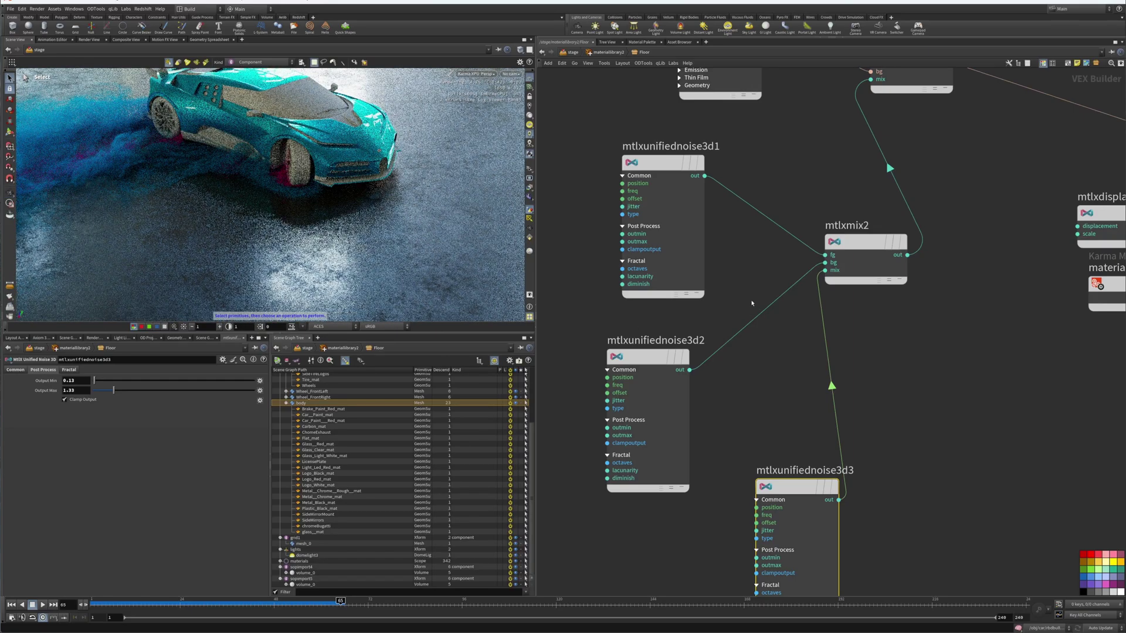
middle_click_drag(738, 198, 729, 404)
scroll(729, 405, "down", 2)
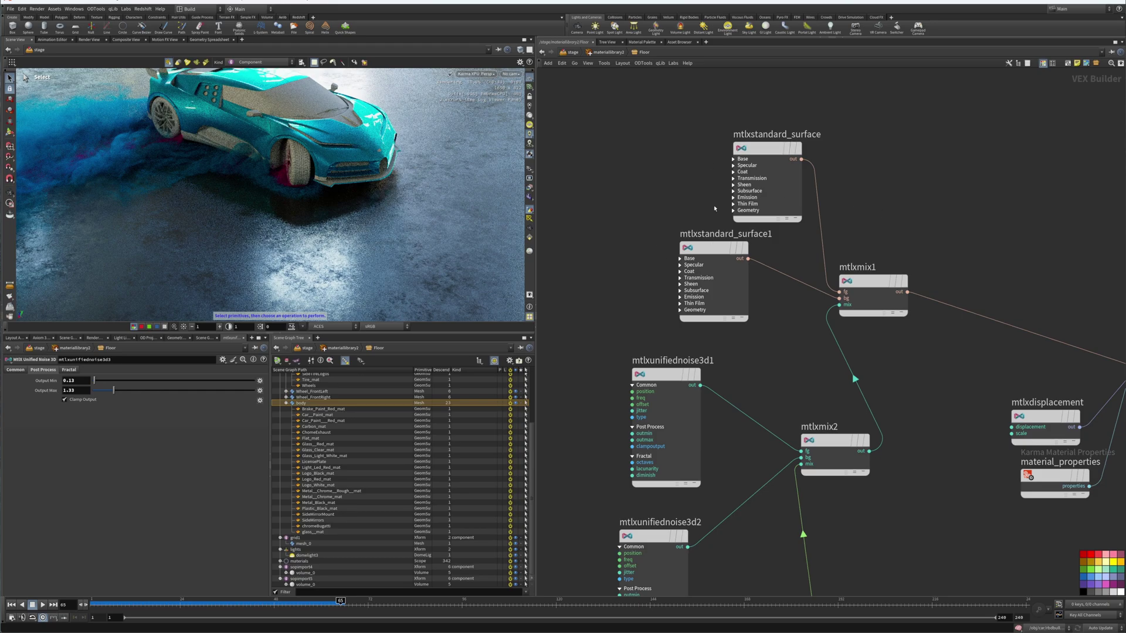
Return to the stage network and wire the sopimport3 and sopimport1 smoke imports into merge1 in the Geo section.
left_click(570, 52)
scroll(759, 277, "down", 2)
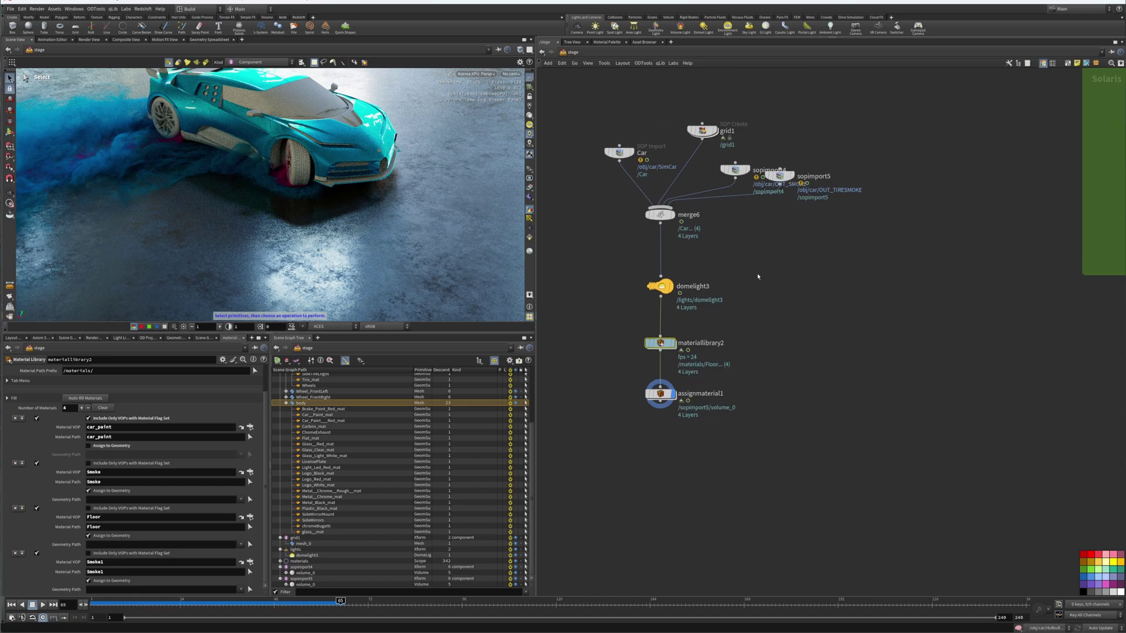
middle_click_drag(766, 272, 647, 332)
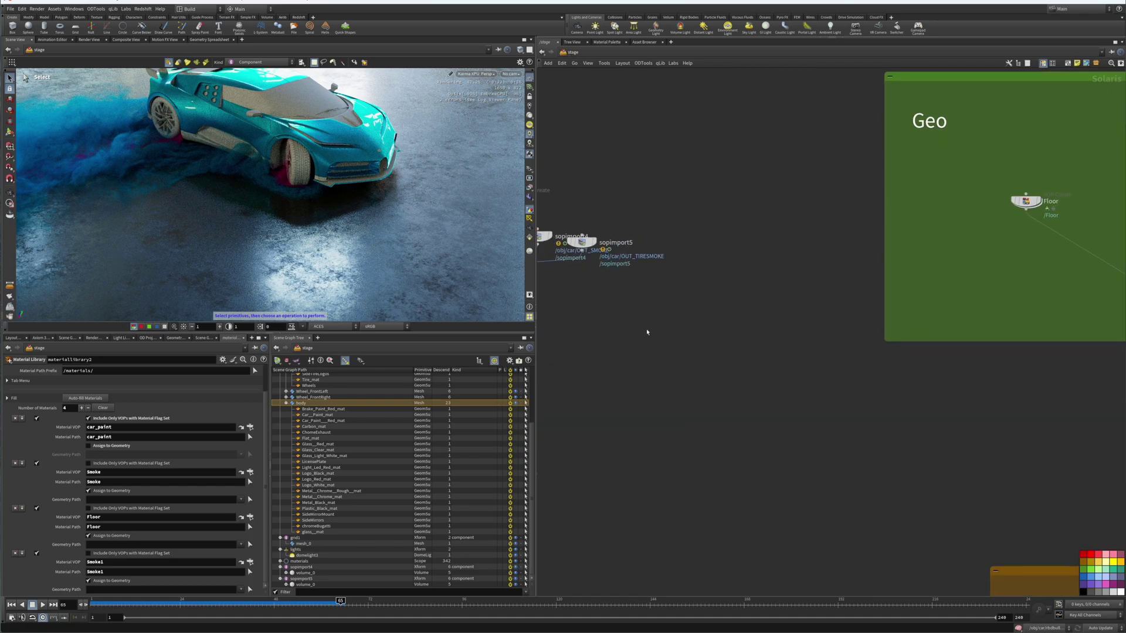
middle_click_drag(750, 274, 590, 298)
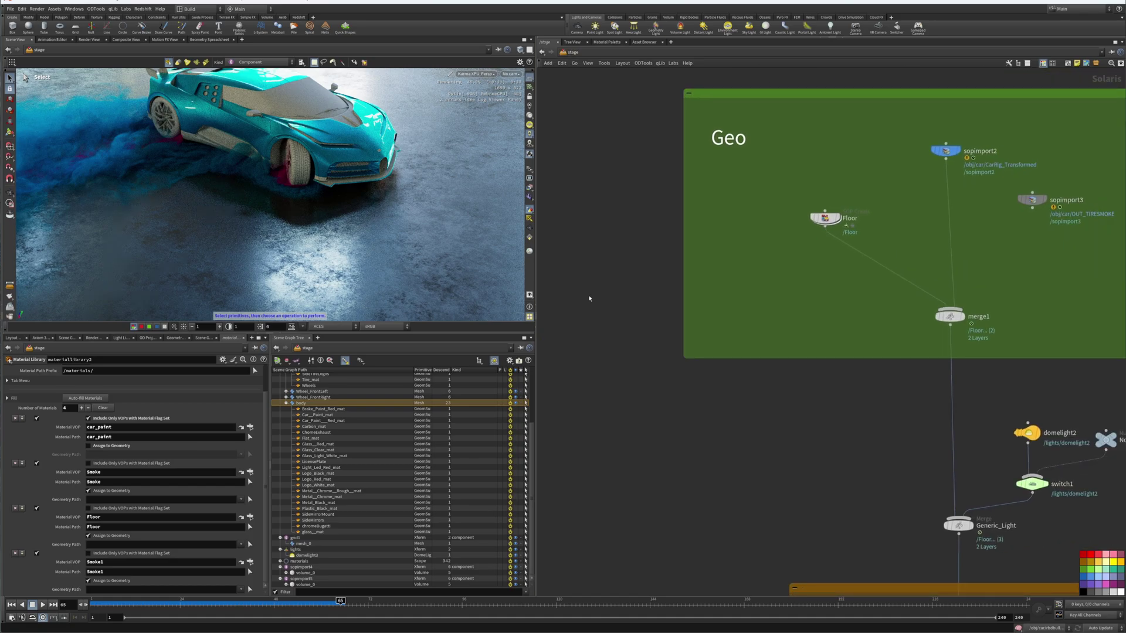
middle_click_drag(1003, 321, 852, 364)
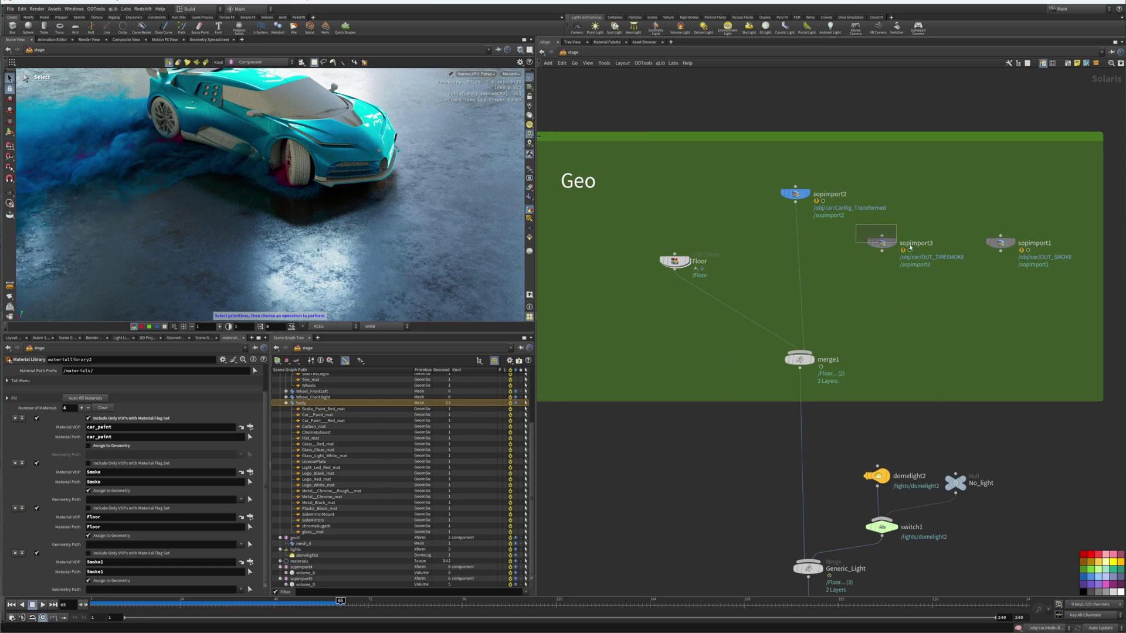
left_click_drag(910, 248, 1017, 268)
left_click_drag(881, 251, 814, 363)
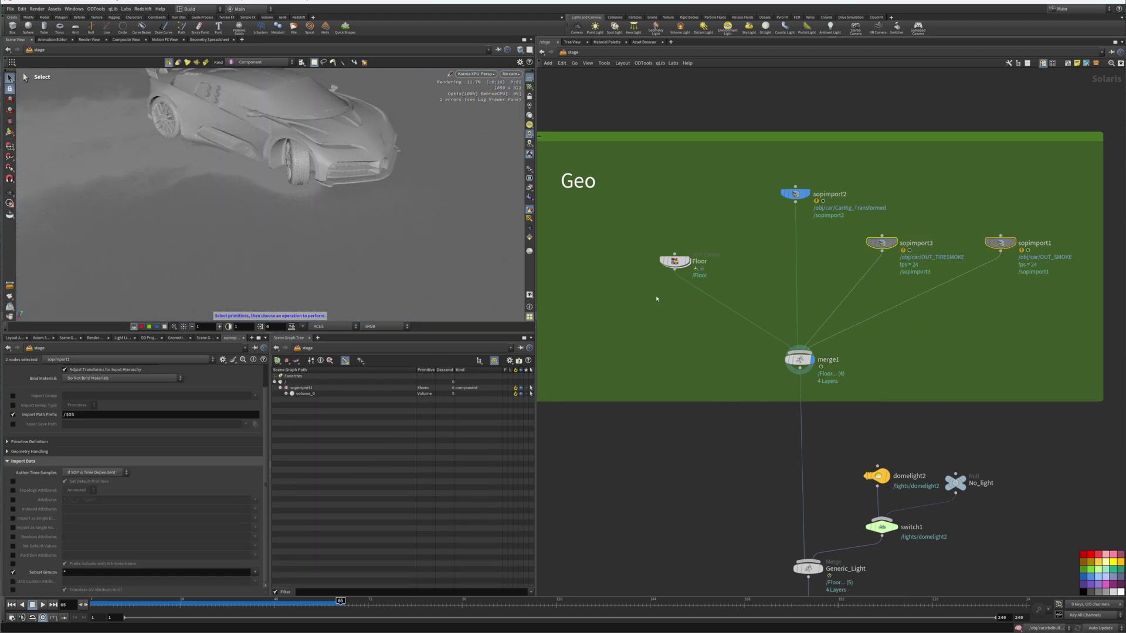
Frame the whole car in the viewport and display the stage at the Generic_Light merge.
key("Escape")
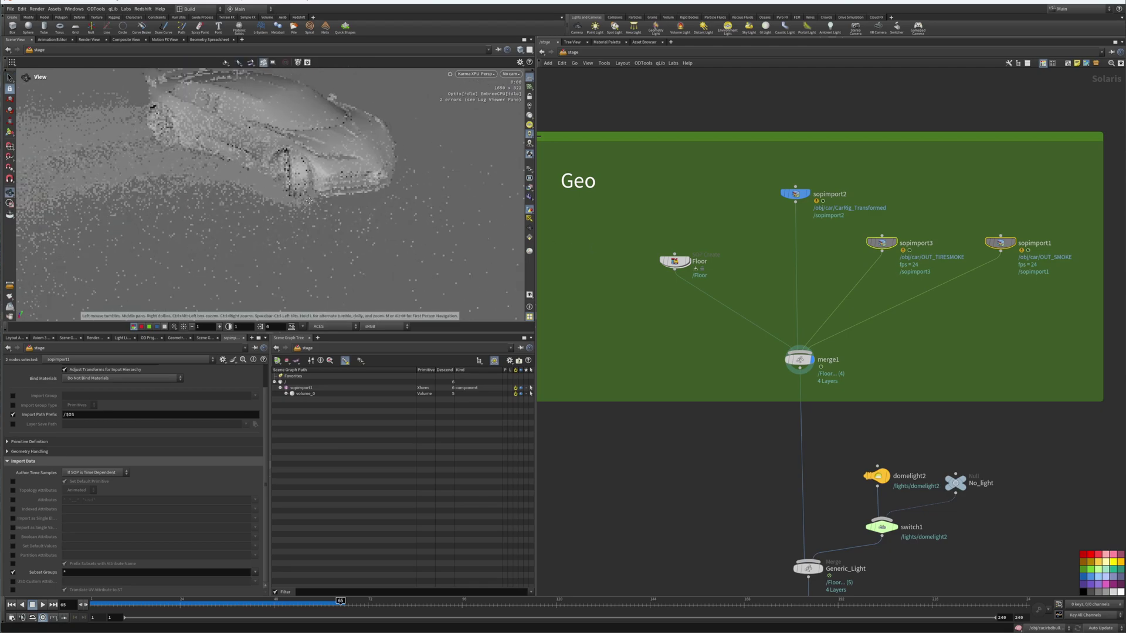
right_click_drag(309, 200, 274, 203, "alt")
middle_click_drag(815, 417, 747, 257)
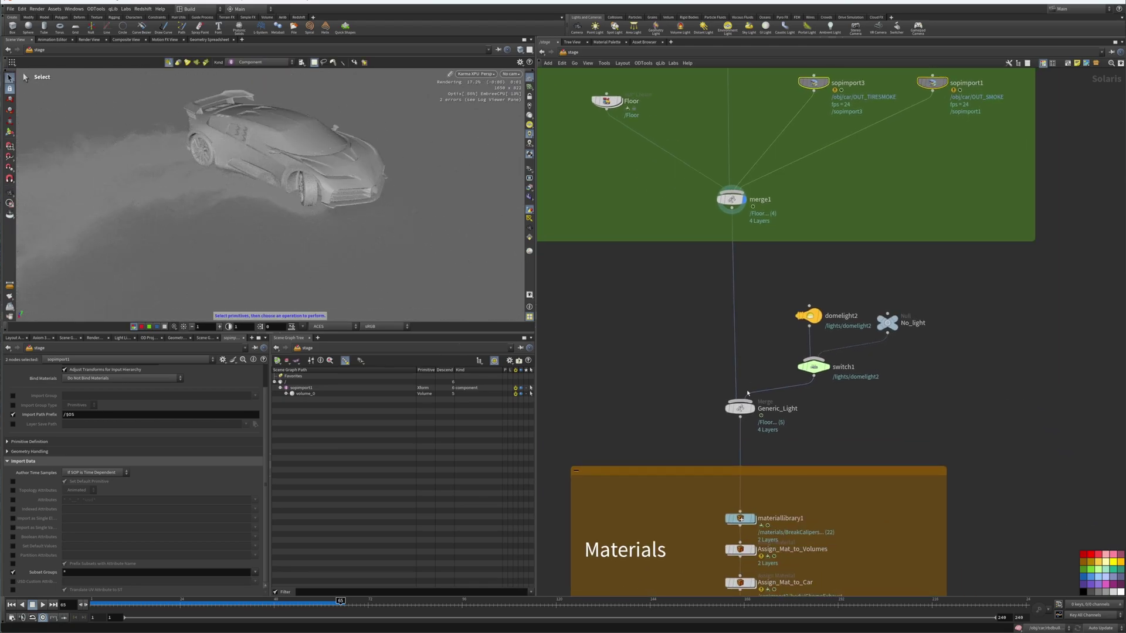
left_click(753, 409)
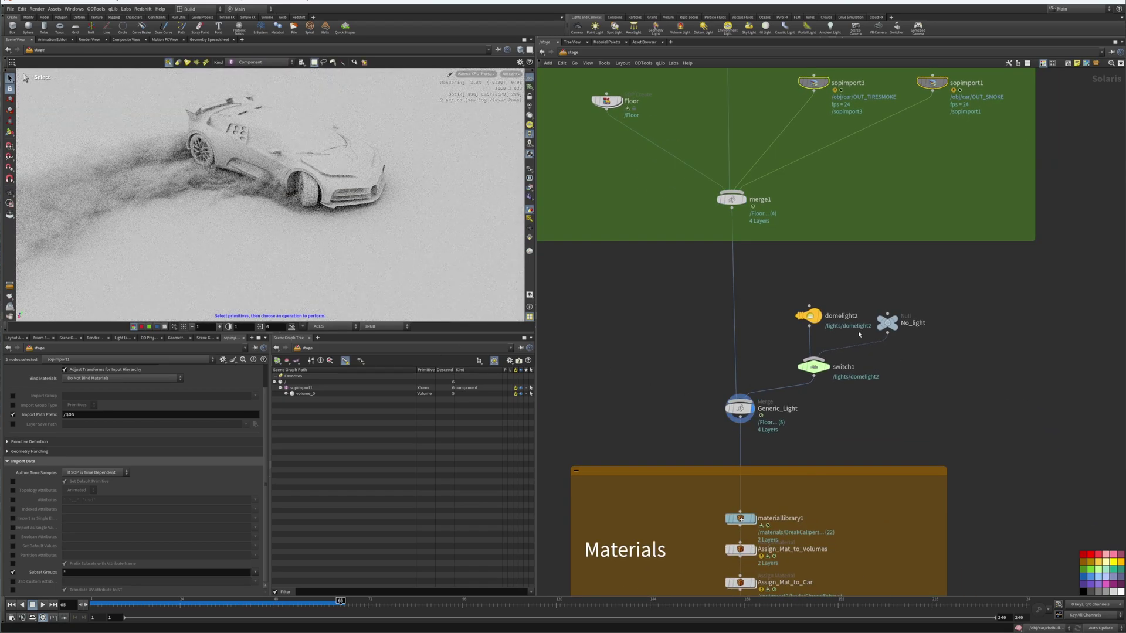
Set switch1's select input to 1 to use the No_light branch.
middle_click_drag(857, 380, 851, 356)
left_click_drag(845, 369, 786, 312)
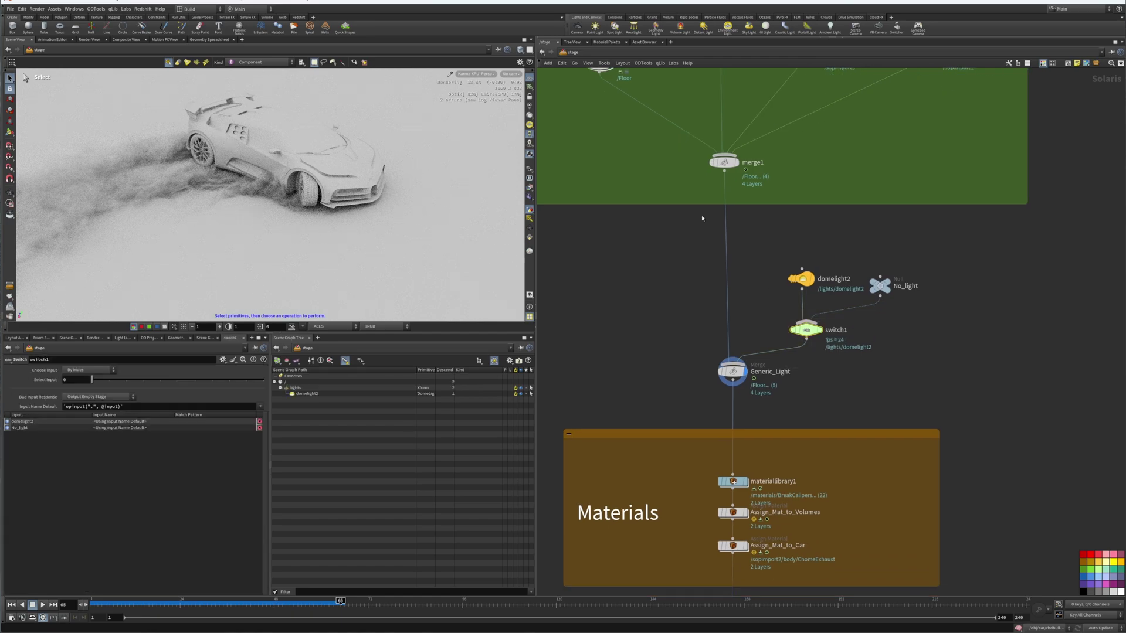
left_click(111, 380)
Display the stage at Assign_Mat_to_Car and set switch1's select input to 0 for the domelight2 lighting.
middle_click_drag(790, 410, 789, 394)
middle_click_drag(720, 558, 692, 401)
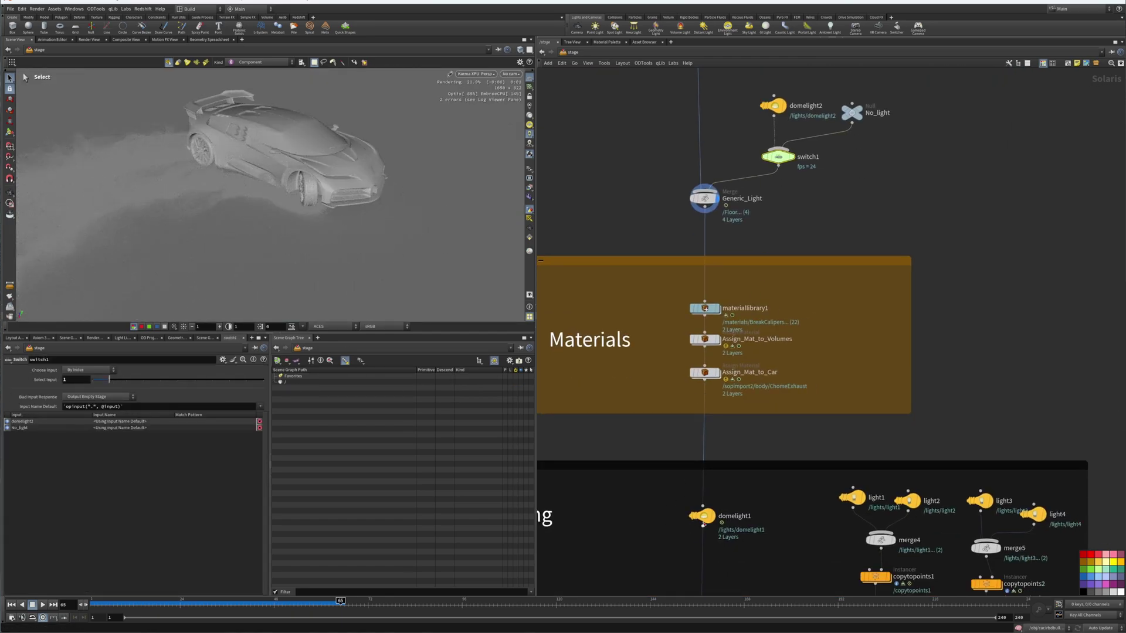
left_click(716, 372)
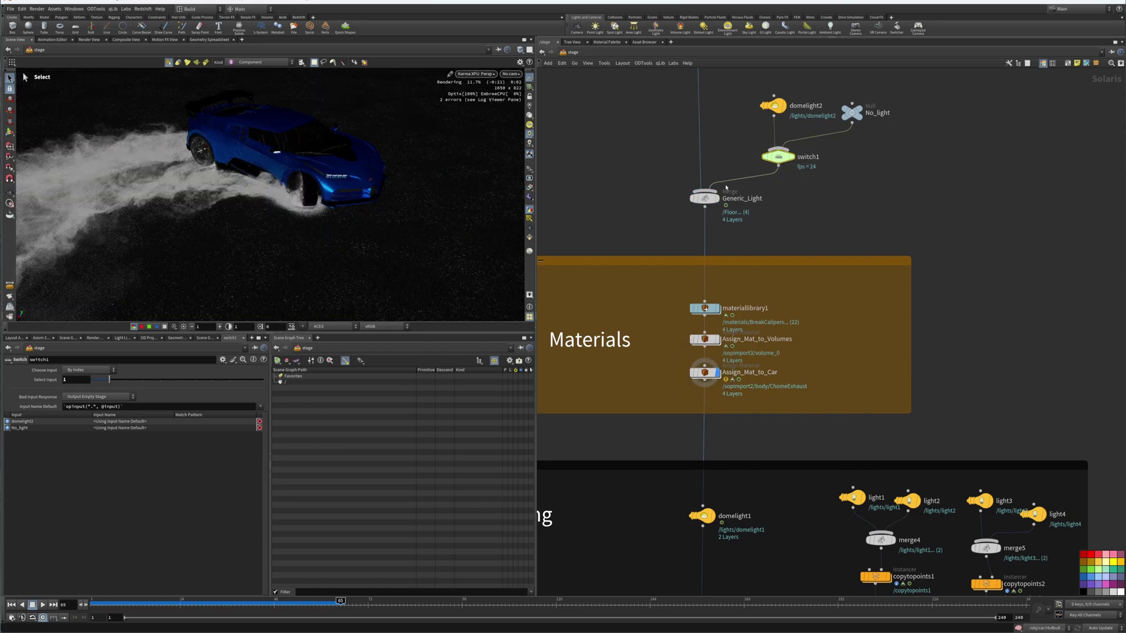
left_click_drag(109, 380, 93, 378)
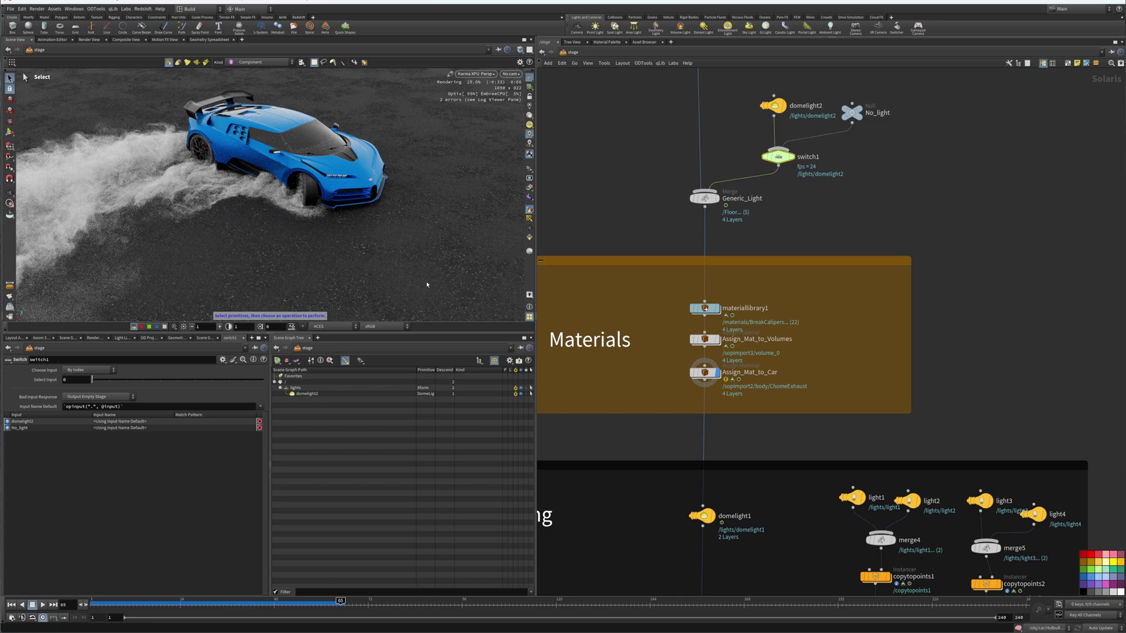
Switch the viewport rendering to Karma XPU and frame the car from its side with the stage displayed at domelight1.
middle_click_drag(737, 399, 757, 357)
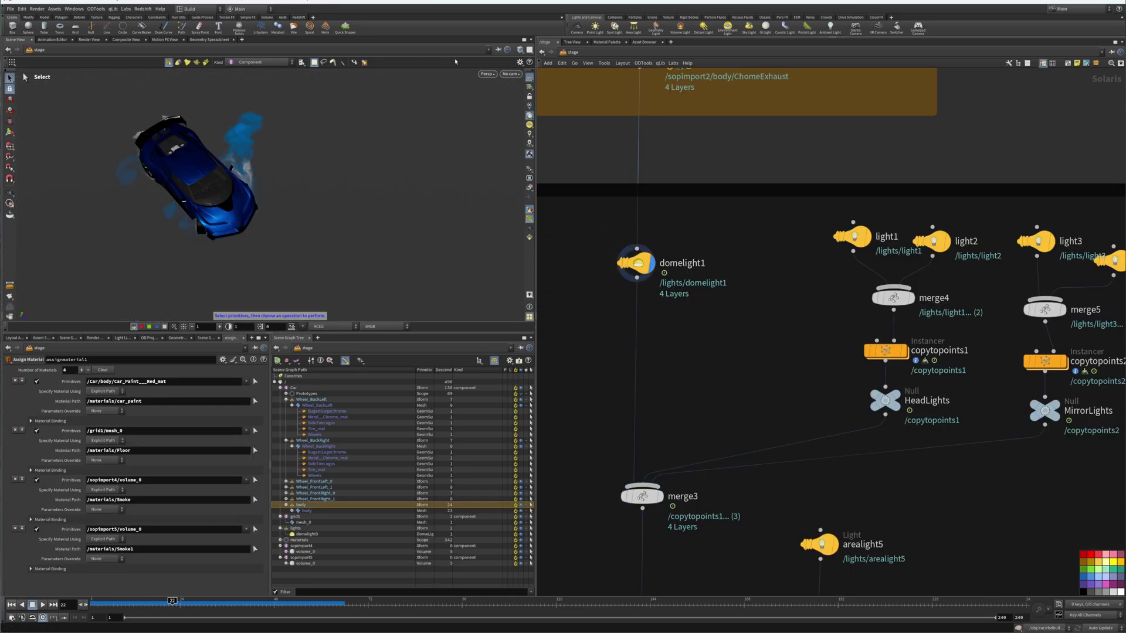
left_click(487, 73)
left_click(495, 118)
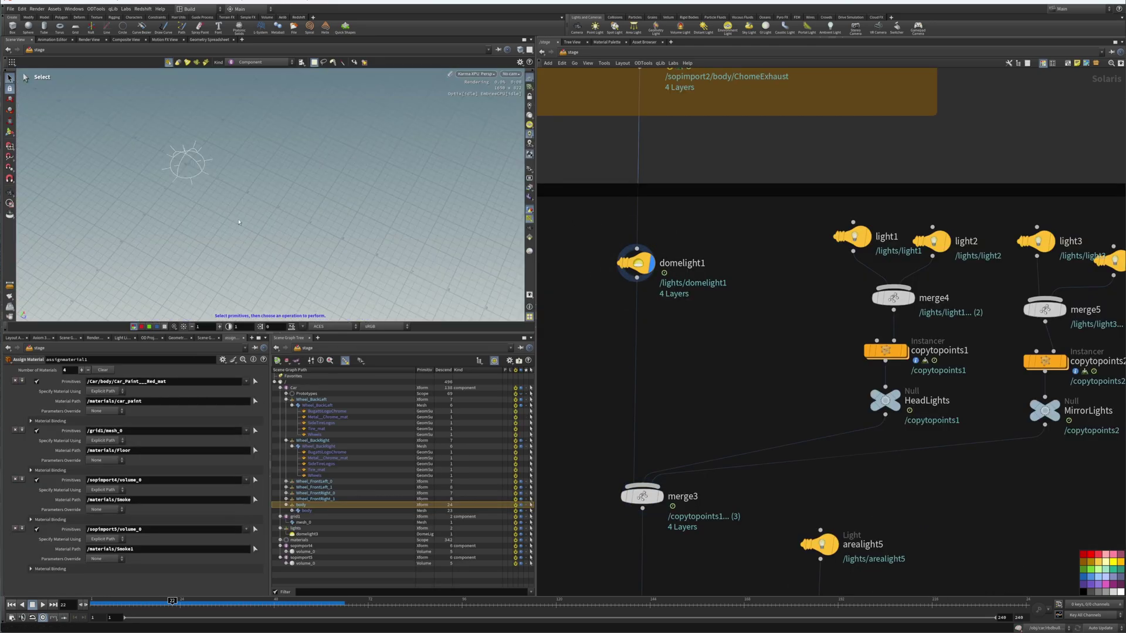
left_click_drag(239, 222, 191, 191, "alt")
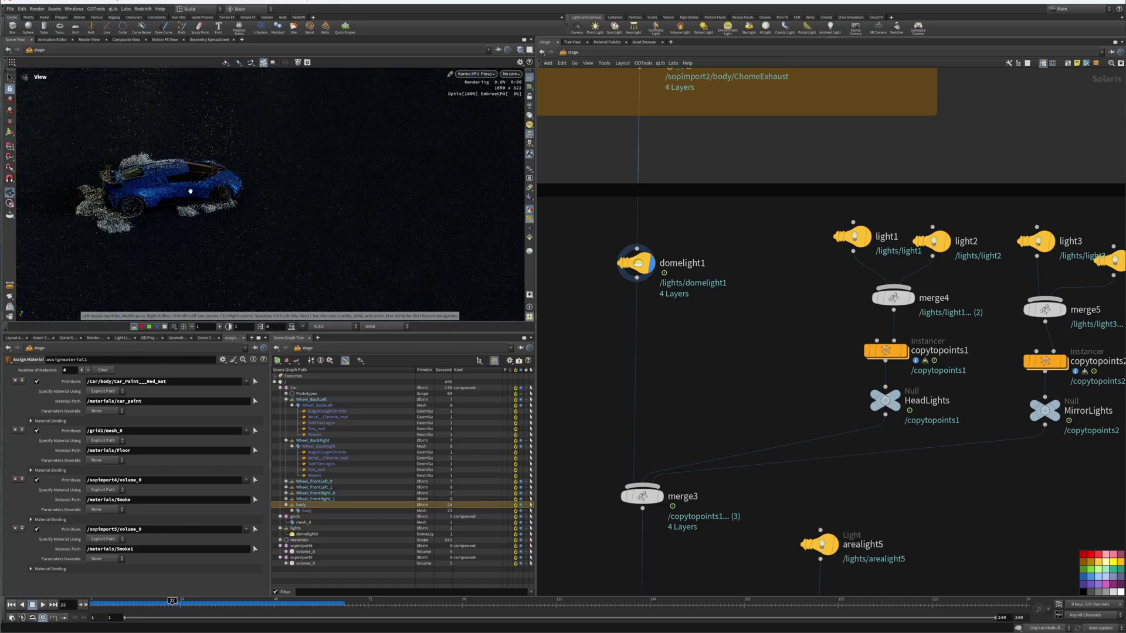
right_click_drag(191, 191, 319, 164, "alt")
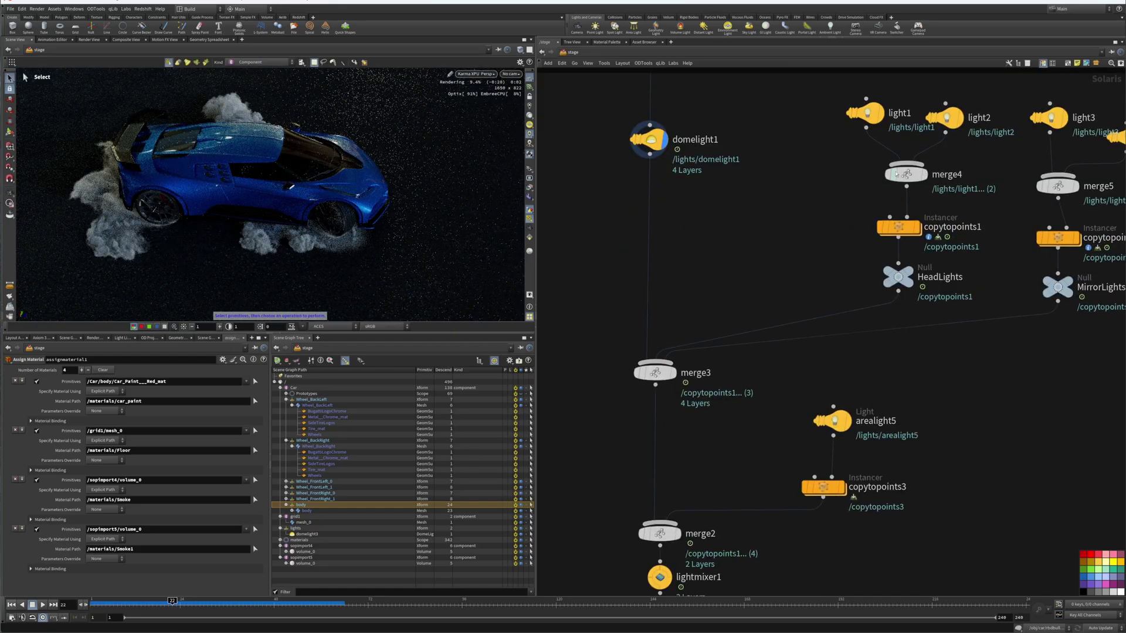
Display the stage at merge3 to include the HeadLights and MirrorLights branches.
left_click(672, 373)
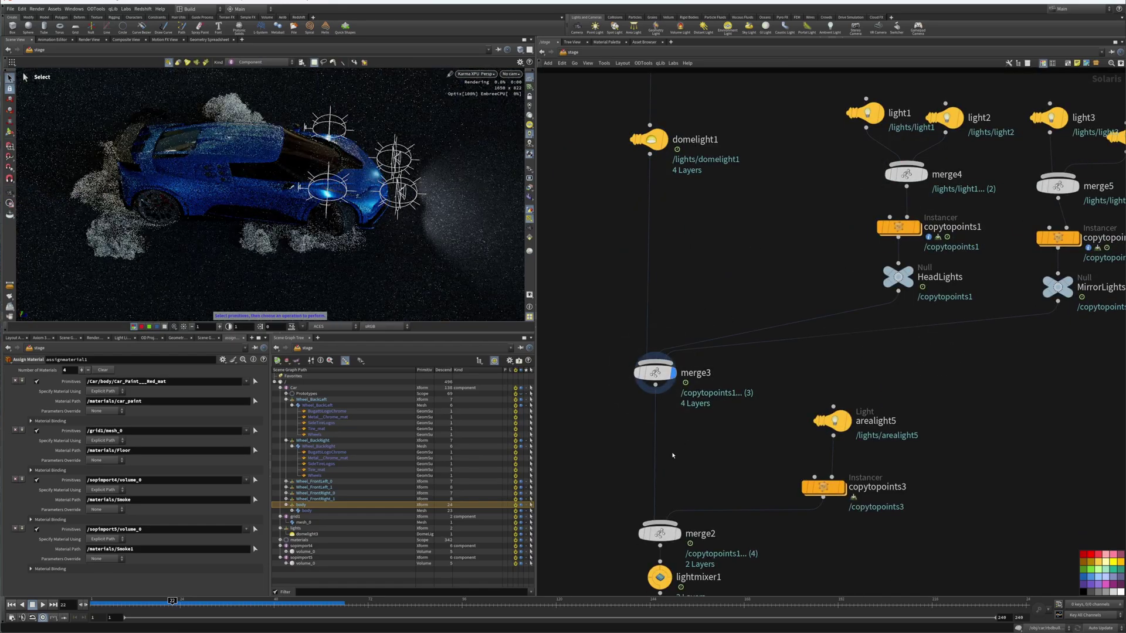
middle_click_drag(956, 333, 819, 394)
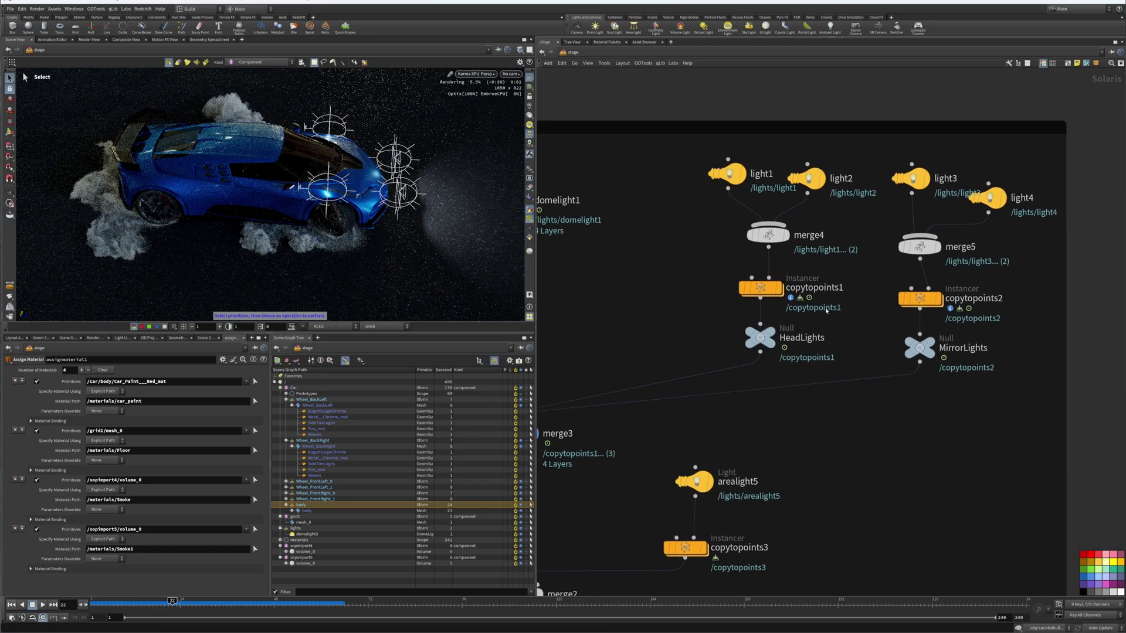
mouse_move(765, 348)
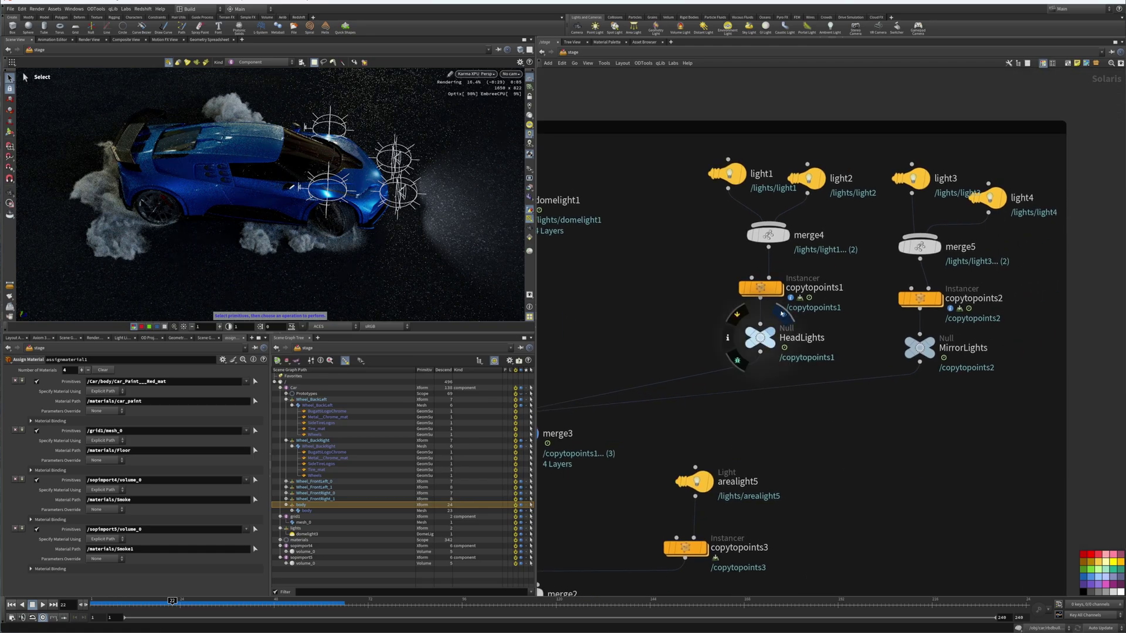
Open the copytopoints1 instancer and follow object_merge1's source path to CarRig_Headlights in the car network.
mouse_move(756, 290)
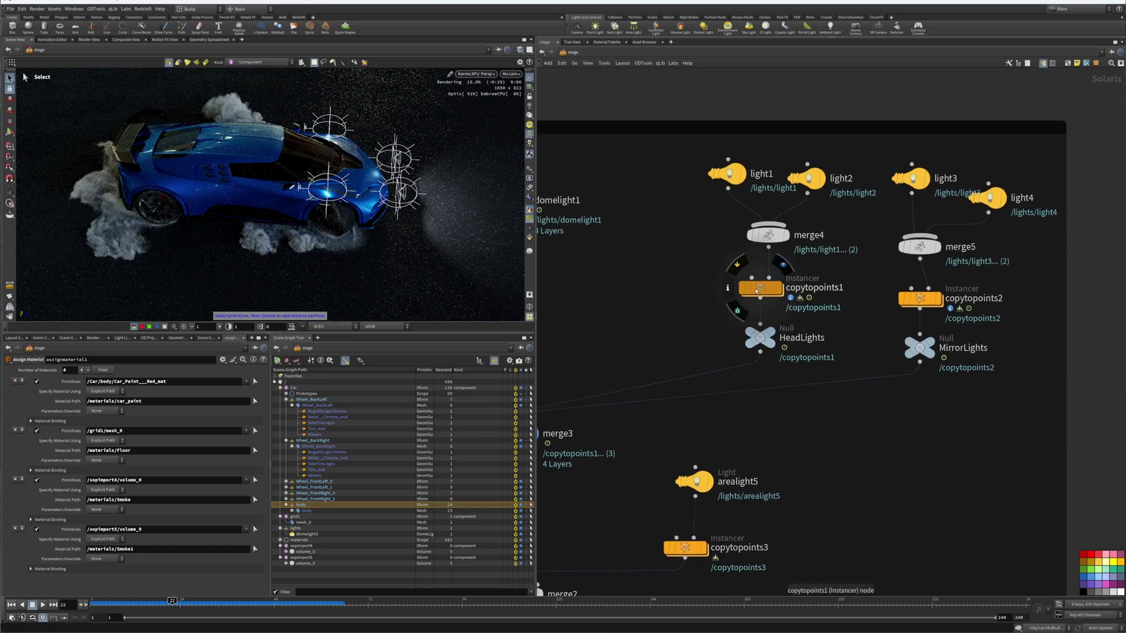
double_click(762, 289)
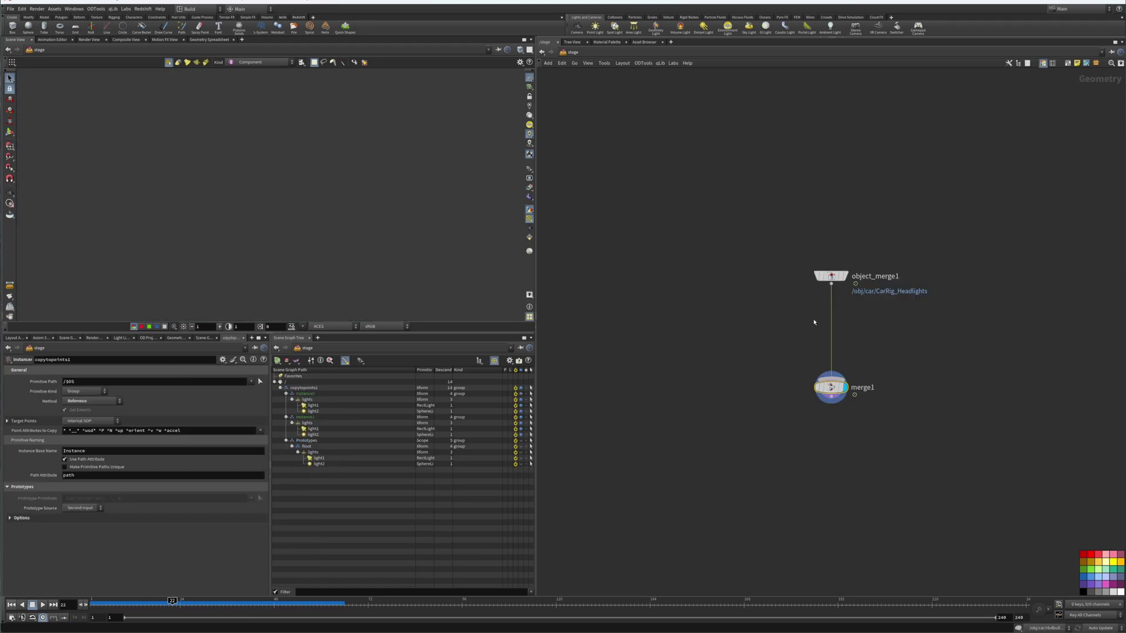
left_click(831, 276)
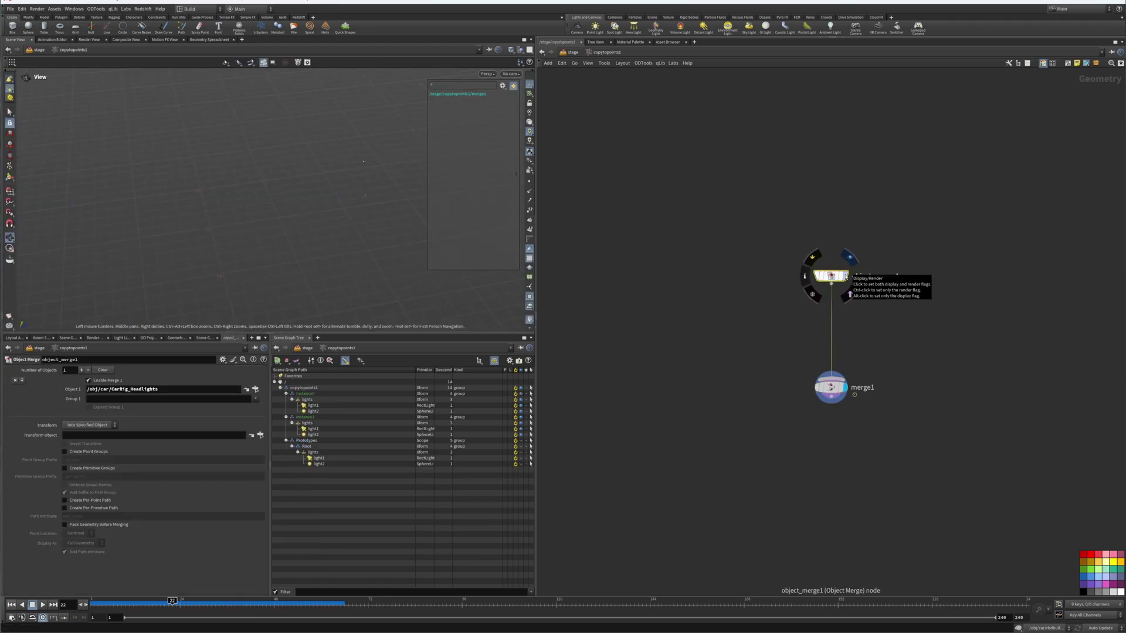
left_click(246, 390)
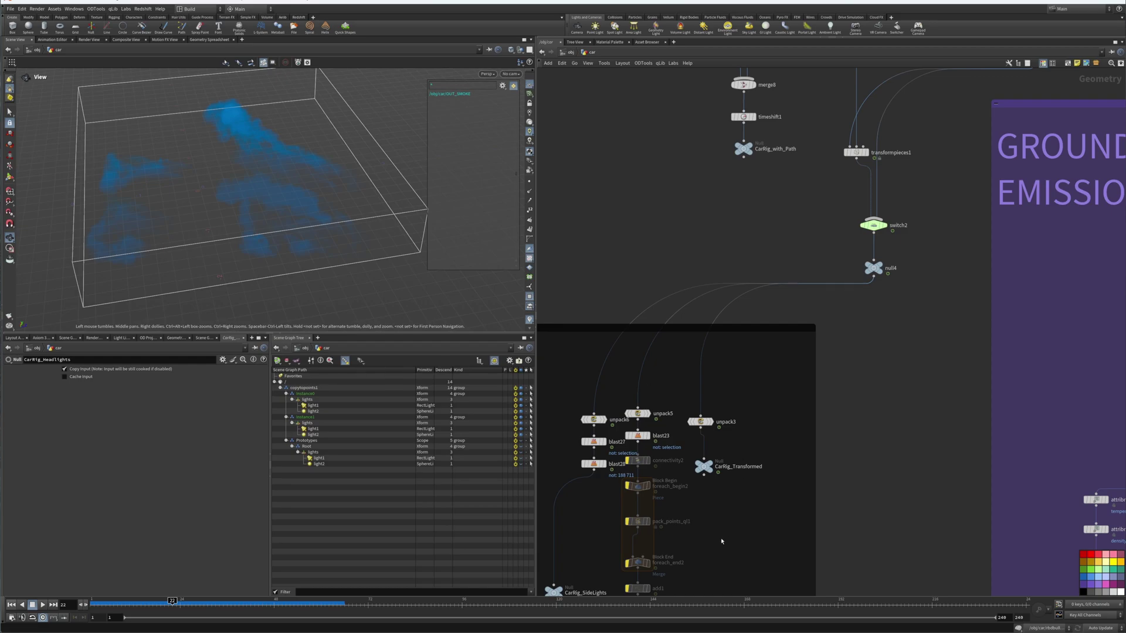
Display the headlight branch stage by stage, from unpack5 through blast23, CarRig_Transformed1, blast24 and blast26 to CarRig_Headlights.
middle_click_drag(722, 541, 792, 345)
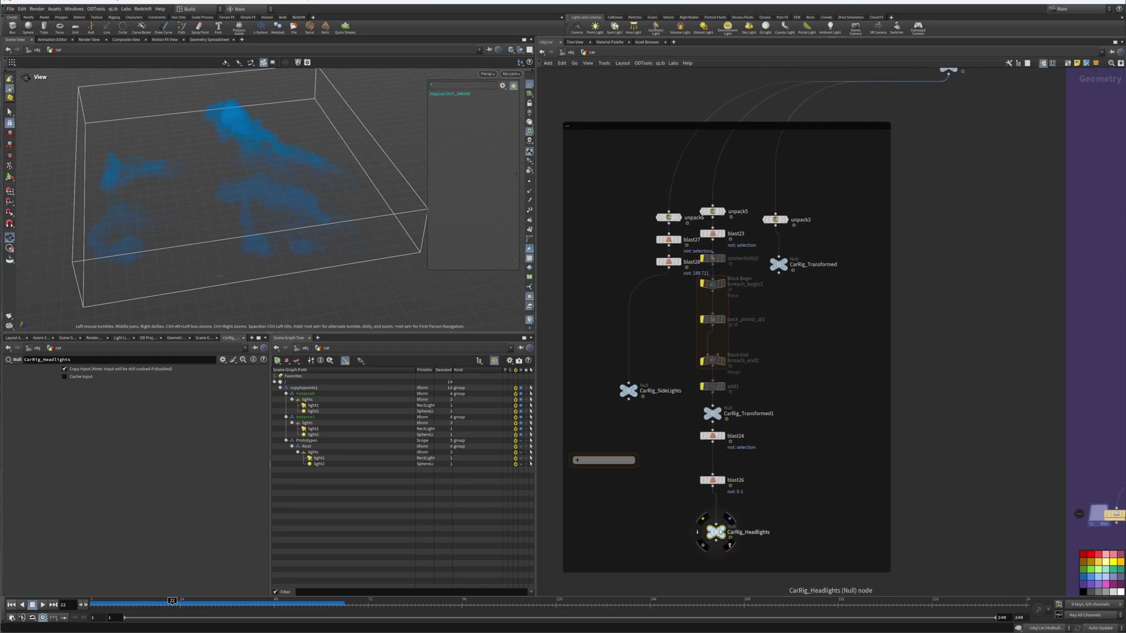
left_click(729, 519)
key("g")
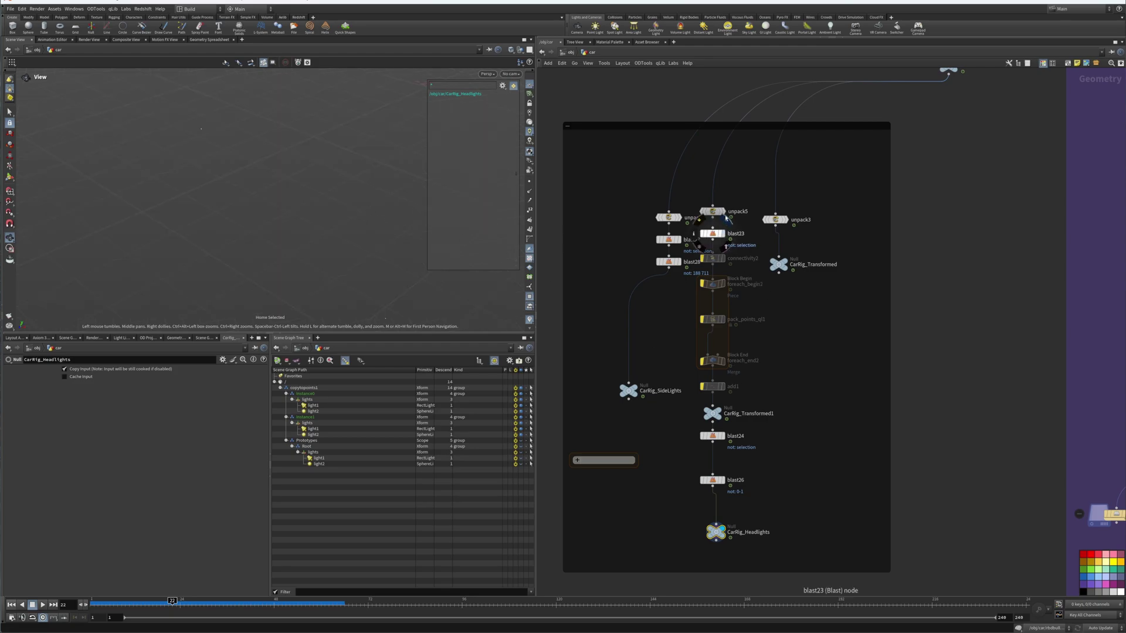
left_click(722, 211)
key("g")
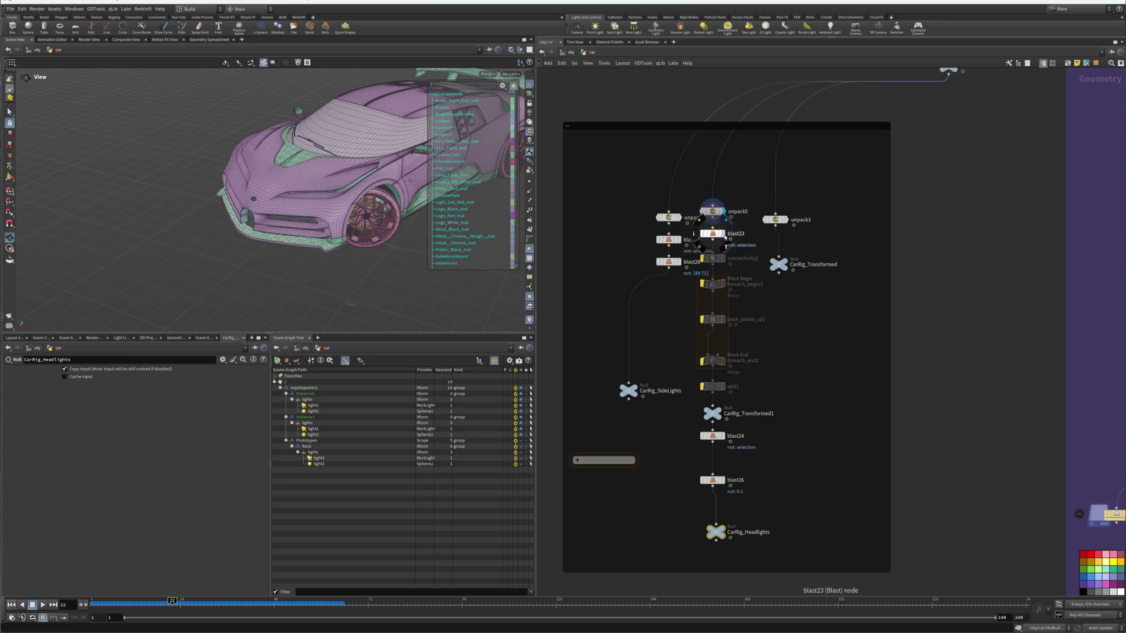
left_click(721, 233)
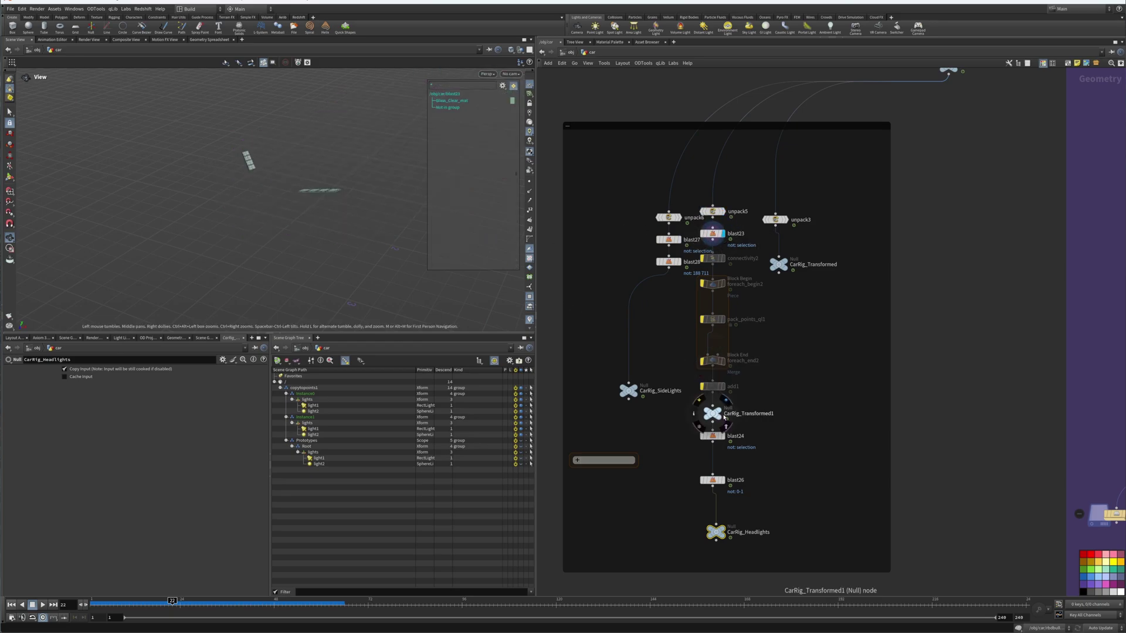
left_click(721, 412)
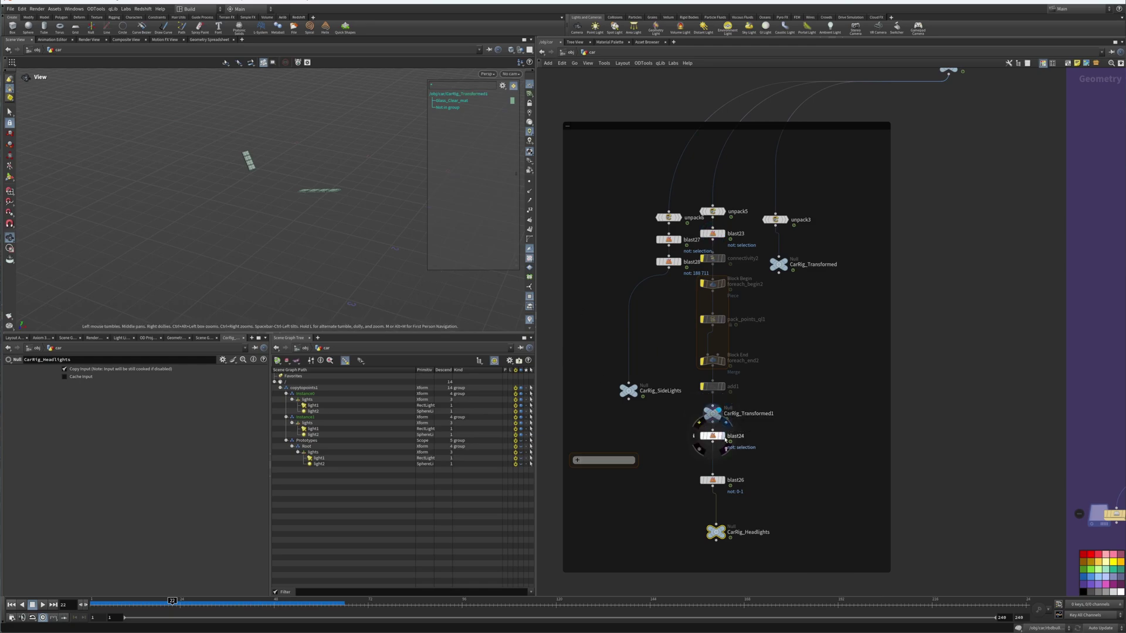
left_click(721, 436)
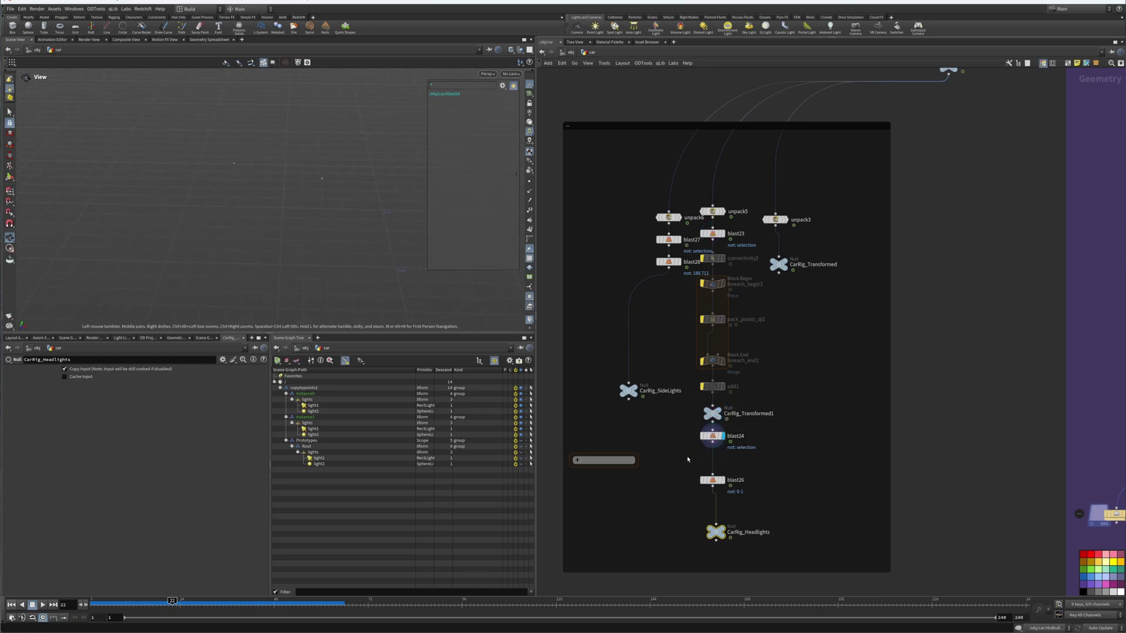
left_click(712, 480)
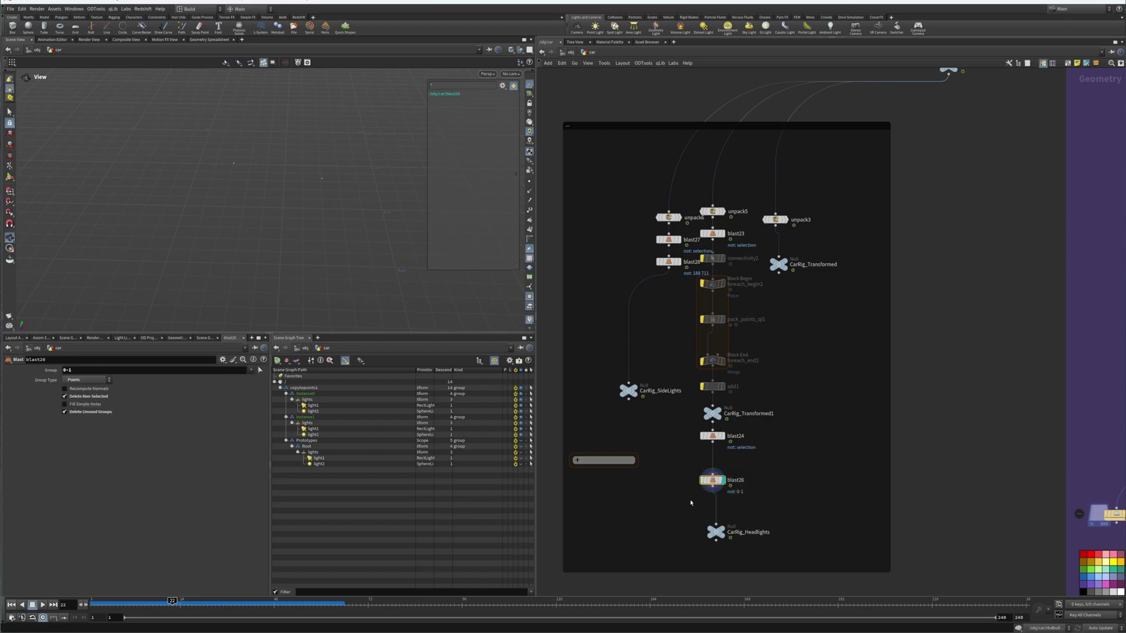
left_click(725, 530)
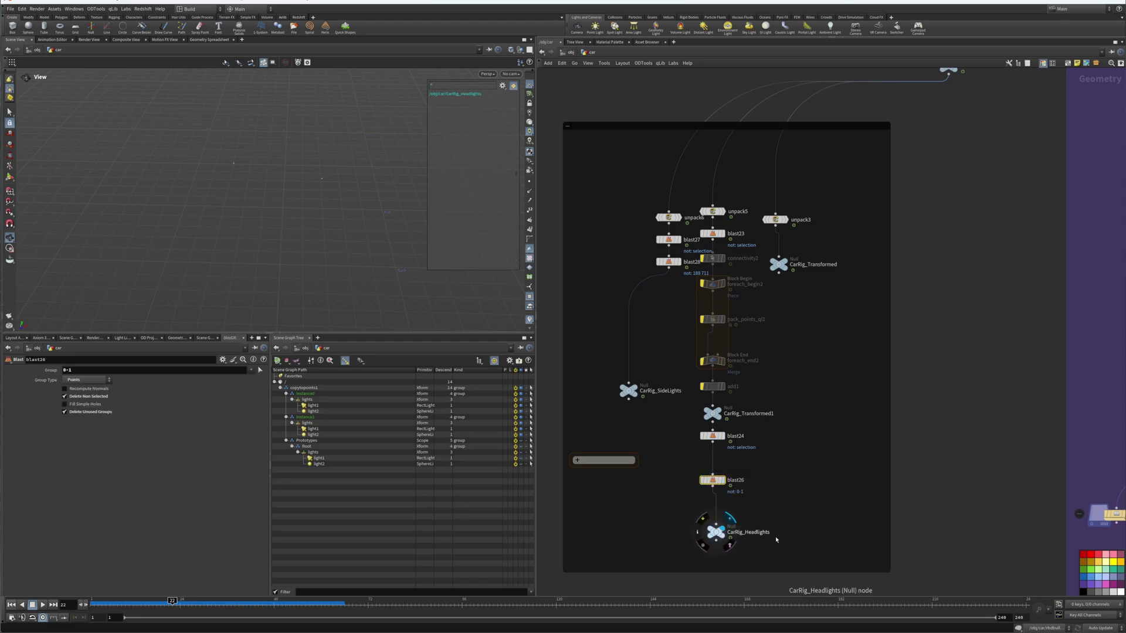
Display the side-light branch stage by stage, from unpack6 through blast27 and blast28 to CarRig_SideLights.
left_click(637, 391)
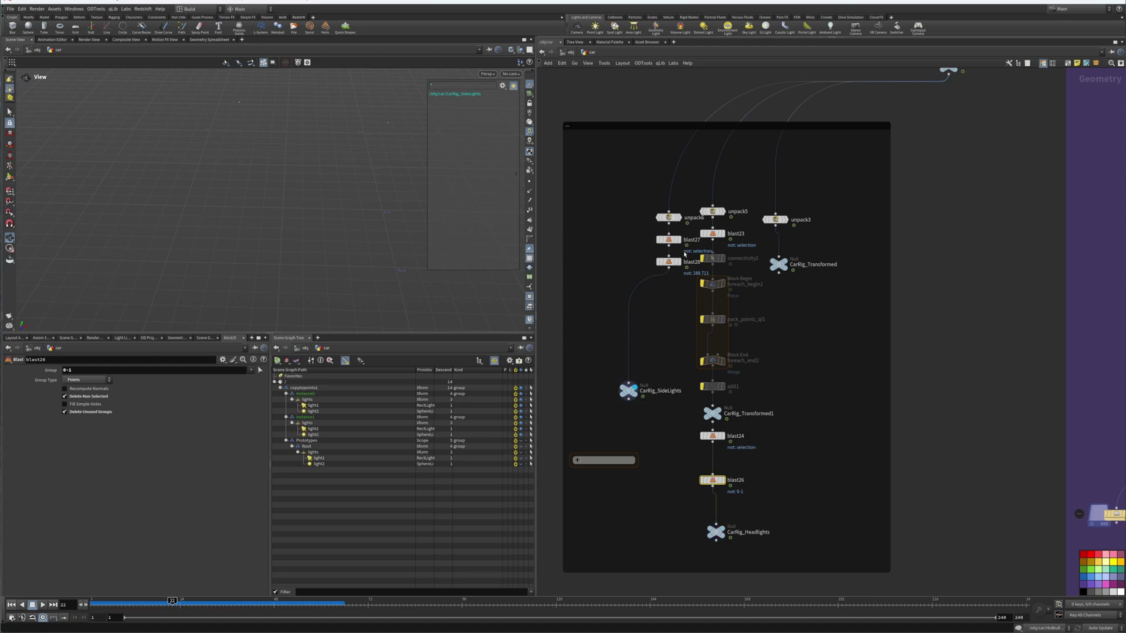
left_click(678, 217)
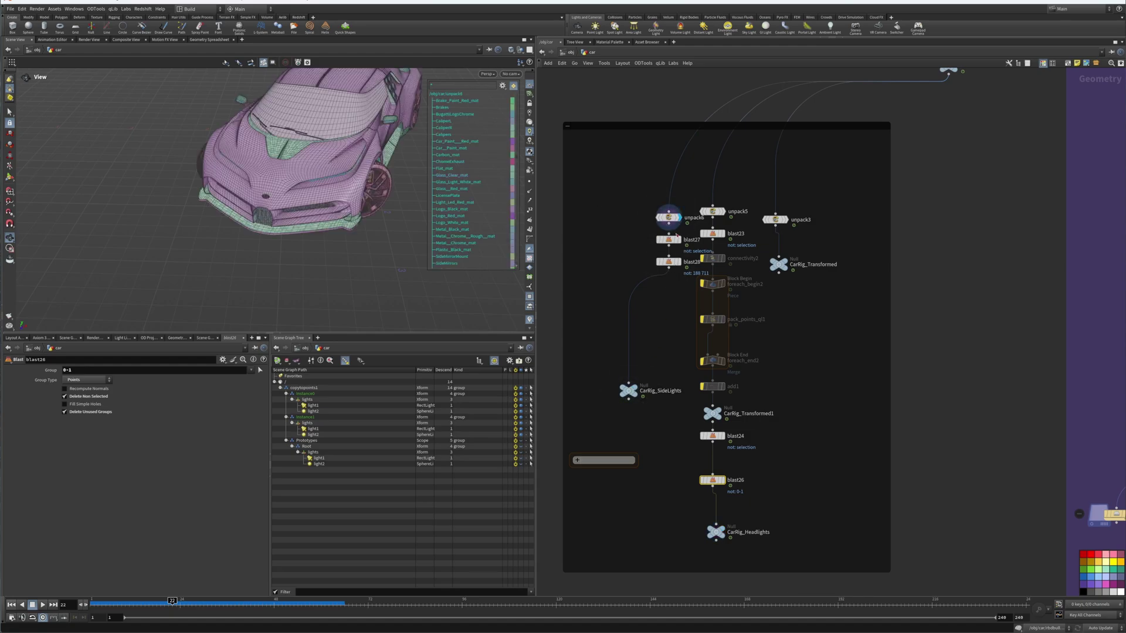
left_click(677, 240)
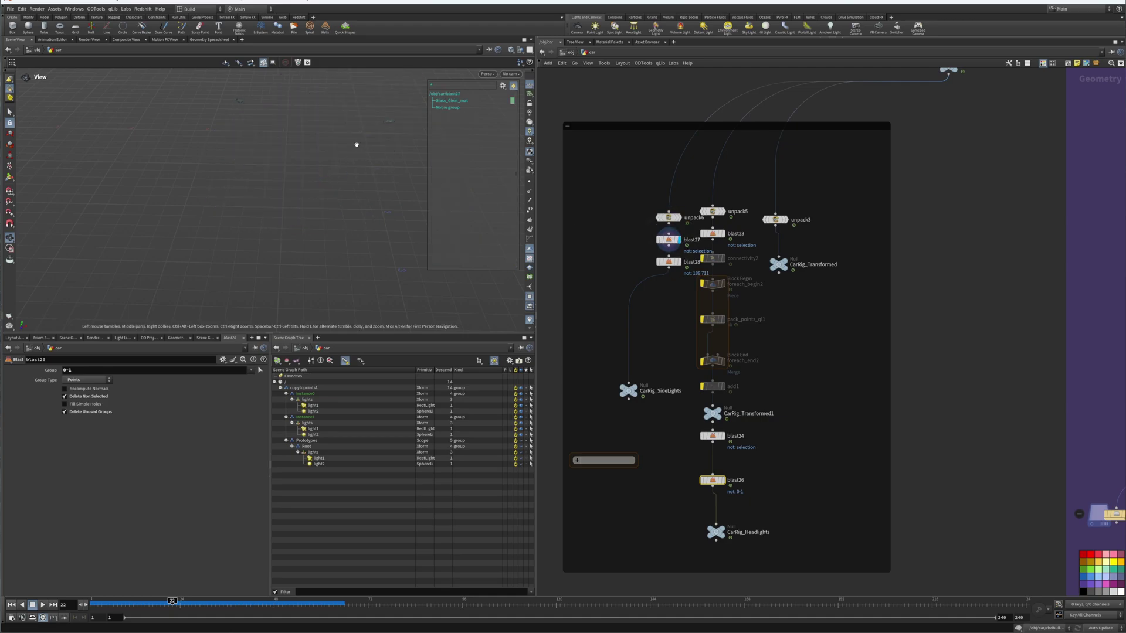
left_click(677, 261)
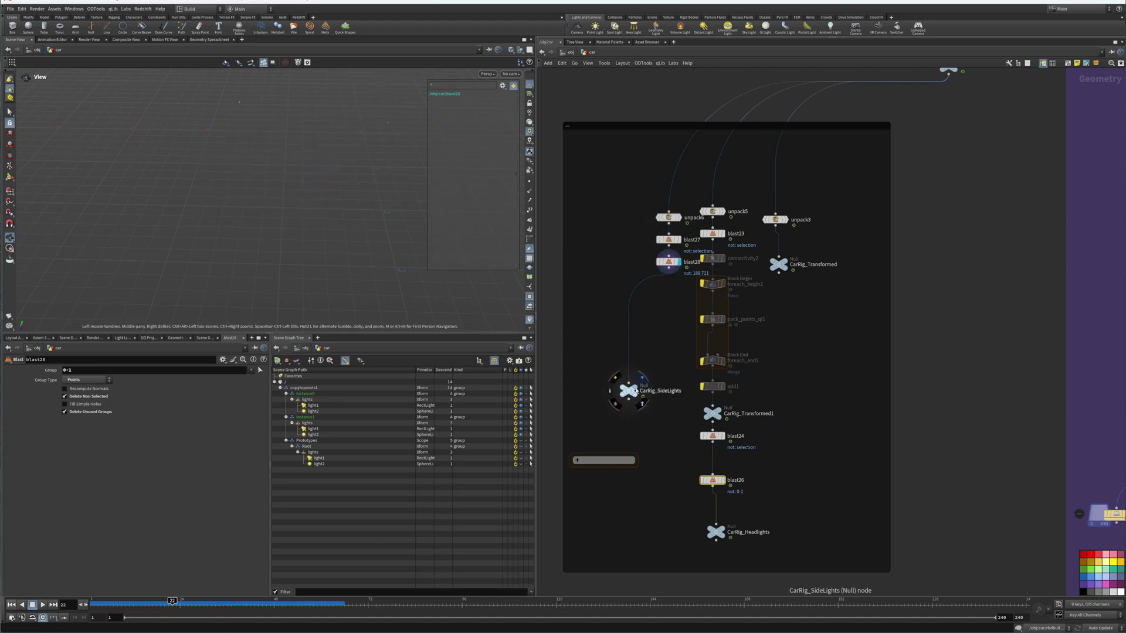
left_click(638, 392)
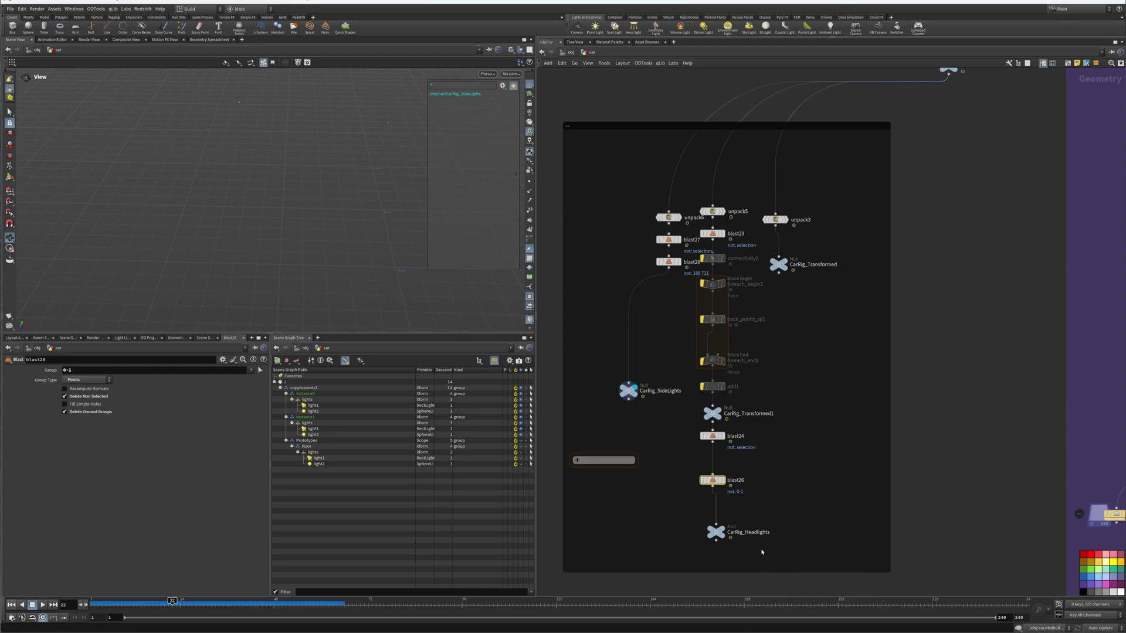
Return to the stage network and check the object merge sources inside copytopoints1 and copytopoints2.
left_click_drag(762, 552, 692, 515)
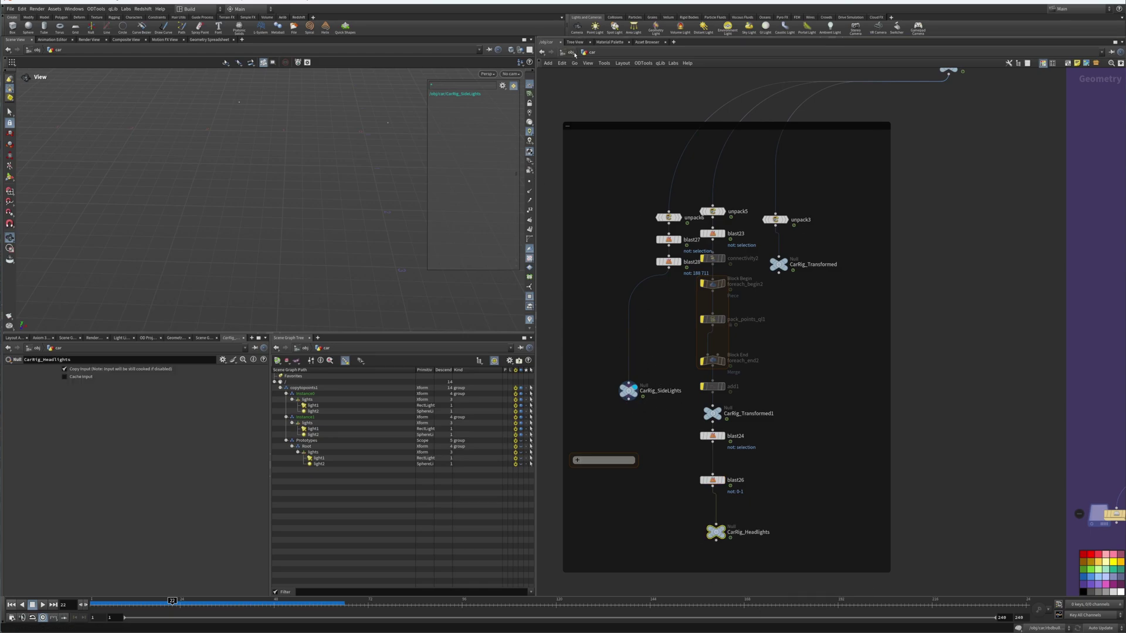
left_click(572, 53)
left_click(587, 110)
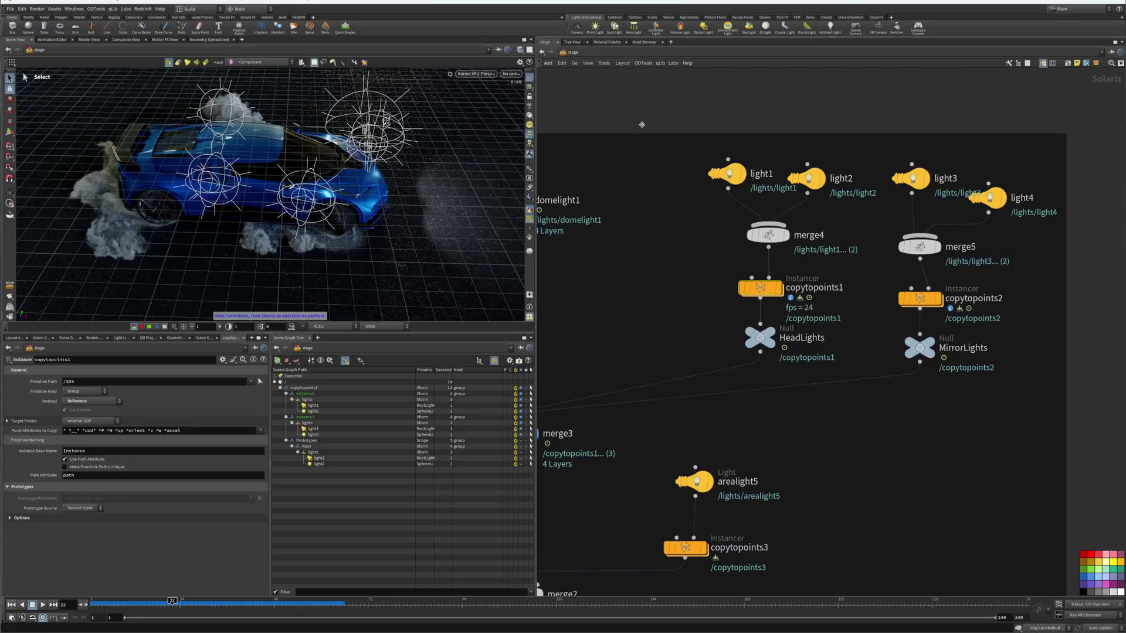
double_click(762, 288)
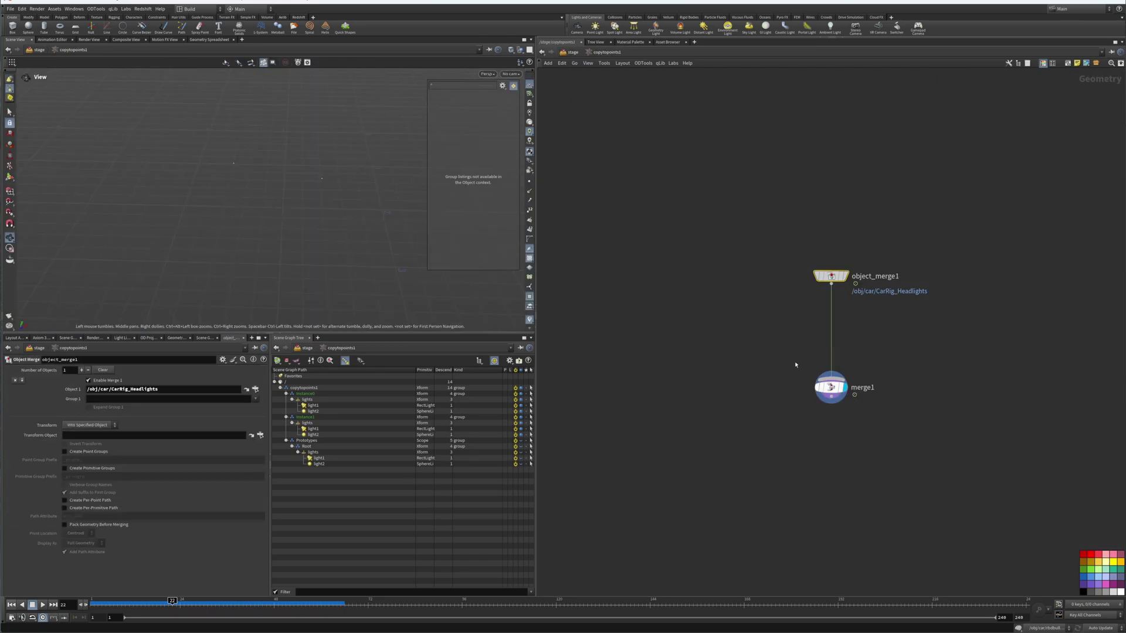
key("u")
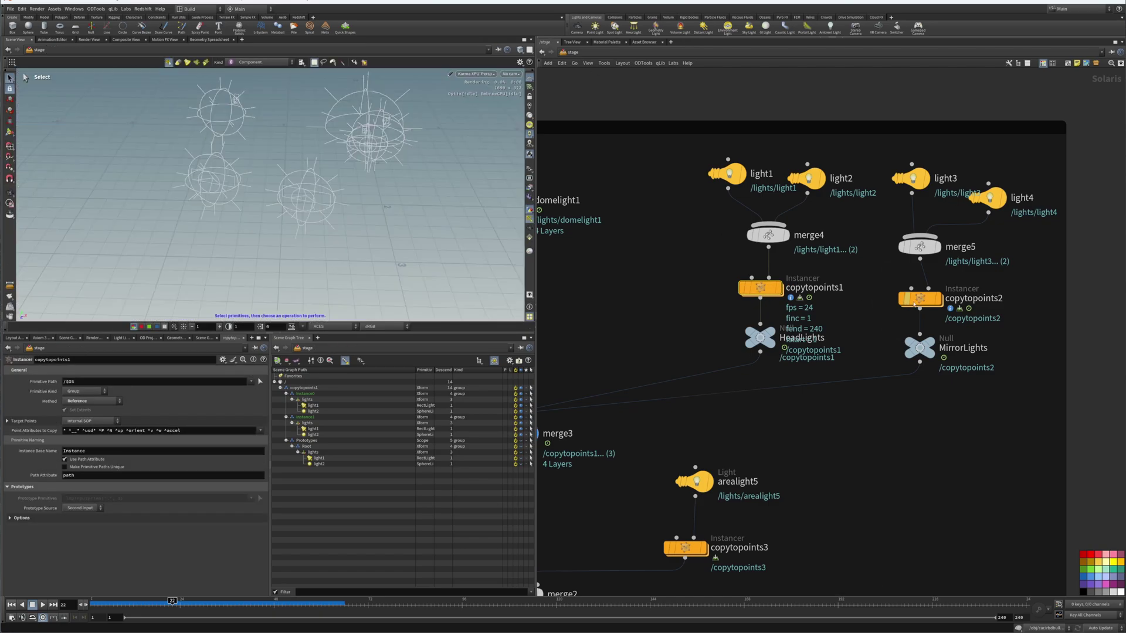
double_click(907, 297)
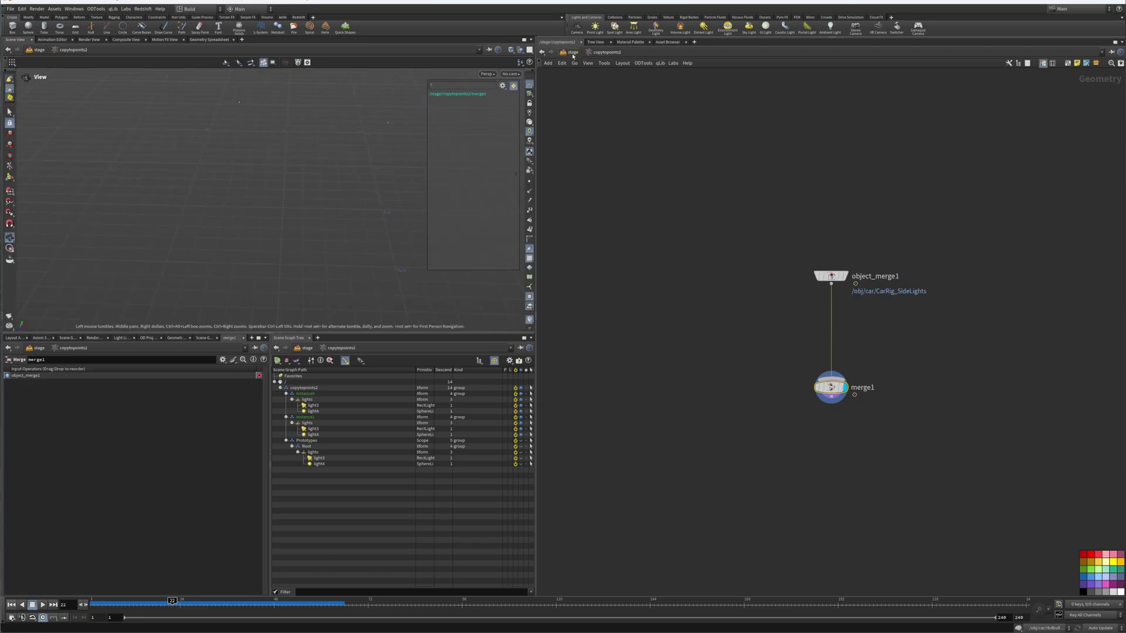
left_click(573, 53)
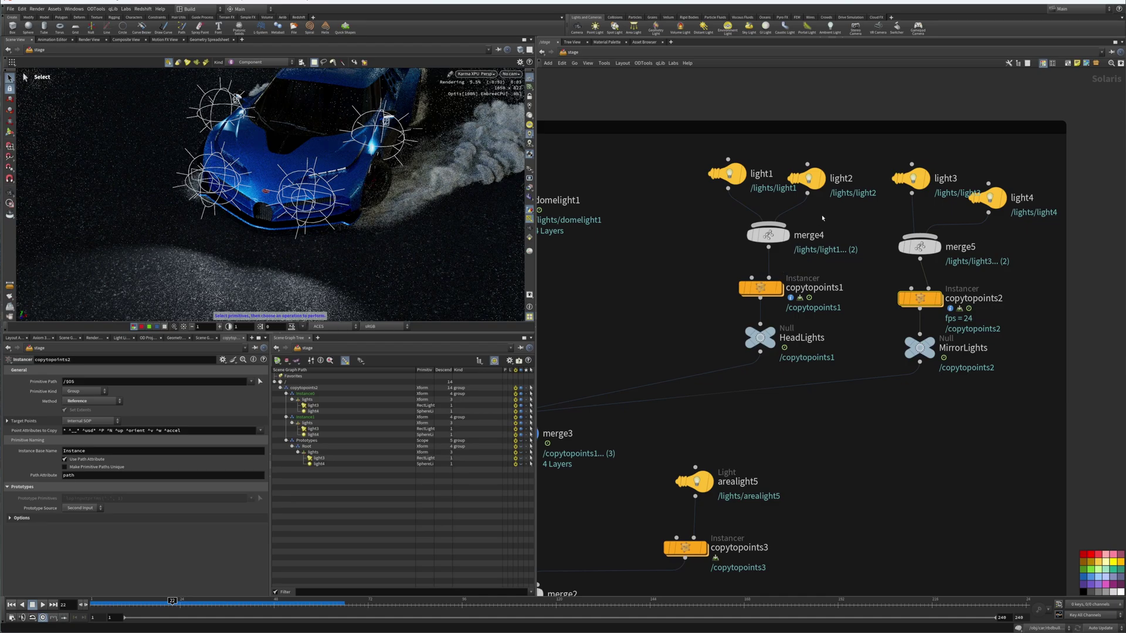
Nudge the light1 node away from light2 and review the base properties of both headlight lights.
left_click(743, 229)
left_click_drag(741, 187, 721, 186)
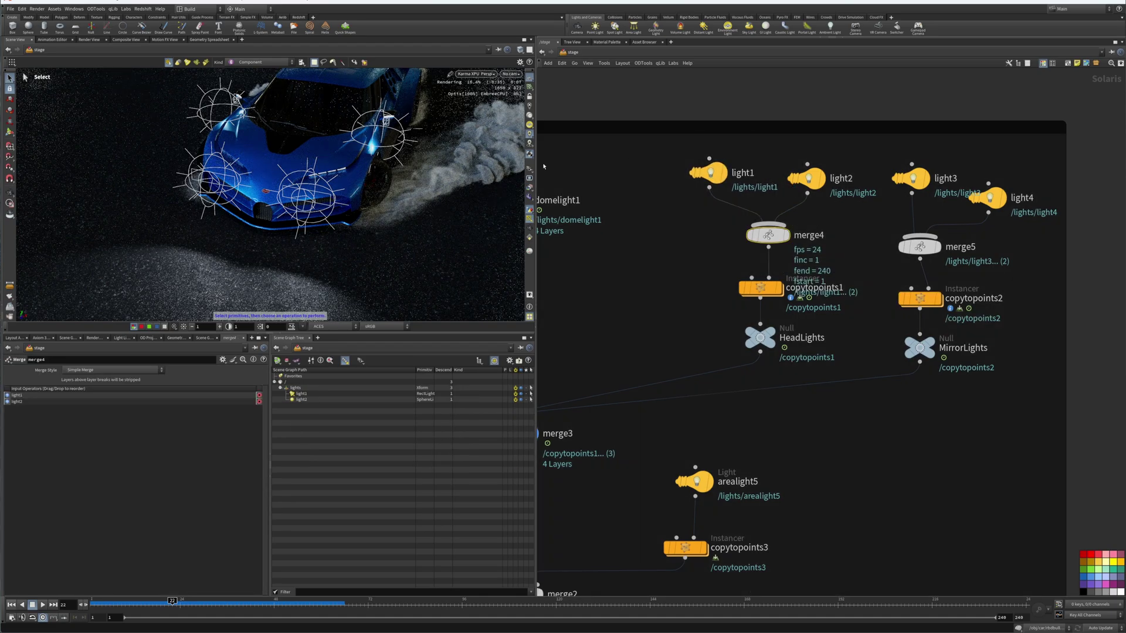
key("Up")
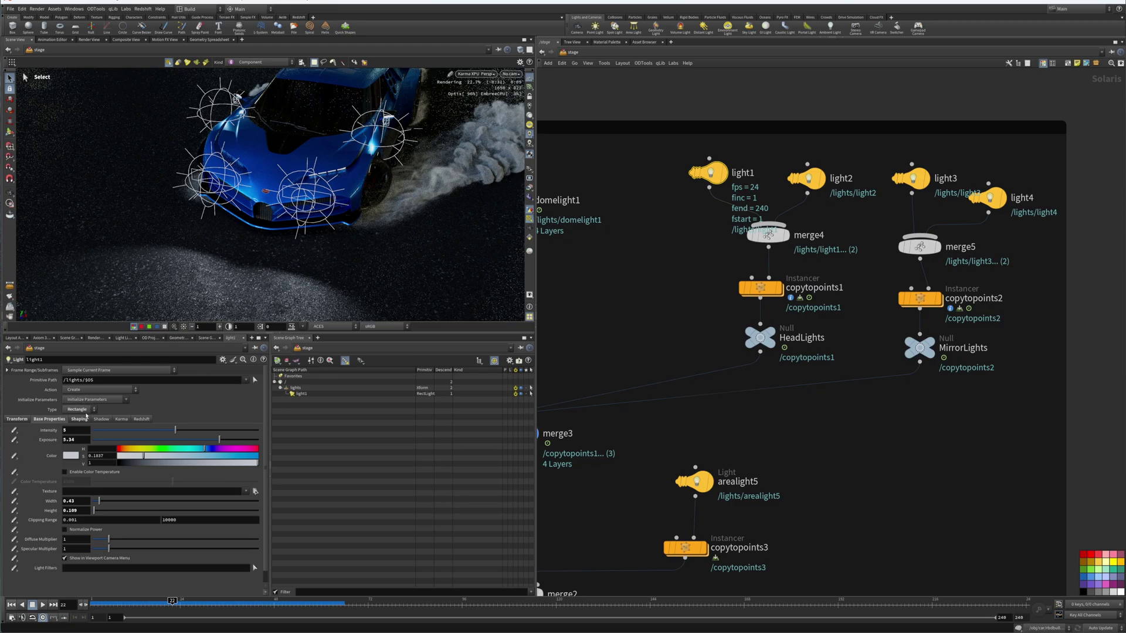
left_click(808, 177)
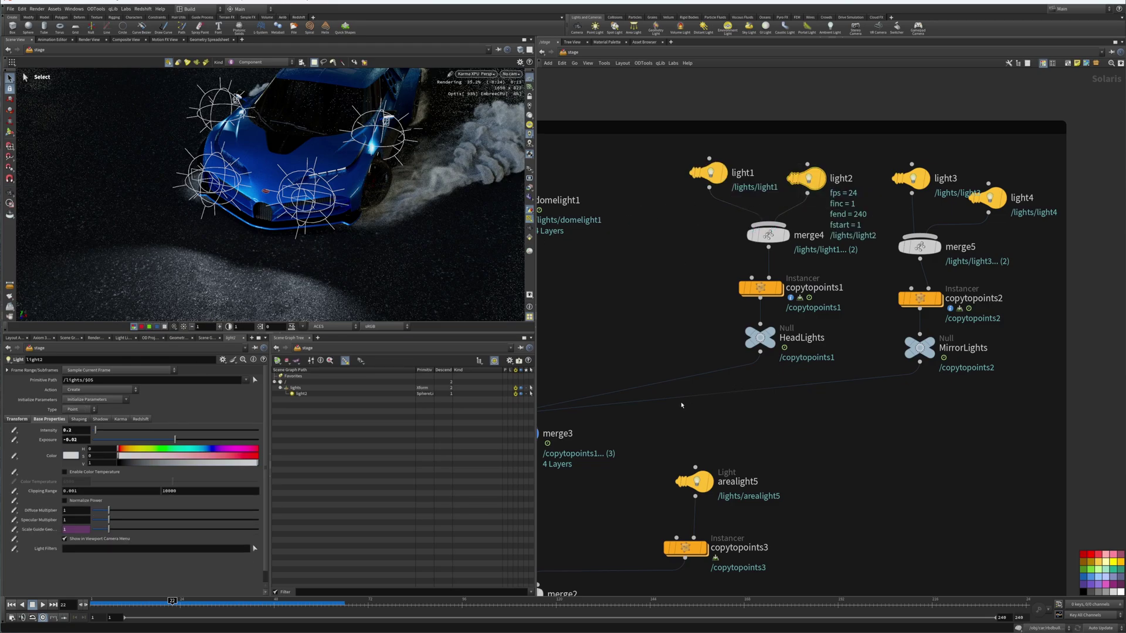
Open the copytopoints3 instancer network and examine how line1, matchsize1 and add1 build its instancing points.
middle_click_drag(682, 405, 935, 312)
middle_click_drag(842, 307, 795, 156)
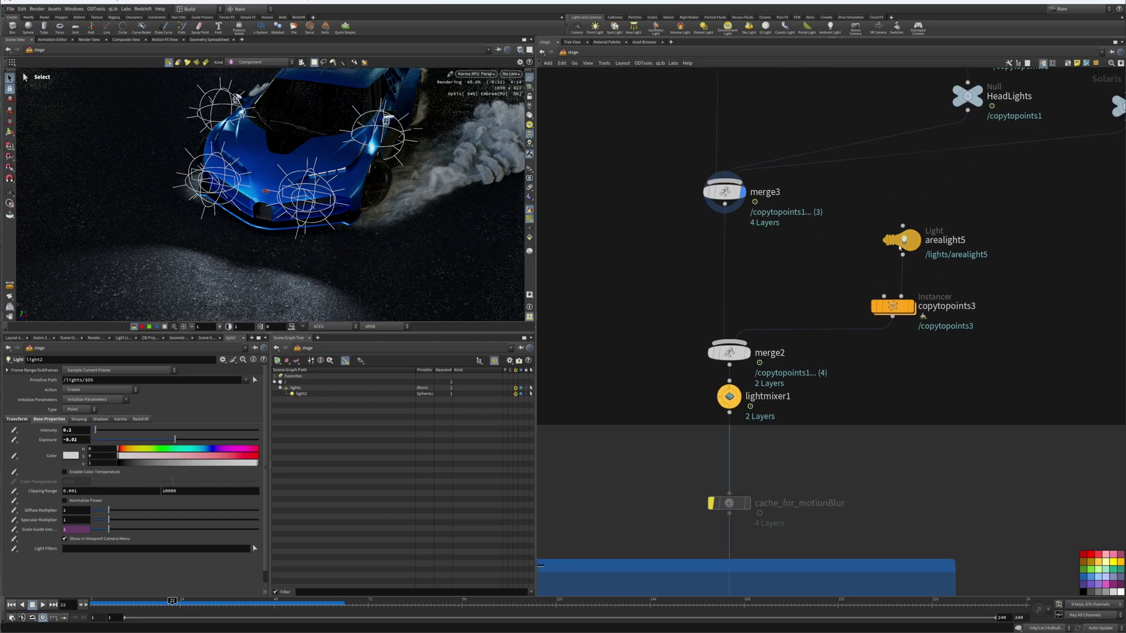
mouse_move(912, 310)
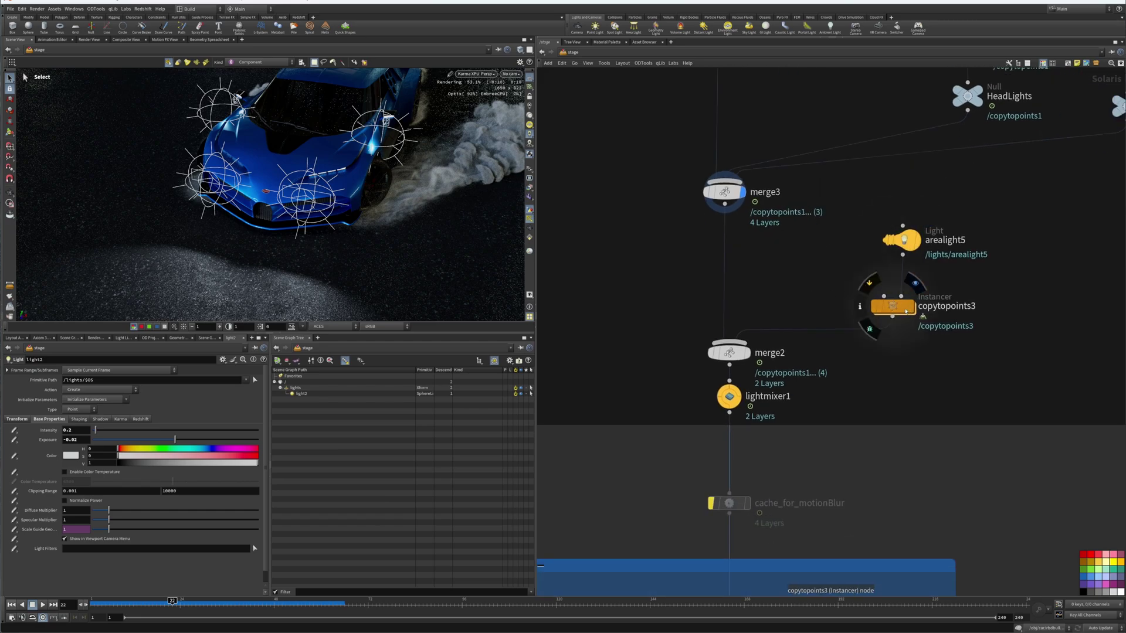
double_click(907, 311)
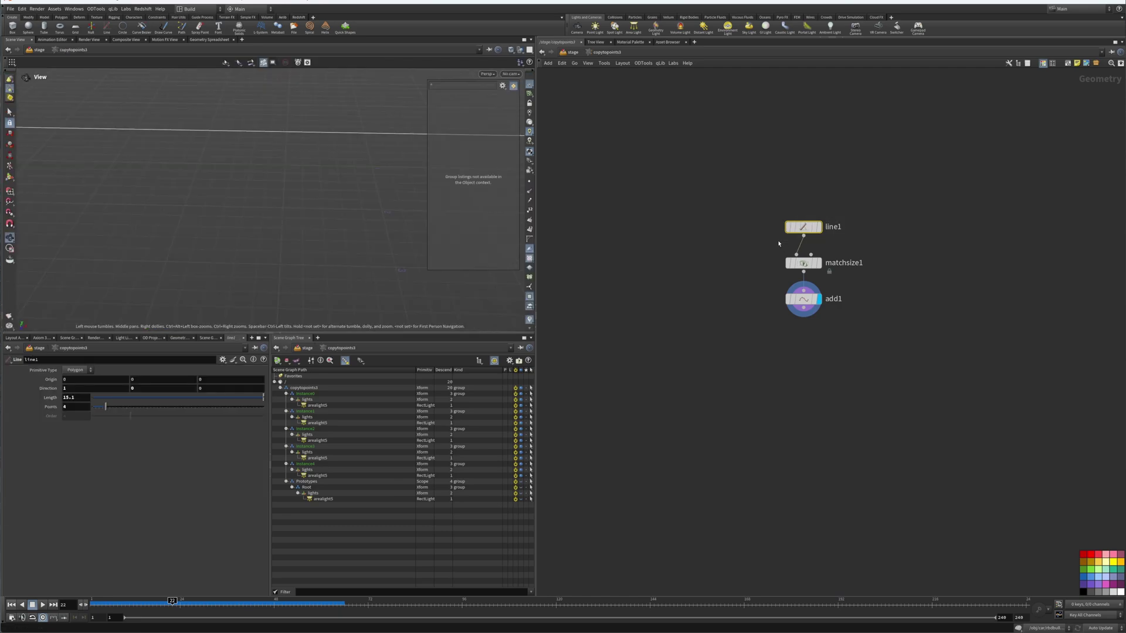
left_click_drag(437, 234, 252, 217)
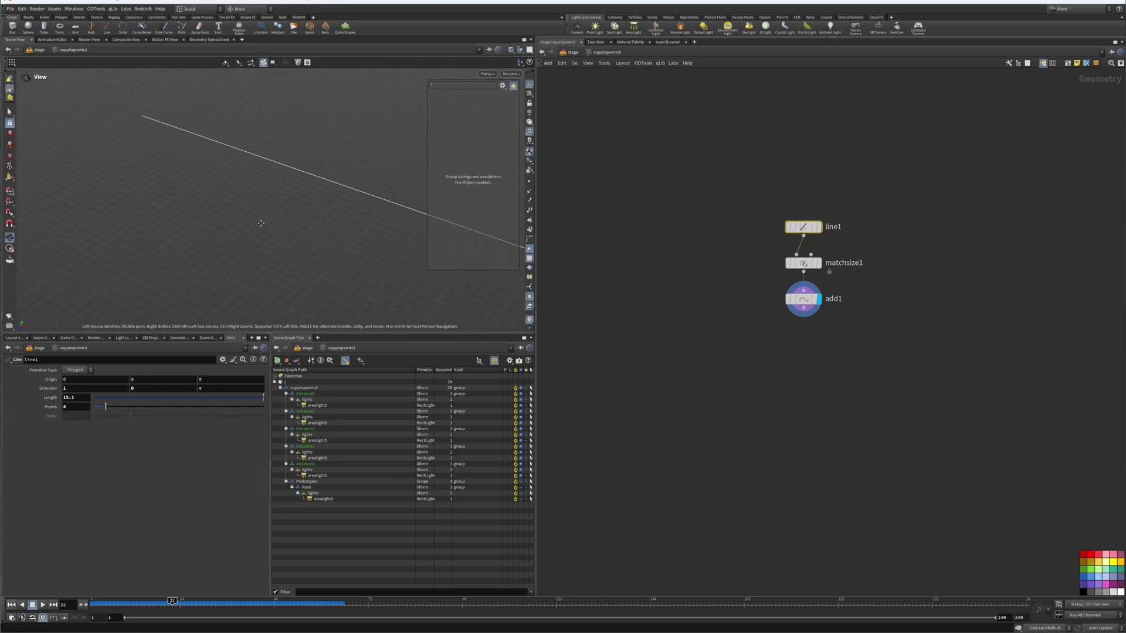
left_click(818, 263)
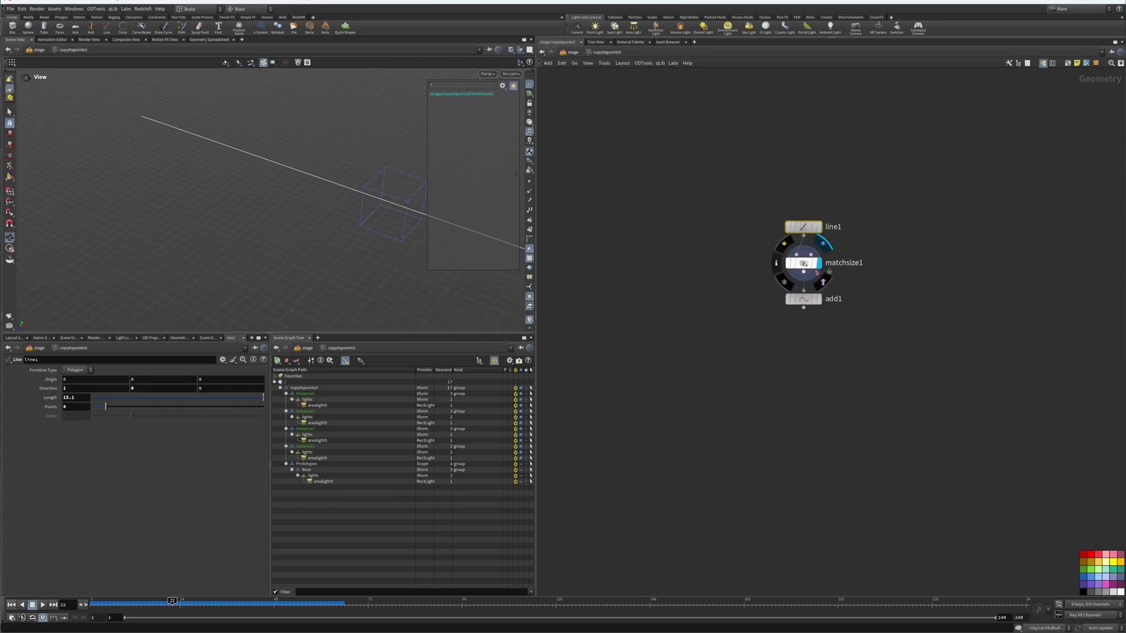
left_click(819, 300)
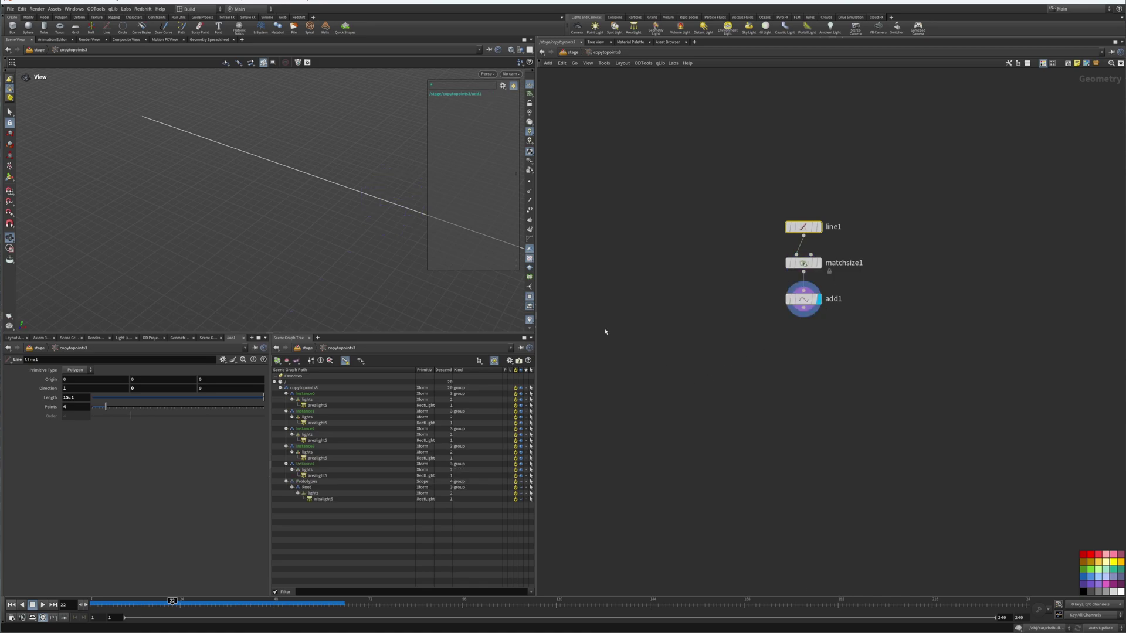
left_click_drag(309, 269, 227, 248)
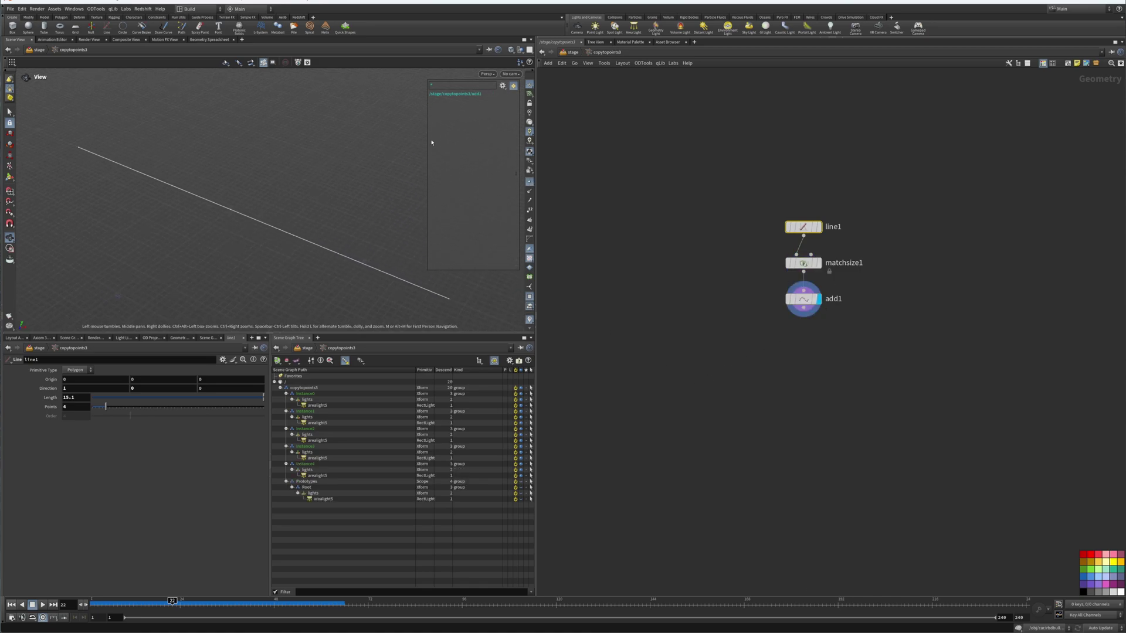
left_click(804, 299)
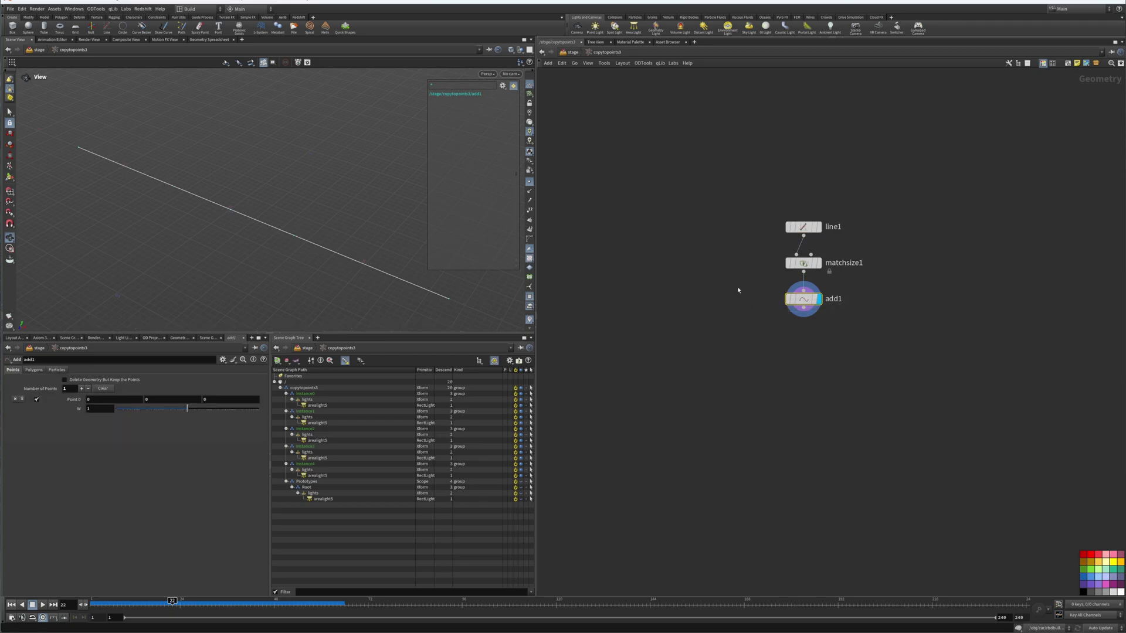
left_click(710, 327)
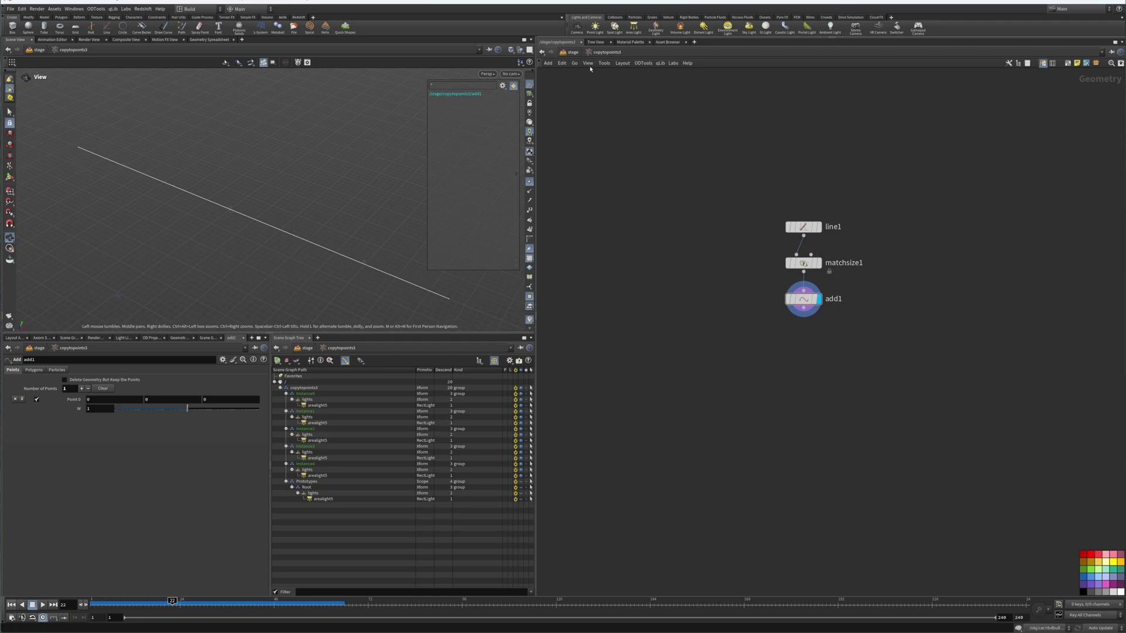
Return to the stage network and display copytopoints3 to view its instanced area lights from above.
left_click(573, 53)
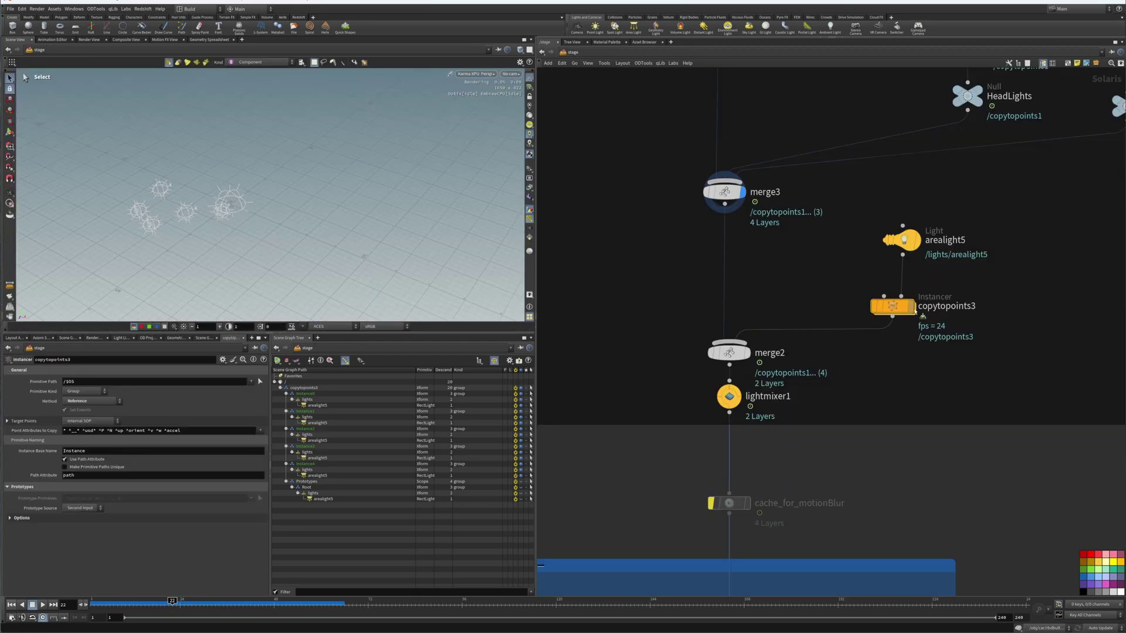
key("Escape")
left_click_drag(252, 176, 264, 202)
key("s")
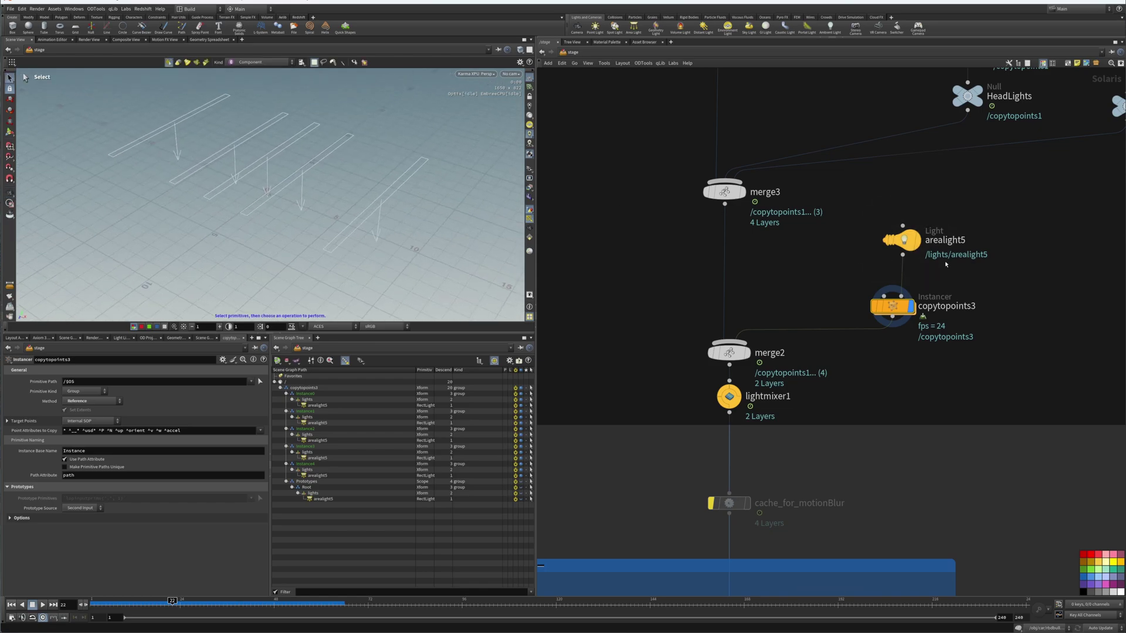
Reopen the copytopoints3 network and adjust the length of line1 to change the spacing between the area lights.
mouse_move(904, 307)
double_click(902, 307)
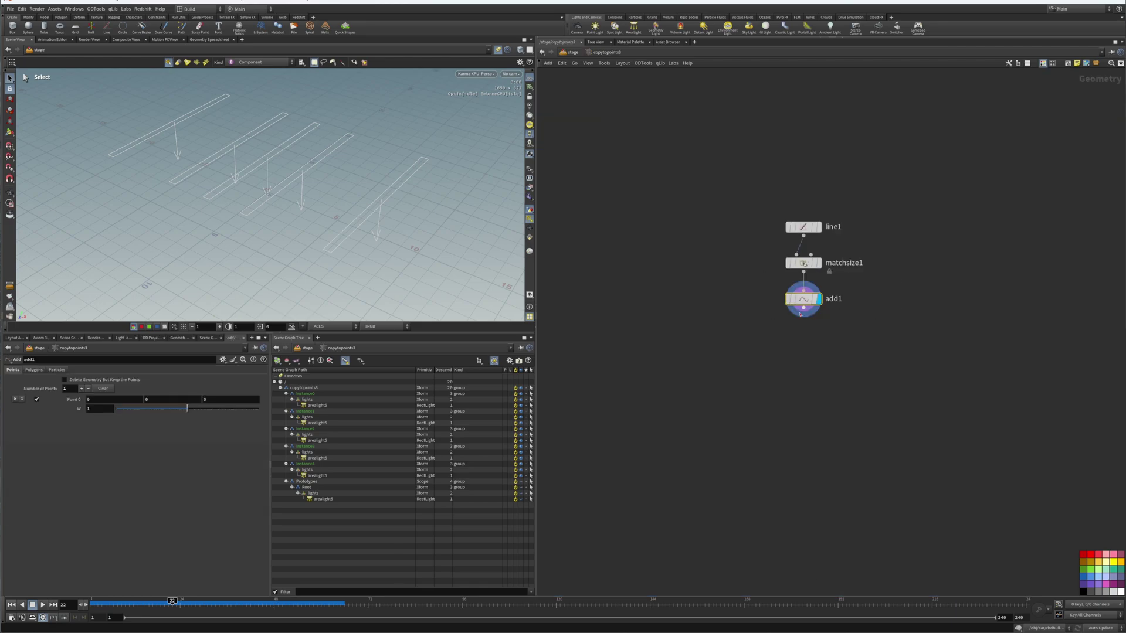
left_click_drag(869, 200, 770, 241)
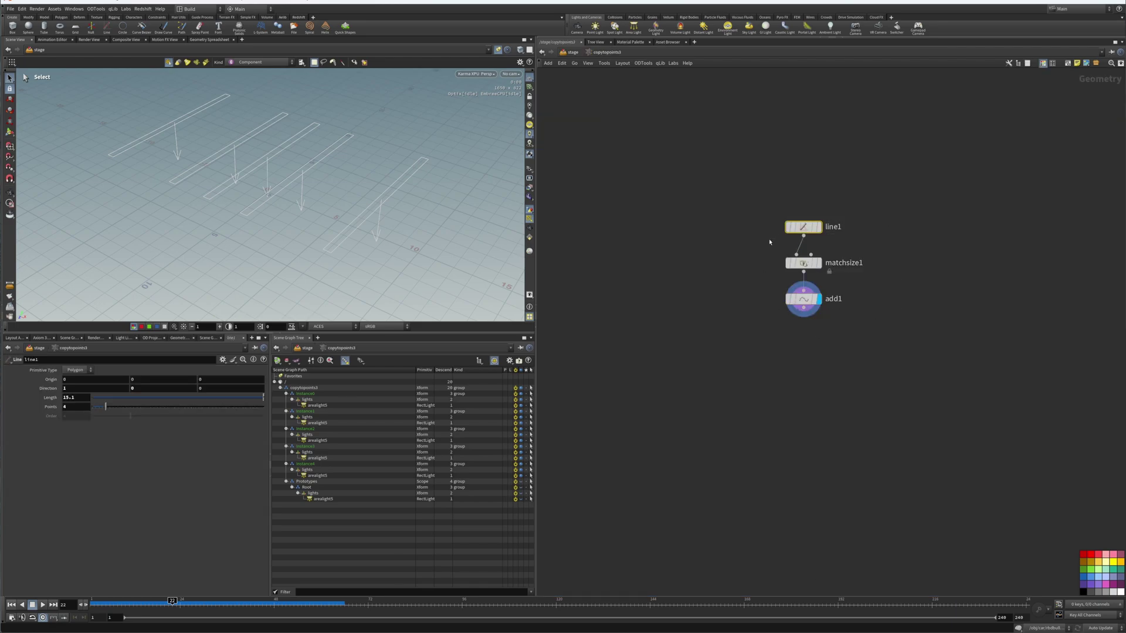
left_click_drag(190, 396, 265, 397)
Switch the viewport away from Karma rendering and open a new Scene View showing the copytopoints3 geometry.
left_click_drag(295, 196, 331, 164, "alt")
left_click(476, 74)
left_click(492, 103)
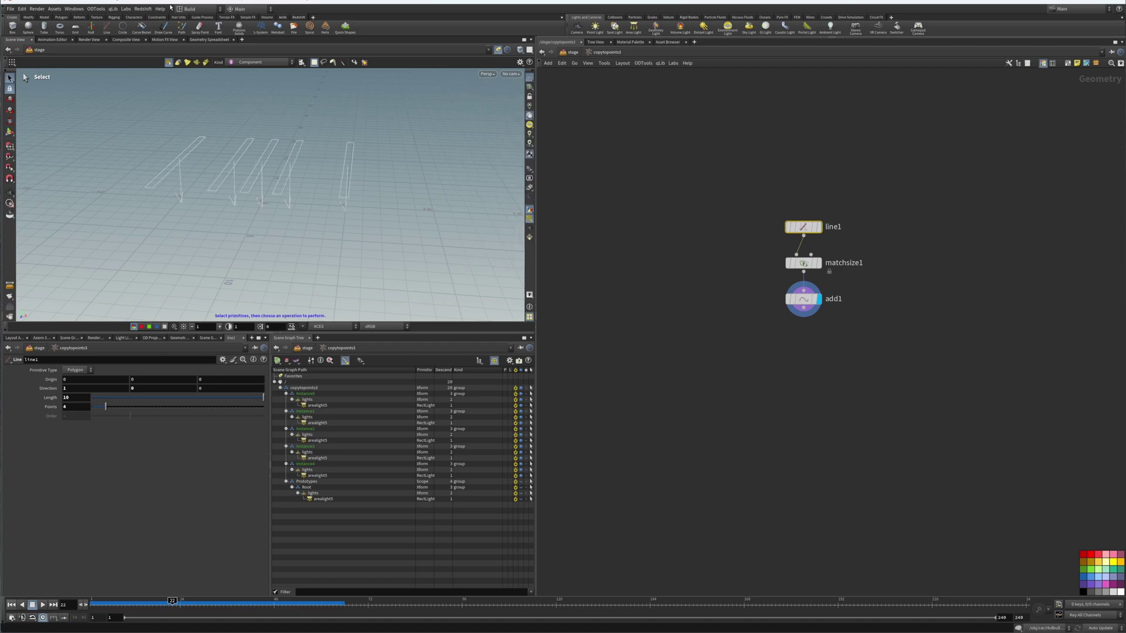
left_click(132, 10)
left_click(136, 37)
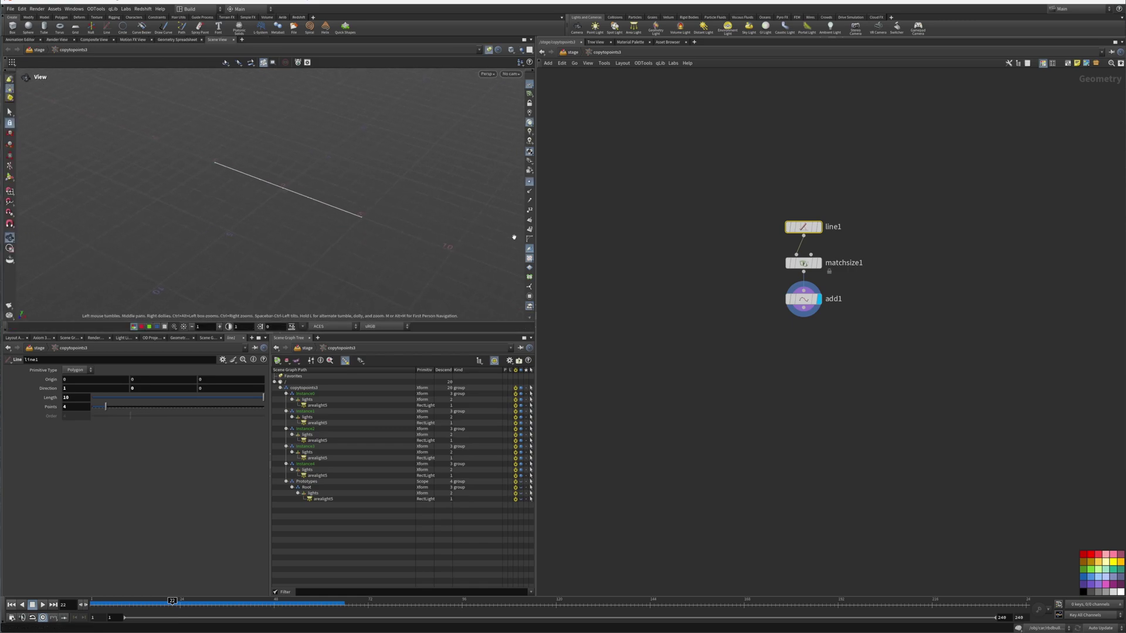
Enable Delete Geometry But Keep the Points on add1.
left_click(804, 299)
left_click(64, 380)
left_click(64, 380)
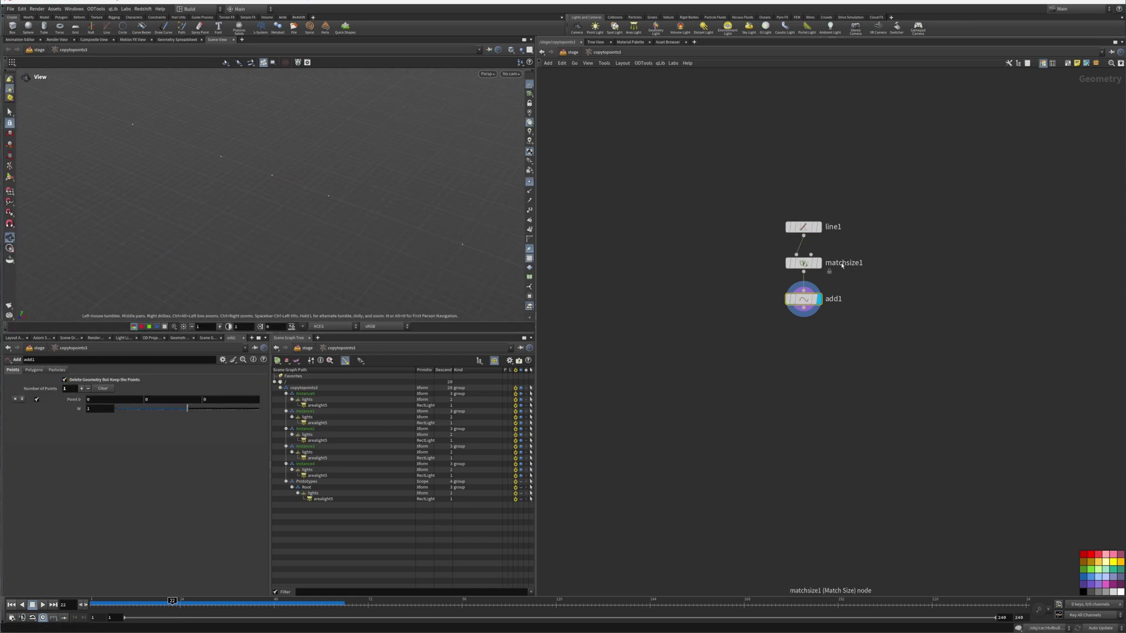
Move line1 up and insert a Resample node between line1 and matchsize1.
left_click_drag(803, 226, 803, 193)
key("Tab")
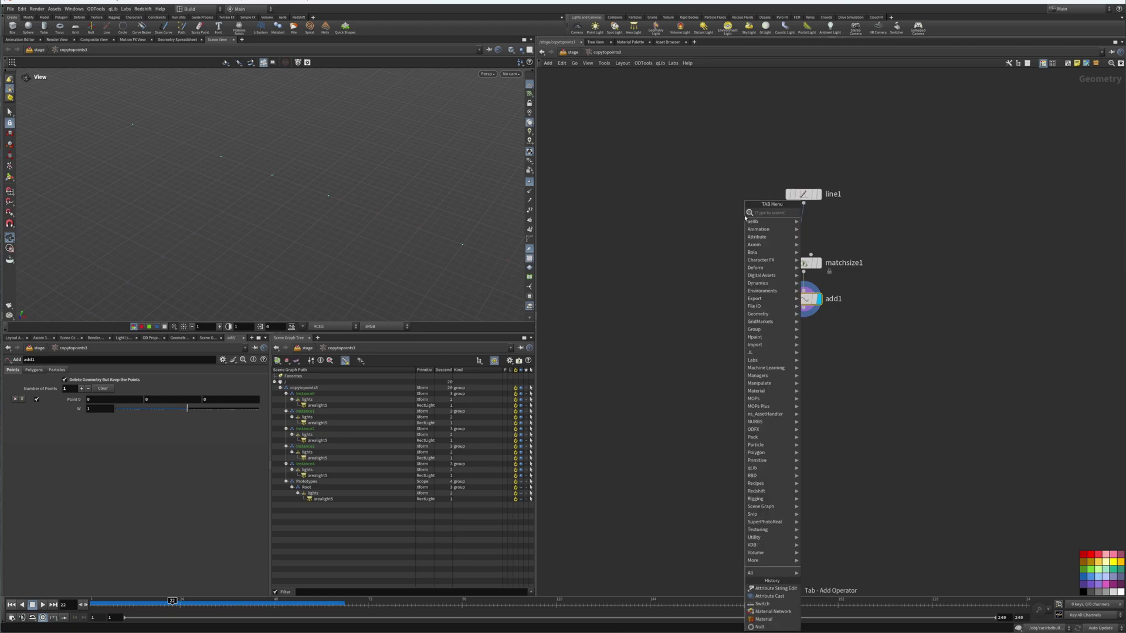
type("res")
key("Down")
key("Down")
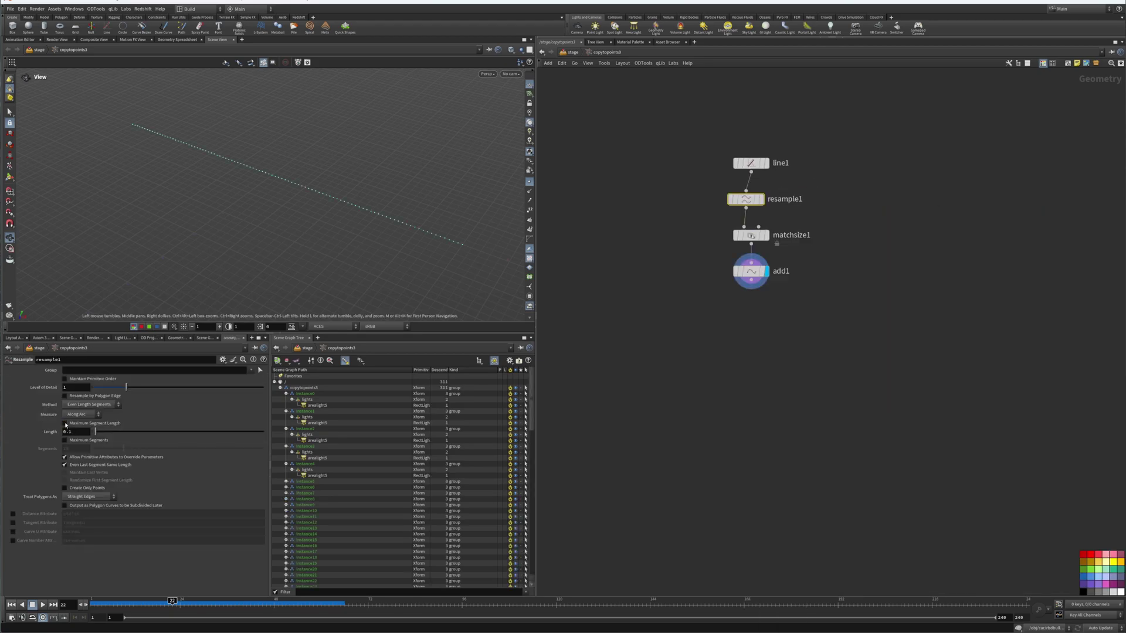
Disable Maximum Segment Length on resample1, enable Maximum Segments and set Segments to 6.
left_click(65, 424)
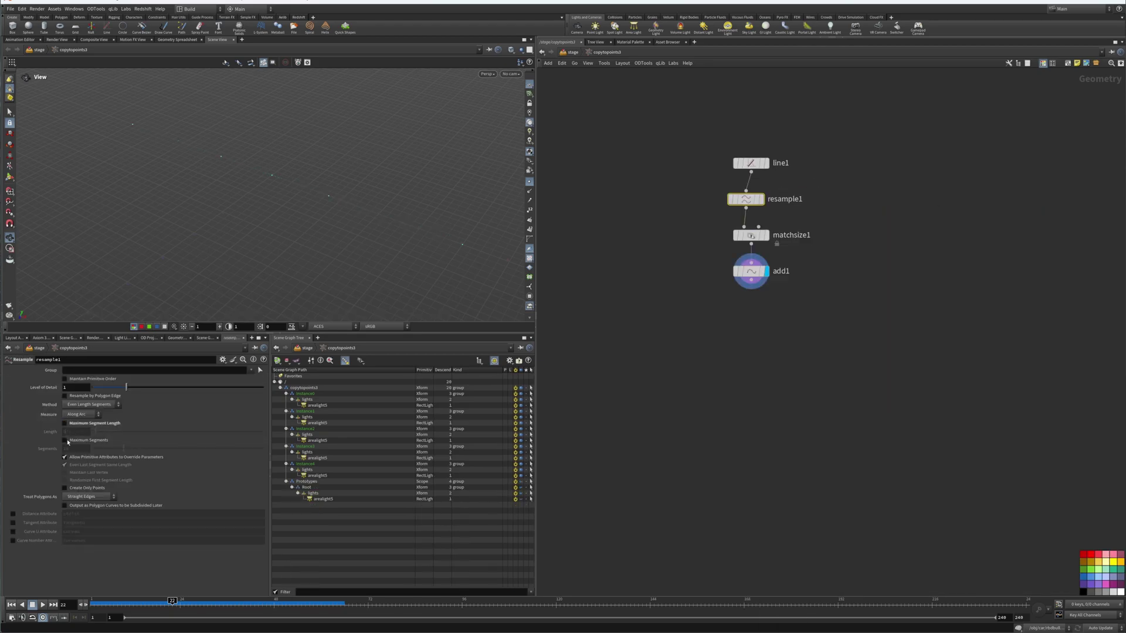
left_click(65, 440)
left_click(72, 448)
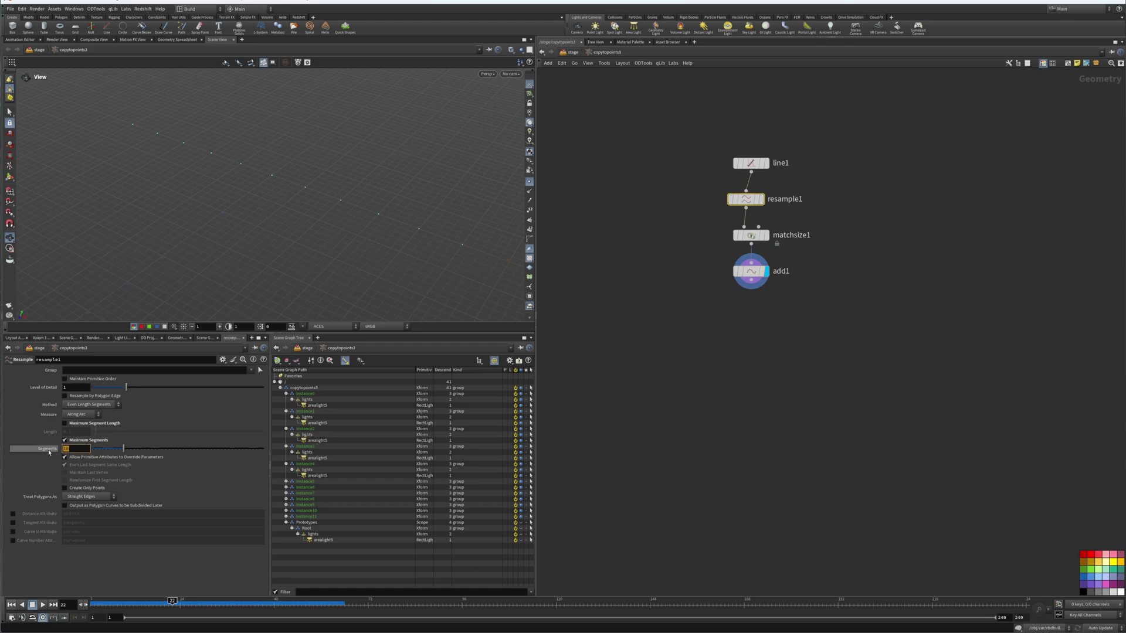
type("8")
key("Return")
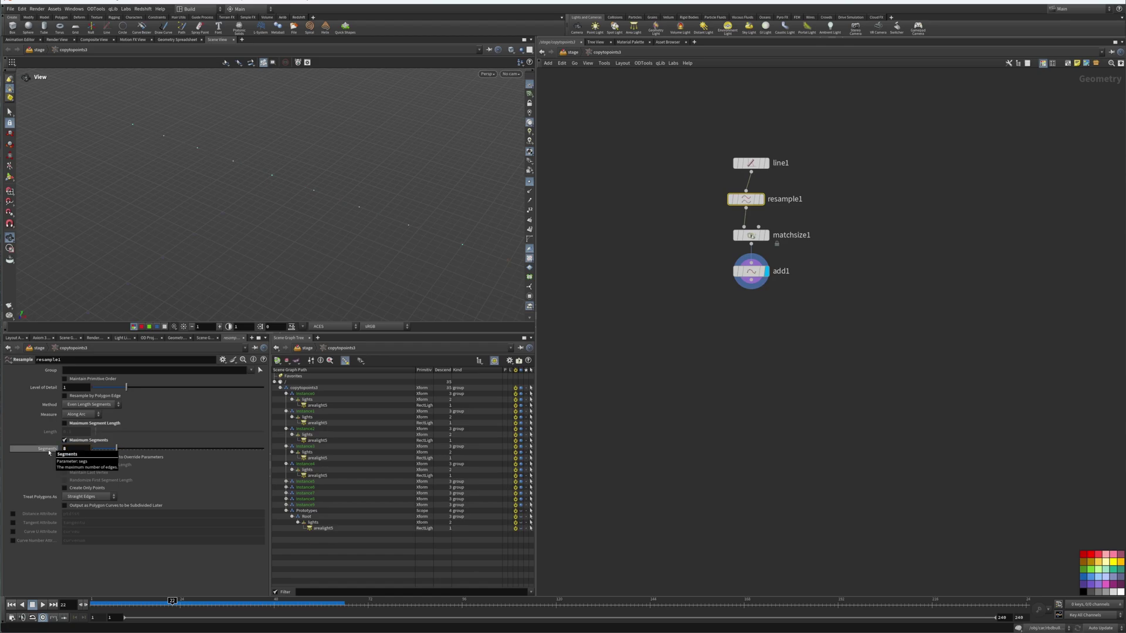
type("6")
key("Return")
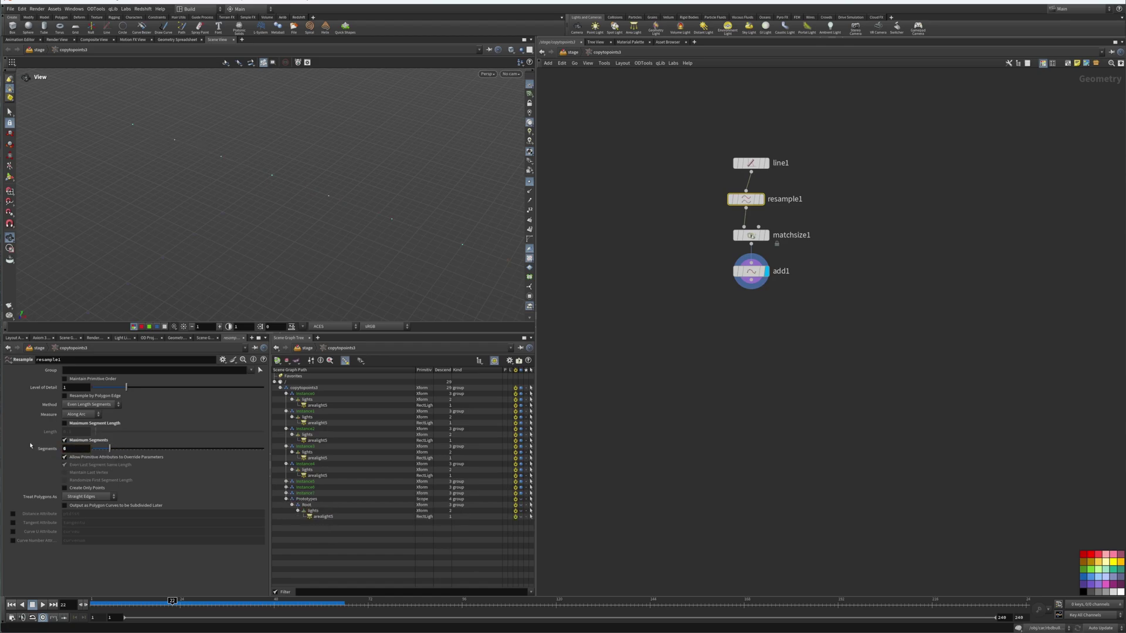
Set add1's Number of Points to 0, then select resample1 and matchsize1 for review.
left_click(752, 270)
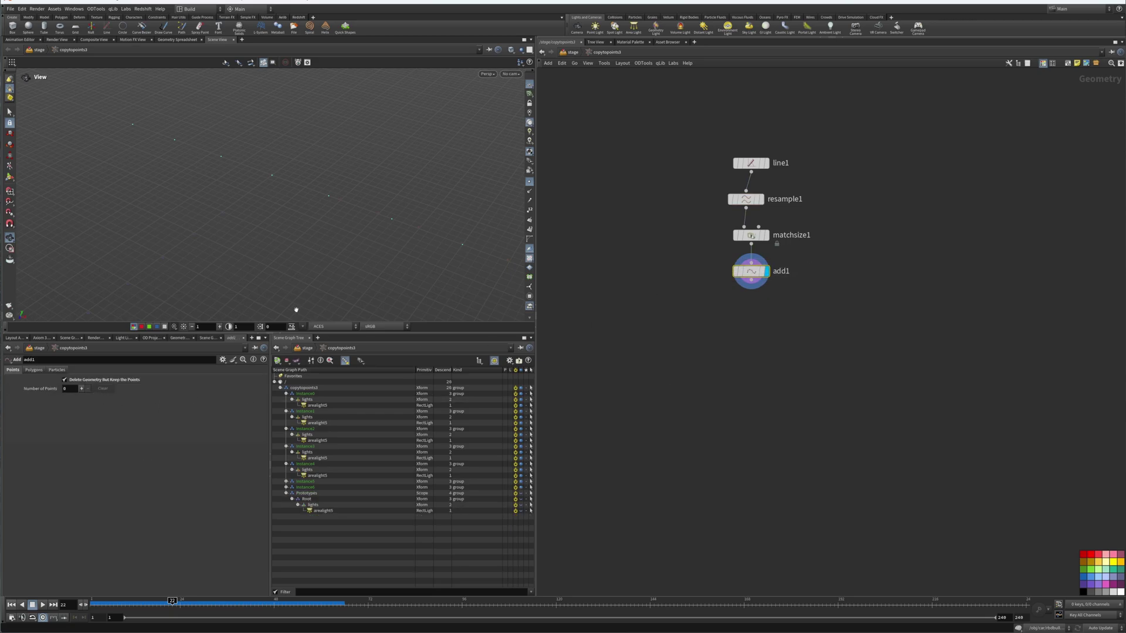
left_click_drag(698, 185, 845, 240)
middle_click_drag(850, 244, 817, 311)
scroll(711, 350, "up", 2)
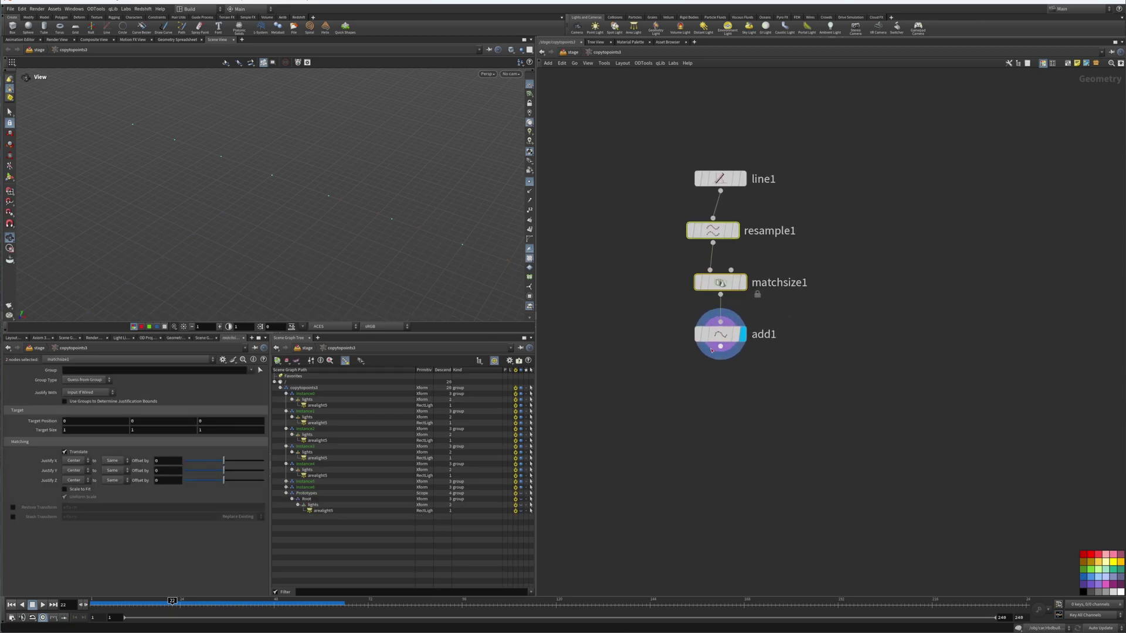
Return to the stage network, inspect the evenly spaced area lights and move merge2 closer to merge3.
left_click(572, 52)
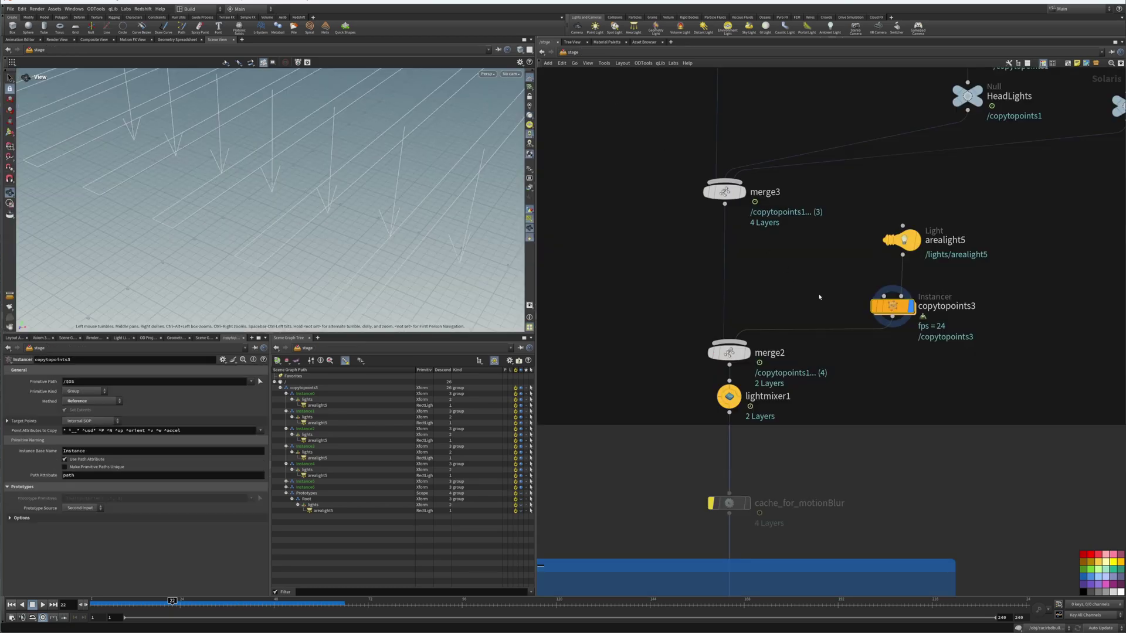
left_click_drag(260, 193, 254, 230)
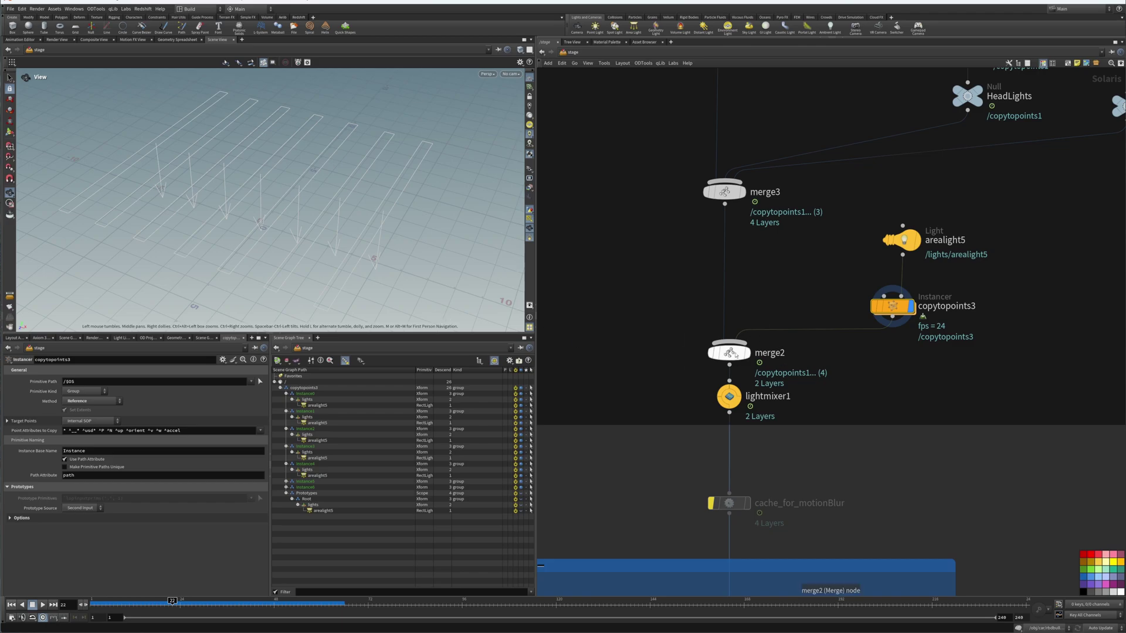
left_click_drag(729, 352, 729, 323)
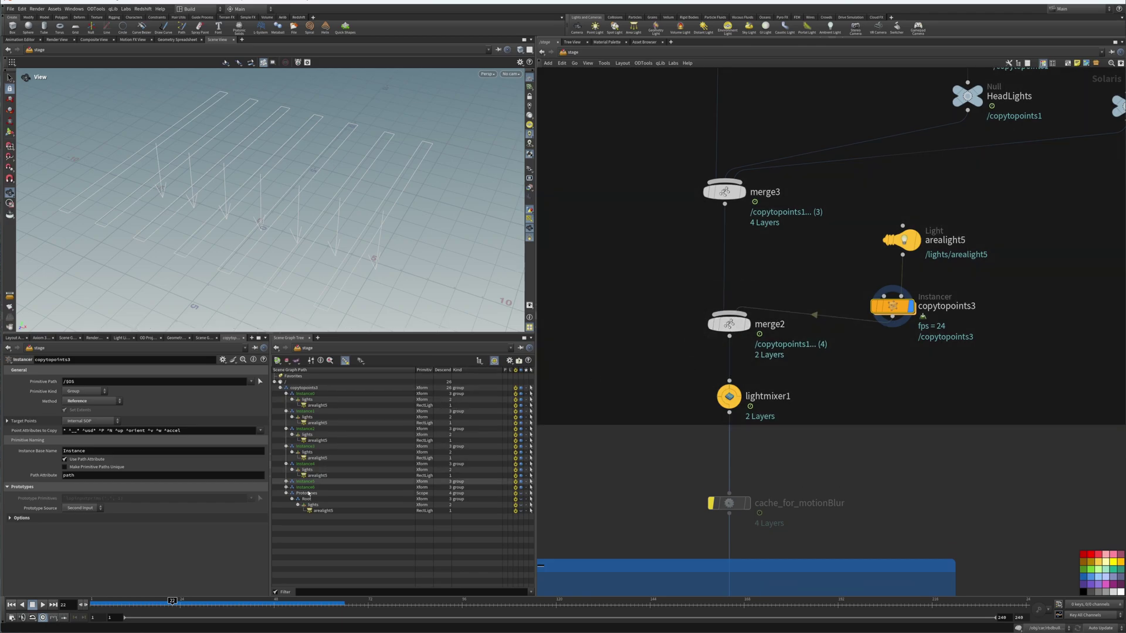
Open lightmixer1's sliders for the area lights and display its result in Karma, framed closer on the car.
left_click(271, 478)
left_click(729, 397)
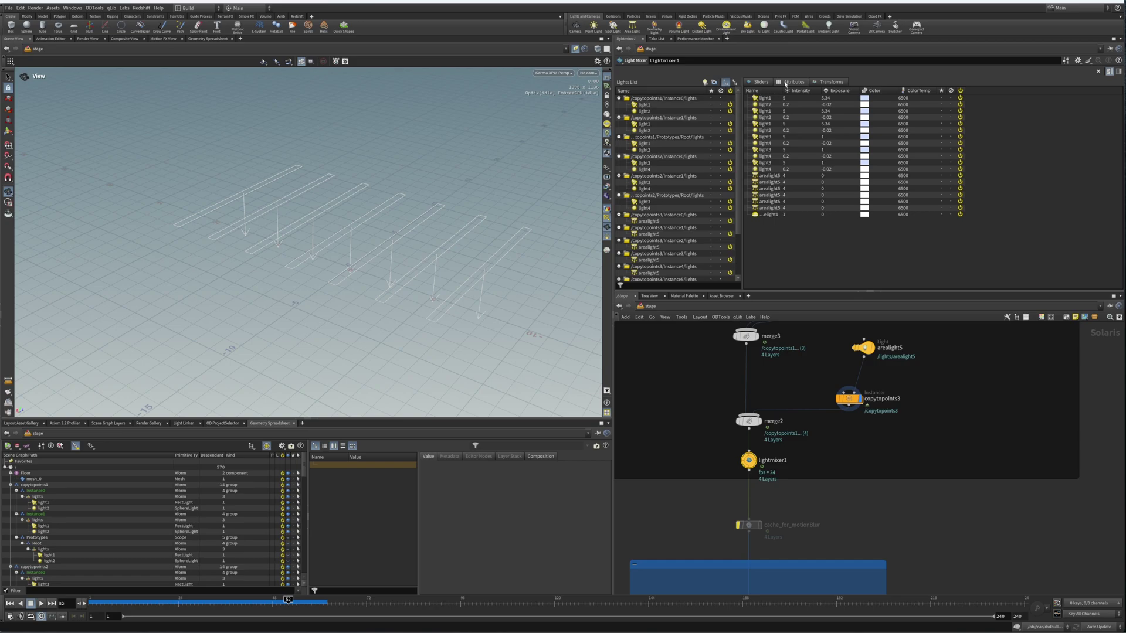
left_click(763, 83)
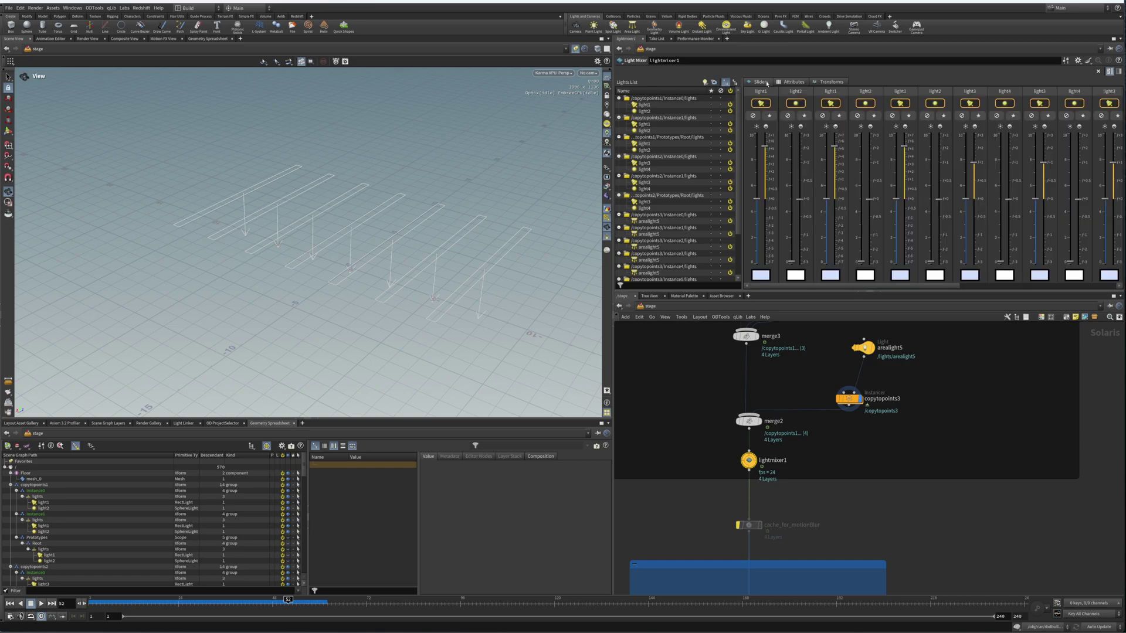
left_click_drag(774, 287, 942, 296)
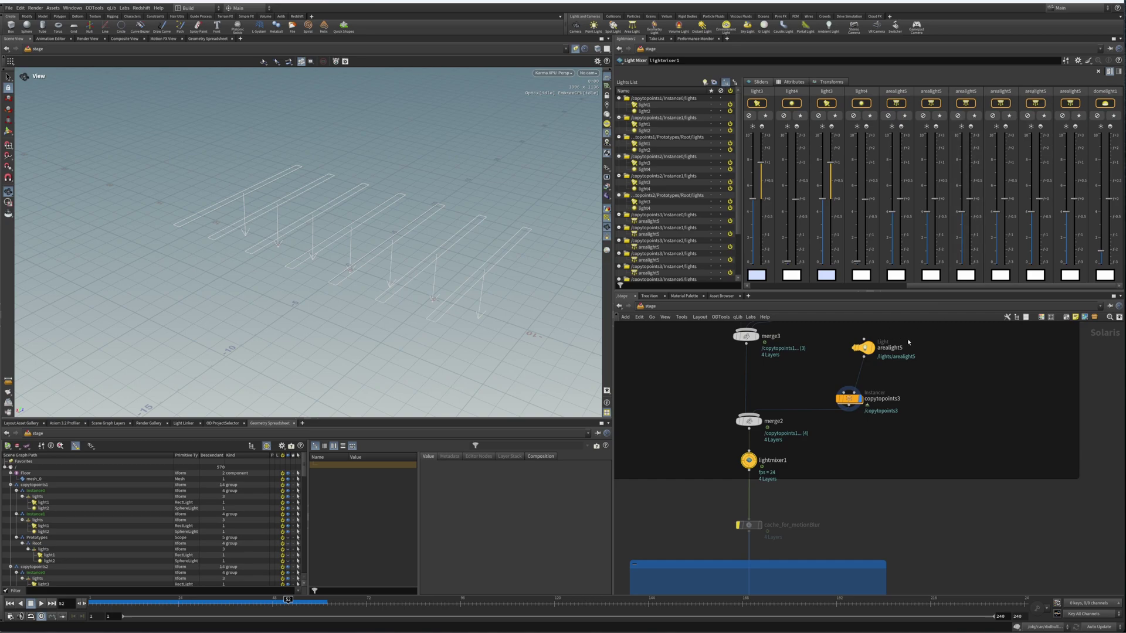
left_click(553, 73)
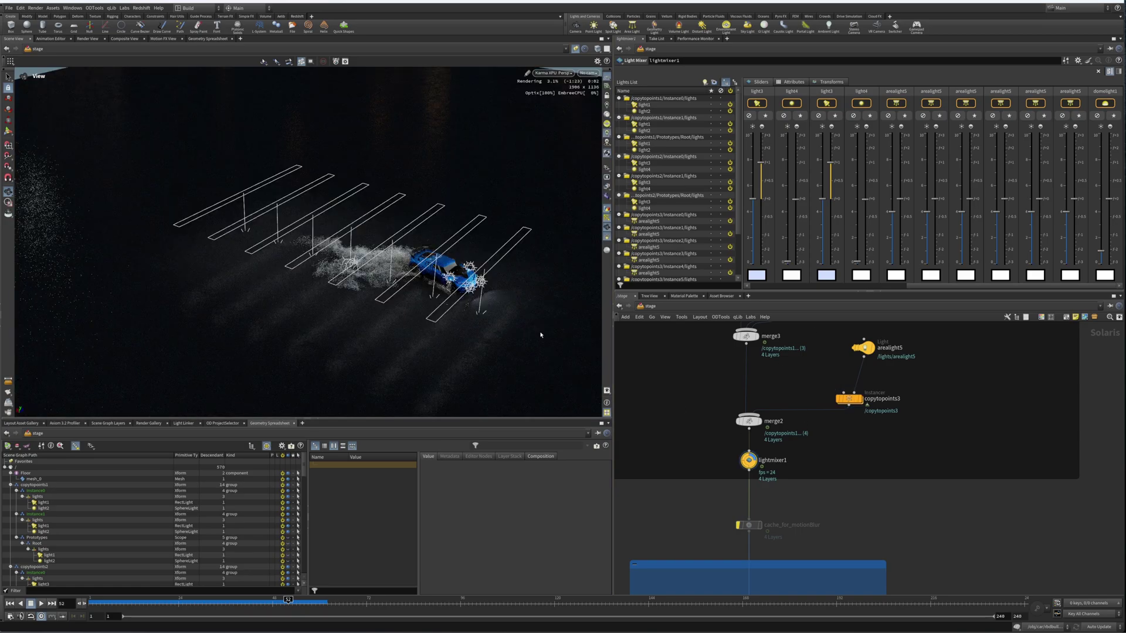
right_click_drag(367, 252, 511, 115)
Set the color of copytopoints3's instance3 area light to pure green in the light mixer.
left_click(1000, 275)
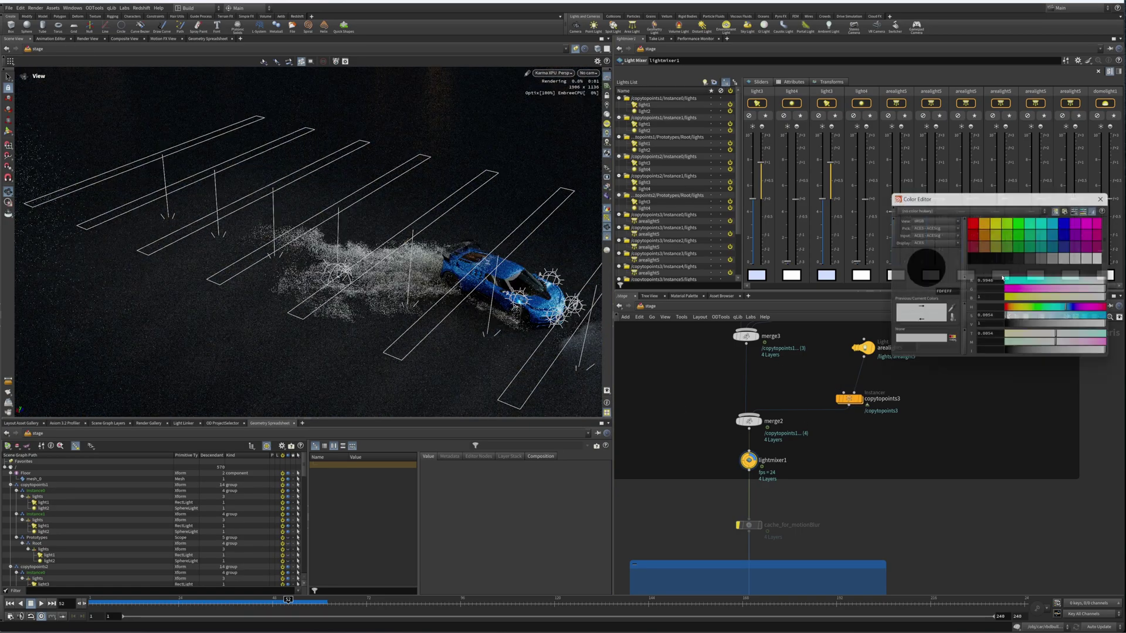
left_click(1021, 221)
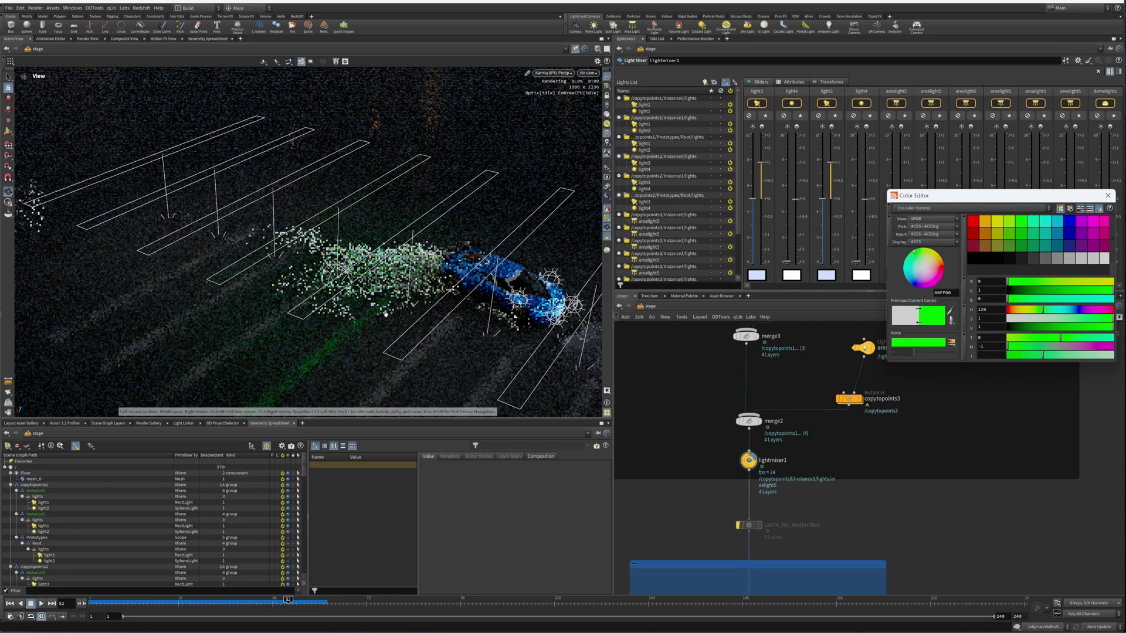
left_click(1111, 200)
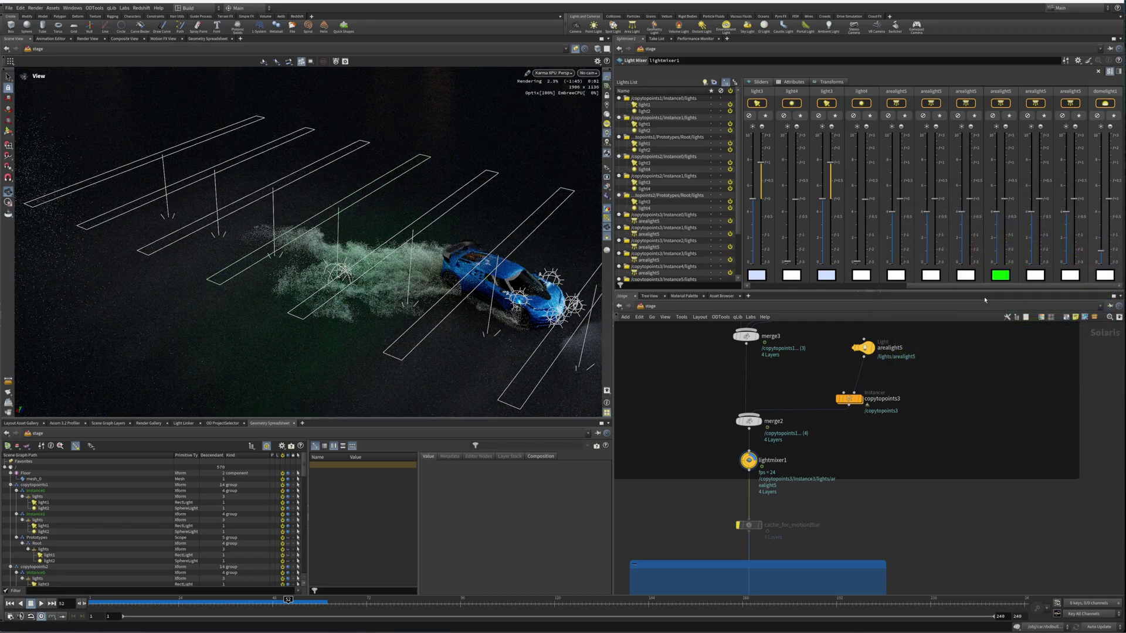
Save the scene and raise the green area light's intensity in the light mixer.
key("ctrl+s")
left_click_drag(996, 212, 999, 147)
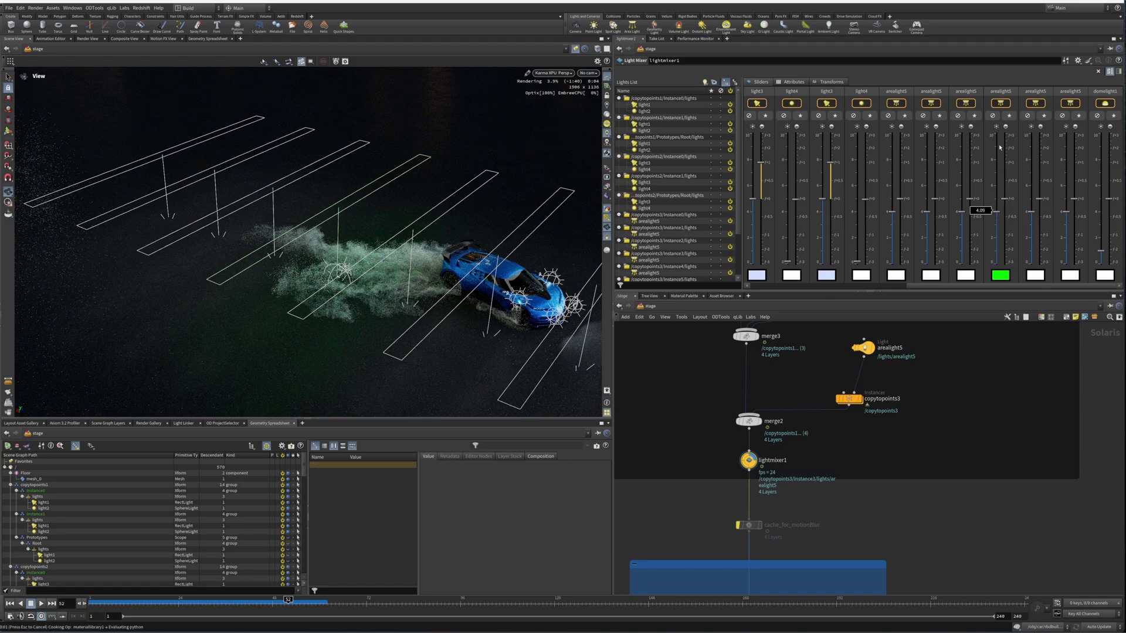
Switch the viewport renderer to Houdini VK and display the camera4 node in the Shots network box.
left_click(554, 74)
left_click(556, 101)
middle_click_drag(776, 527, 790, 405)
middle_click_drag(827, 448, 834, 352)
left_click(780, 418)
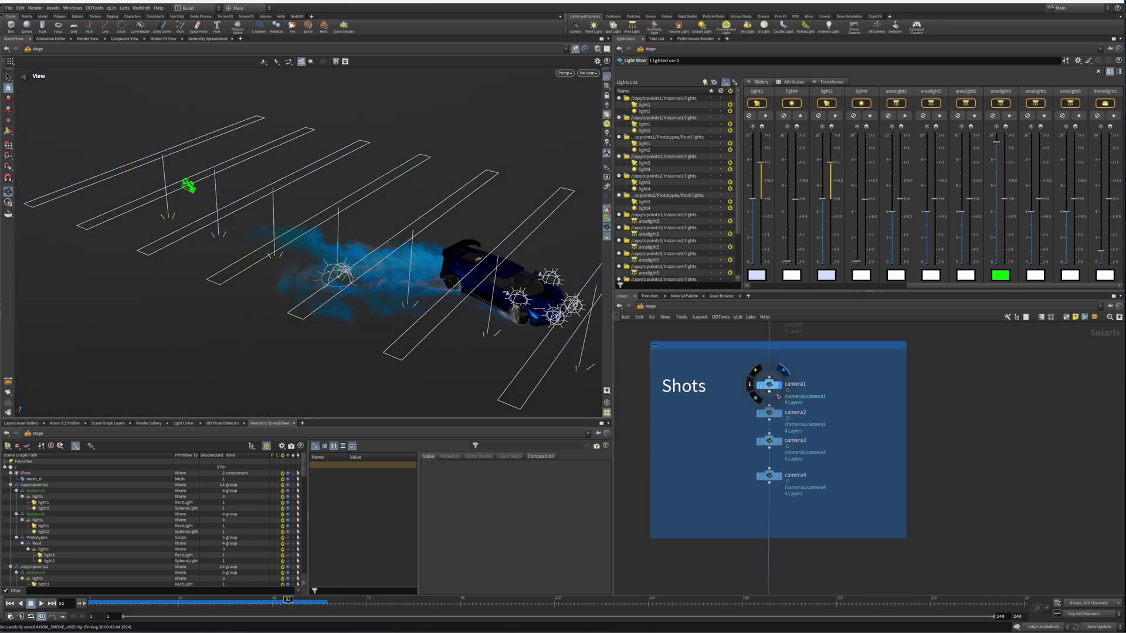
Look through one of the shot cameras and try to render the view with Karma XPU.
left_click(588, 73)
left_click(602, 106)
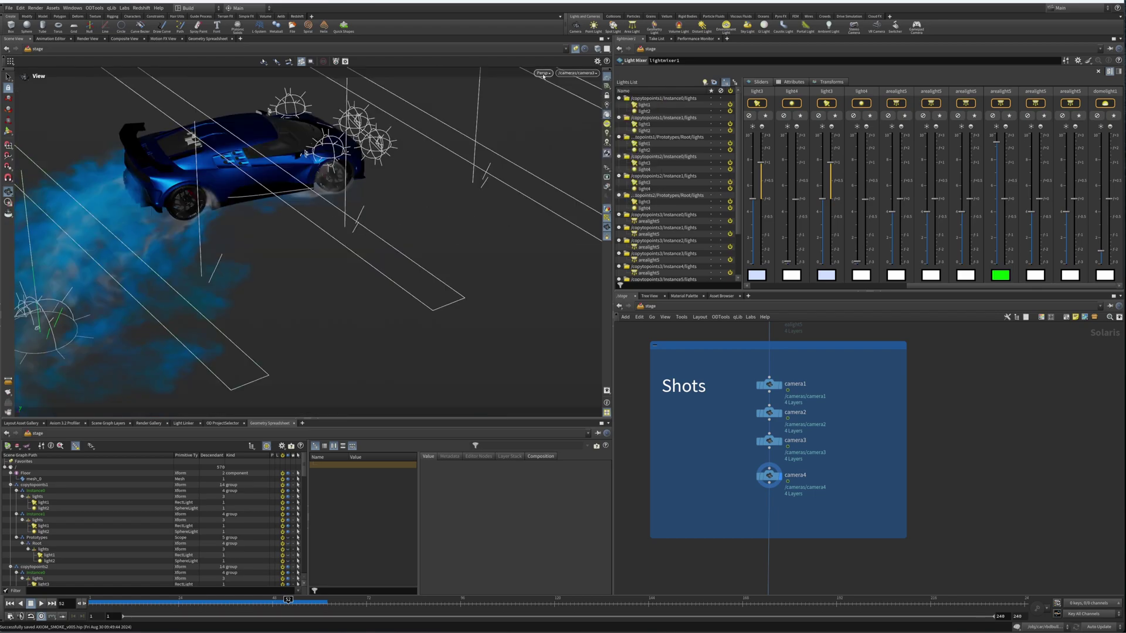
left_click(543, 73)
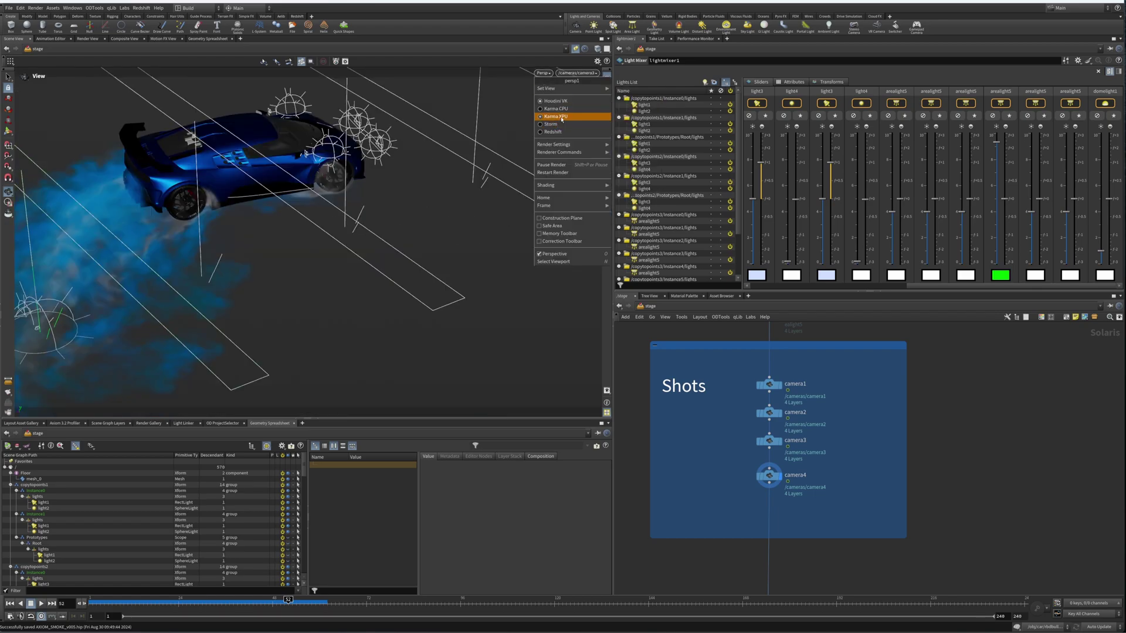
left_click(561, 117)
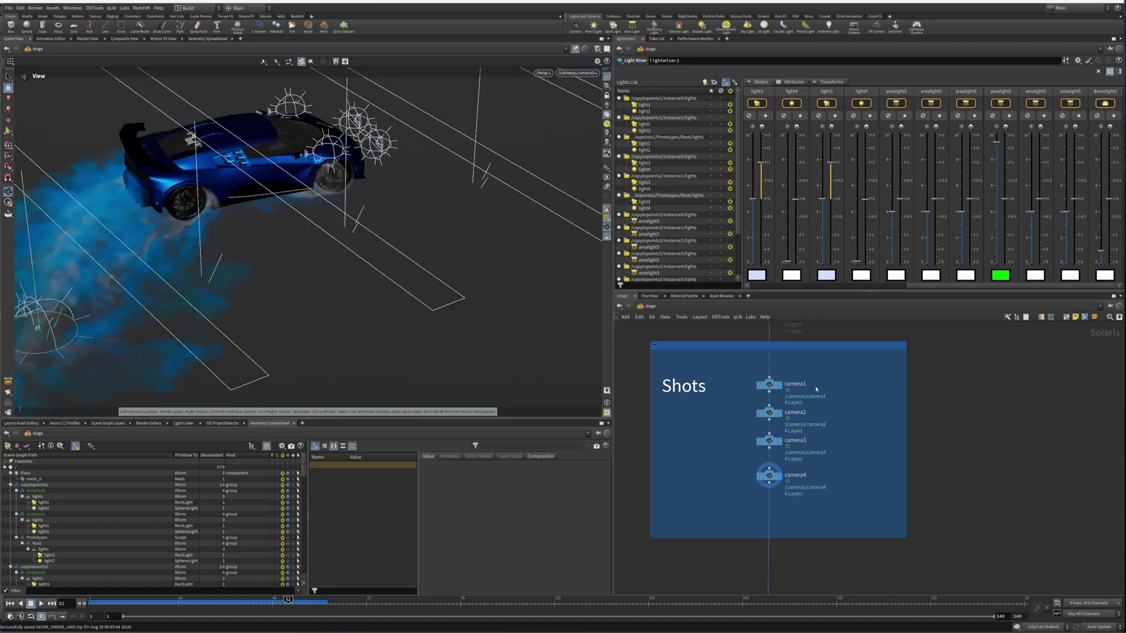
Change the green area light back to white and lower its intensity to match the neighbouring area lights.
left_click(997, 276)
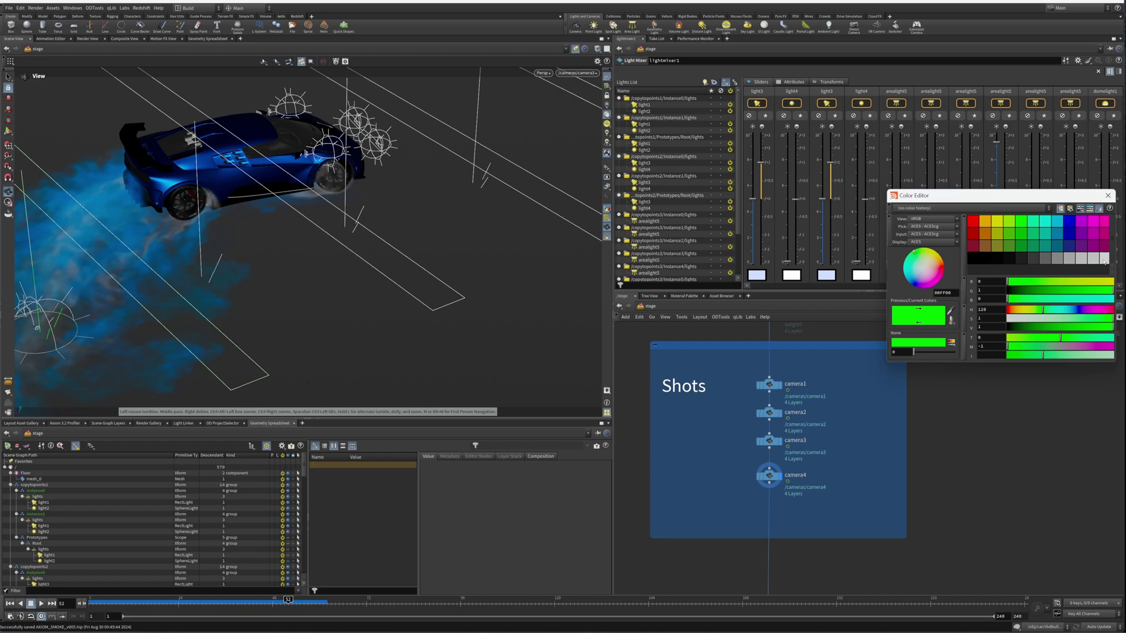
left_click(1108, 195)
left_click_drag(996, 141, 997, 213)
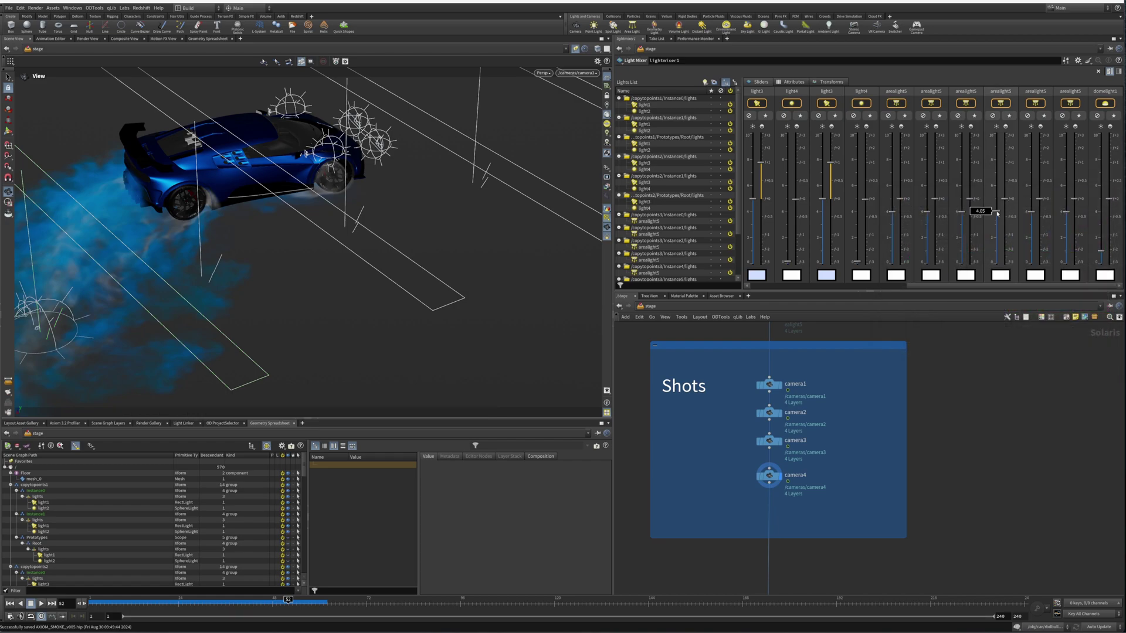
Enable the bypassed cache_for_motionBlur node between lightmixer1 and the shot cameras.
scroll(915, 393, "down", 5)
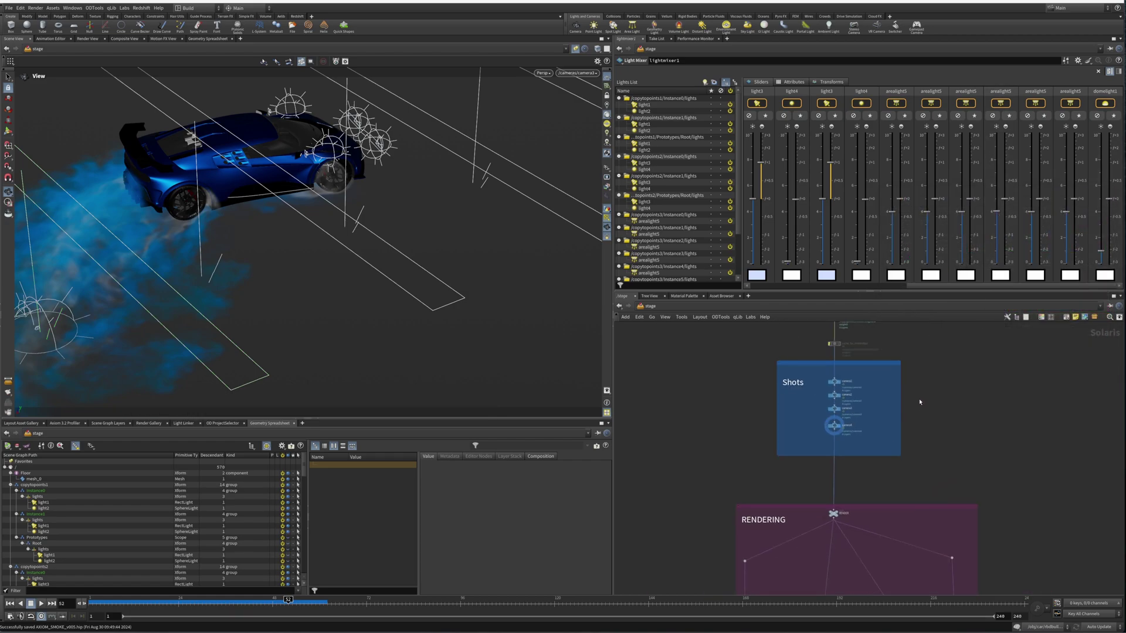
scroll(915, 394, "up", 5)
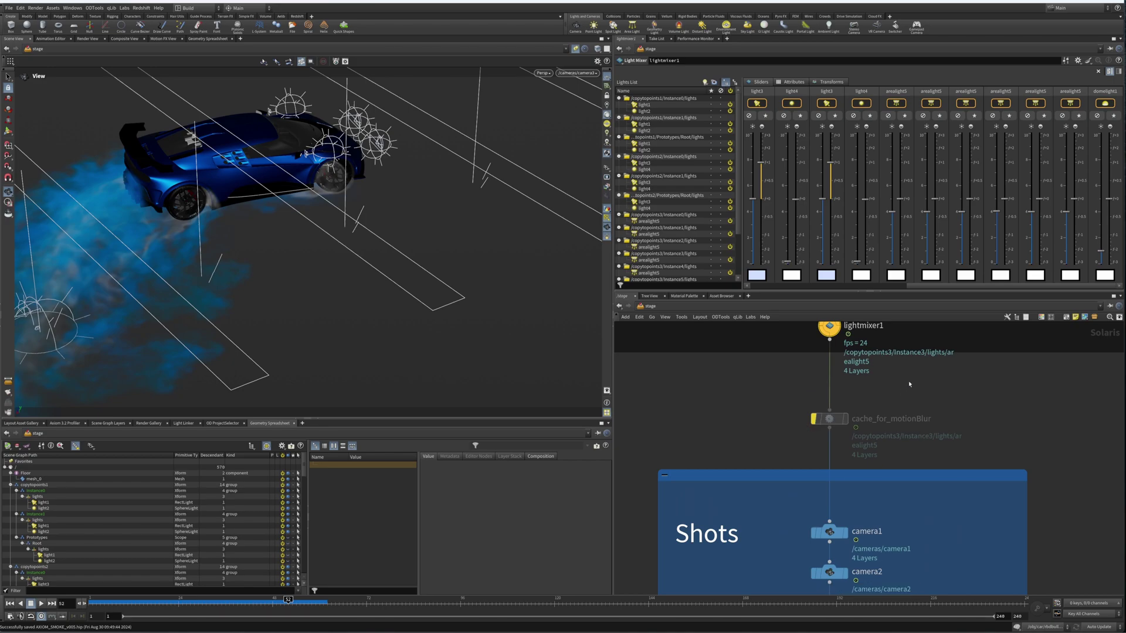
left_click(829, 419)
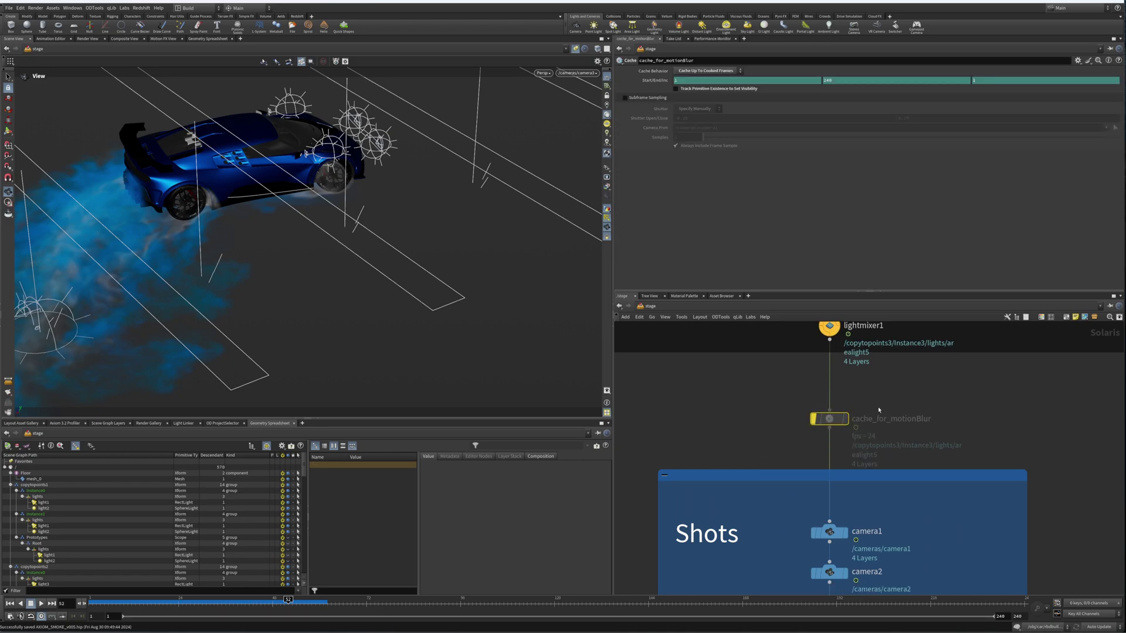
mouse_move(813, 420)
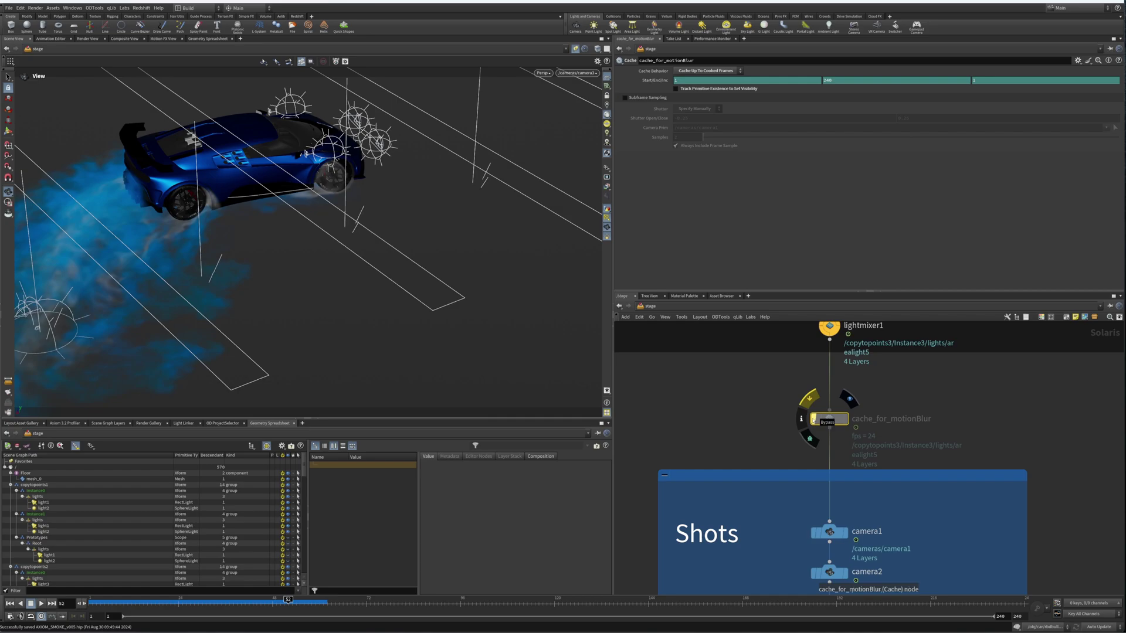
left_click(813, 420)
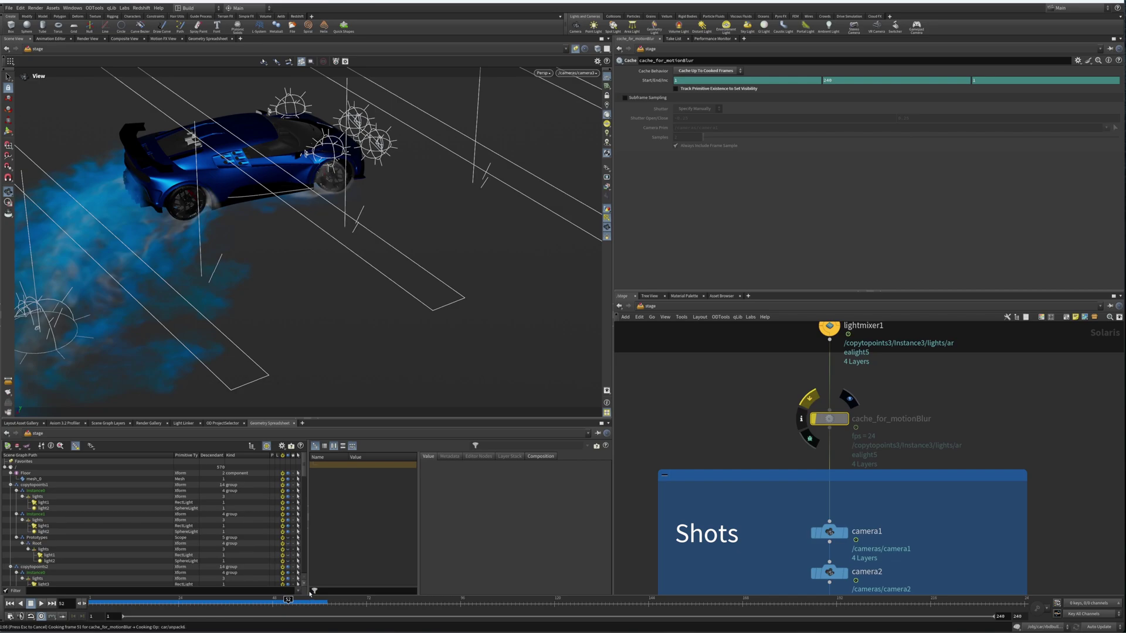
Save the scene and render the shot camera view with Karma XPU.
key("ctrl+s")
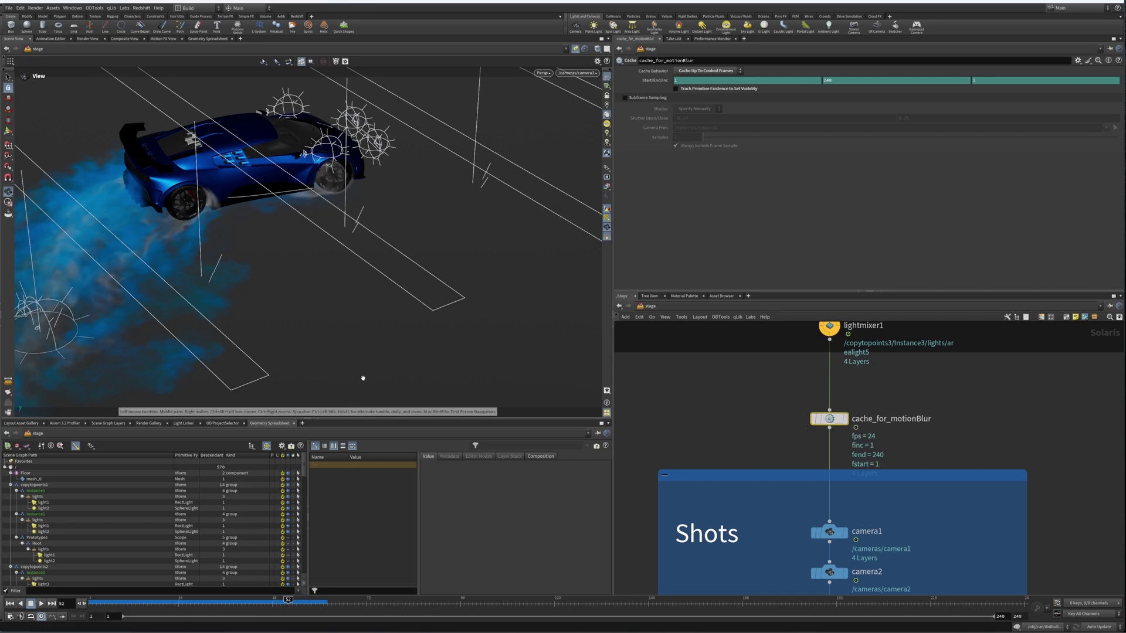
left_click(543, 72)
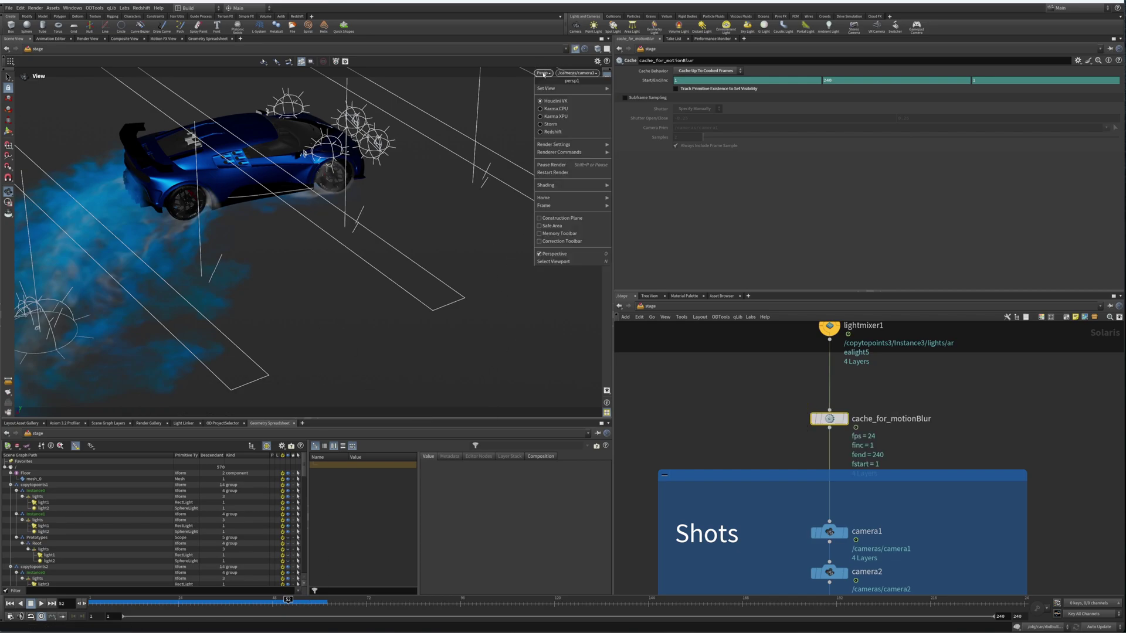
left_click(551, 116)
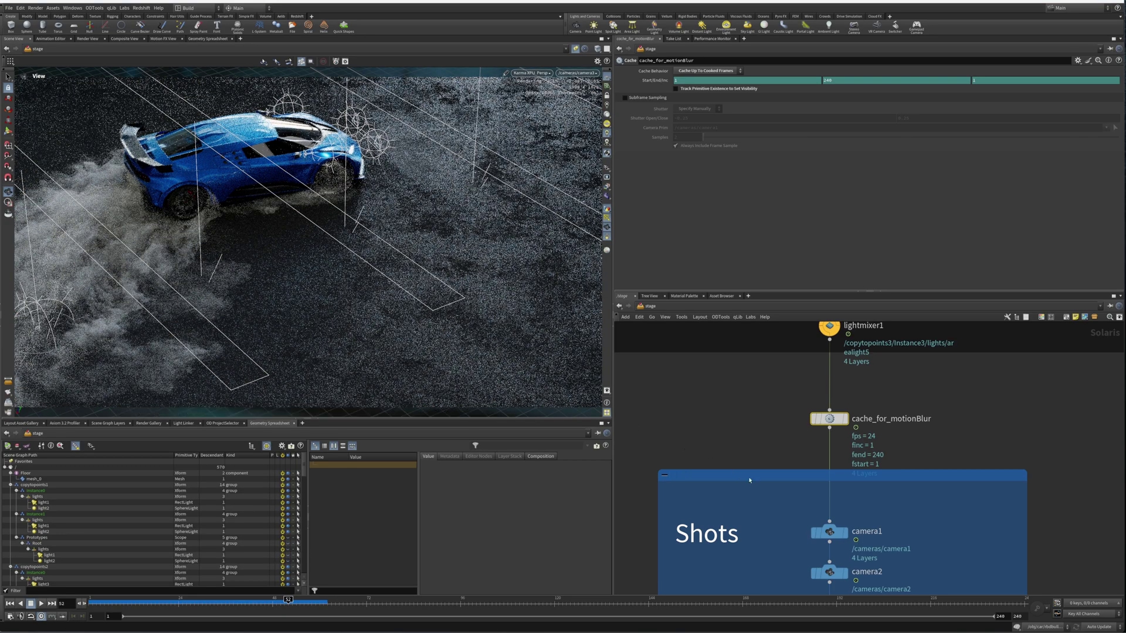
Set camera3's Shutter Open to -0.222 and Shutter Close to 0.205, and hide the light guides in the viewport.
middle_click_drag(890, 505, 898, 362)
left_click(836, 471)
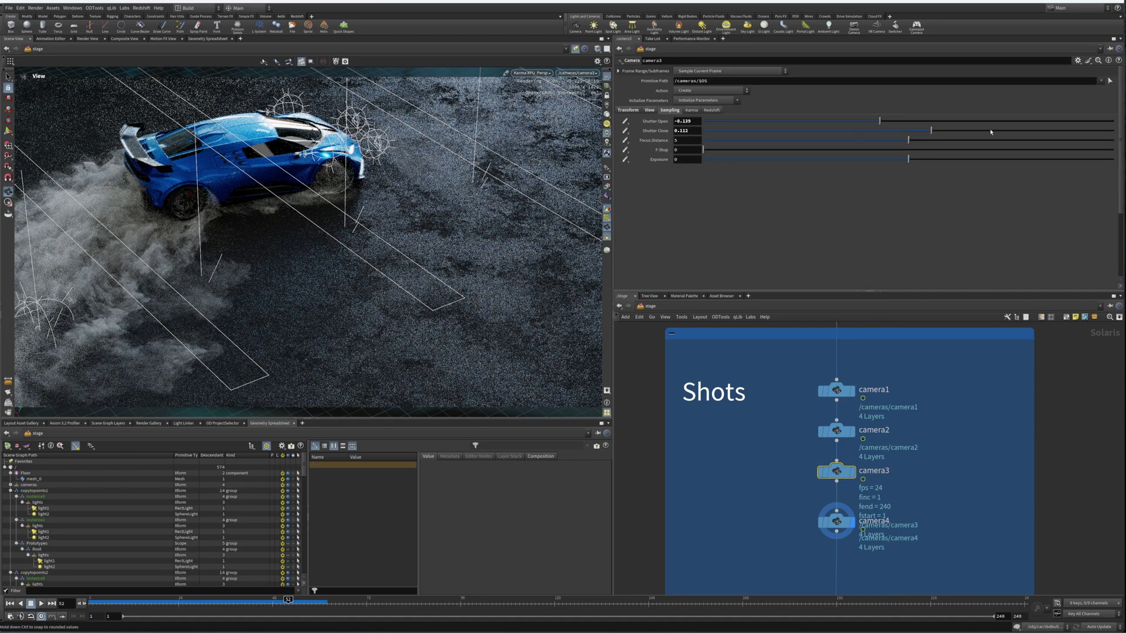
left_click_drag(931, 130, 989, 132)
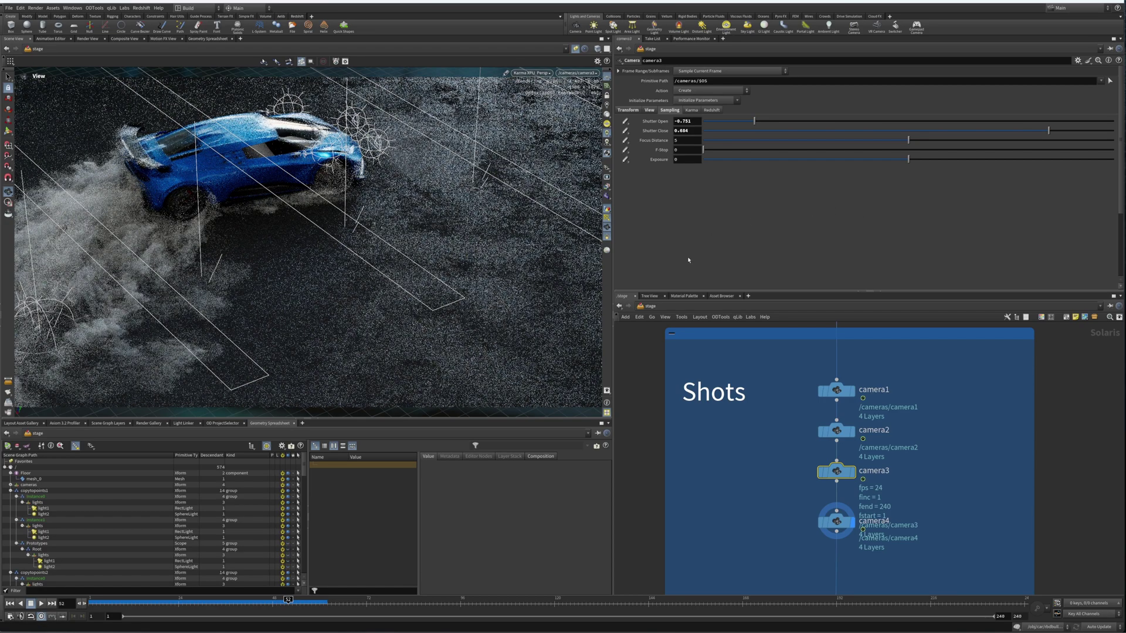
left_click(607, 217)
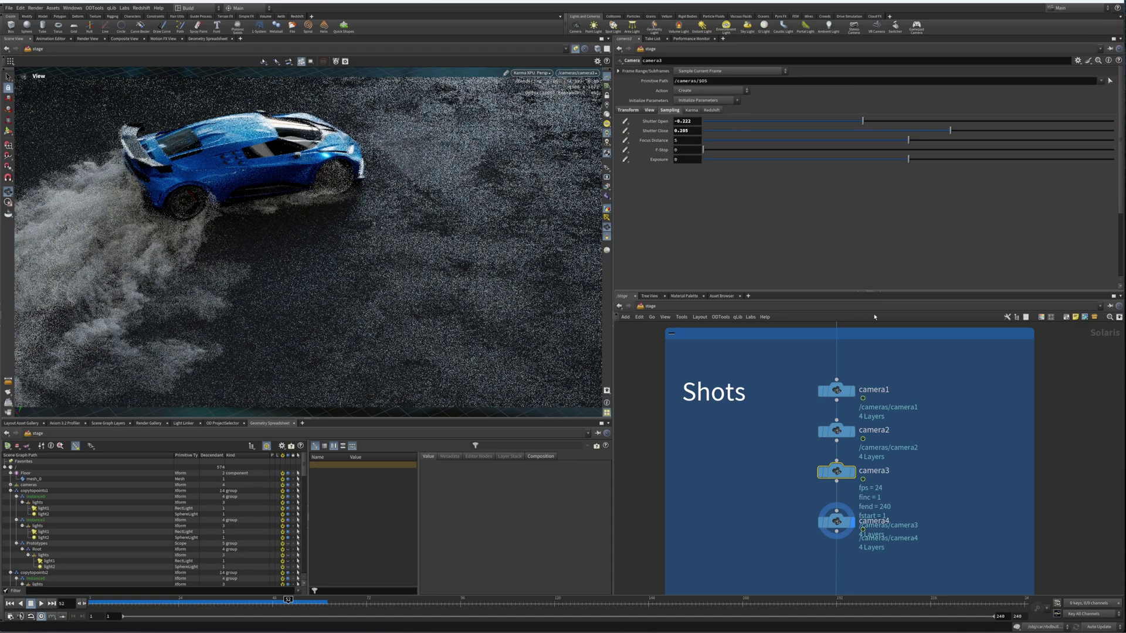
Bypass the cache_for_motionBlur node and look through a different shot camera.
middle_click_drag(898, 346, 864, 447)
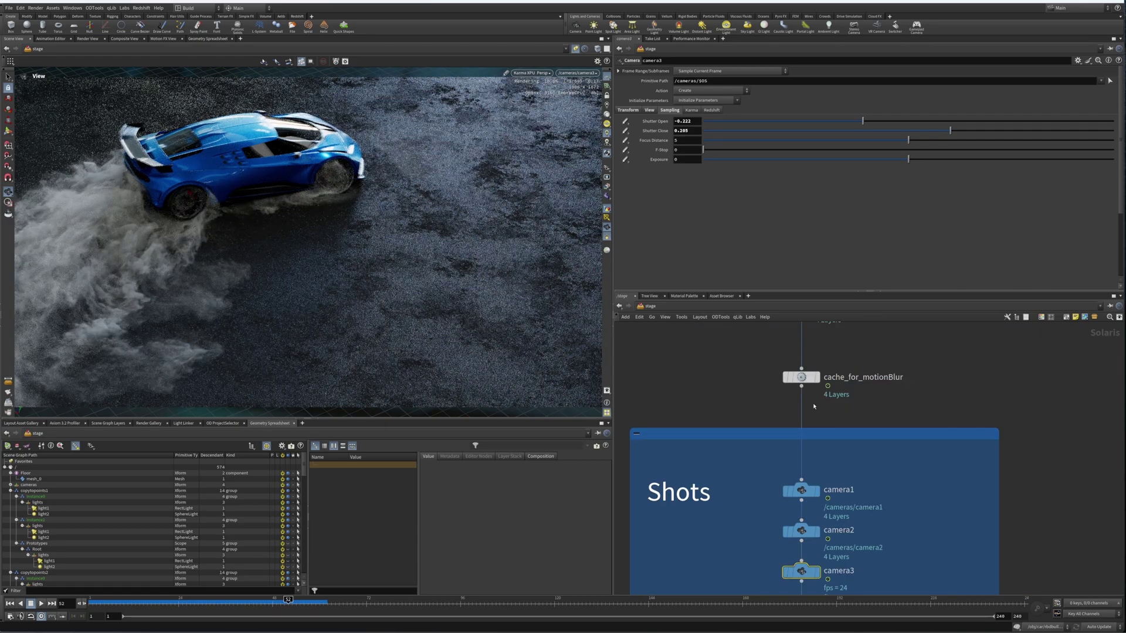
mouse_move(869, 353)
middle_mouse_down()
mouse_move(877, 337)
mouse_move(871, 343)
middle_mouse_up()
mouse_move(790, 368)
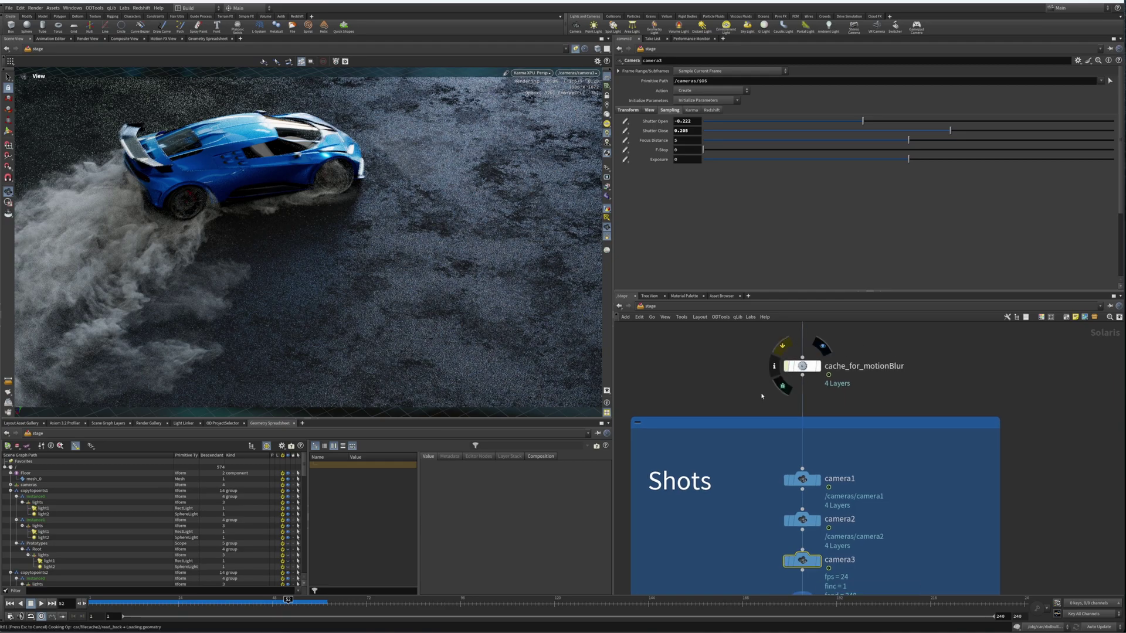
left_click(782, 346)
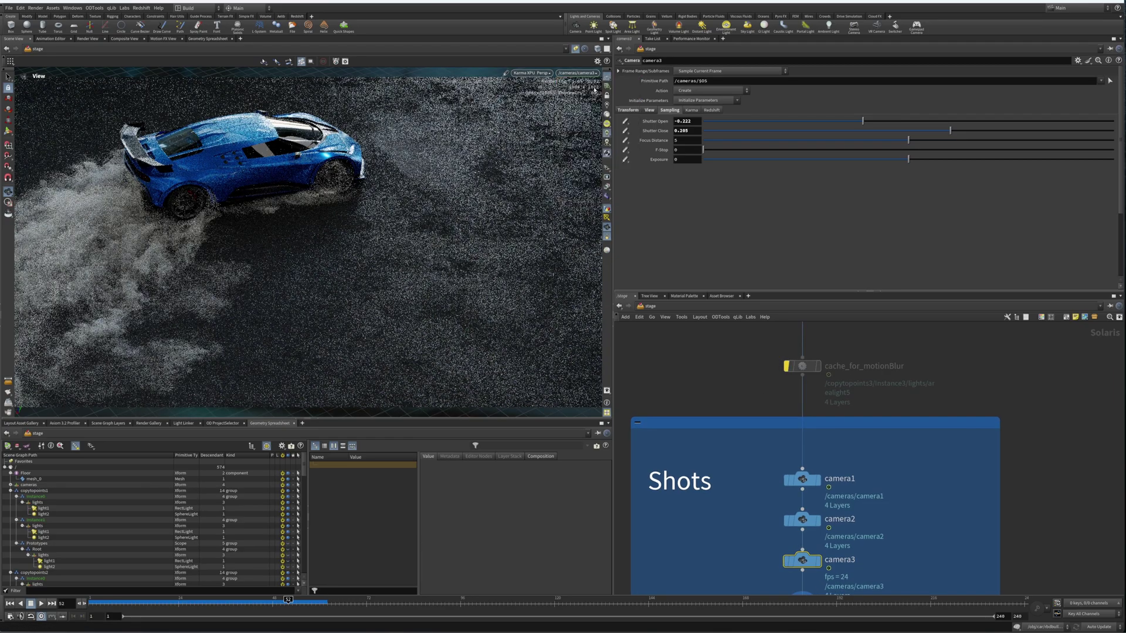
left_click(595, 88)
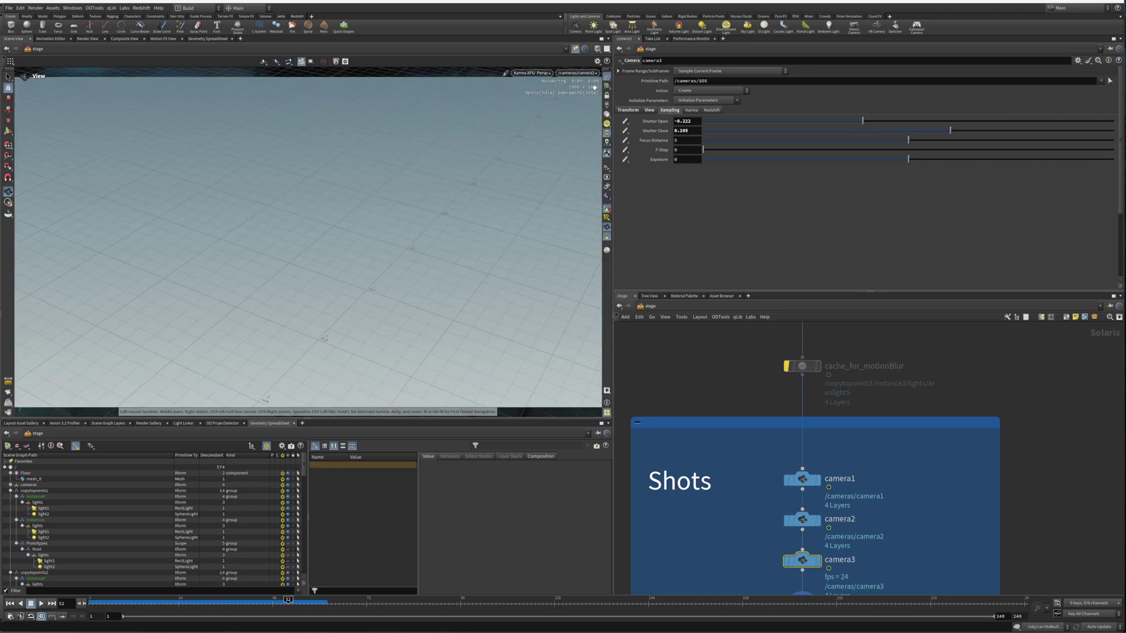
Show the render nodes in the RENDERING network box and switch the viewport renderer back to Houdini VK.
middle_click_drag(881, 588, 874, 373)
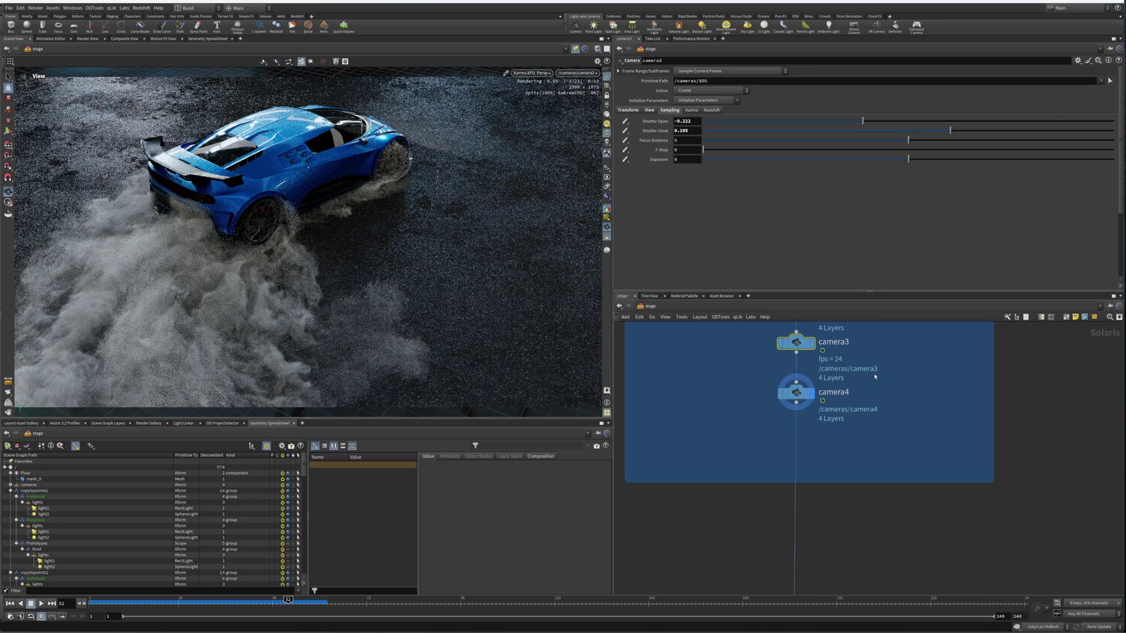
right_click_drag(874, 373, 872, 428)
middle_click_drag(873, 429, 873, 356)
scroll(874, 416, "up", 3)
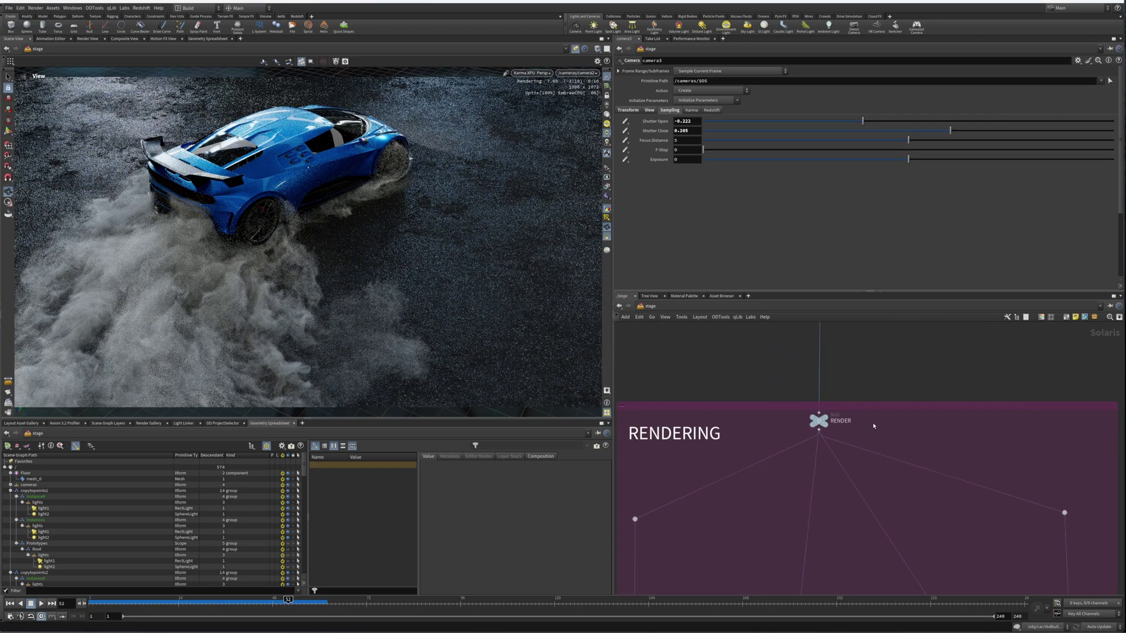
middle_click_drag(837, 476, 921, 350)
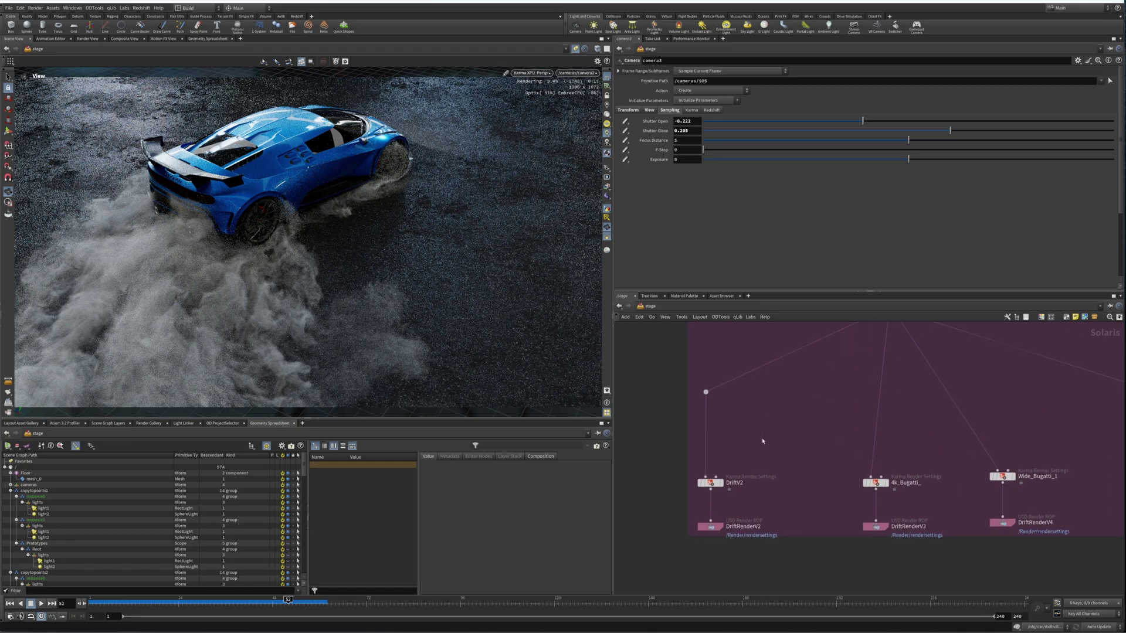
mouse_move(767, 438)
left_mouse_down()
mouse_move(657, 527)
mouse_move(773, 431)
left_mouse_up()
left_click(538, 73)
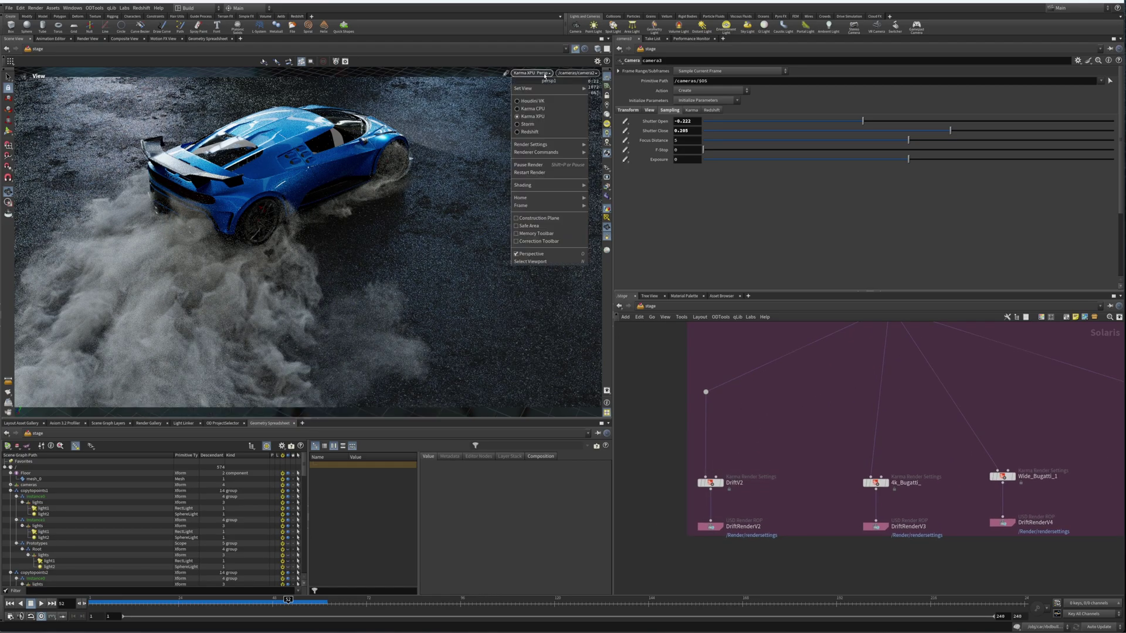
left_click(539, 101)
Add a Karma Render Settings node with its USD Render ROP beside DriftV2, and move usdrender_rop1 further below it.
key("Tab")
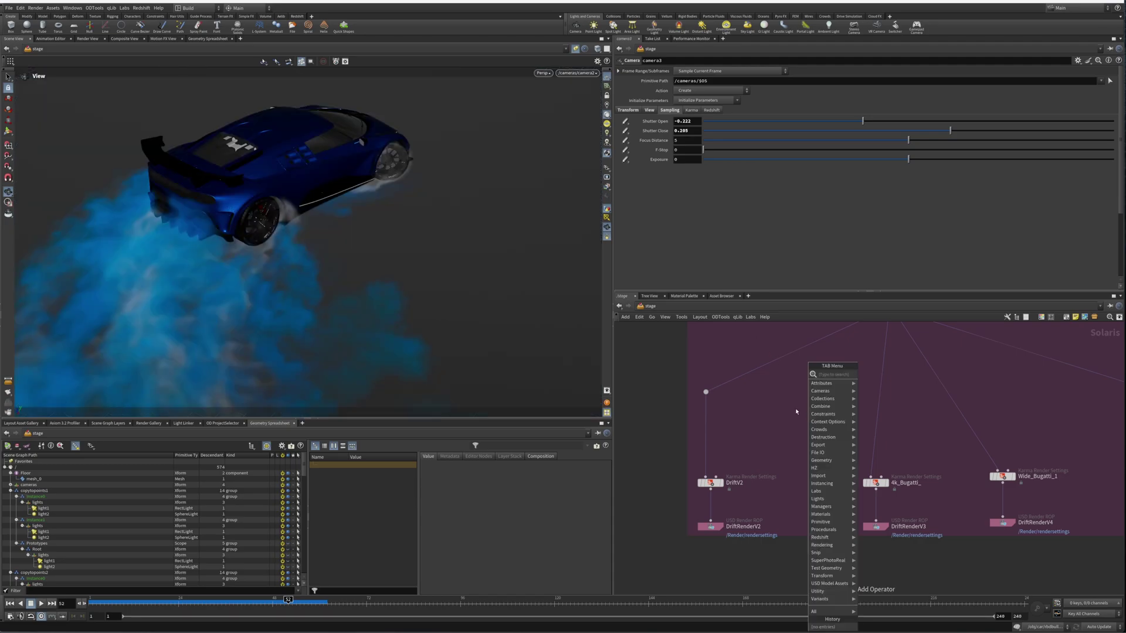
type("karma")
key("Return")
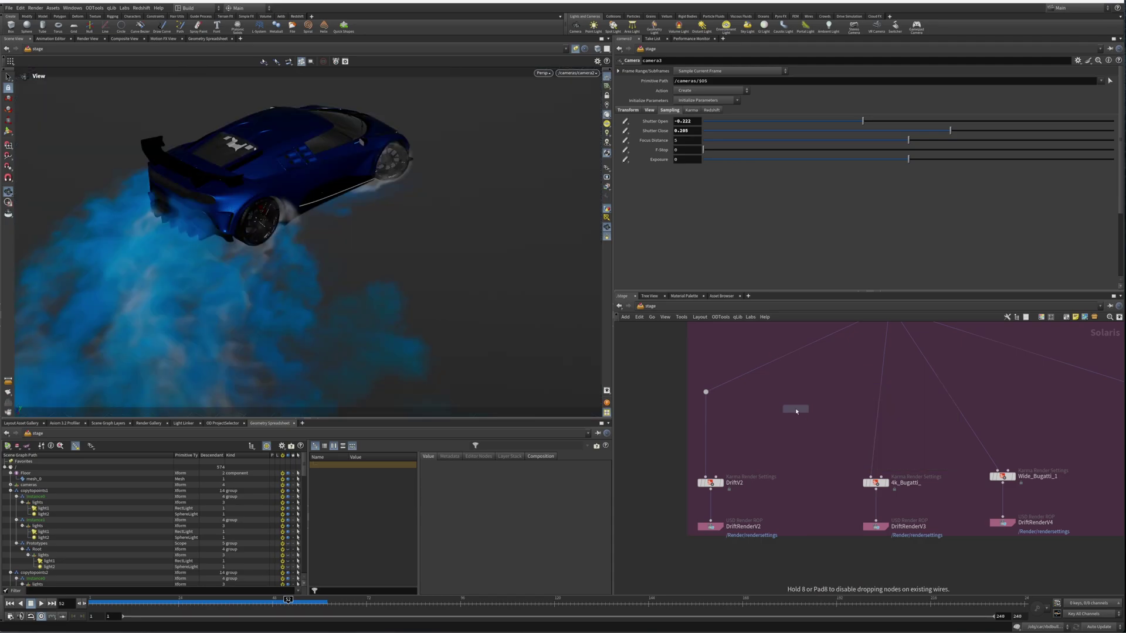
left_click(796, 411)
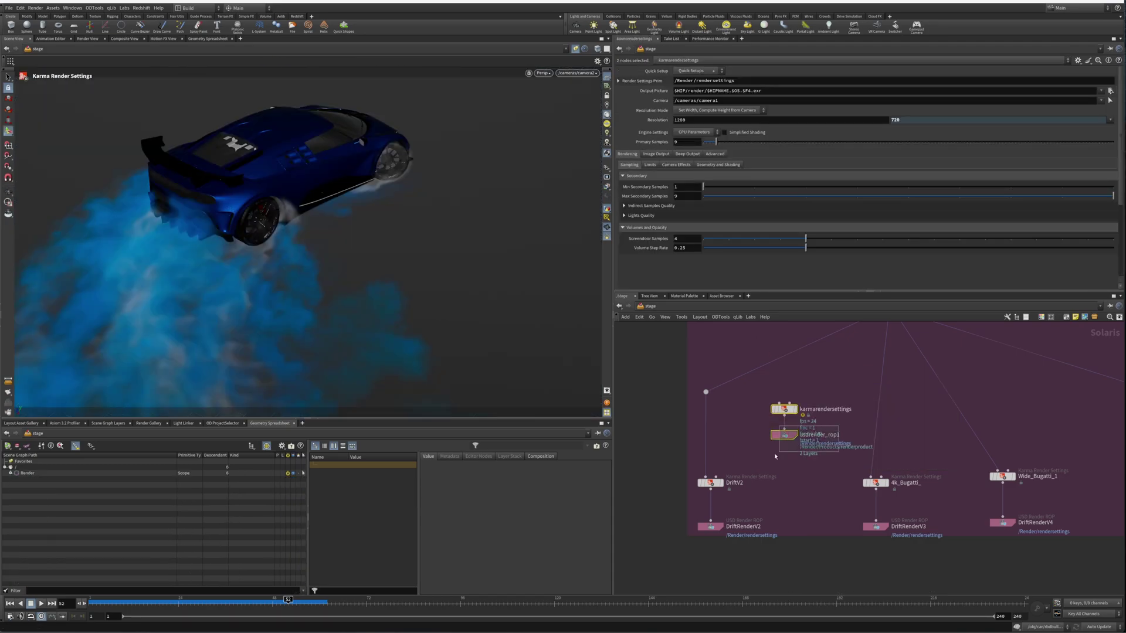
left_click(784, 435)
left_click_drag(784, 436, 785, 472)
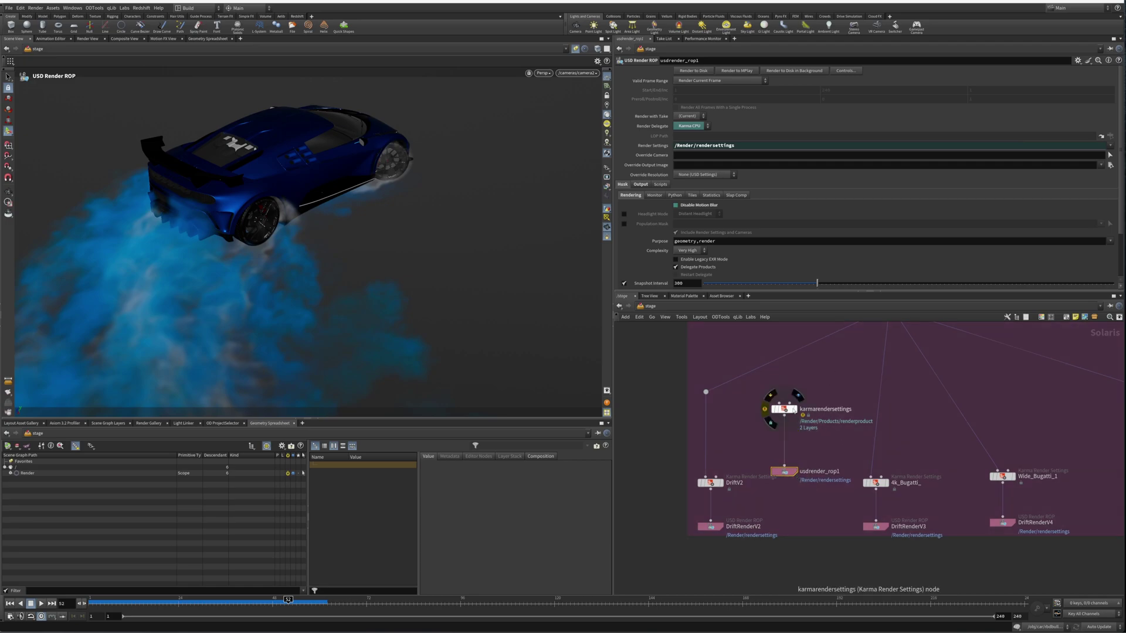
Select karmarendersettings and examine how the Shots cameras feed the render branches in the RENDERING network box.
left_click_drag(821, 384, 746, 448)
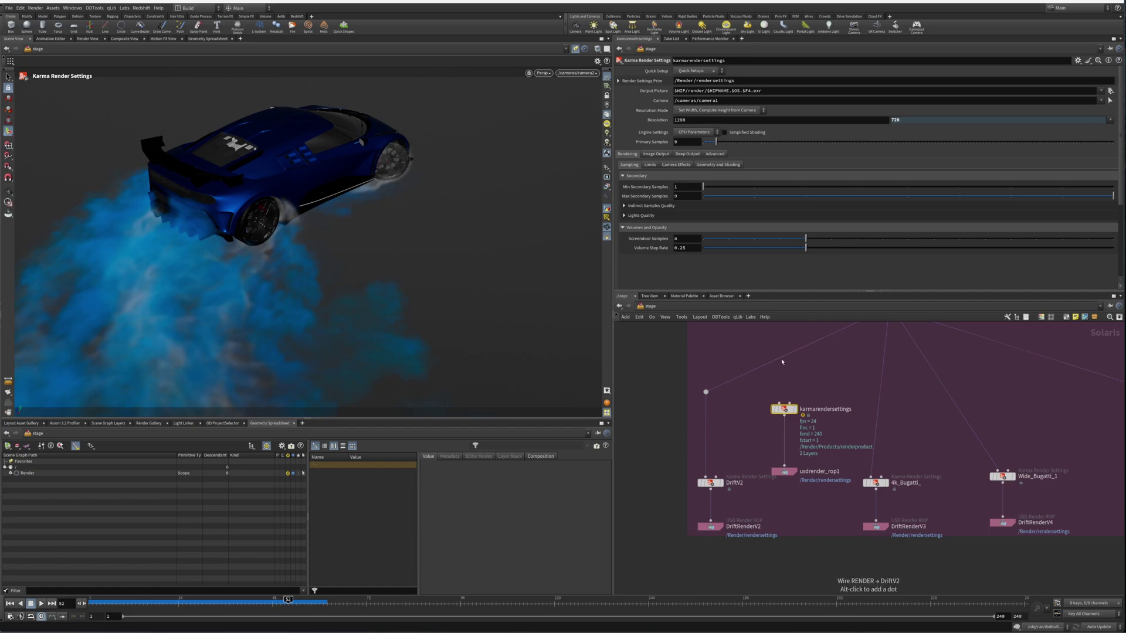
scroll(813, 444, "down", 5)
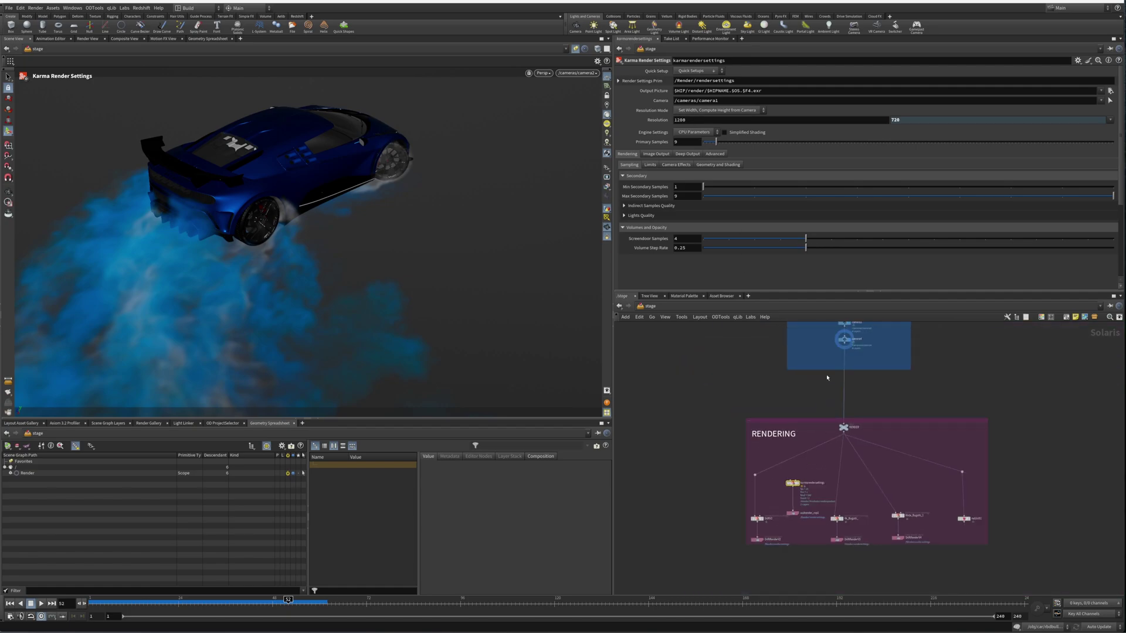
scroll(845, 370, "up", 5)
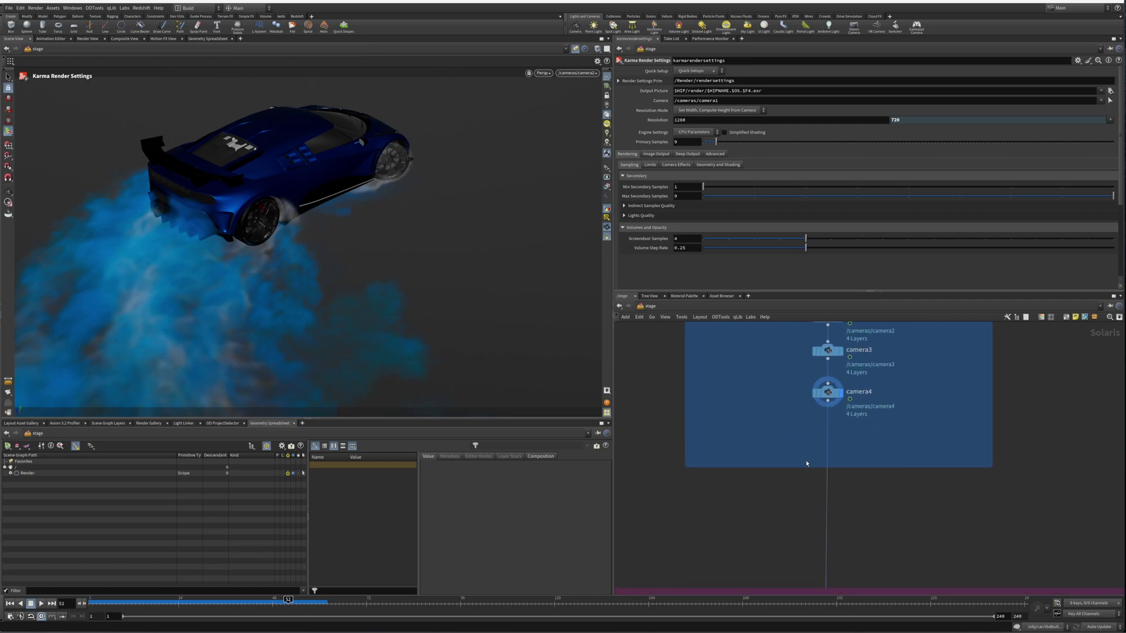
scroll(806, 463, "down", 3)
scroll(883, 447, "up", 3)
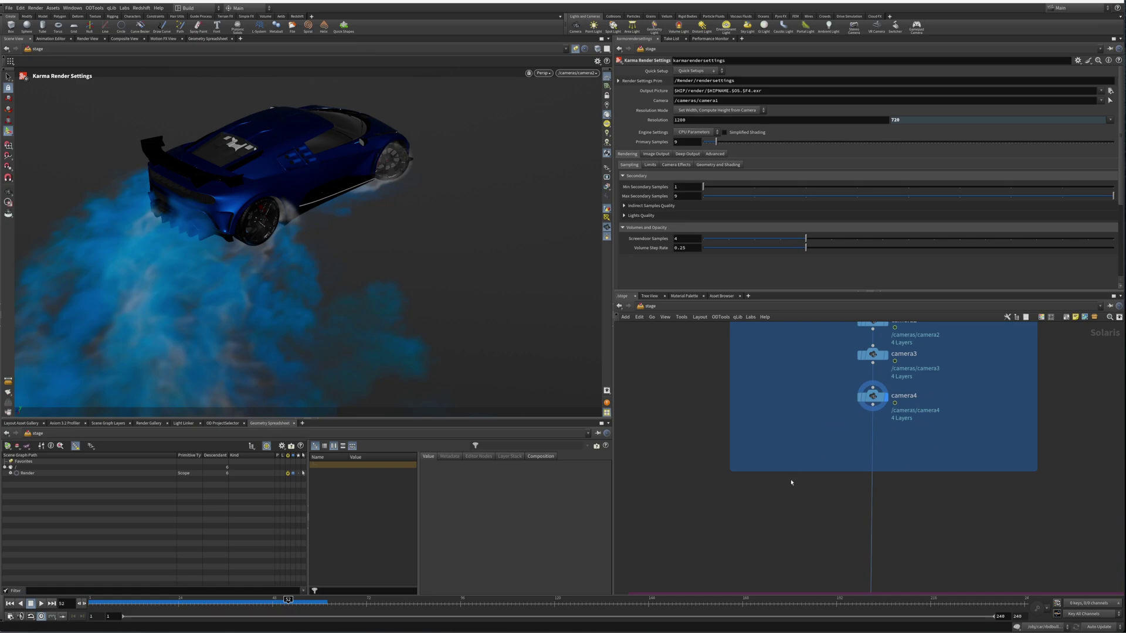
middle_click_drag(791, 483, 849, 297)
middle_click_drag(837, 430, 861, 314)
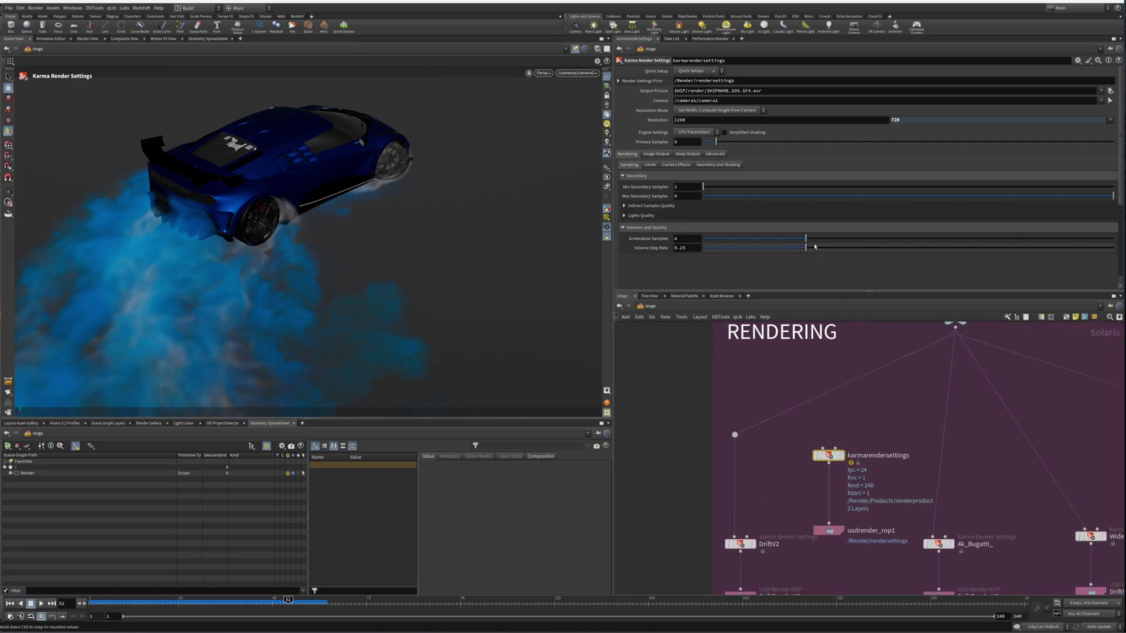
Set the render settings' resolution mode to Manual and the resolution to 1920 by 1080.
double_click(697, 120)
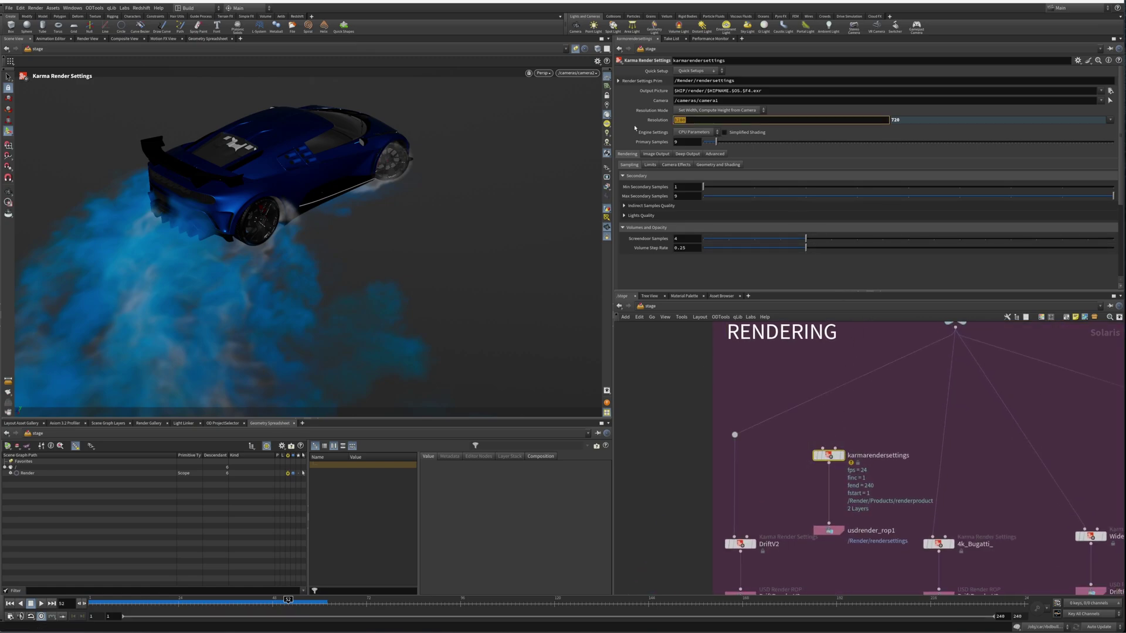
type("19204")
key("Return")
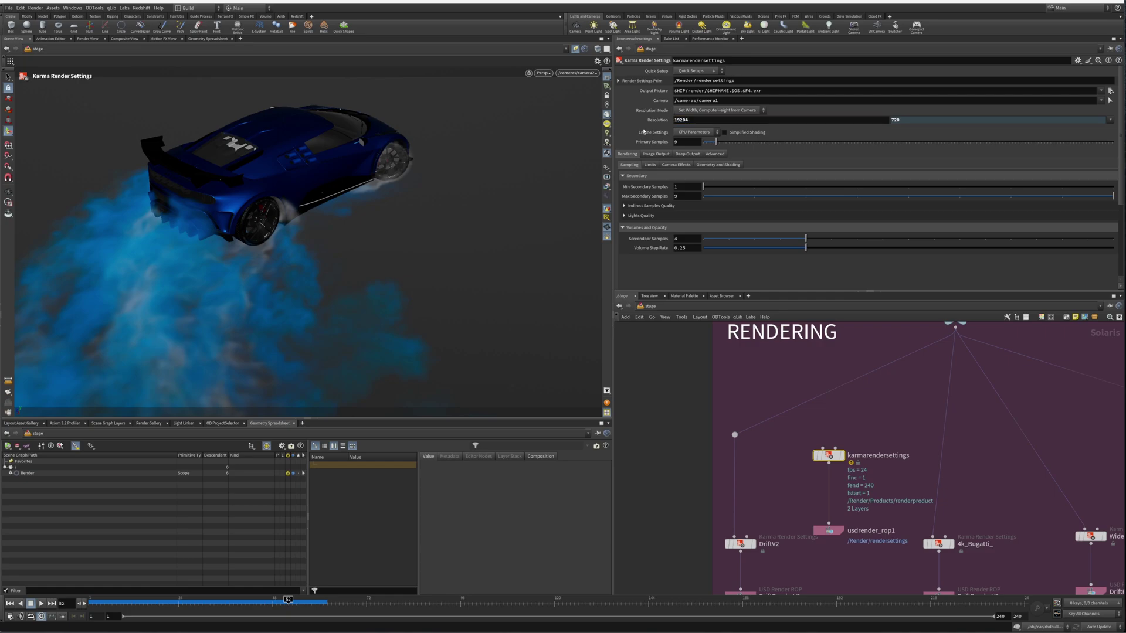
left_click(690, 120)
key("BackSpace")
left_click(712, 110)
left_click(723, 121)
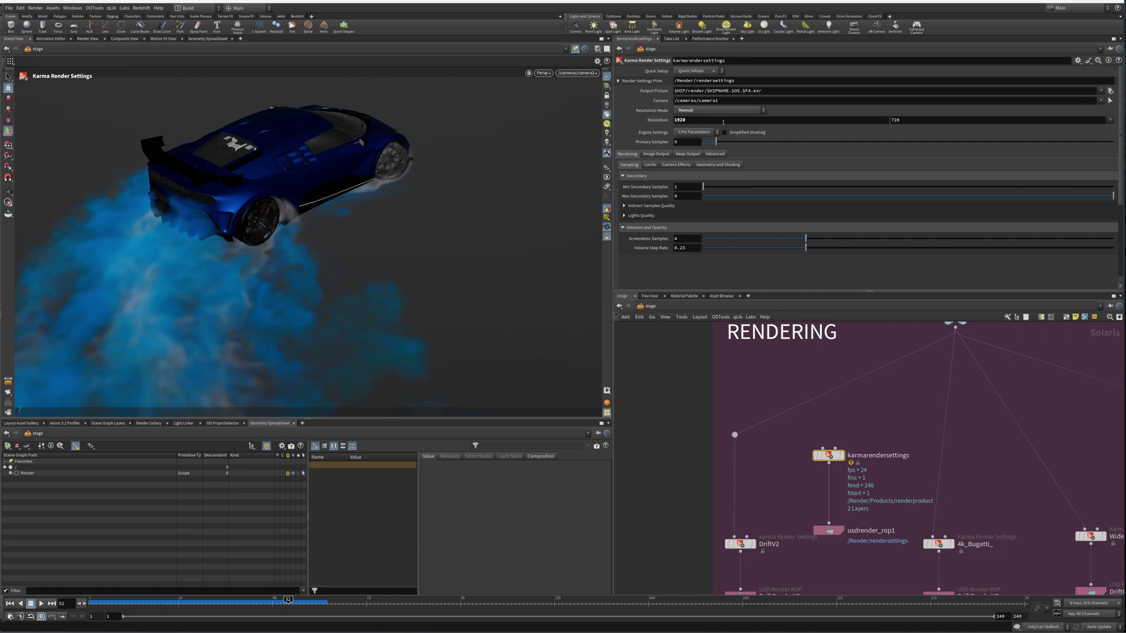
double_click(679, 120)
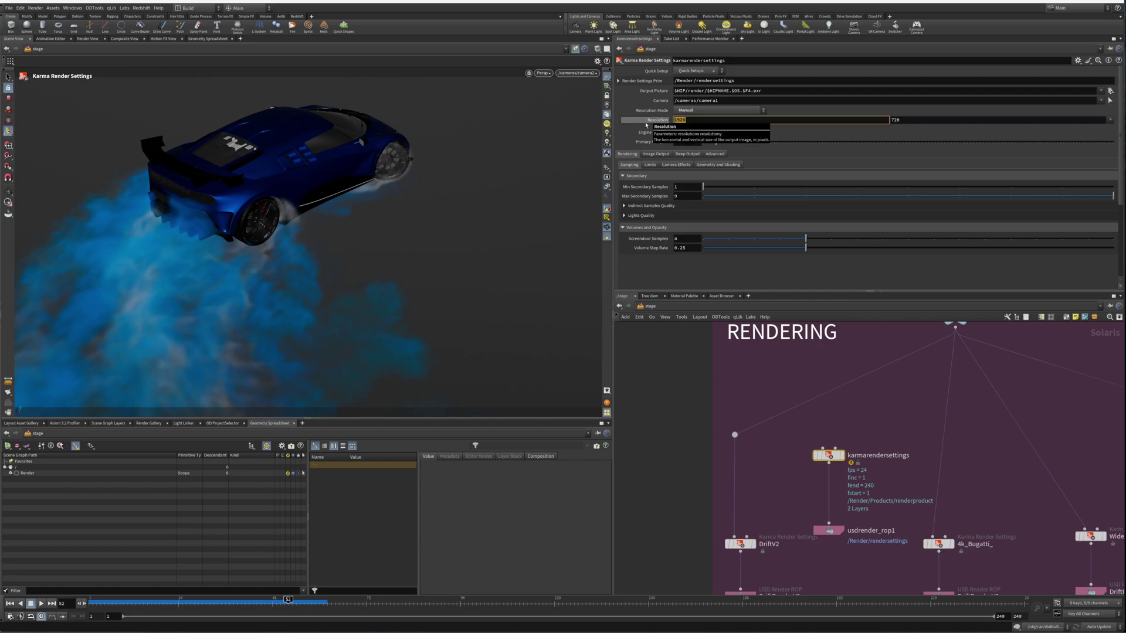
key("Tab")
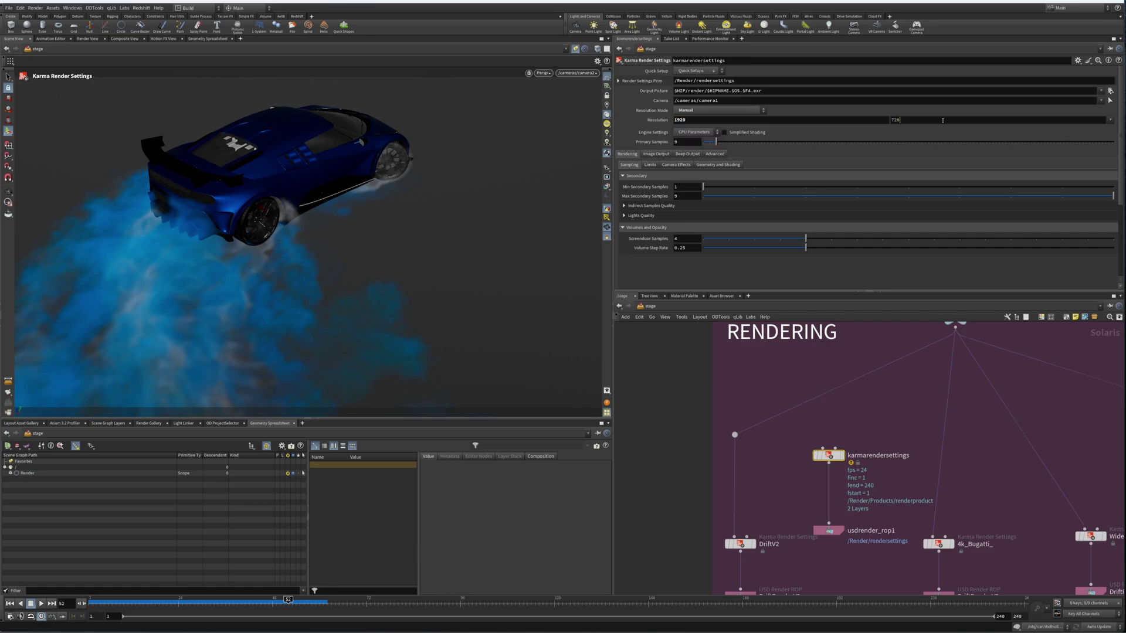
type("1080")
key("Return")
Switch the engine settings to XPU Parameters and set the path traced samples to 256.
left_click(682, 135)
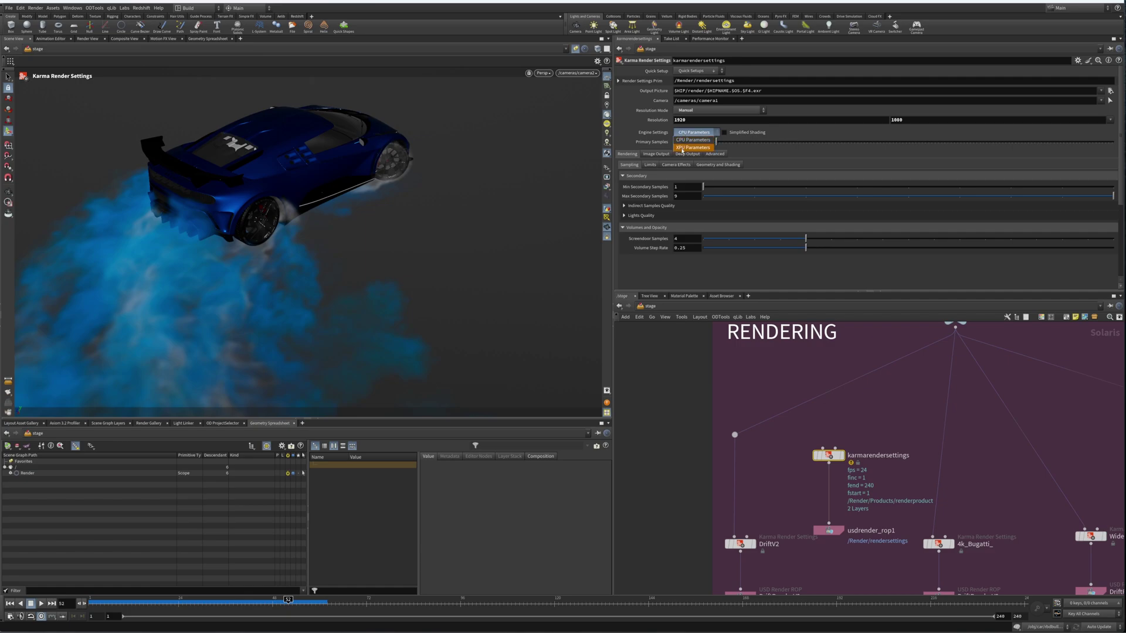
left_click(683, 148)
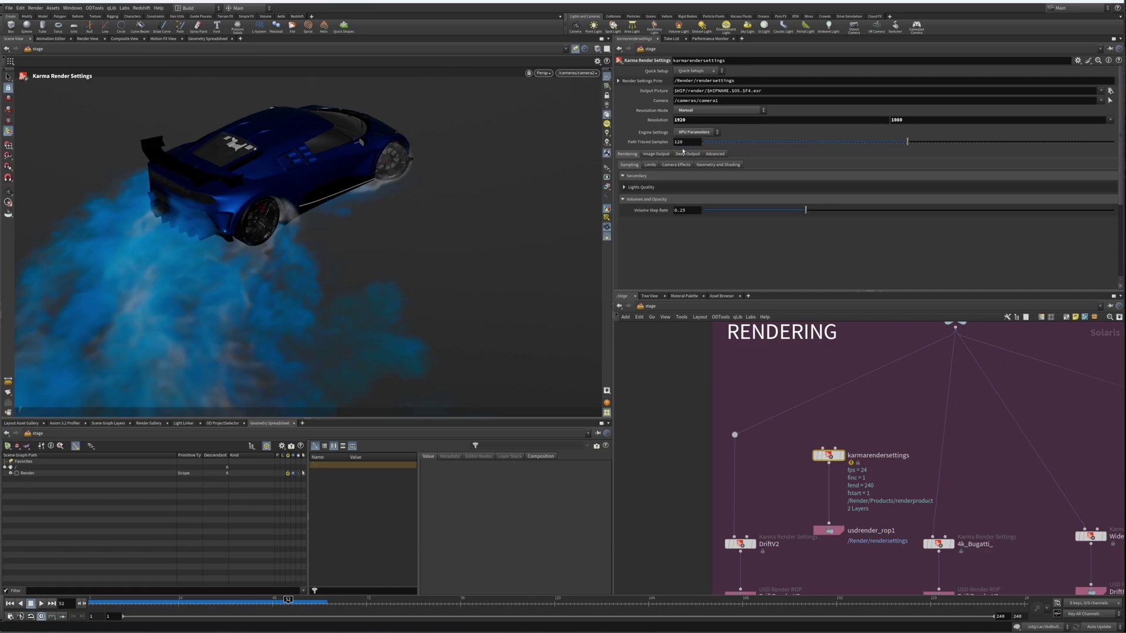
double_click(679, 142)
type("5")
type("12")
key("Return")
type("256")
key("Return")
Remove the $HIPNAME part from the output picture path, leaving $HIP/render/$OS.$F4.exr.
left_click(730, 90)
key("BackSpace")
key("BackSpace")
key("BackSpace")
key("BackSpace")
key("BackSpace")
key("BackSpace")
key("BackSpace")
key("BackSpace")
key("BackSpace")
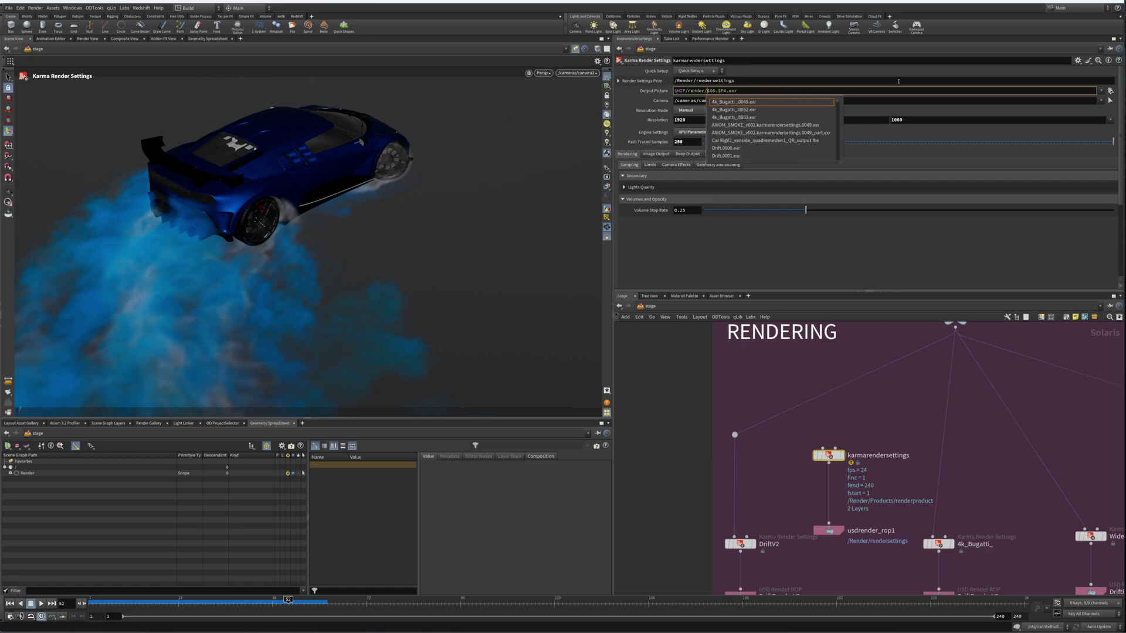
key("Return")
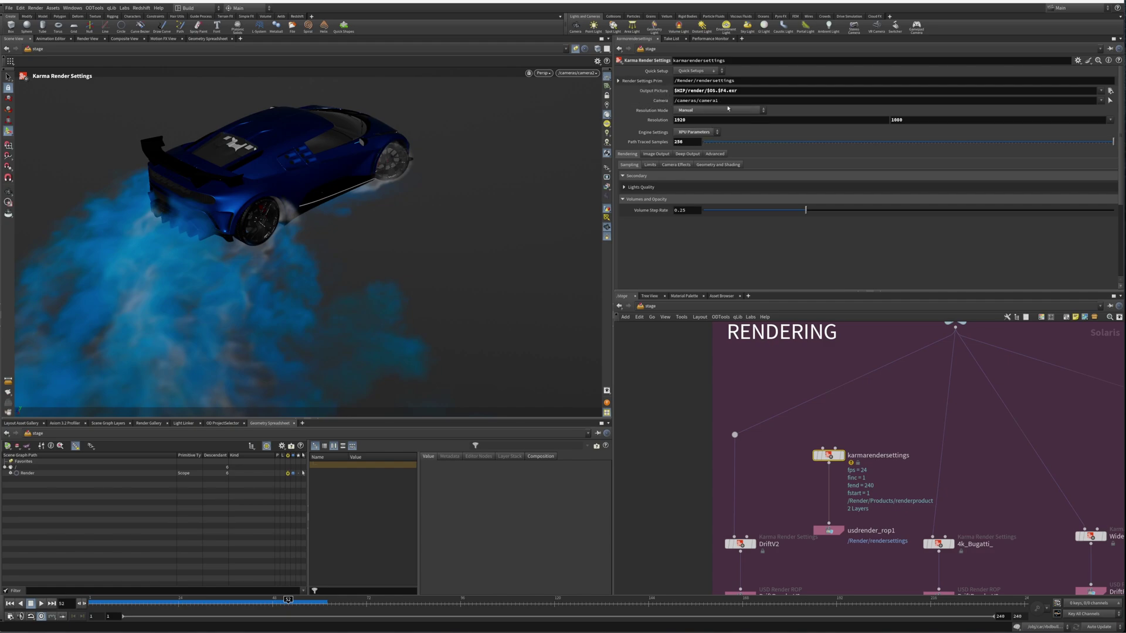
Rename the karmarendersettings node to CarRender and check the file name in the expanded output picture path.
left_click(885, 456)
left_click_drag(912, 455, 820, 456)
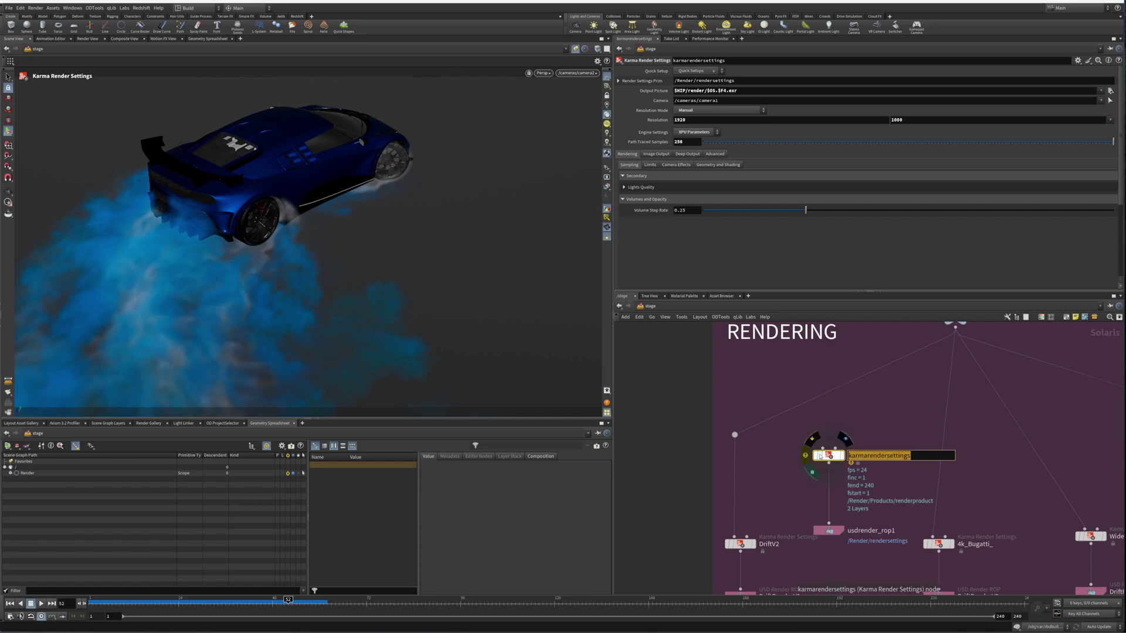
type("CarRender")
key("Return")
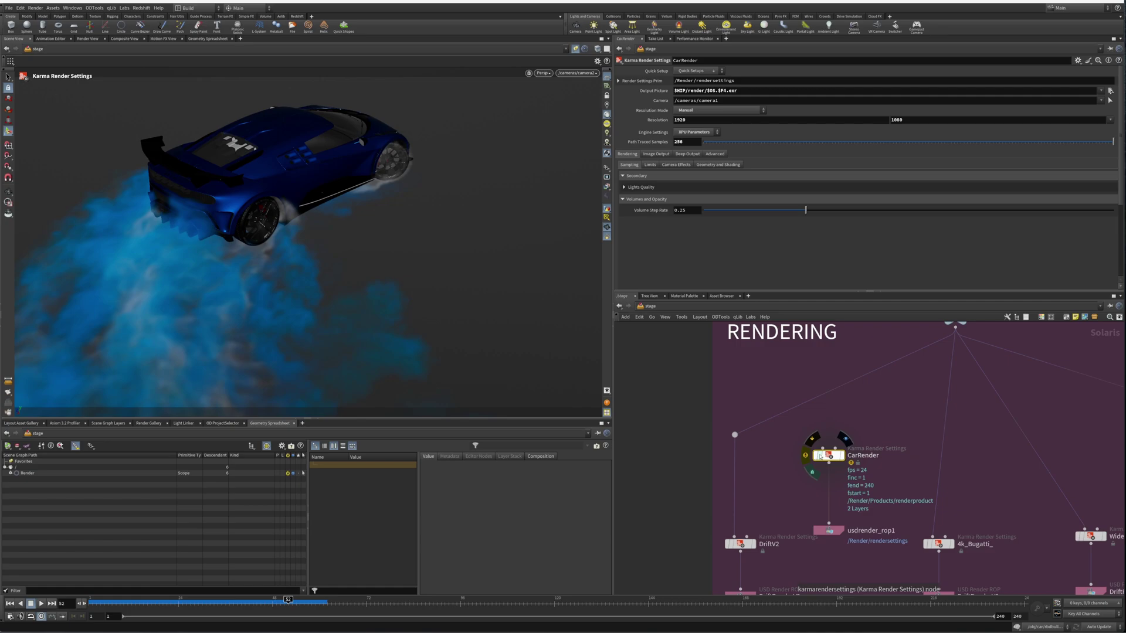
left_click(663, 90)
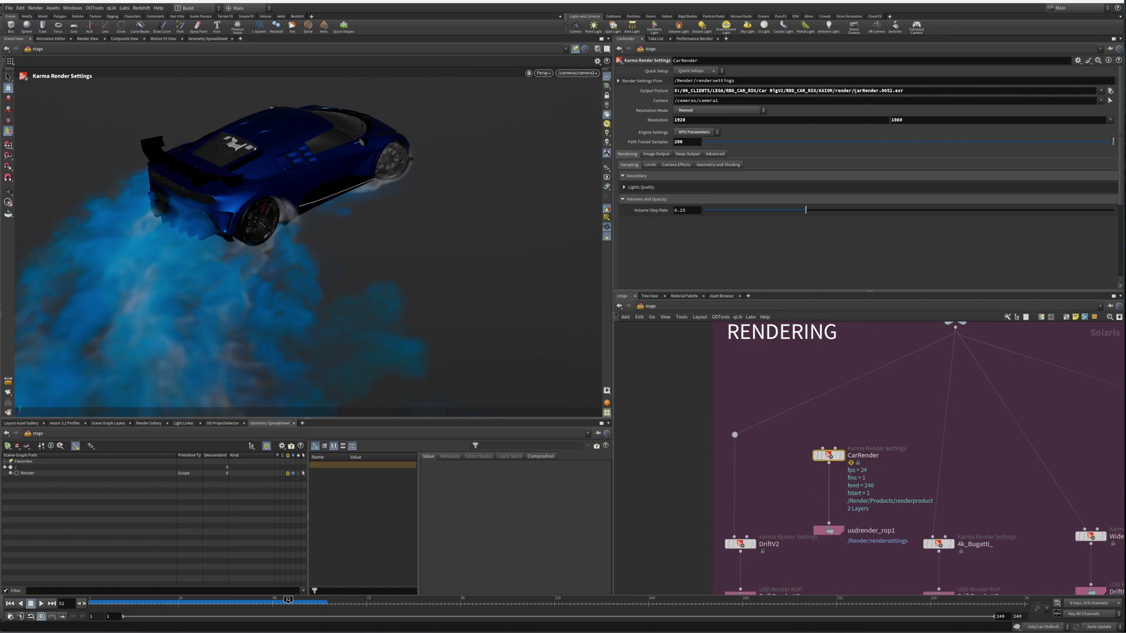
left_click_drag(855, 91, 913, 91)
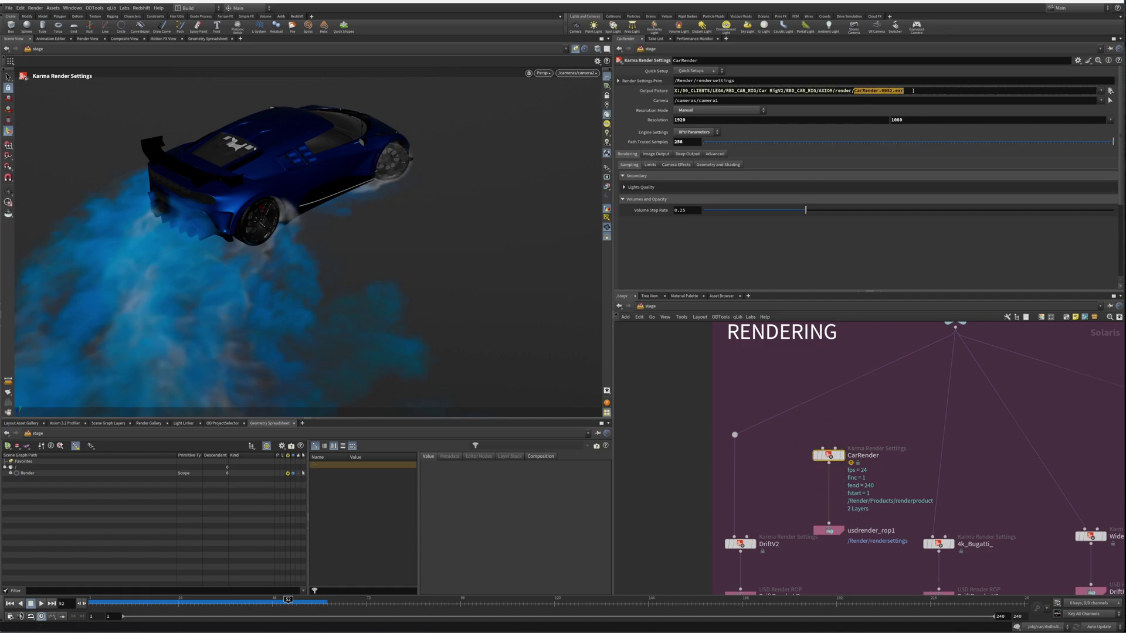
left_click(654, 91)
Delete the CarRender settings node together with usdrender_rop1.
middle_click_drag(846, 575, 848, 556)
left_click_drag(848, 556, 841, 424)
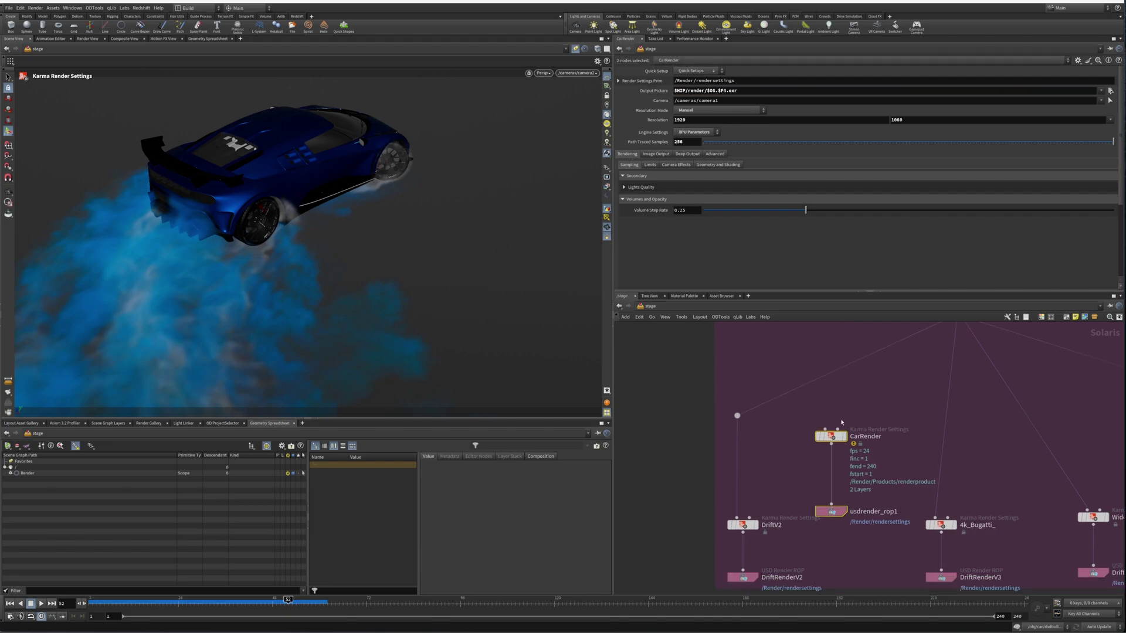
key("Delete")
Review the stage network from the RENDERING box back through Shots, Lighting and Materials to the Imports box.
scroll(850, 445, "down", 6)
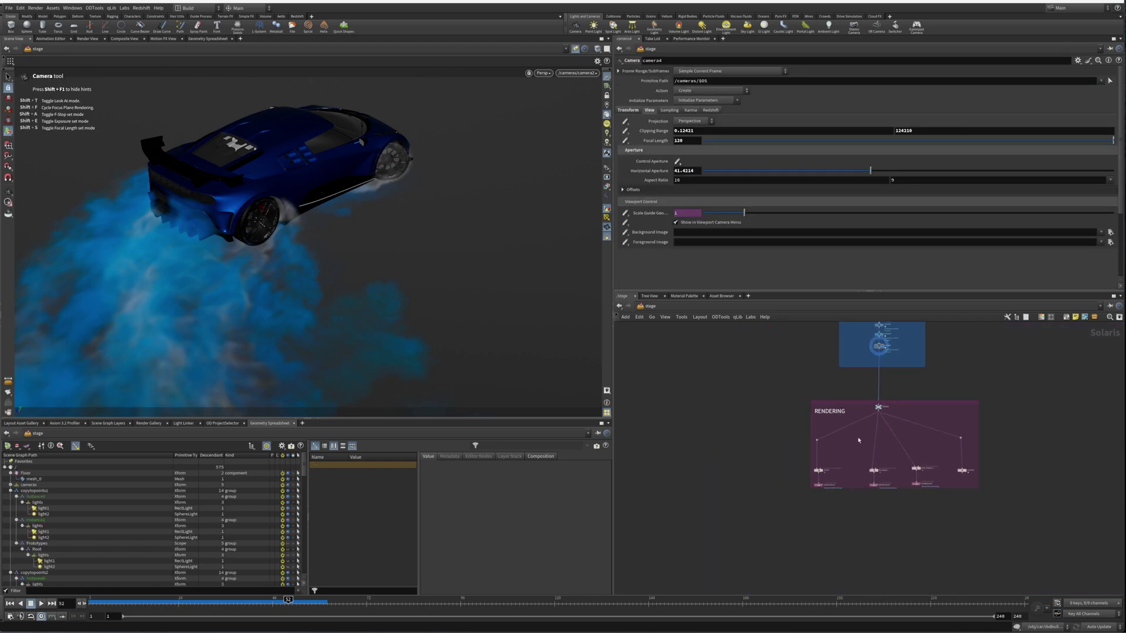
middle_click_drag(924, 393, 905, 580)
scroll(910, 559, "down", 4)
middle_click_drag(963, 477, 962, 398)
scroll(929, 487, "up", 7)
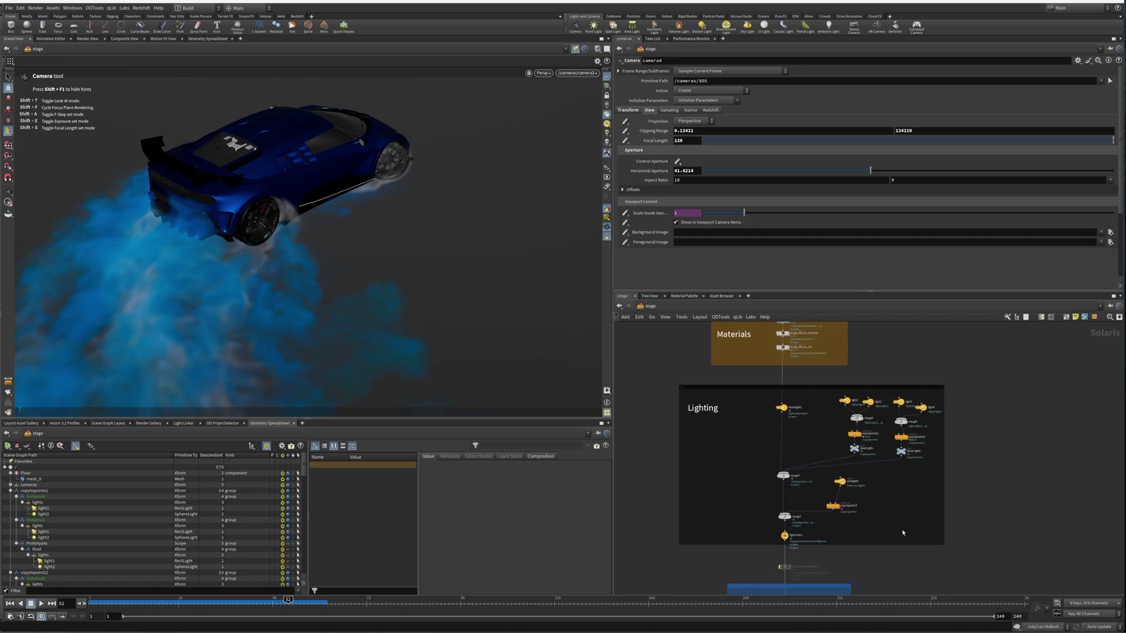
middle_click_drag(901, 512, 933, 379)
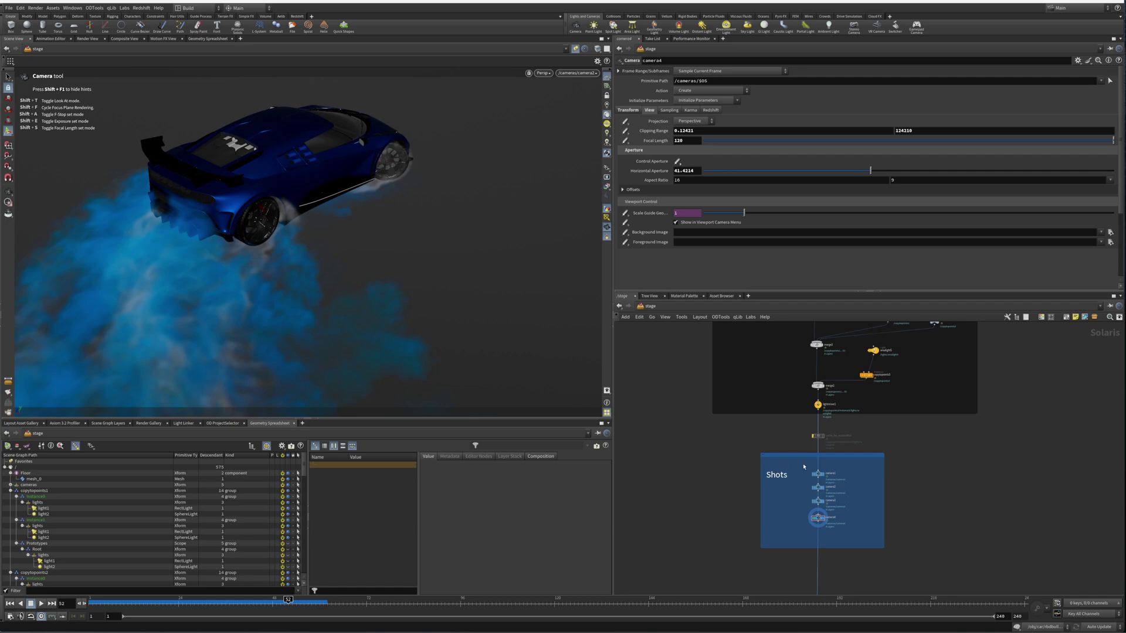
middle_click_drag(859, 493, 818, 370)
scroll(840, 405, "down", 3)
middle_click_drag(844, 408, 849, 597)
scroll(856, 465, "up", 3)
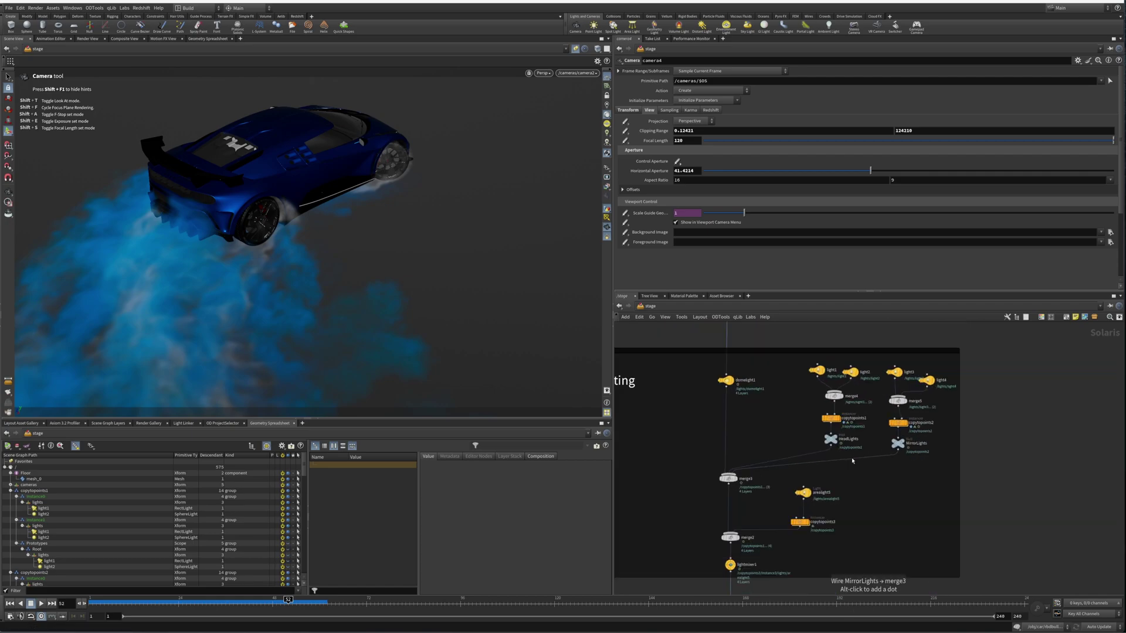
middle_click_drag(797, 388, 817, 548)
middle_click_drag(886, 379, 887, 545)
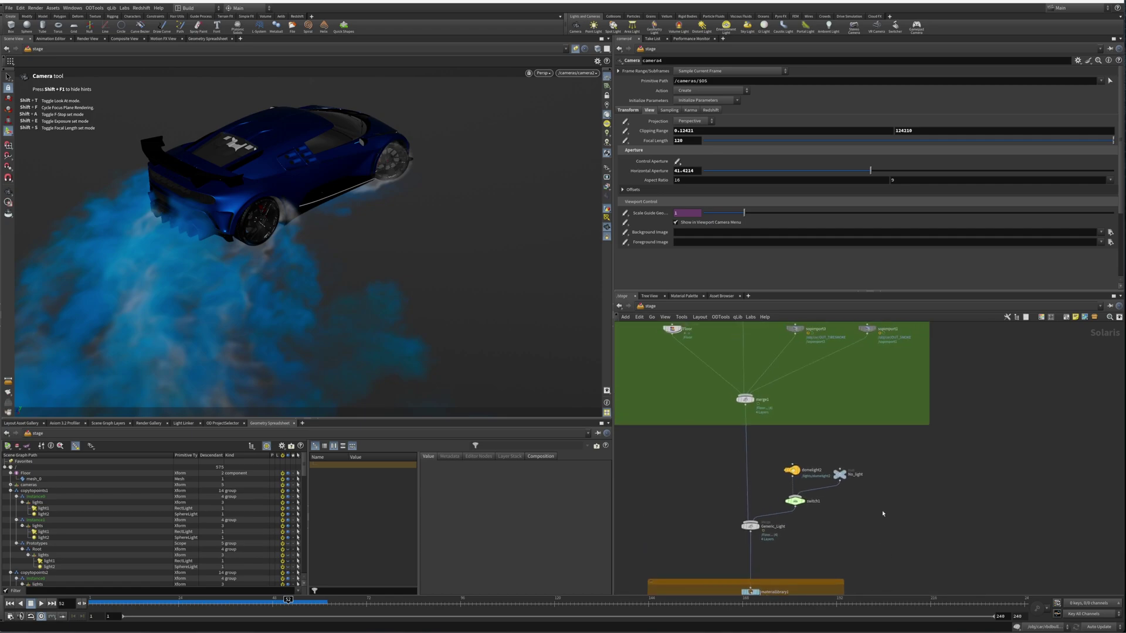
middle_click_drag(884, 399, 955, 482)
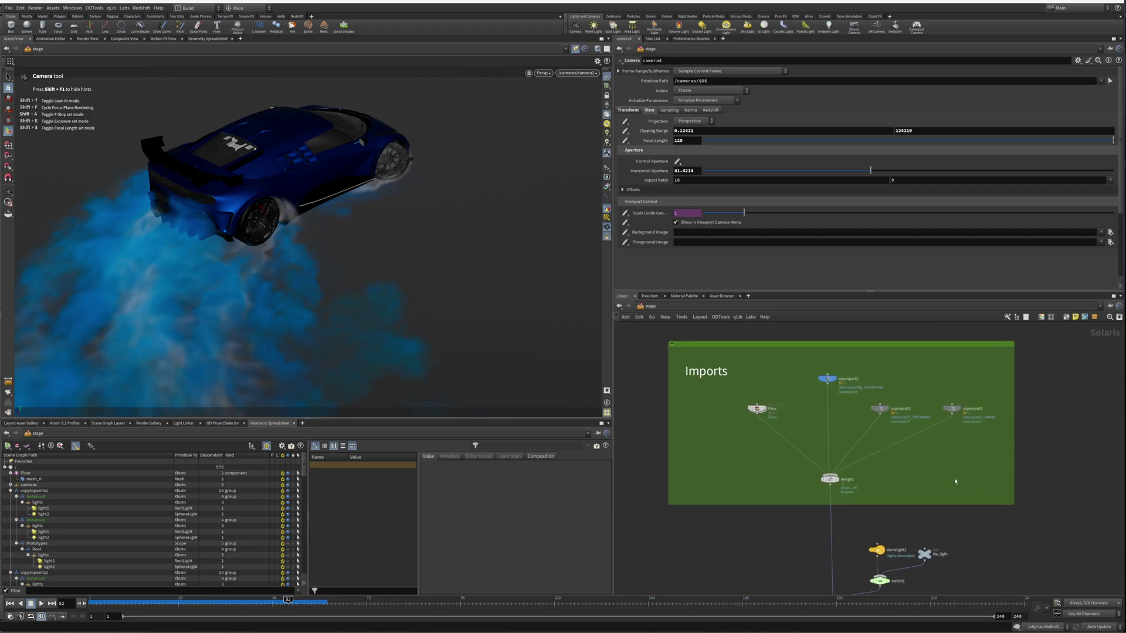